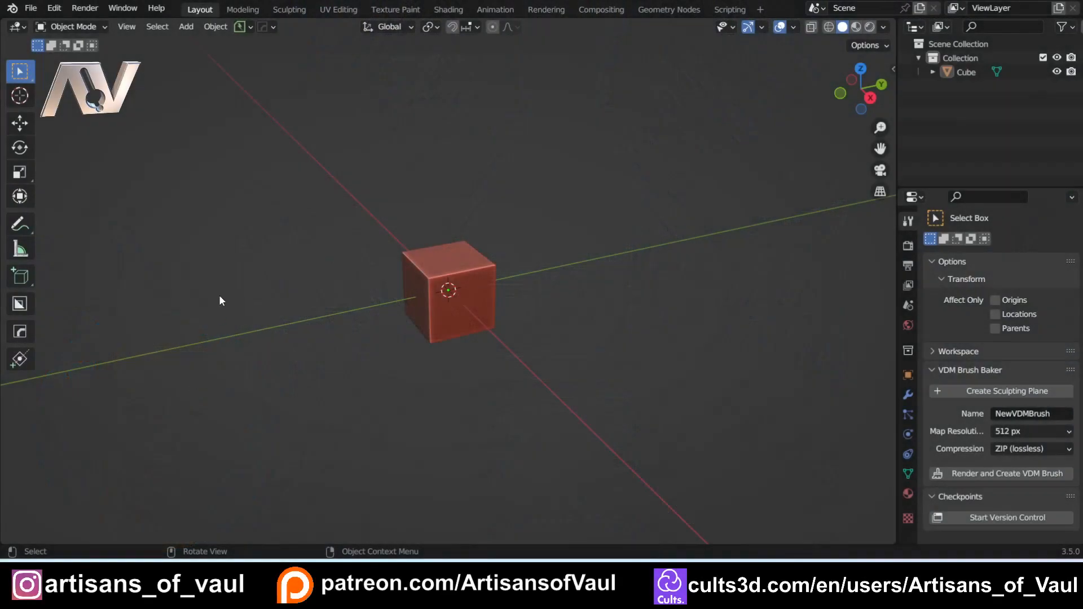
# - Scale up the default cube uniformly to more than twice its size
pyautogui.press('s')
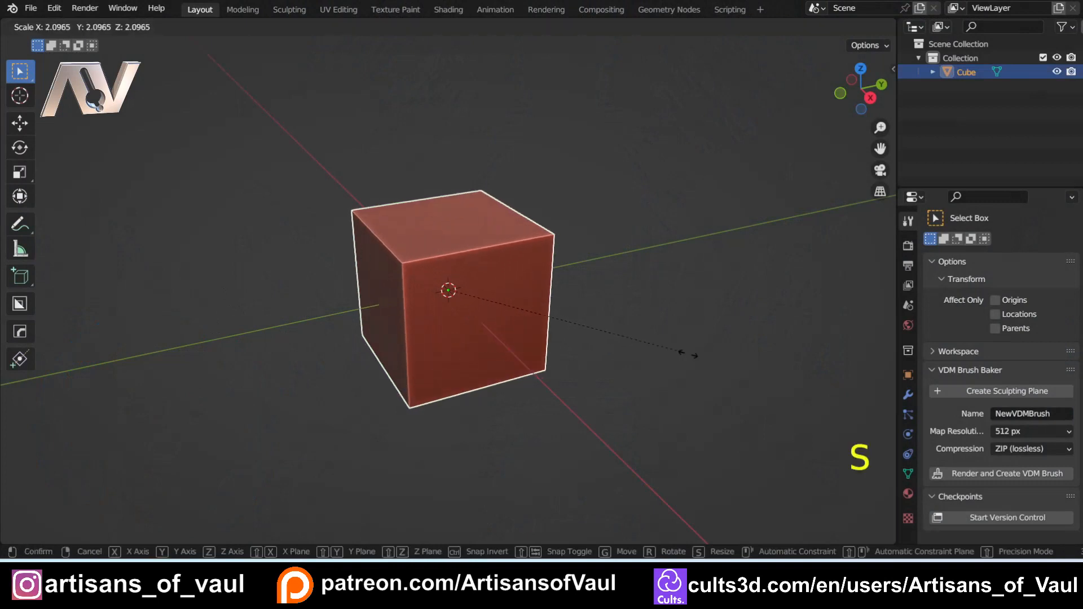
pyautogui.click(507, 355)
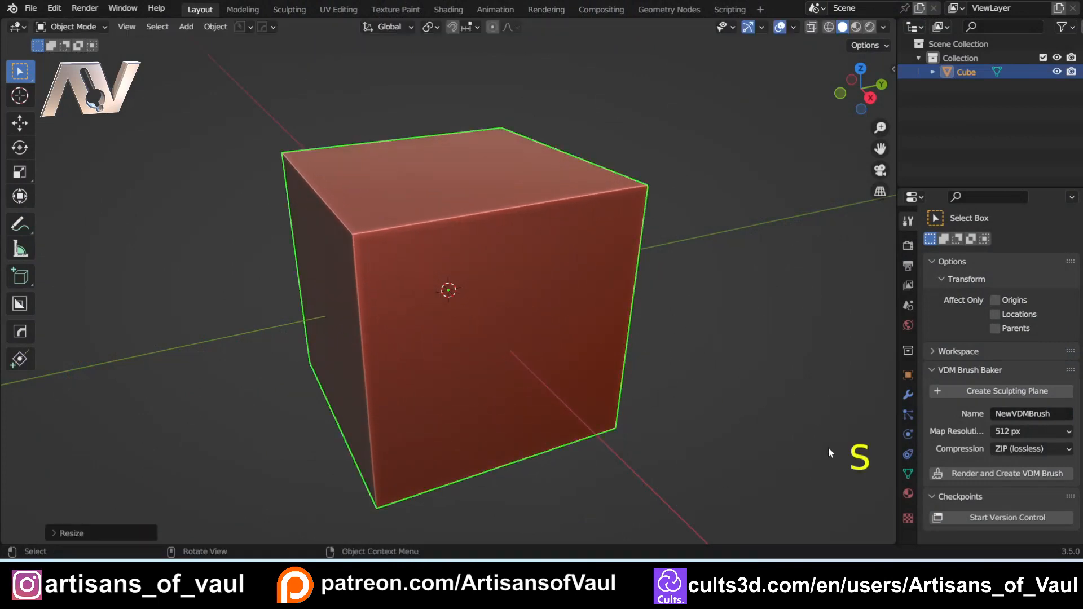
pyautogui.moveTo(433, 392); pyautogui.dragTo(498, 314, button='middle')
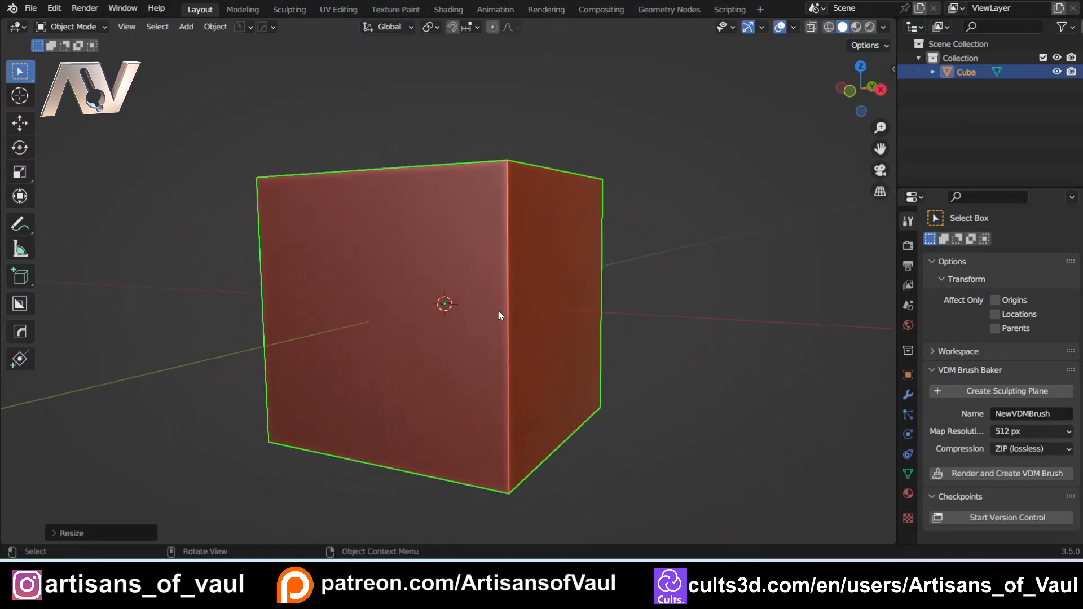
# - Add a single centred horizontal loop cut around the cube in edge editing mode
pyautogui.press('Tab')
pyautogui.click(496, 391)
pyautogui.hotkey('ctrl', 'r')
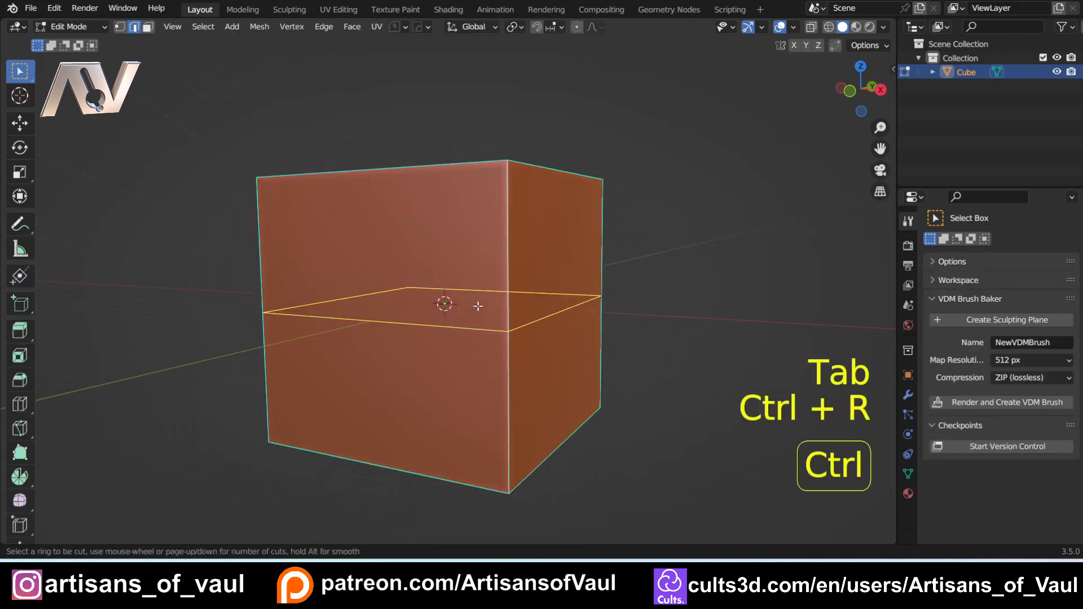
pyautogui.click(482, 305)
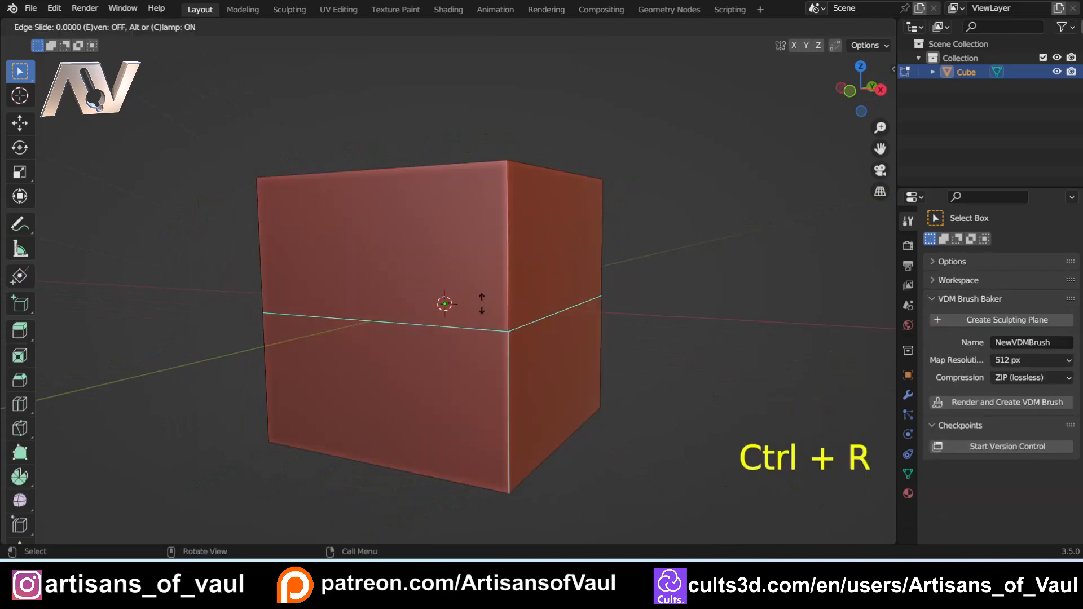
pyautogui.rightClick(581, 298)
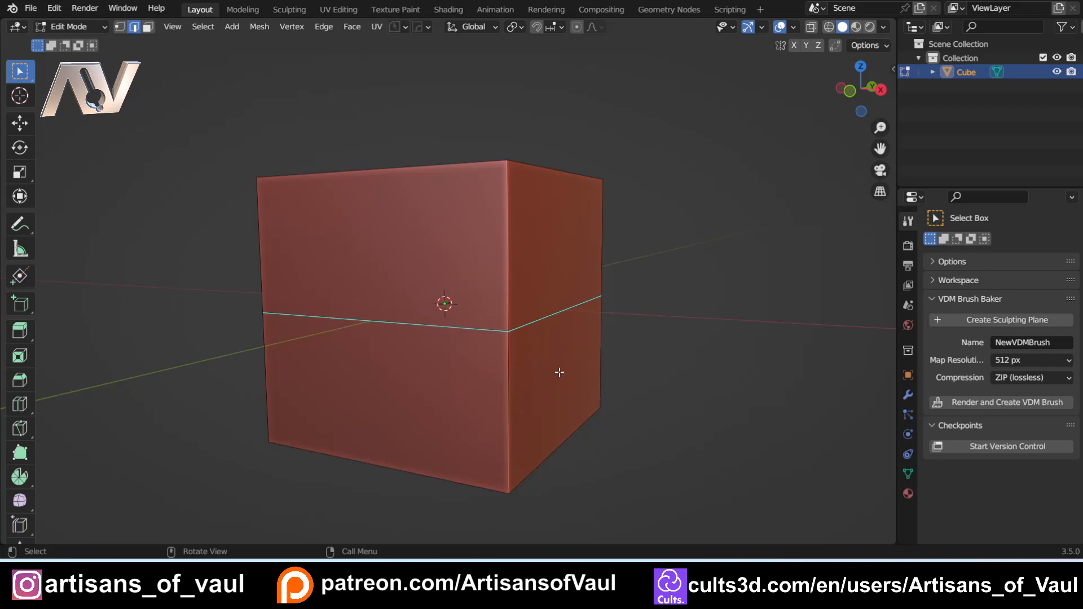
# - Scale the two opposite mid-height edges outward along X by about 1.38 to give the cube a hexagonal profile
pyautogui.moveTo(350, 325); pyautogui.dragTo(438, 321, button='middle')
pyautogui.keyDown('shift'); pyautogui.moveTo(215, 305); pyautogui.dragTo(388, 276, button='middle'); pyautogui.keyUp('shift')
pyautogui.keyDown('shift'); pyautogui.click(326, 320); pyautogui.keyUp('shift')
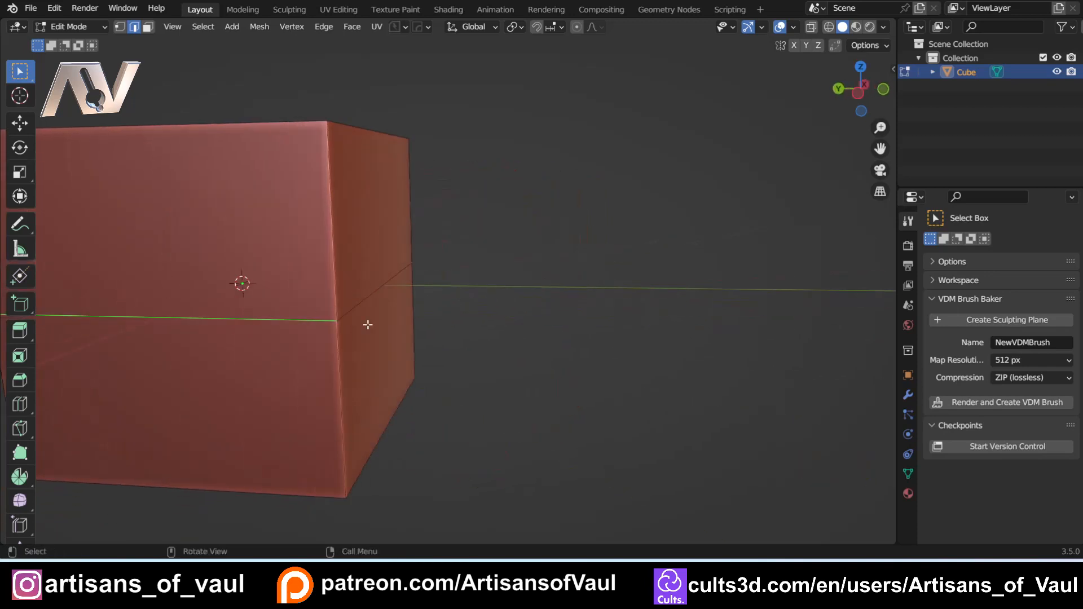
pyautogui.moveTo(368, 324); pyautogui.dragTo(353, 292, button='middle')
pyautogui.scroll(-3, 320, 326)
pyautogui.moveTo(417, 309); pyautogui.dragTo(399, 303, button='middle')
pyautogui.press('s')
pyautogui.press('y')
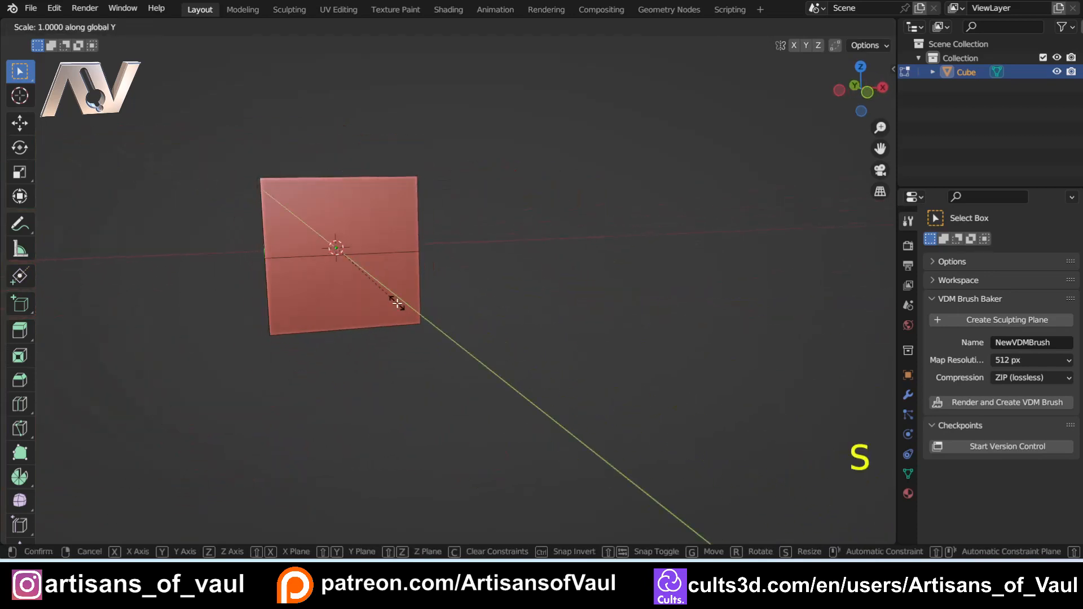
pyautogui.press('x')
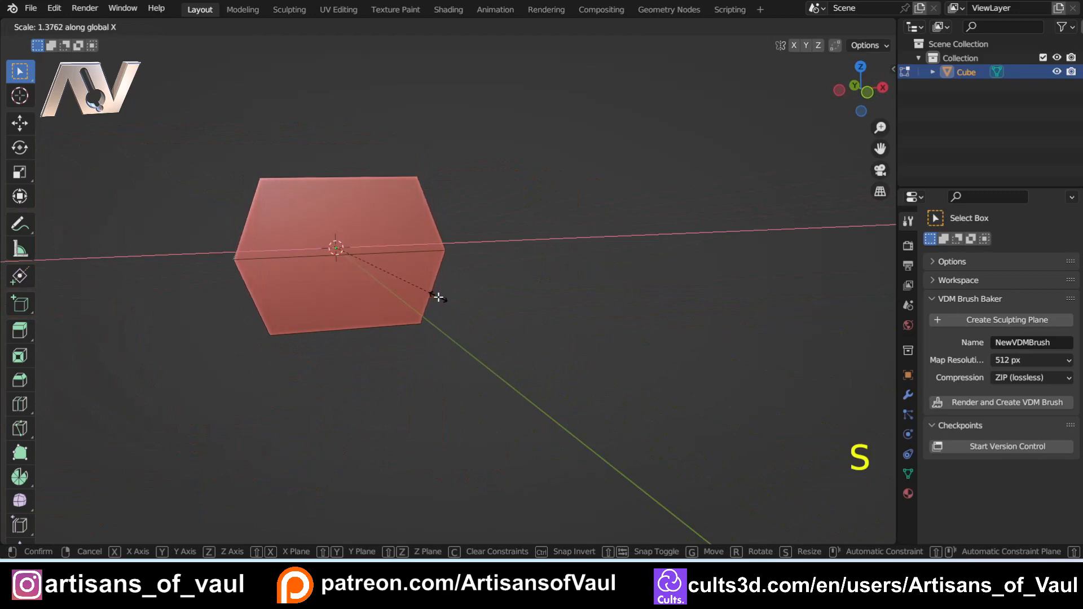
pyautogui.click(440, 297)
# - Delete the hexagonal end faces facing along Y so the block becomes an open tube
pyautogui.moveTo(413, 295); pyautogui.dragTo(241, 299, button='middle')
pyautogui.keyDown('shift'); pyautogui.moveTo(456, 271); pyautogui.dragTo(381, 350, button='middle'); pyautogui.keyUp('shift')
pyautogui.moveTo(303, 336); pyautogui.dragTo(409, 308, button='middle')
pyautogui.press('Tab')
pyautogui.click(572, 305)
pyautogui.click(238, 319)
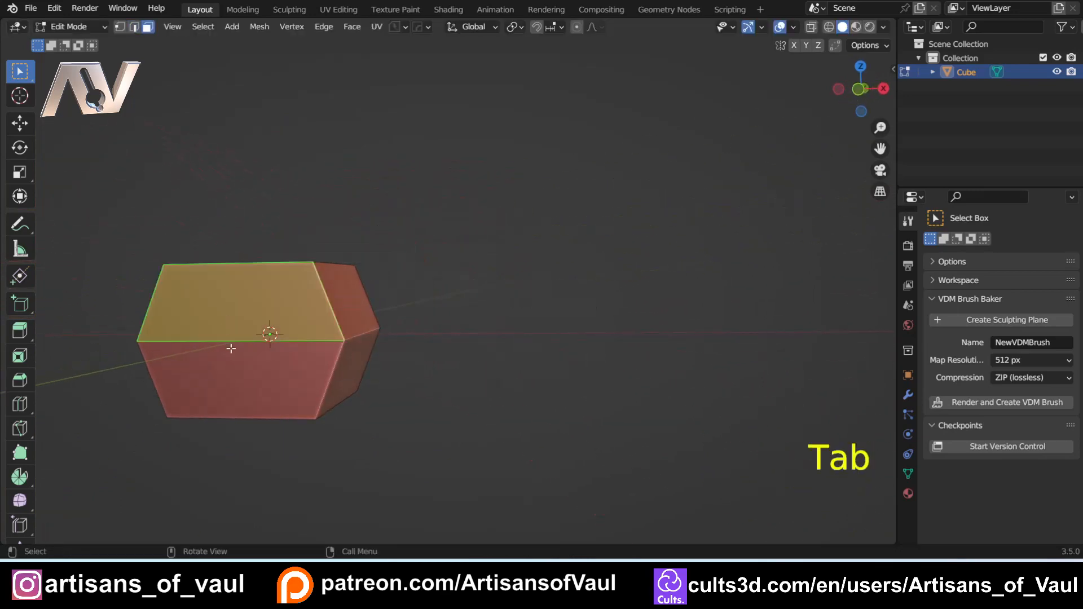
pyautogui.keyDown('shift'); pyautogui.click(232, 362); pyautogui.keyUp('shift')
pyautogui.keyDown('shift'); pyautogui.moveTo(484, 324); pyautogui.dragTo(433, 197, button='middle'); pyautogui.keyUp('shift')
pyautogui.press('Delete')
pyautogui.click(597, 331)
# - Stretch the whole tube along Y by a factor of about 5.05 in Object Mode
pyautogui.press('Tab')
pyautogui.click(445, 103)
pyautogui.scroll(-3, 434, 280)
pyautogui.moveTo(435, 281); pyautogui.dragTo(451, 295, button='middle')
pyautogui.press('s')
pyautogui.press('y')
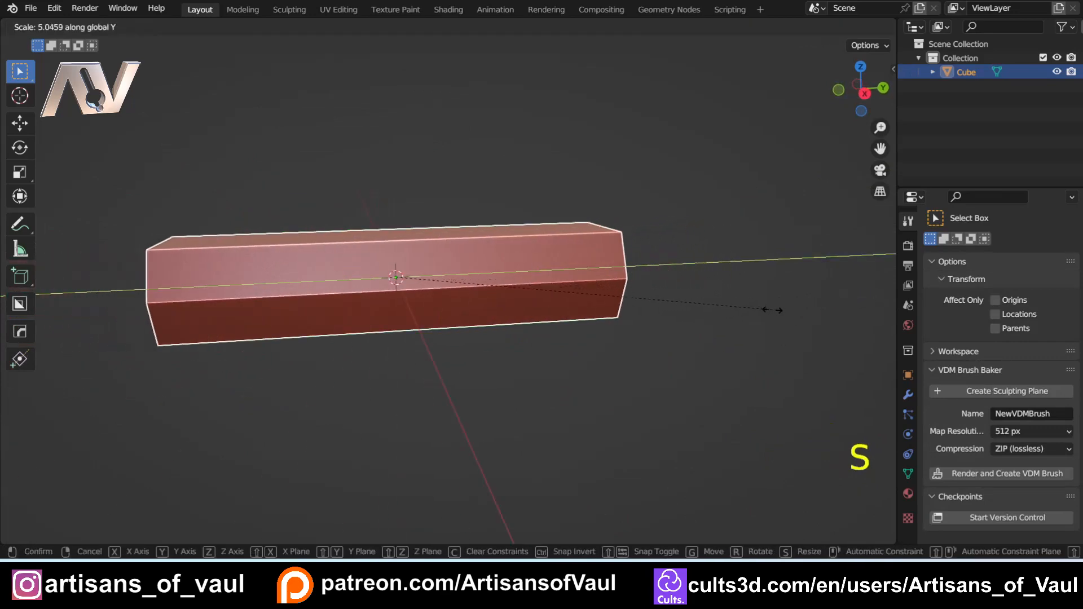
pyautogui.click(773, 310)
# - Add 13 evenly spaced loop cuts across the length of the tube
pyautogui.keyDown('shift'); pyautogui.moveTo(288, 275); pyautogui.dragTo(384, 297, button='middle'); pyautogui.keyUp('shift')
pyautogui.scroll(3, 384, 296)
pyautogui.press('Tab')
pyautogui.click(389, 347)
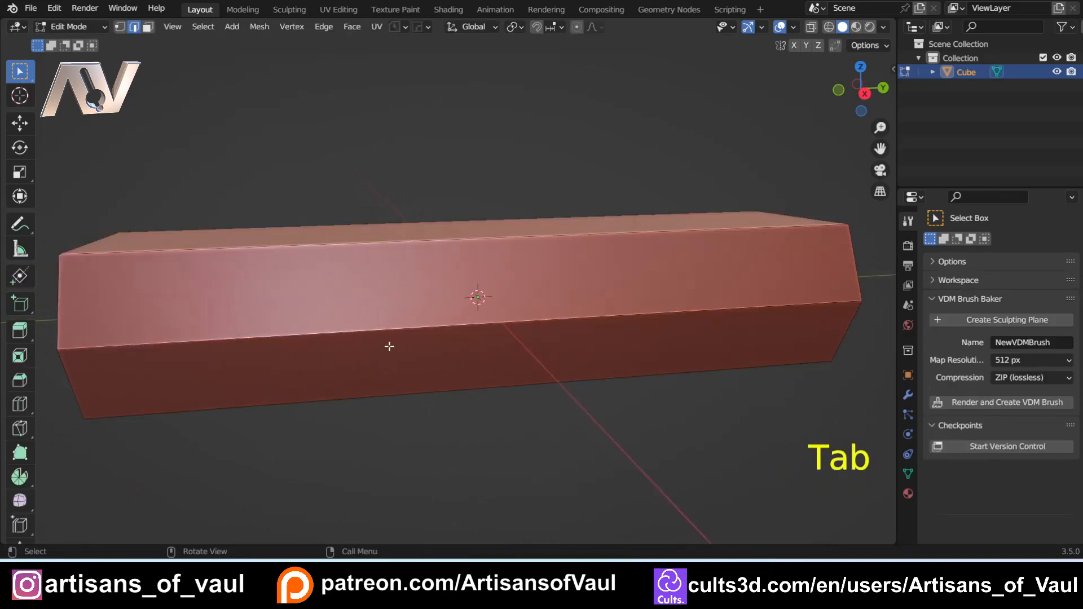
pyautogui.hotkey('ctrl', 'r')
pyautogui.scroll(15, 458, 249)
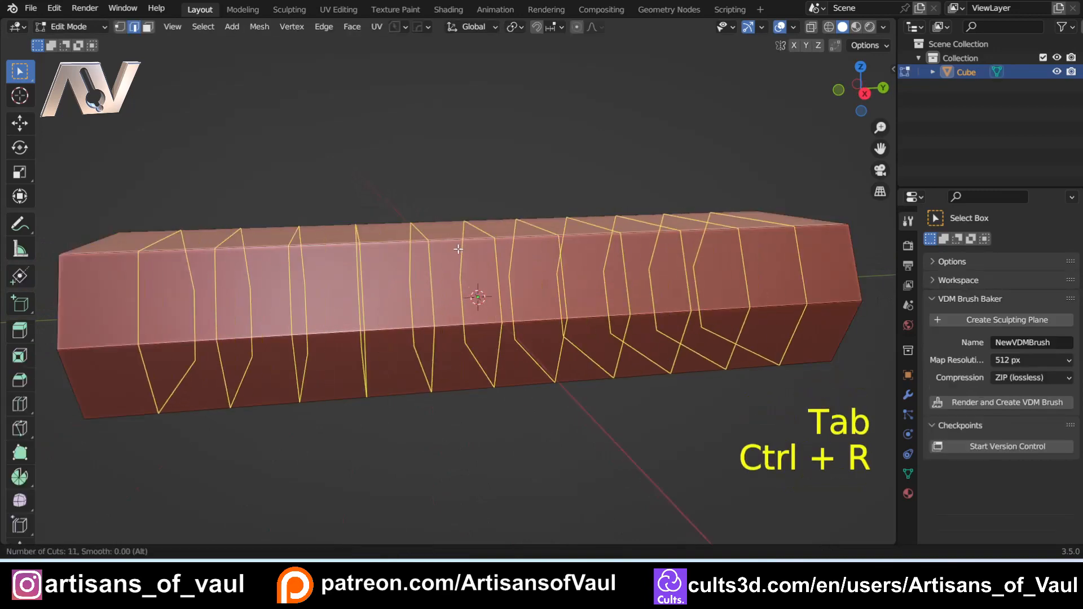
pyautogui.scroll(2, 458, 248)
pyautogui.scroll(-5, 458, 249)
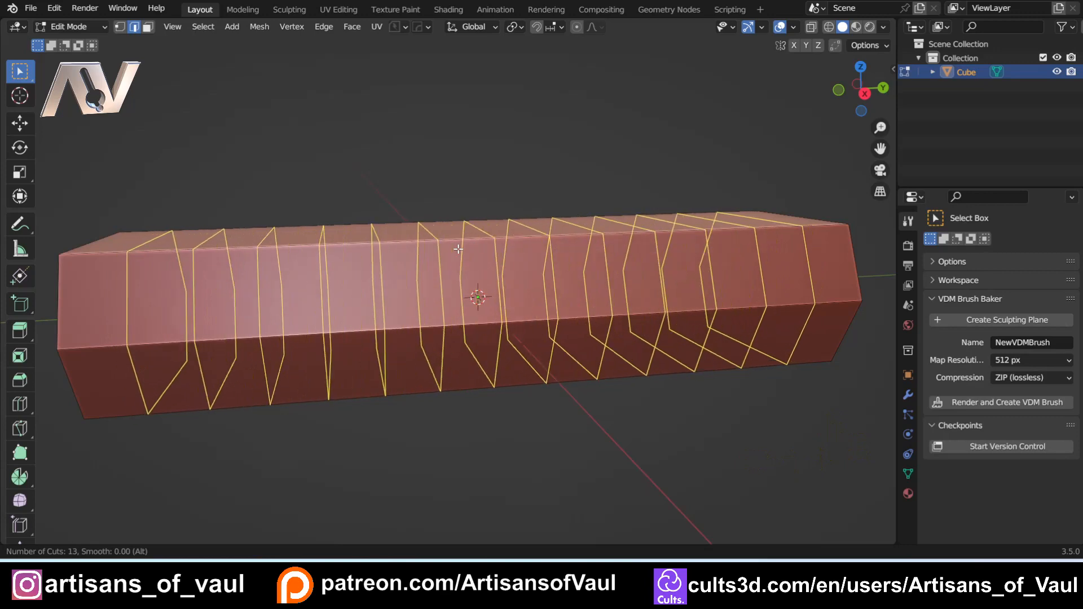
pyautogui.click(458, 249)
pyautogui.click(492, 238)
# - Add centred lengthwise loop cuts along the tube's ceiling and floor
pyautogui.keyDown('shift'); pyautogui.moveTo(243, 311); pyautogui.dragTo(410, 330, button='middle'); pyautogui.keyUp('shift')
pyautogui.moveTo(443, 287); pyautogui.dragTo(483, 299, button='middle')
pyautogui.keyDown('shift'); pyautogui.moveTo(546, 230); pyautogui.dragTo(478, 251, button='middle'); pyautogui.keyUp('shift')
pyautogui.click(481, 227)
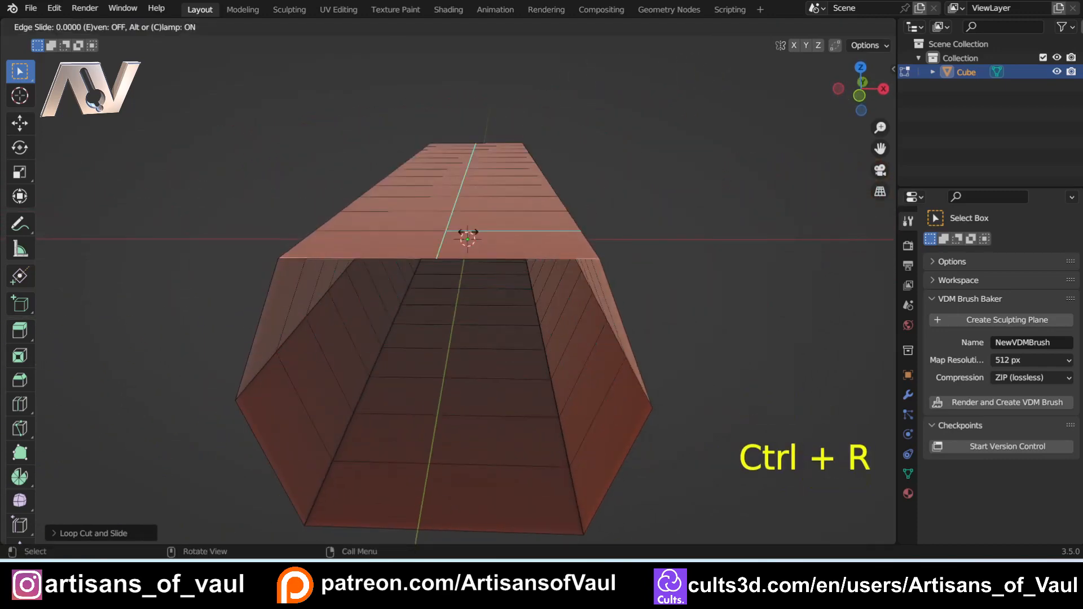
pyautogui.rightClick(481, 227)
pyautogui.hotkey('ctrl', 'r')
pyautogui.click(449, 400)
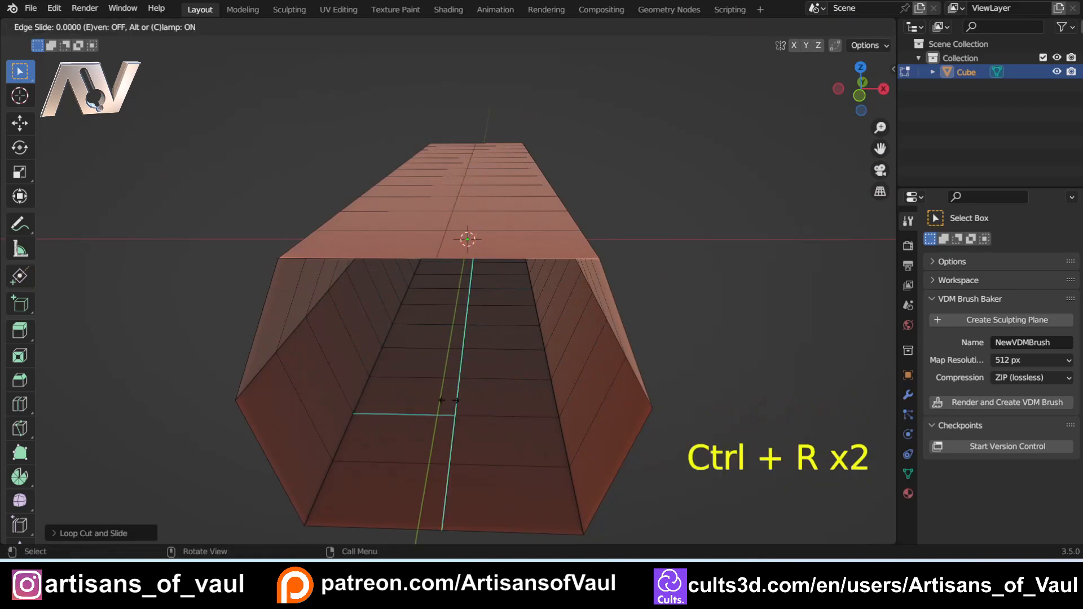
pyautogui.rightClick(449, 401)
pyautogui.scroll(-3, 468, 389)
pyautogui.moveTo(476, 380); pyautogui.dragTo(479, 302, button='middle')
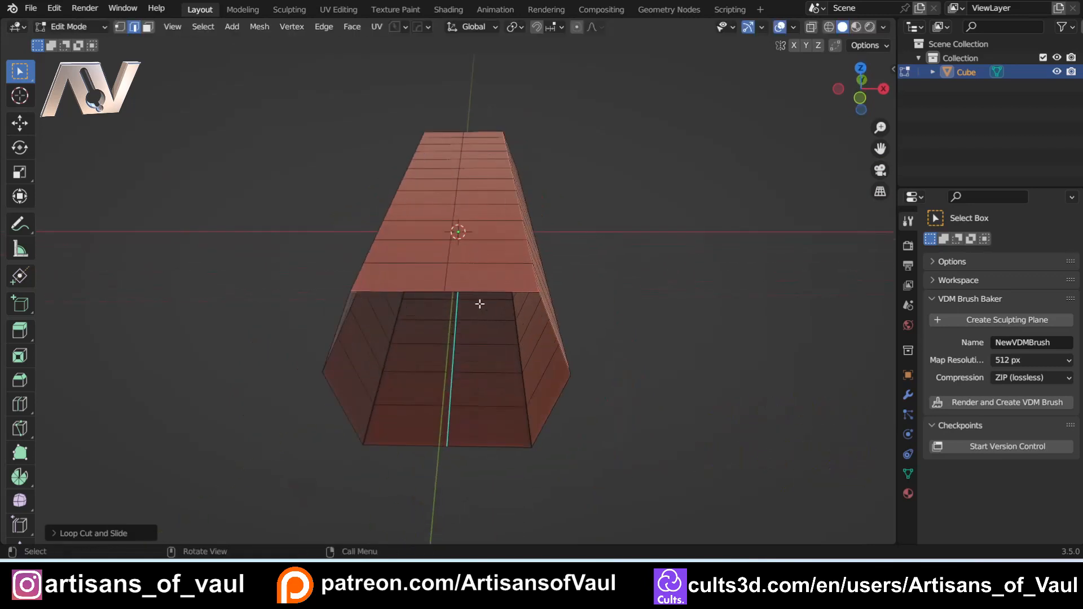
# - Return to Object Mode and apply the tube's object transform
pyautogui.press('Tab')
pyautogui.scroll(5, 391, 208)
pyautogui.scroll(-4, 416, 250)
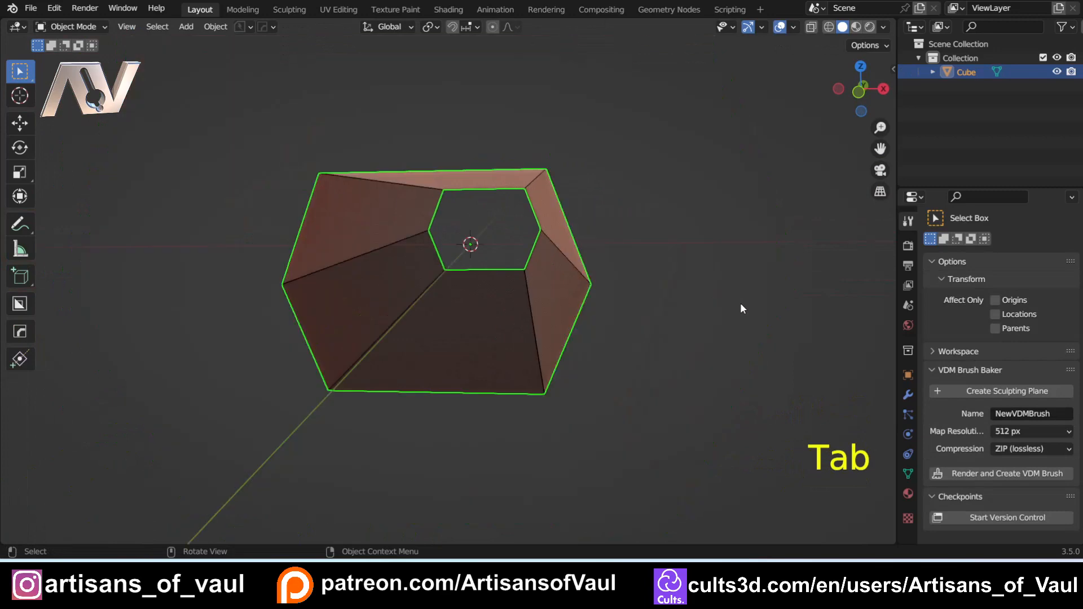
pyautogui.hotkey('ctrl', 'a')
pyautogui.click(536, 305)
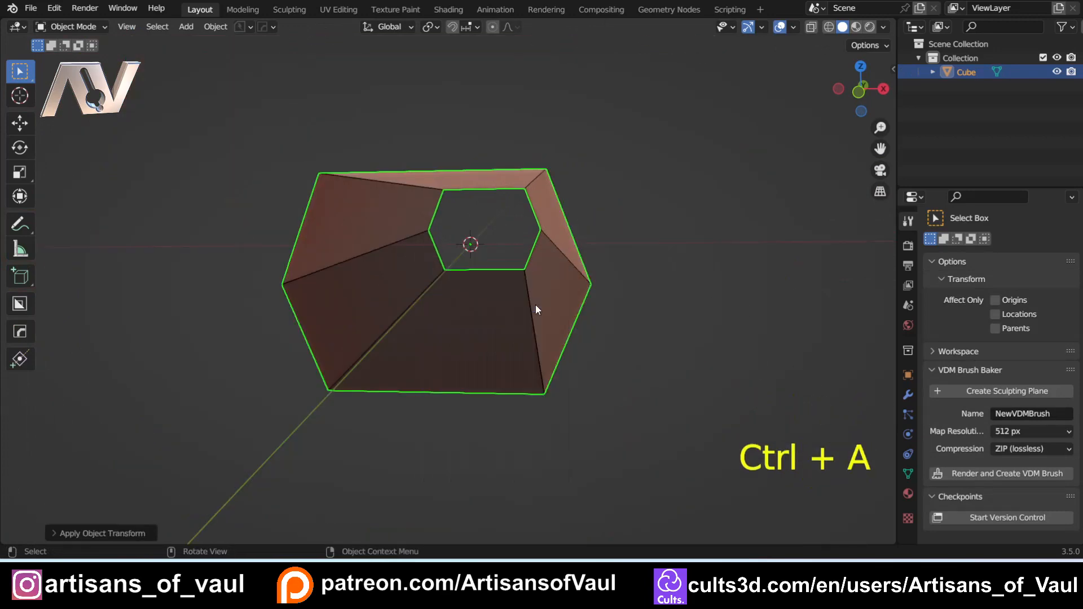
# - Thicken the tube walls with a Solidify modifier at offset 1 and thickness 0.448, and apply the modifier
pyautogui.click(909, 395)
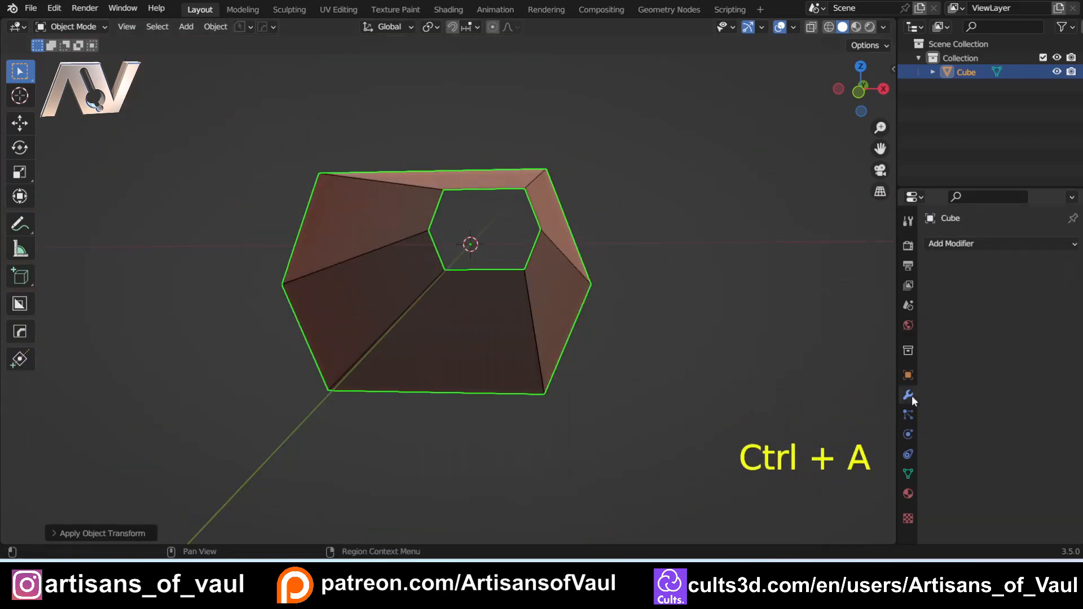
pyautogui.click(942, 244)
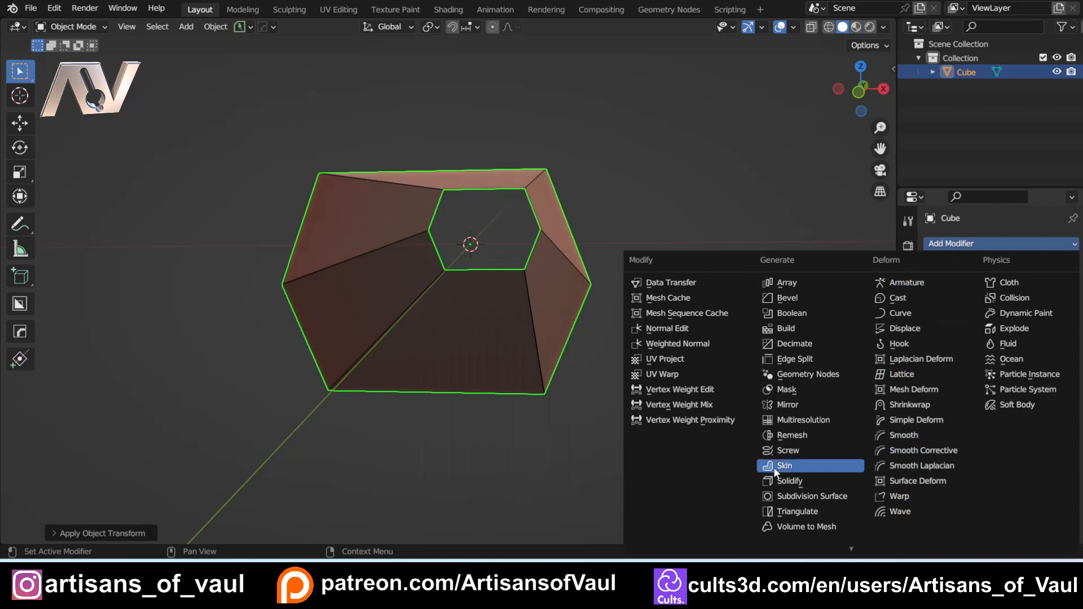
pyautogui.click(796, 480)
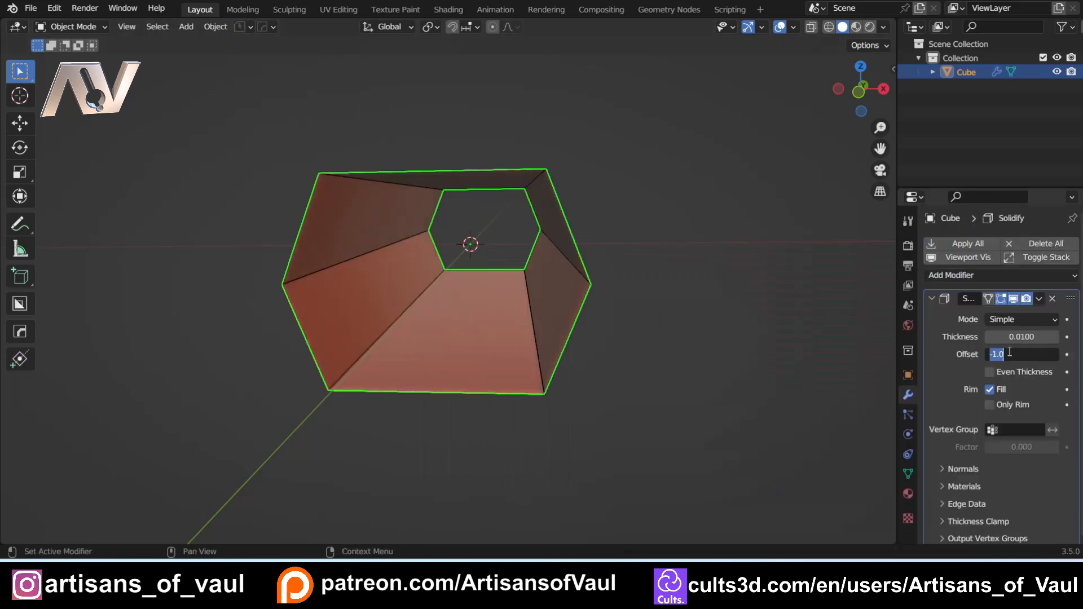
pyautogui.moveTo(1012, 339); pyautogui.dragTo(1052, 339)
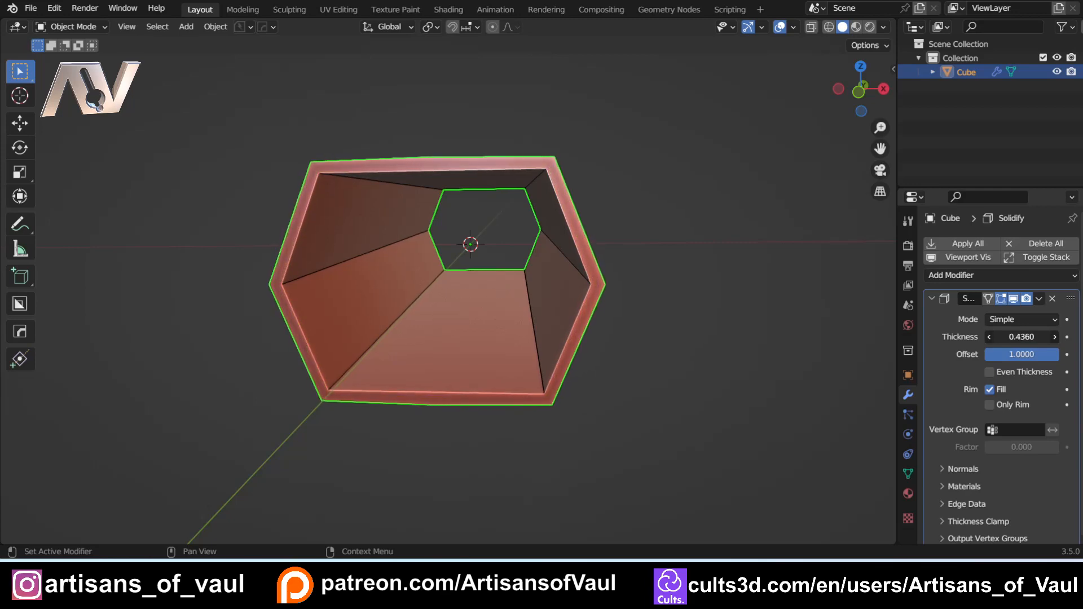
pyautogui.scroll(2, 596, 272)
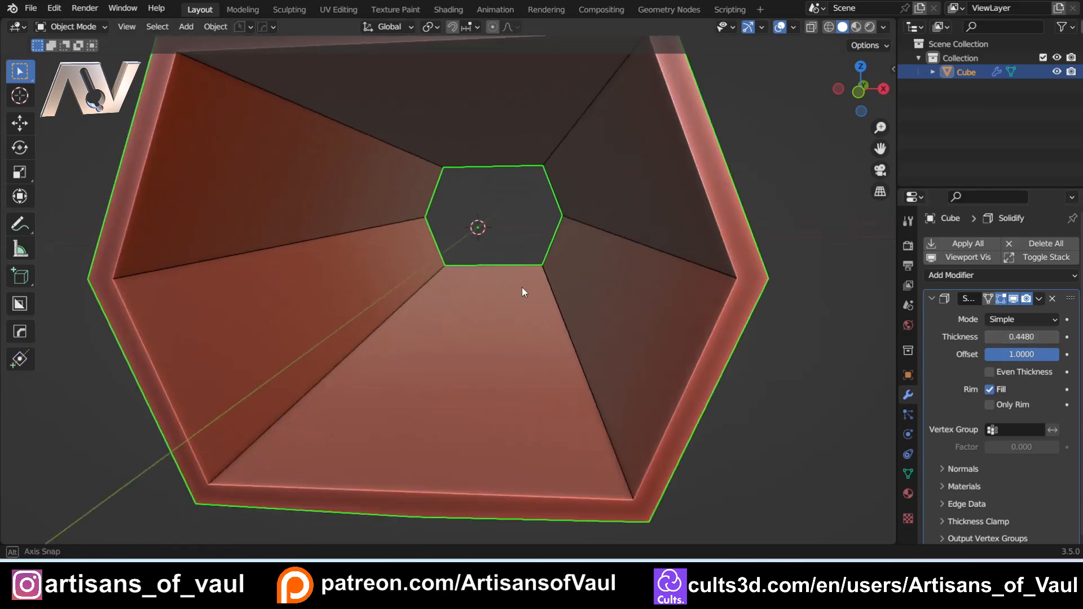
pyautogui.moveTo(522, 289); pyautogui.dragTo(550, 299, button='middle')
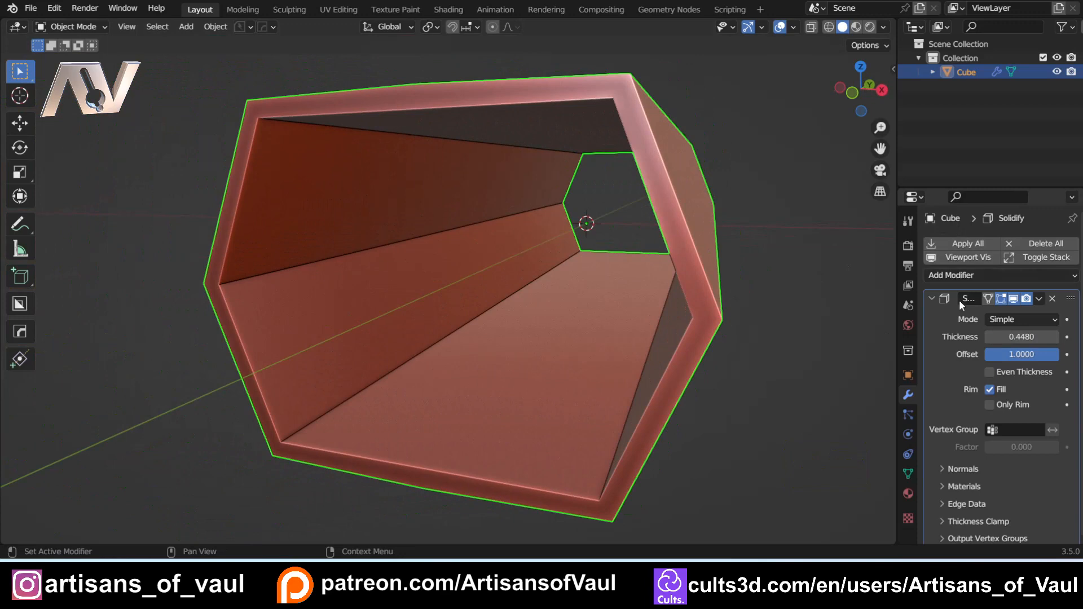
pyautogui.click(1039, 300)
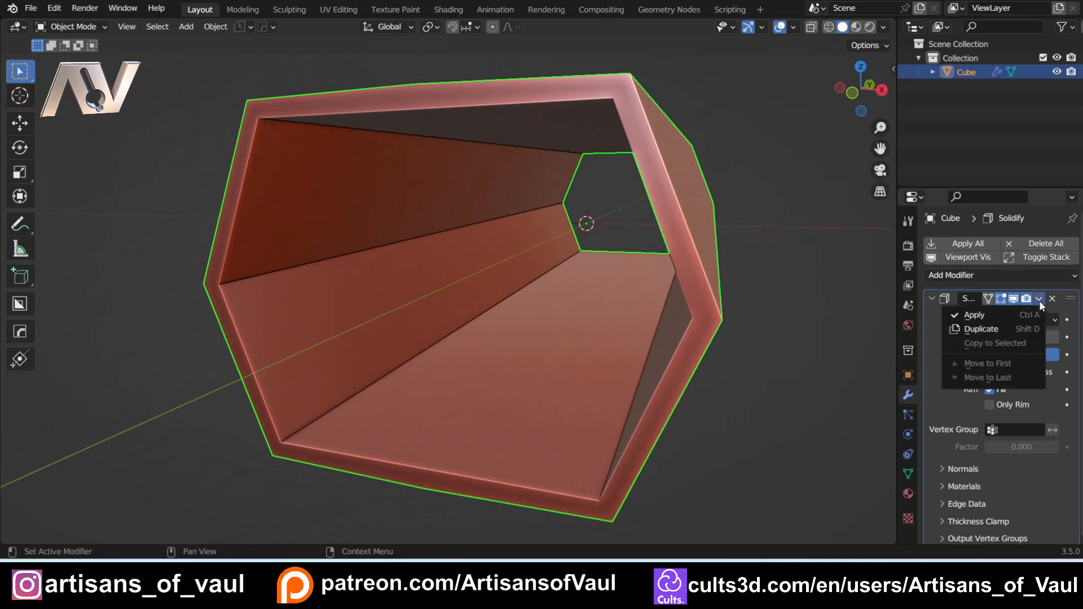
pyautogui.click(1000, 314)
# - Select all vertices of the tube's +X half through the mesh and hide them to expose the interior
pyautogui.scroll(-3, 462, 276)
pyautogui.moveTo(462, 276); pyautogui.dragTo(450, 279, button='middle')
pyautogui.press('Tab')
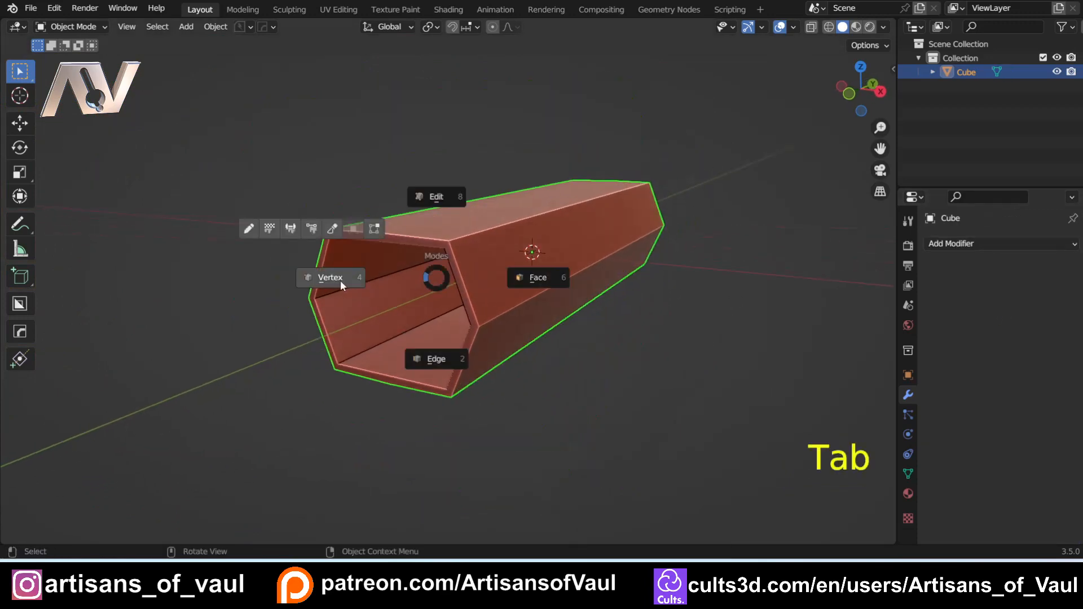
pyautogui.moveTo(340, 280); pyautogui.dragTo(385, 286, button='middle')
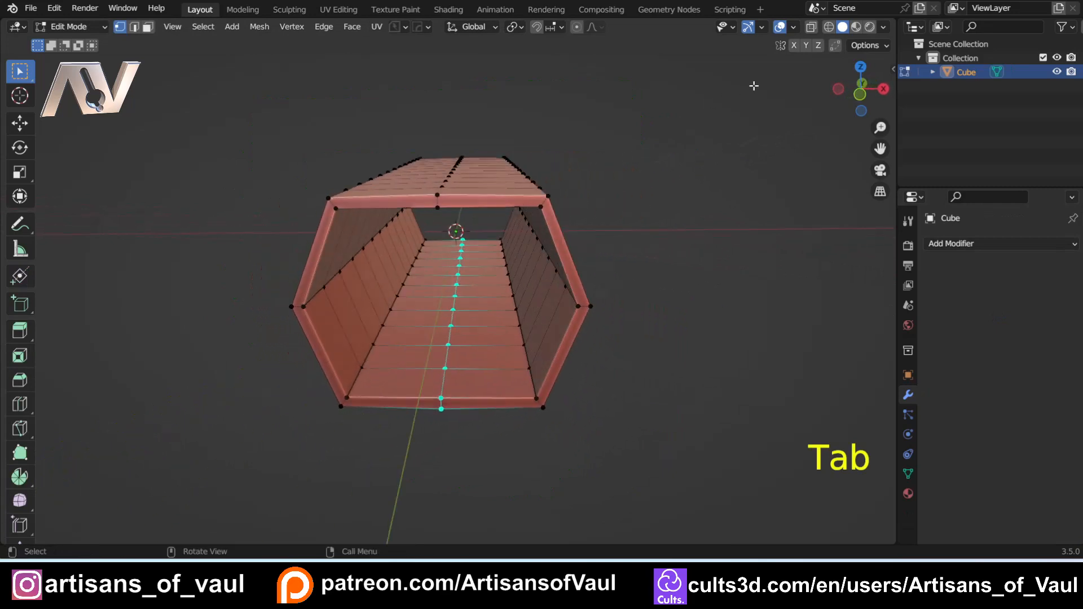
pyautogui.click(855, 95)
pyautogui.hotkey('shift', 'z')
pyautogui.moveTo(481, 141); pyautogui.dragTo(659, 454)
pyautogui.hotkey('shift', 'z')
pyautogui.moveTo(639, 363)
pyautogui.mouseDown(button='middle')
pyautogui.moveTo(600, 319)
pyautogui.moveTo(504, 332)
pyautogui.moveTo(433, 304)
pyautogui.moveTo(310, 322)
pyautogui.moveTo(427, 345)
pyautogui.mouseUp(button='middle')
pyautogui.press('h')
pyautogui.scroll(-2, 341, 323)
pyautogui.scroll(3, 422, 339)
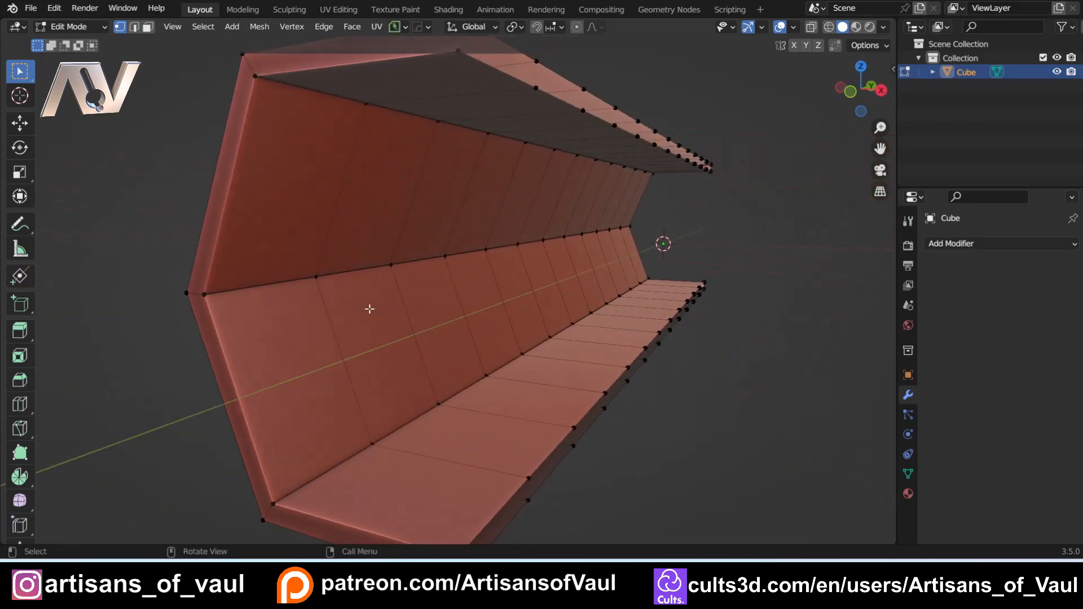
# - Inset the first lower interior wall panel at the tube's open end by about 0.116
pyautogui.moveTo(370, 309); pyautogui.dragTo(334, 314, button='middle')
pyautogui.scroll(3, 357, 334)
pyautogui.press('Tab')
pyautogui.click(437, 308)
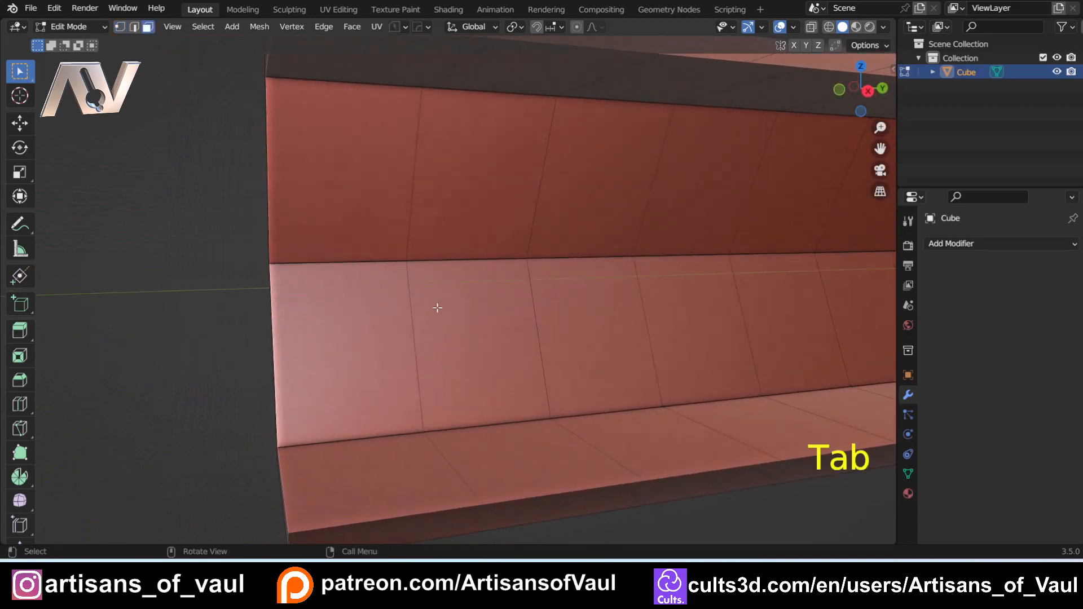
pyautogui.click(362, 315)
pyautogui.keyDown('shift'); pyautogui.moveTo(422, 303); pyautogui.dragTo(503, 298, button='middle'); pyautogui.keyUp('shift')
pyautogui.scroll(2, 503, 297)
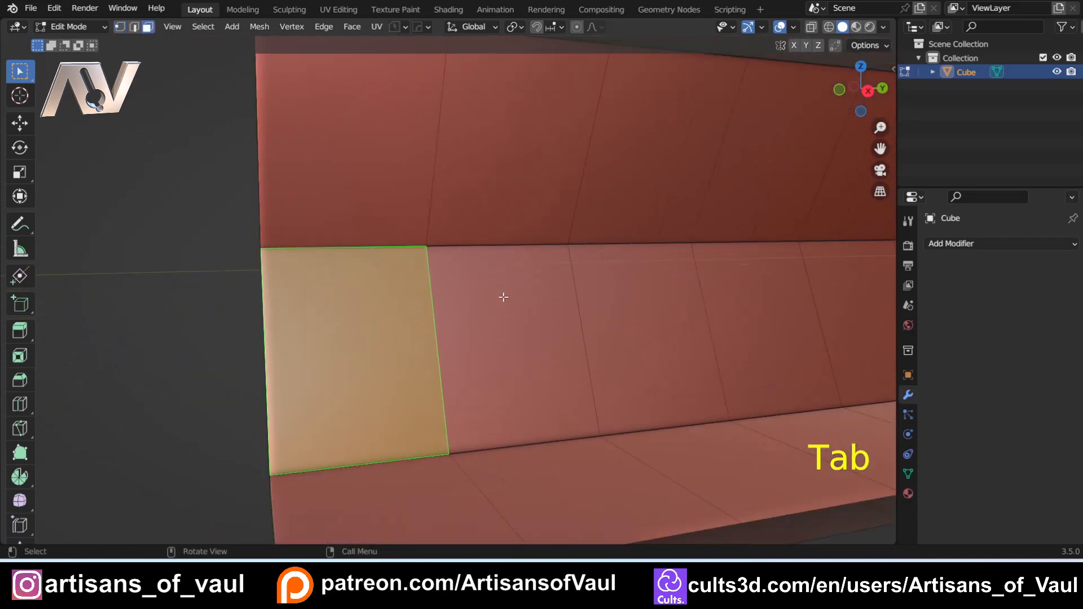
pyautogui.scroll(1, 573, 294)
pyautogui.press('i')
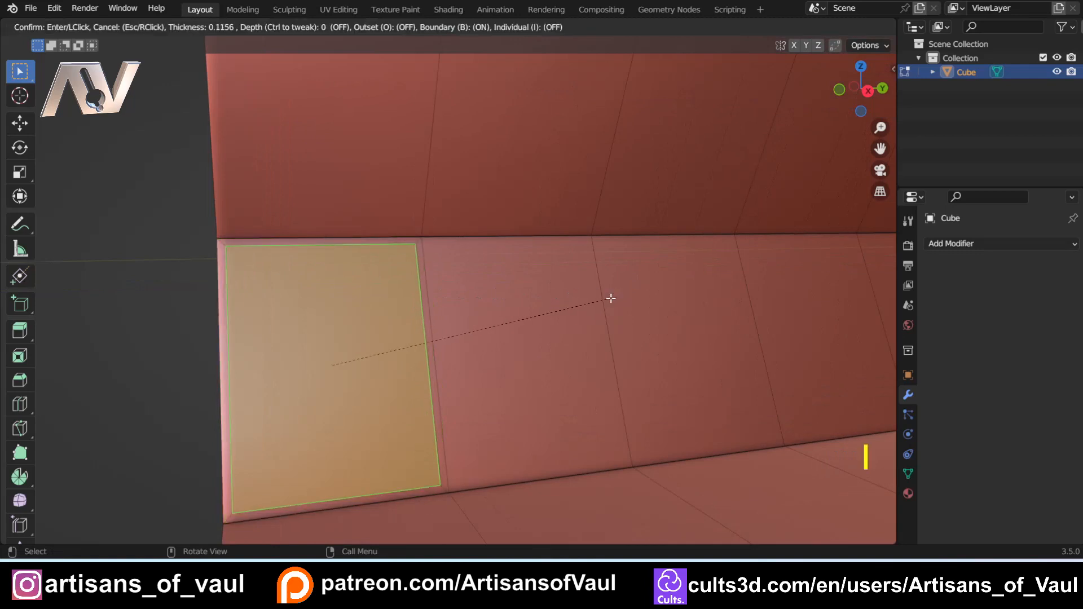
pyautogui.click(611, 299)
pyautogui.keyDown('shift'); pyautogui.moveTo(345, 284); pyautogui.dragTo(398, 260, button='middle'); pyautogui.keyUp('shift')
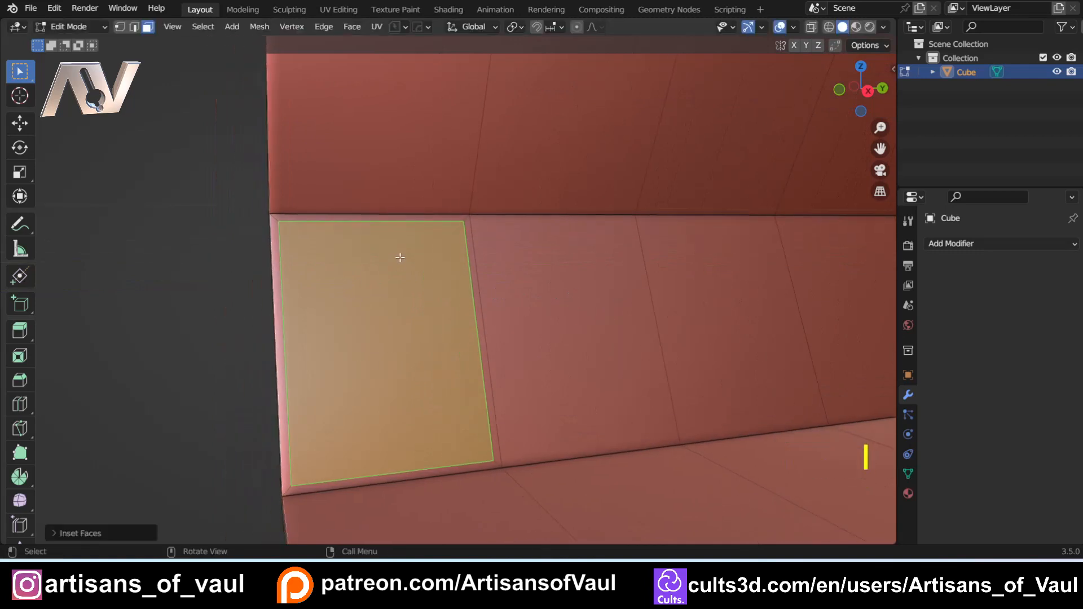
# - Subdivide the inset wall panel into four faces
pyautogui.hotkey('ctrl', 'e')
pyautogui.click(400, 256)
pyautogui.click(400, 257)
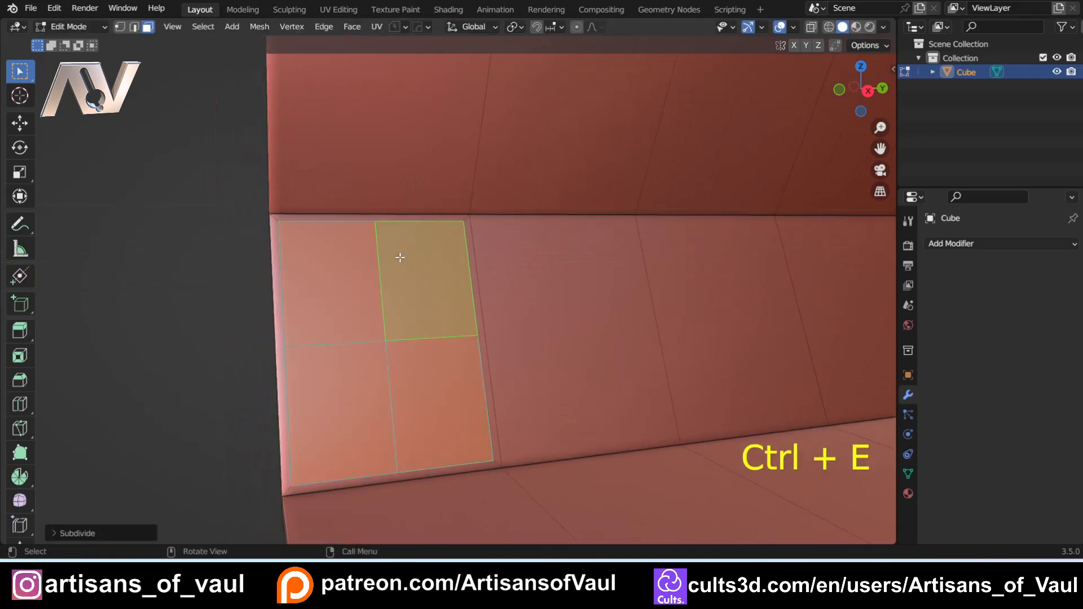
# - Select all four faces of the subdivided wall panel and inset them individually by about 0.065
pyautogui.keyDown('shift'); pyautogui.moveTo(406, 323); pyautogui.dragTo(433, 288, button='middle'); pyautogui.keyUp('shift')
pyautogui.scroll(1, 432, 288)
pyautogui.keyDown('shift'); pyautogui.click(433, 373); pyautogui.keyUp('shift')
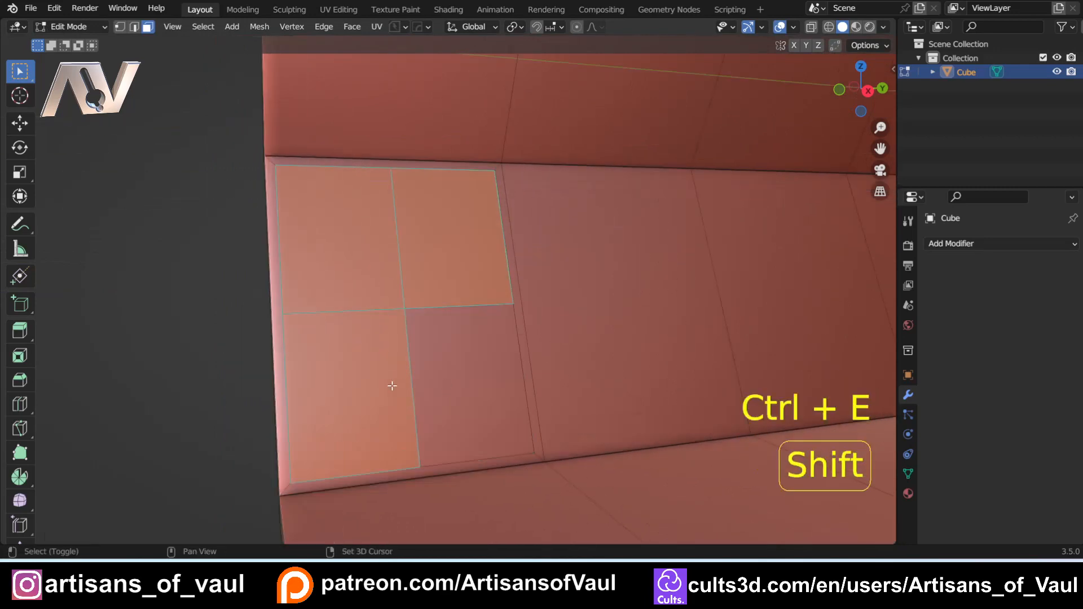
pyautogui.keyDown('shift'); pyautogui.click(391, 385); pyautogui.keyUp('shift')
pyautogui.keyDown('shift'); pyautogui.click(428, 377); pyautogui.keyUp('shift')
pyautogui.keyDown('shift'); pyautogui.click(393, 387); pyautogui.keyUp('shift')
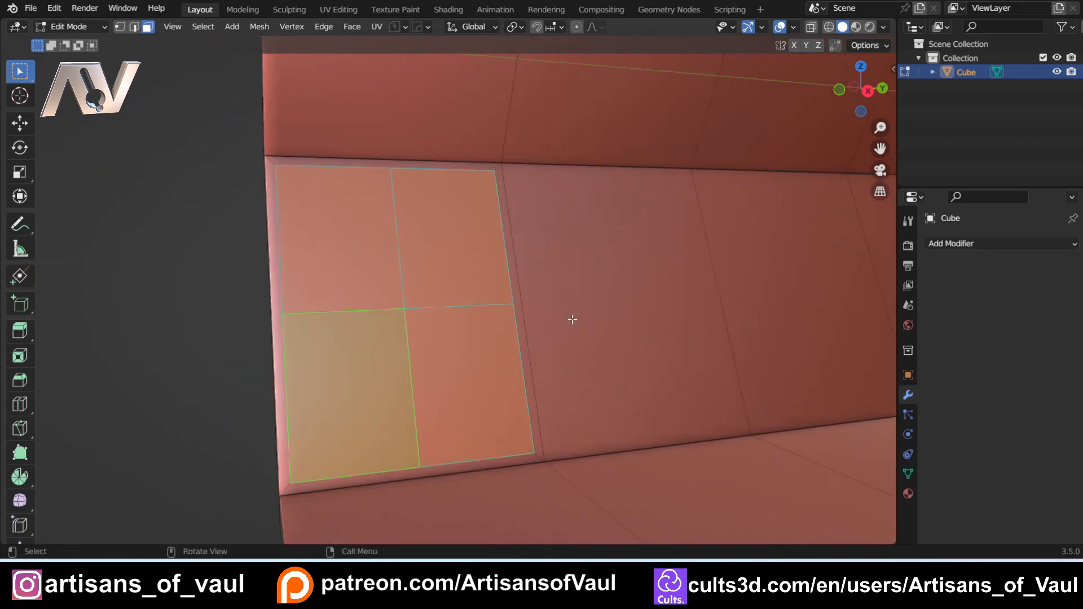
pyautogui.press('i')
pyautogui.press('i')
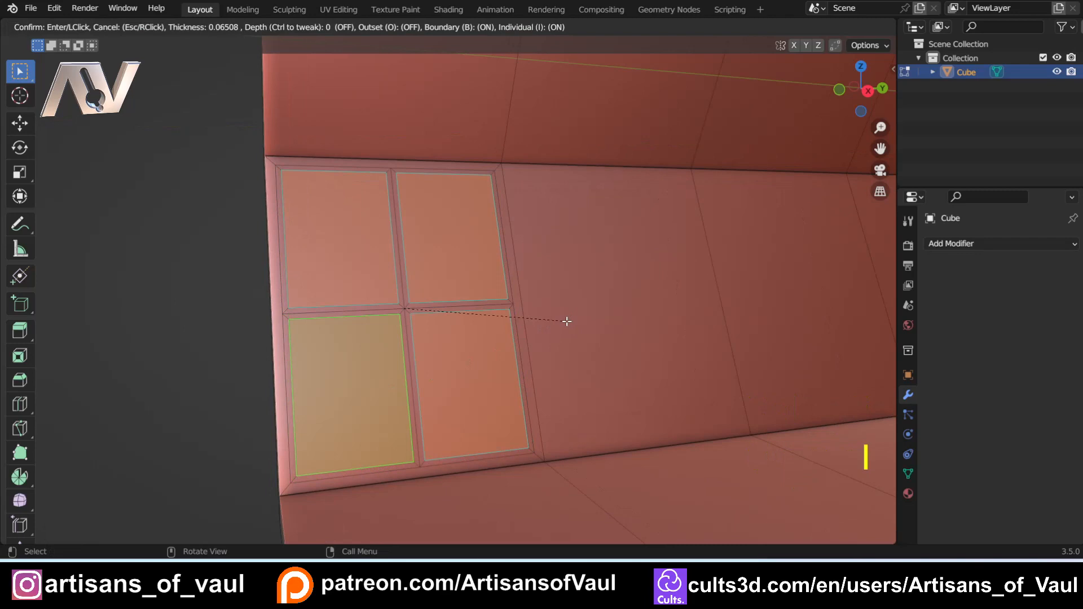
pyautogui.click(568, 321)
# - Extrude the four inset panel faces about 0.08 along their normals into the corridor
pyautogui.moveTo(519, 314); pyautogui.dragTo(572, 293, button='middle')
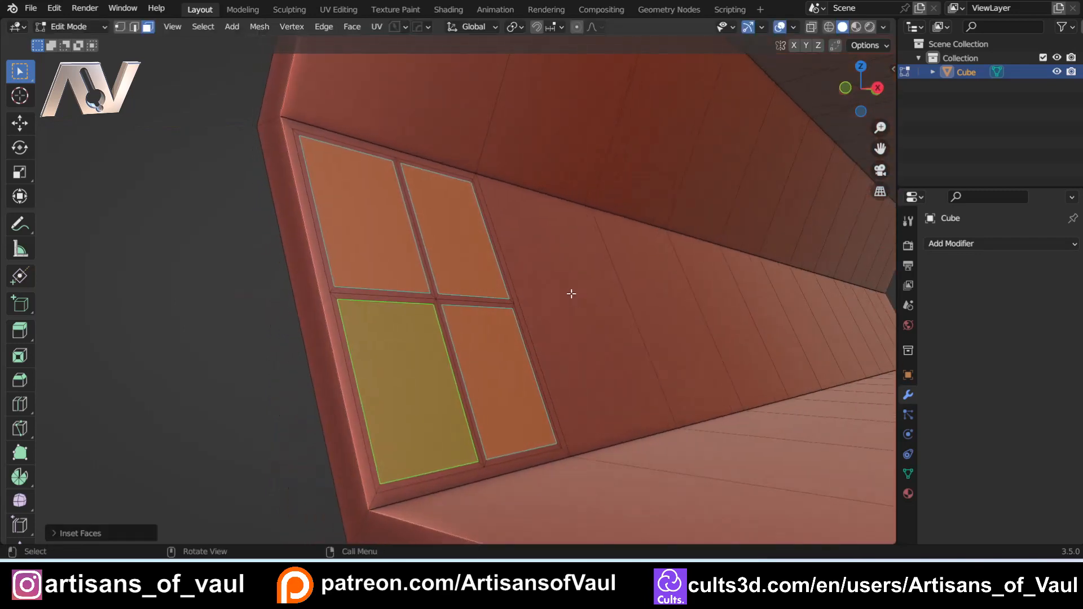
pyautogui.press('e')
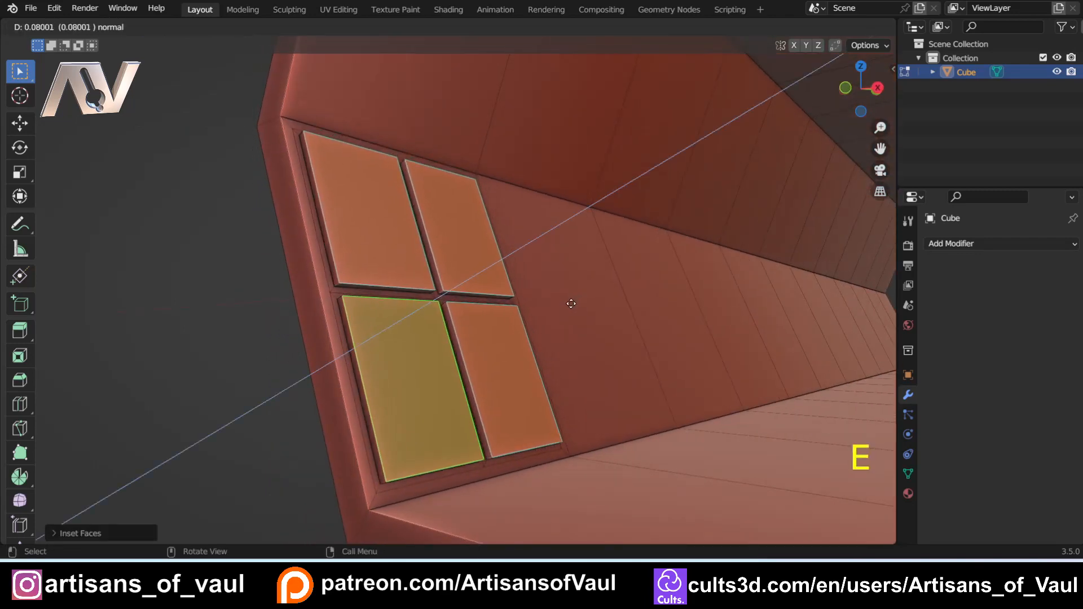
pyautogui.click(574, 304)
# - Bevel the lower outer corner edge of the lower raised panel nearest the open end by about 0.574
pyautogui.moveTo(573, 304); pyautogui.dragTo(494, 273, button='middle')
pyautogui.press('Tab')
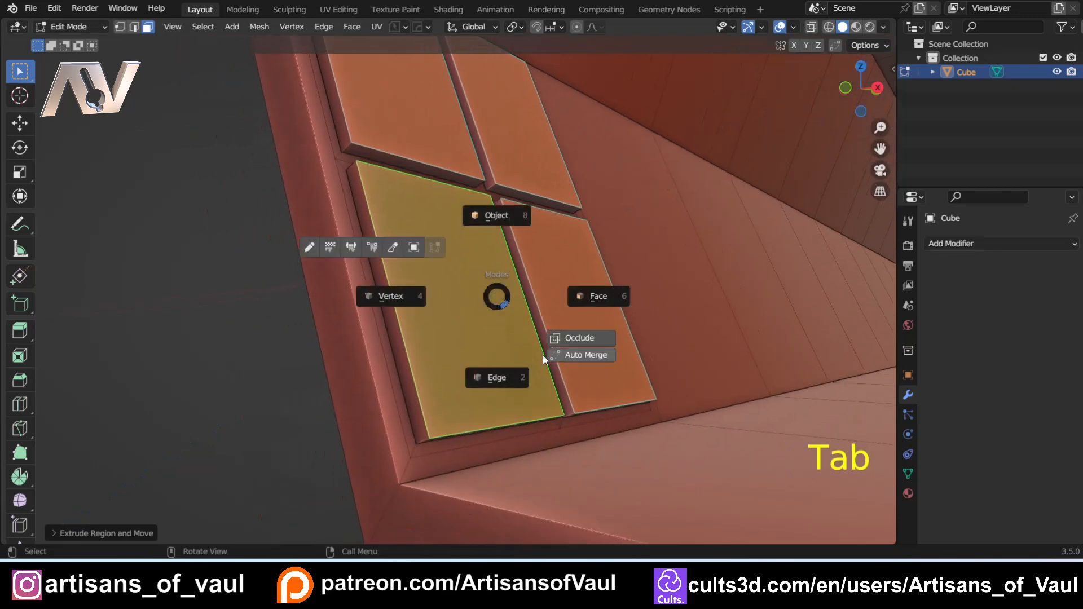
pyautogui.scroll(2, 423, 424)
pyautogui.click(421, 440)
pyautogui.moveTo(497, 338); pyautogui.dragTo(468, 308, button='middle')
pyautogui.keyDown('shift'); pyautogui.moveTo(469, 308); pyautogui.dragTo(455, 330, button='middle'); pyautogui.keyUp('shift')
pyautogui.moveTo(570, 299); pyautogui.dragTo(491, 301, button='middle')
pyautogui.hotkey('ctrl', 'b')
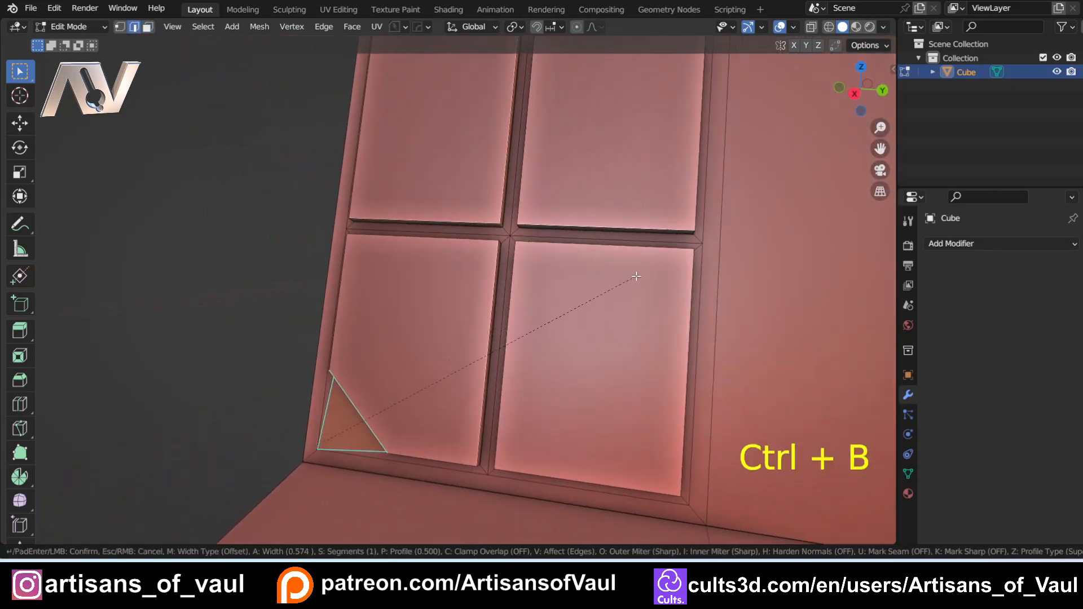
pyautogui.click(632, 278)
# - Bevel the diagonally opposite upper corner edge of the same raised panel by about 0.163
pyautogui.moveTo(627, 281); pyautogui.dragTo(516, 242, button='middle')
pyautogui.click(516, 242)
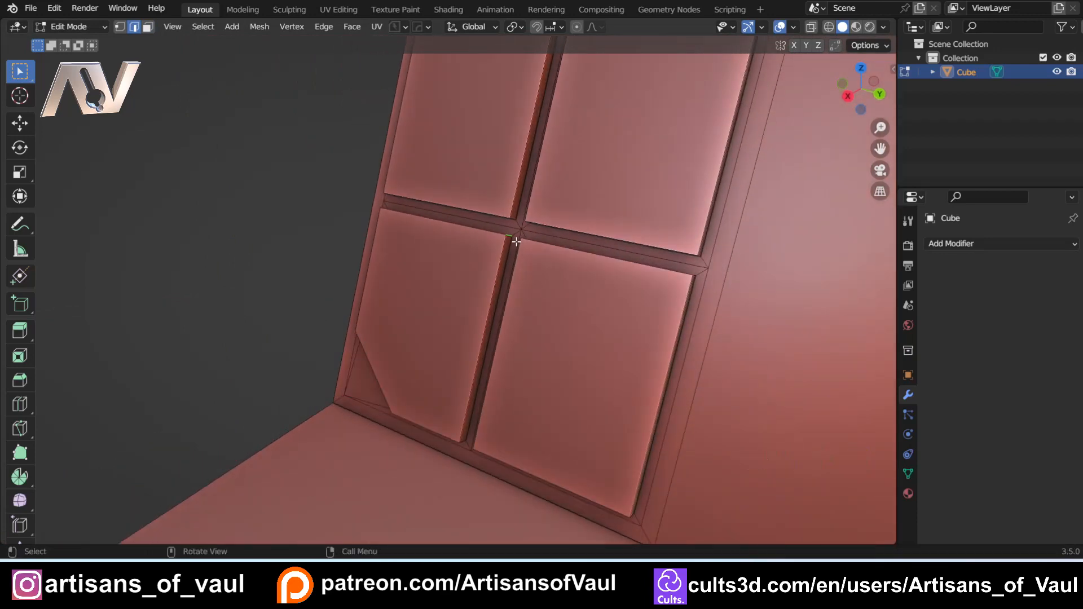
pyautogui.hotkey('ctrl', 'b')
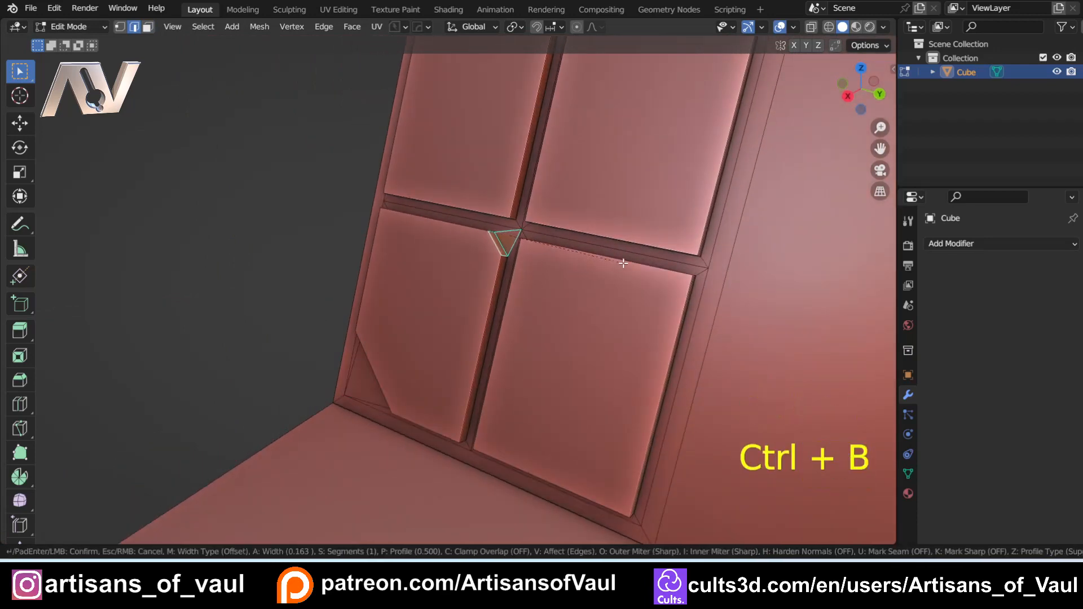
pyautogui.click(623, 263)
# - Bevel both lower corner edges of the upper raised panel farther from the open end by about 0.286
pyautogui.moveTo(623, 263); pyautogui.dragTo(413, 369, button='middle')
pyautogui.scroll(2, 413, 368)
pyautogui.scroll(-2, 480, 331)
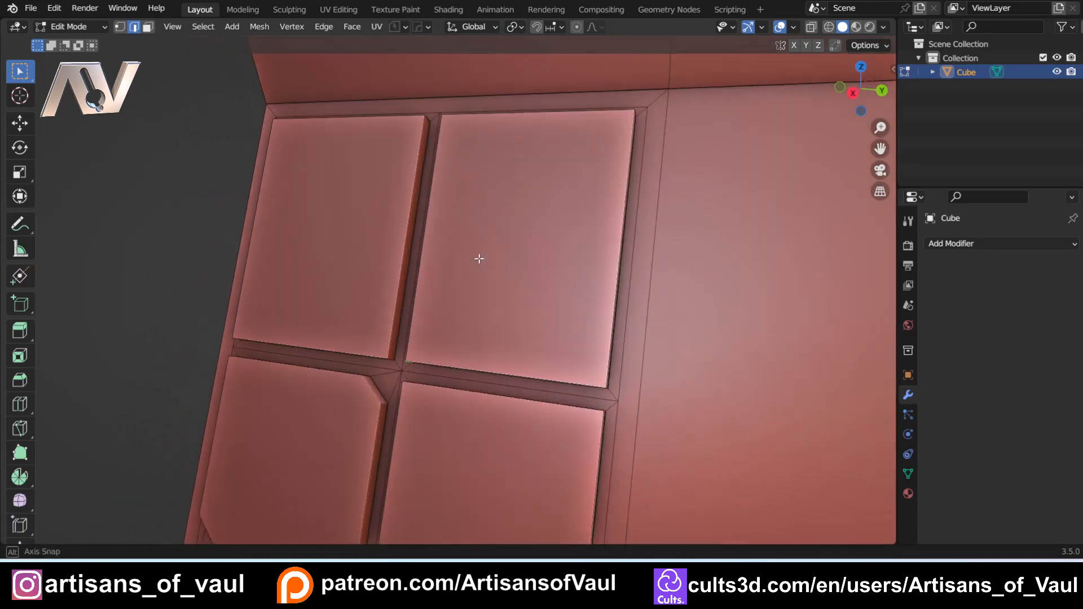
pyautogui.moveTo(479, 256); pyautogui.dragTo(711, 121, button='middle')
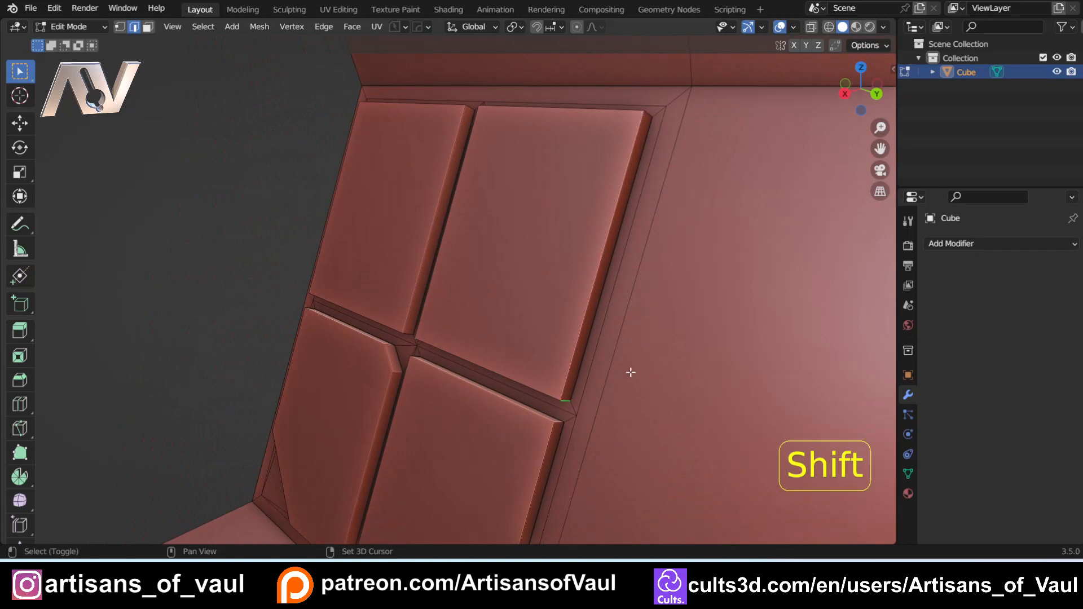
pyautogui.hotkey('ctrl', 'b')
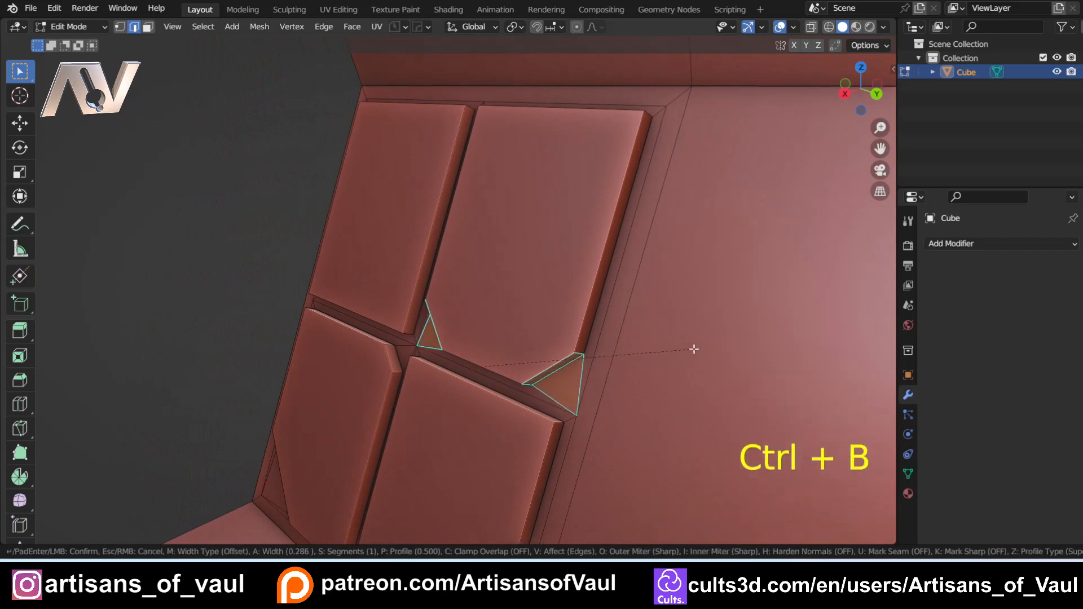
pyautogui.click(694, 349)
# - Bevel the two corner edges on the lower inner panel's side away from the open end, and leave Edit Mode
pyautogui.moveTo(694, 350); pyautogui.dragTo(538, 264, button='middle')
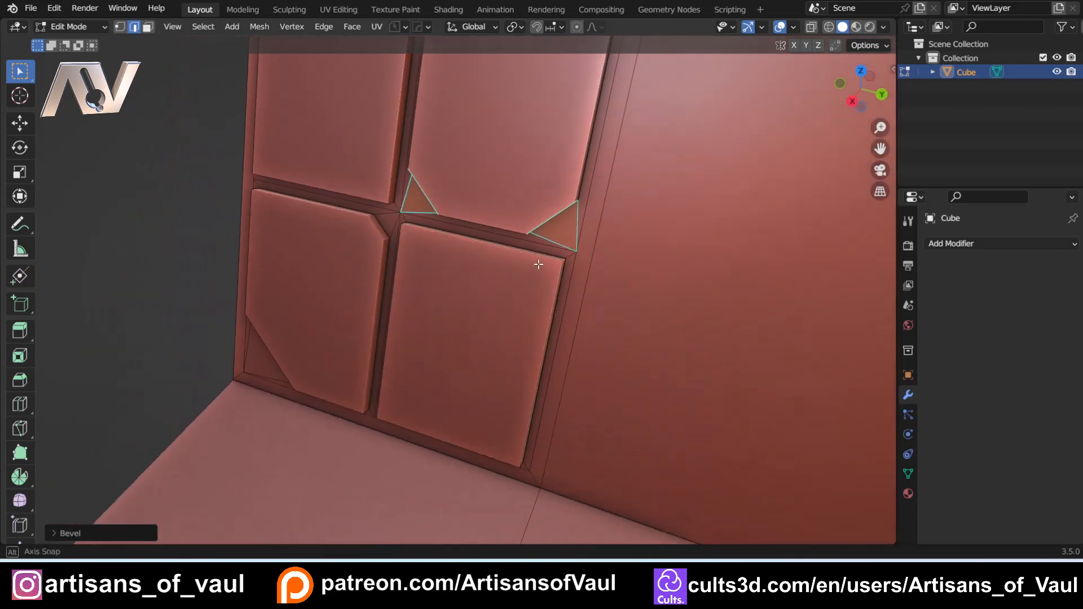
pyautogui.click(348, 249)
pyautogui.moveTo(348, 249); pyautogui.dragTo(427, 413, button='middle')
pyautogui.moveTo(547, 365); pyautogui.dragTo(552, 373, button='middle')
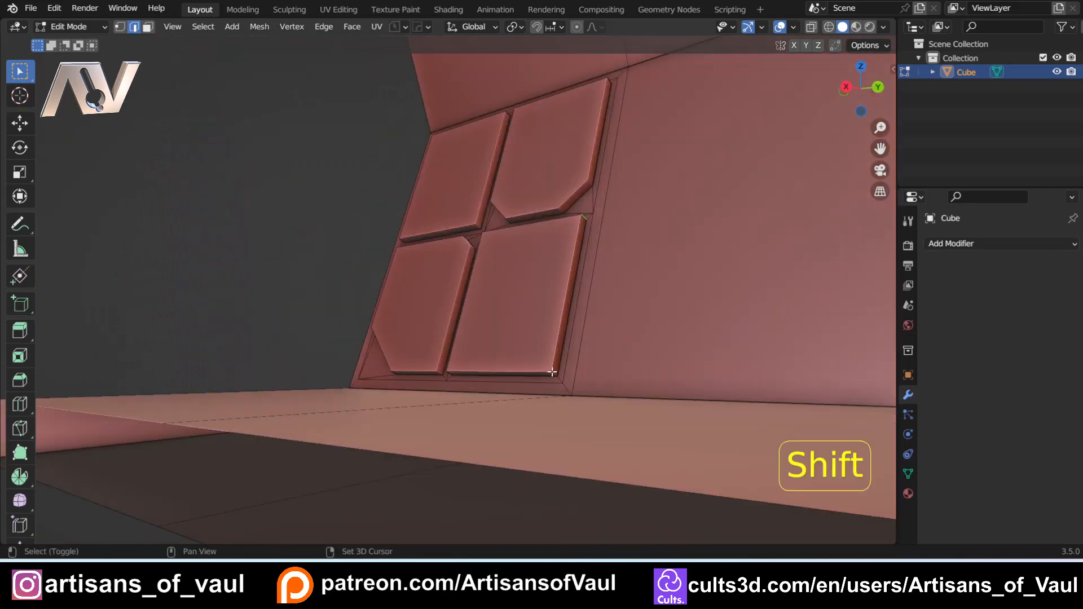
pyautogui.hotkey('ctrl', 'b')
pyautogui.click(537, 298)
pyautogui.press('Tab')
pyautogui.moveTo(537, 298); pyautogui.dragTo(449, 338, button='middle')
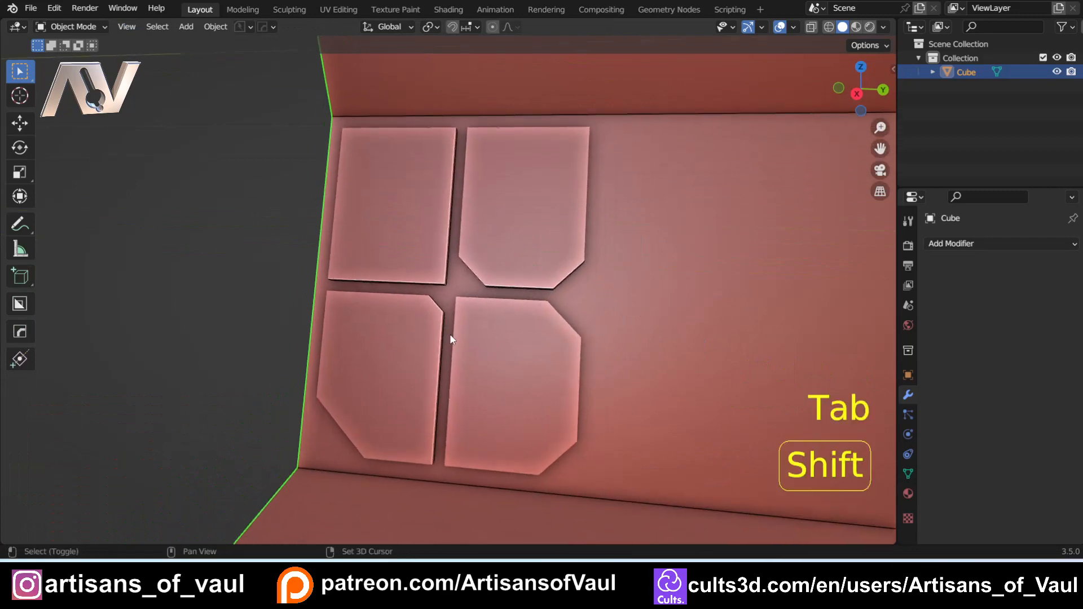
# - Subdivide the two long edges of the upper raised panel nearest the open end, splitting its face into two halves
pyautogui.scroll(3, 499, 366)
pyautogui.press('Tab')
pyautogui.scroll(2, 535, 339)
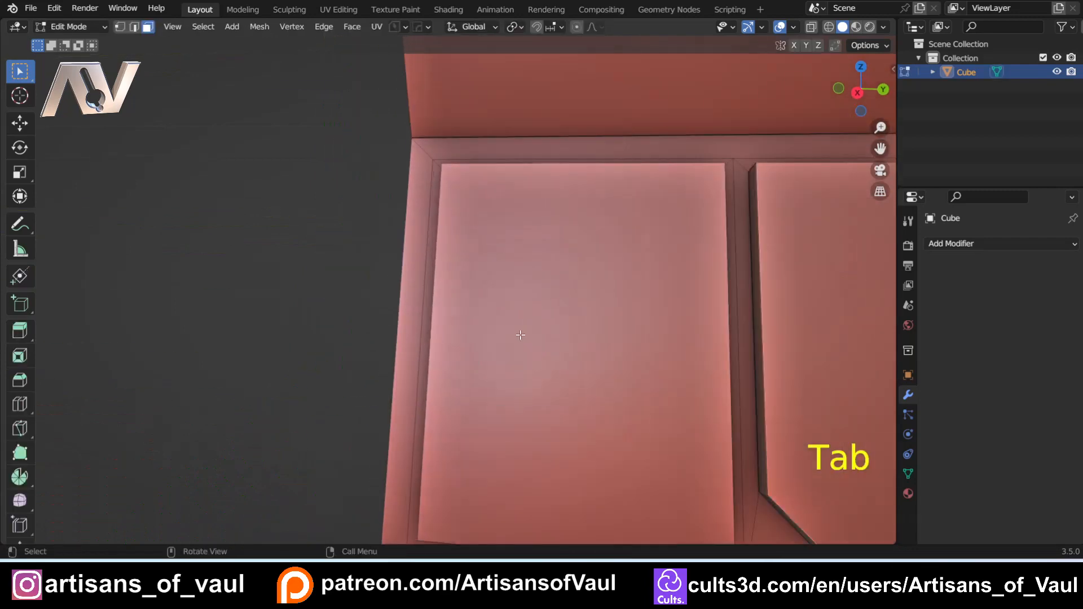
pyautogui.moveTo(520, 335); pyautogui.dragTo(515, 323, button='middle')
pyautogui.hotkey('ctrl', 'Tab')
pyautogui.click(485, 426)
pyautogui.click(442, 346)
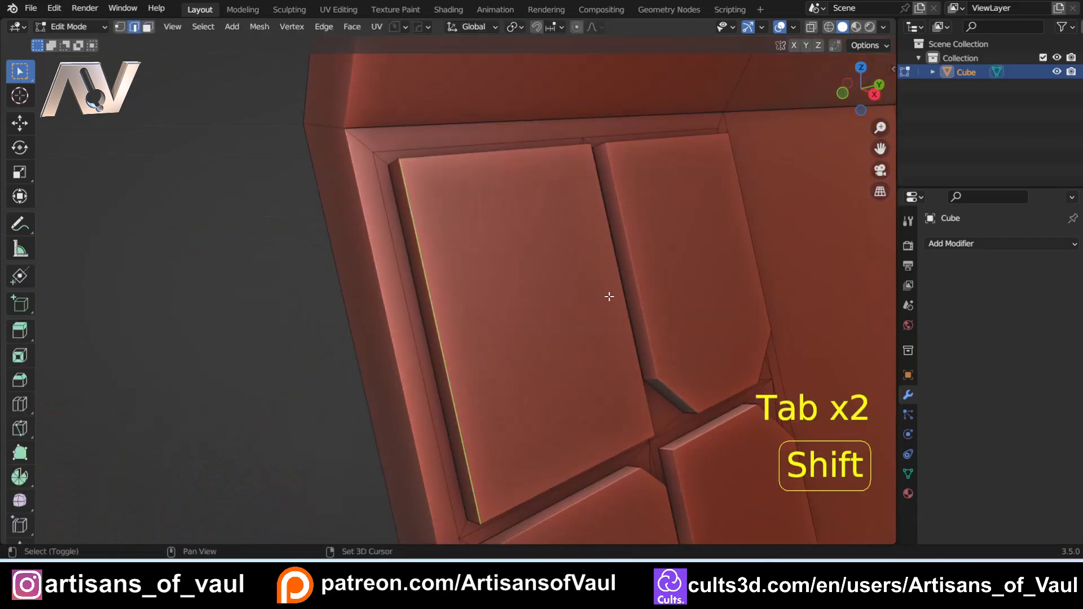
pyautogui.hotkey('ctrl', 'e')
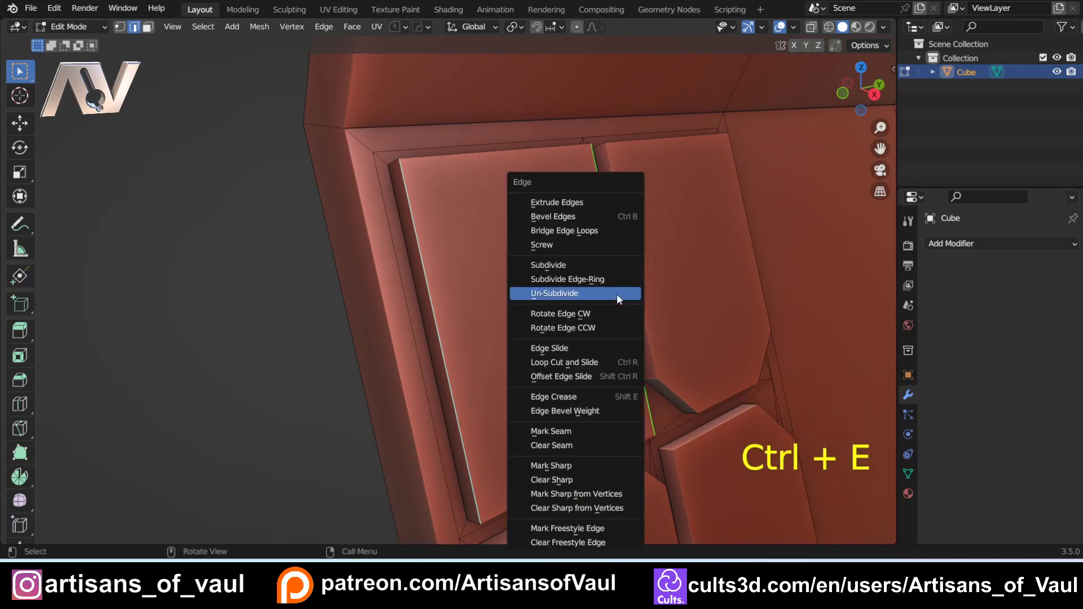
pyautogui.click(606, 265)
pyautogui.moveTo(519, 285); pyautogui.dragTo(494, 293, button='middle')
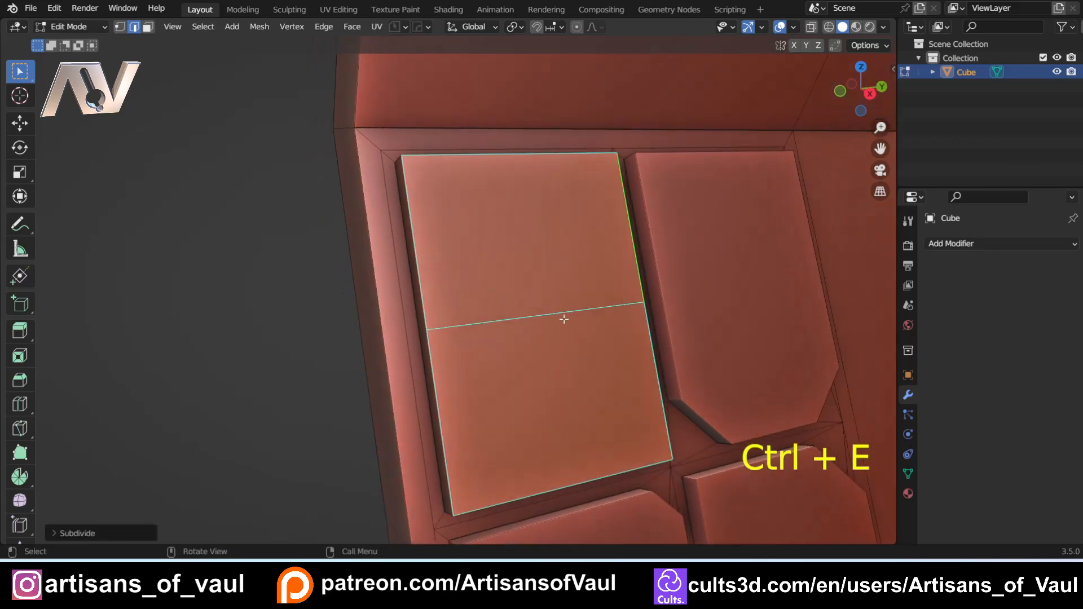
# - Connect two opposite vertices of the split panel's lower half to divide it diagonally into two triangles
pyautogui.moveTo(563, 319); pyautogui.dragTo(520, 321, button='middle')
pyautogui.click(536, 399)
pyautogui.hotkey('ctrl', 'Tab')
pyautogui.click(443, 353)
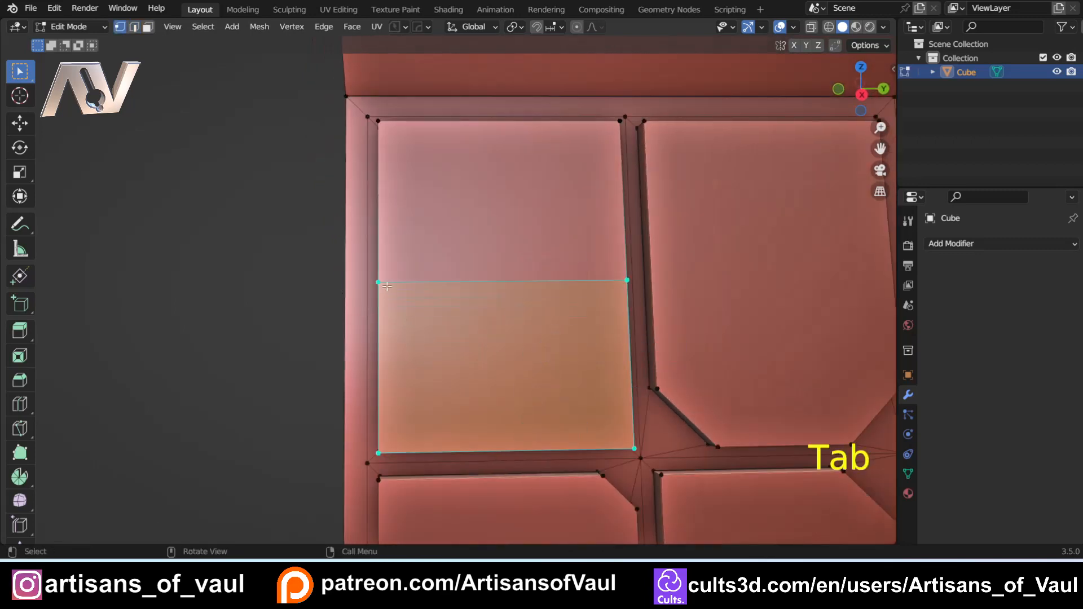
pyautogui.click(386, 285)
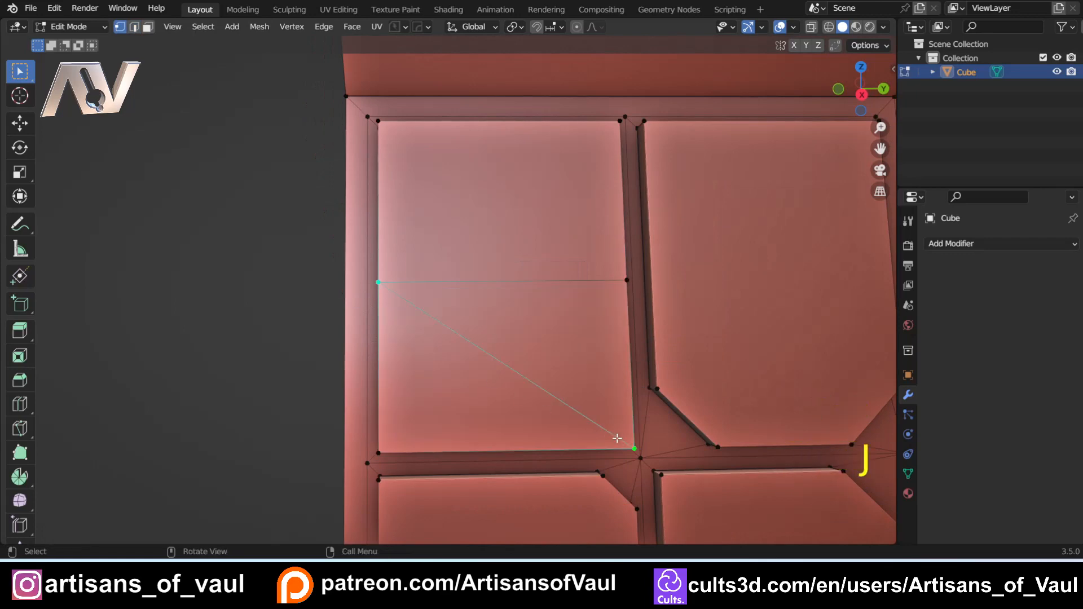
# - Select both triangular faces and inset them individually by about 0.025
pyautogui.hotkey('ctrl', 'Tab')
pyautogui.click(764, 404)
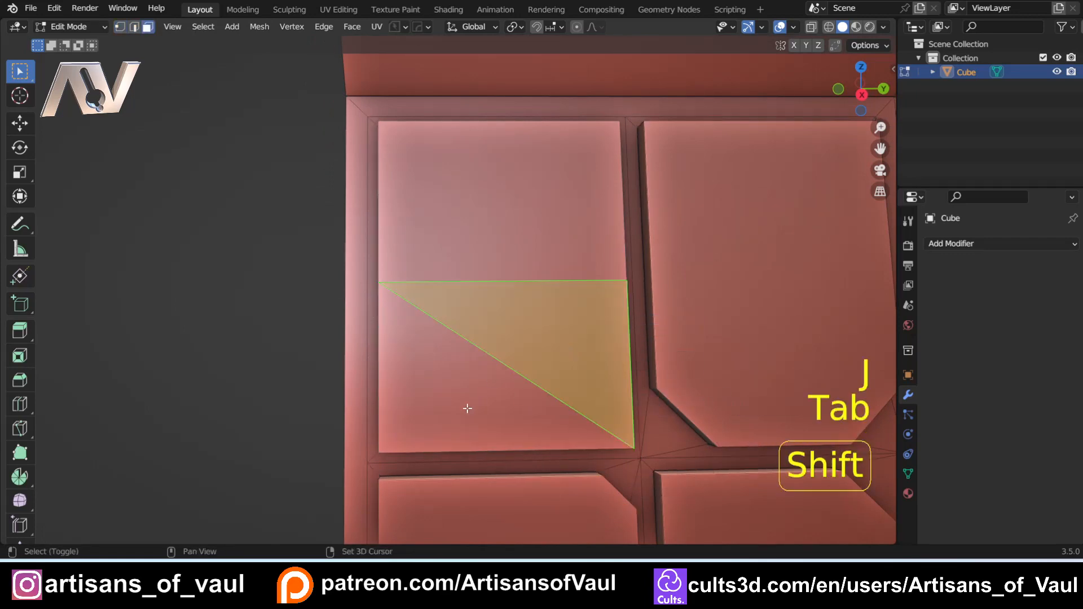
pyautogui.keyDown('shift'); pyautogui.click(466, 406); pyautogui.keyUp('shift')
pyautogui.press('i')
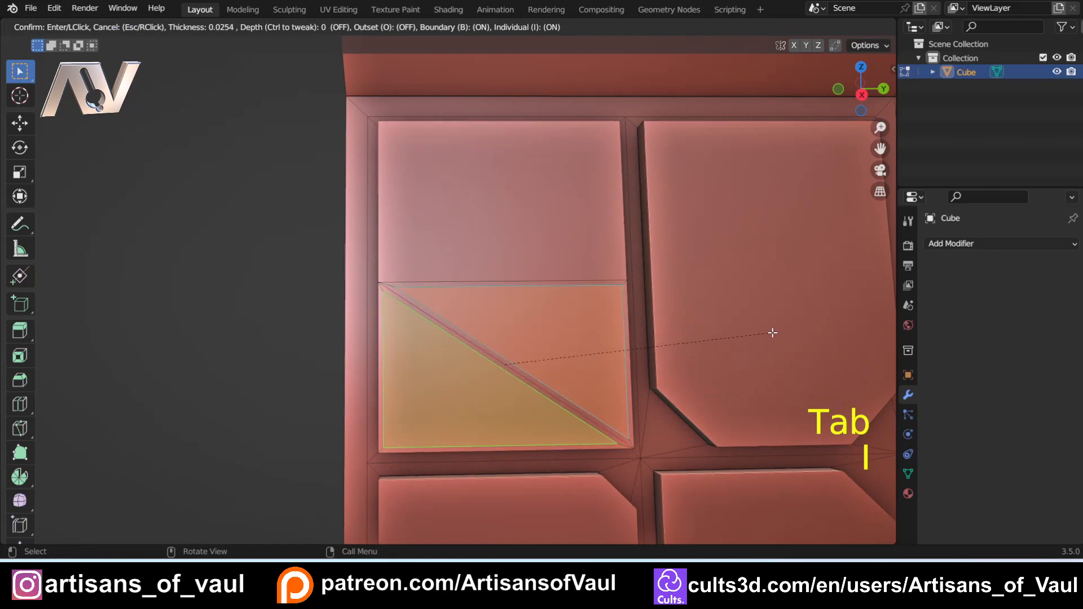
pyautogui.click(774, 332)
# - Extrude the two inset triangles outward from the panel and check the four-panel detail in Object Mode
pyautogui.moveTo(620, 357); pyautogui.dragTo(606, 316, button='middle')
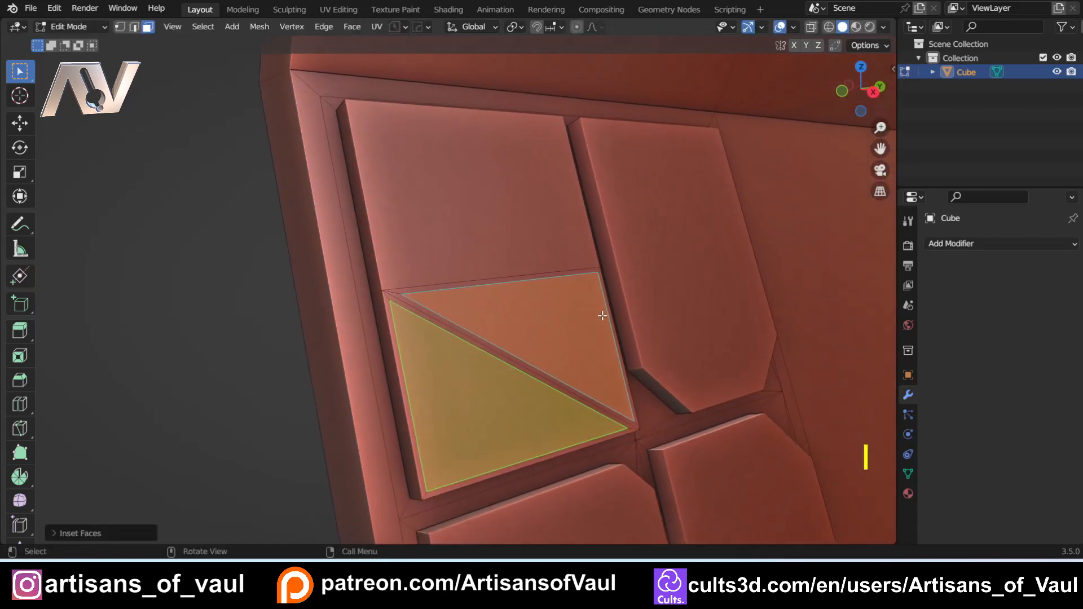
pyautogui.press('e')
pyautogui.click(610, 307)
pyautogui.press('Tab')
pyautogui.click(621, 235)
pyautogui.scroll(-5, 569, 343)
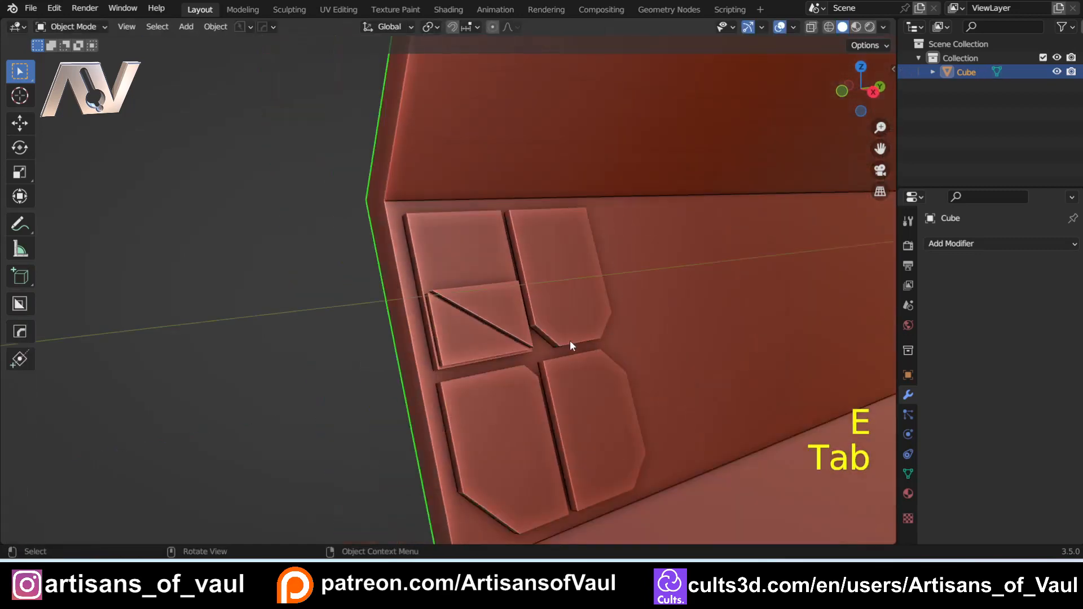
pyautogui.scroll(-3, 570, 340)
pyautogui.moveTo(377, 342); pyautogui.dragTo(528, 259, button='middle')
# - Inset the next lower wall face beside the detailed panel by about 0.135
pyautogui.press('Tab')
pyautogui.scroll(5, 570, 388)
pyautogui.keyDown('shift'); pyautogui.moveTo(507, 381); pyautogui.dragTo(445, 314, button='middle'); pyautogui.keyUp('shift')
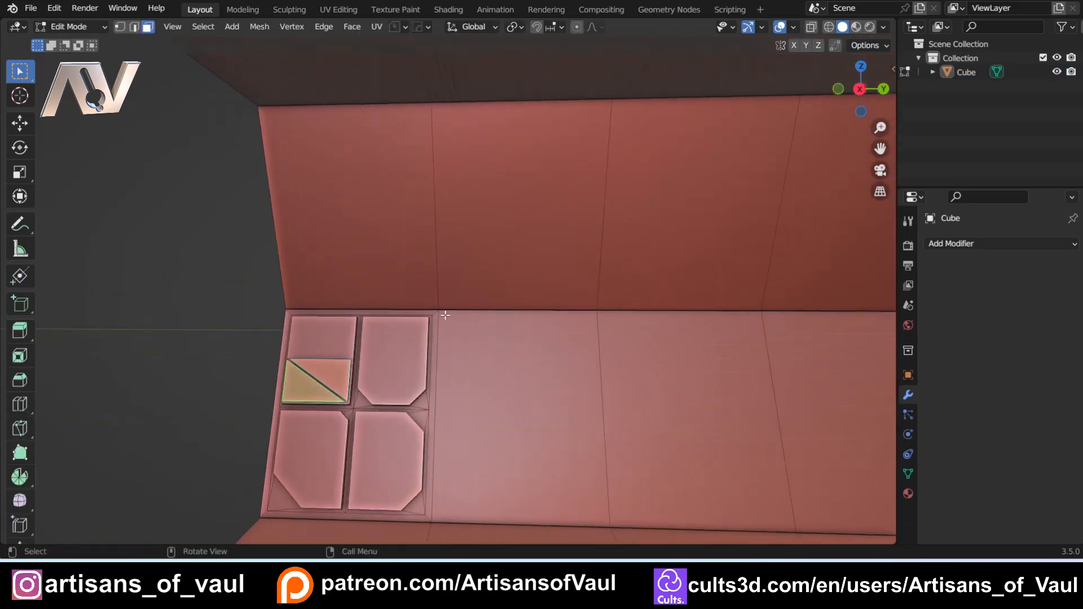
pyautogui.keyDown('shift'); pyautogui.moveTo(489, 285); pyautogui.dragTo(482, 312, button='middle'); pyautogui.keyUp('shift')
pyautogui.moveTo(464, 414); pyautogui.dragTo(455, 316, button='middle')
pyautogui.click(479, 322)
pyautogui.press('Tab')
pyautogui.click(592, 318)
pyautogui.scroll(2, 566, 326)
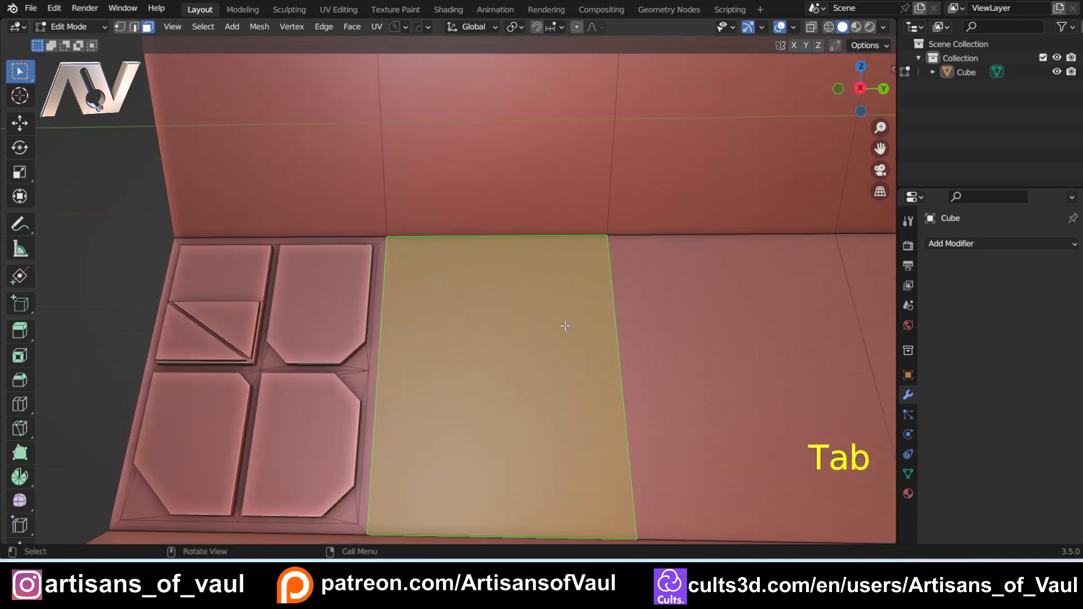
pyautogui.keyDown('shift'); pyautogui.moveTo(543, 301); pyautogui.dragTo(531, 247, button='middle'); pyautogui.keyUp('shift')
pyautogui.moveTo(508, 248); pyautogui.dragTo(508, 260, button='middle')
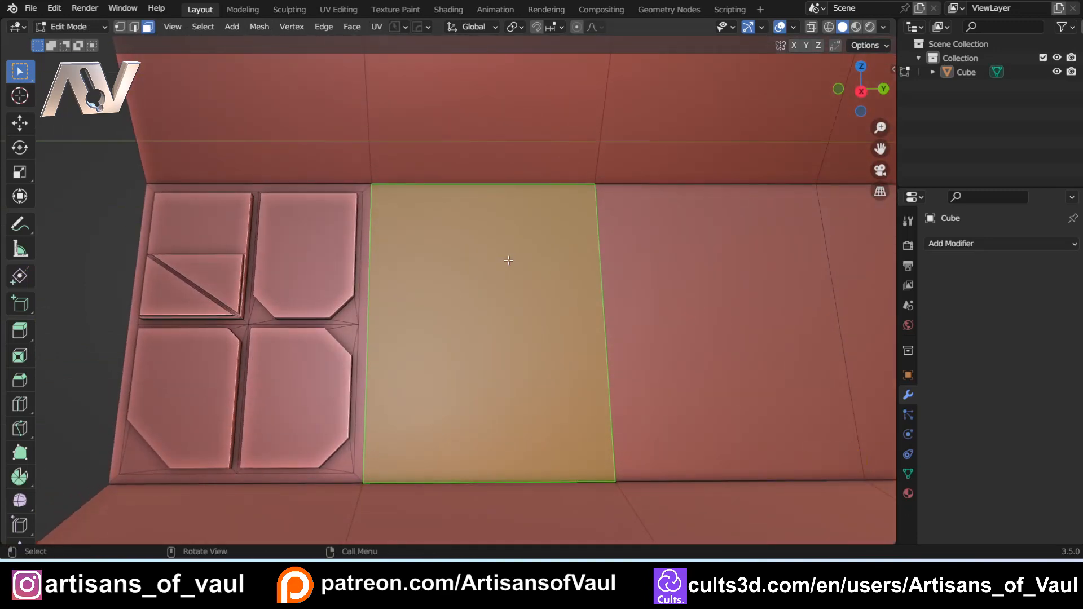
pyautogui.press('i')
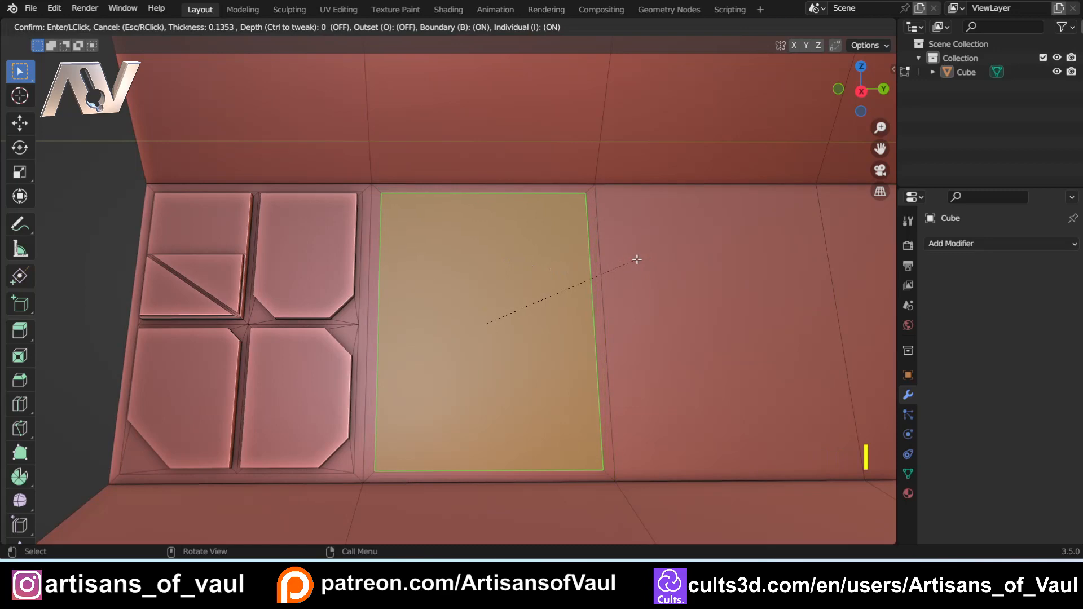
pyautogui.click(637, 259)
# - Extrude the inset wall face outward, inset it again, and extrude the inner face back in by about 0.057
pyautogui.moveTo(561, 266); pyautogui.dragTo(660, 259, button='middle')
pyautogui.press('e')
pyautogui.click(683, 243)
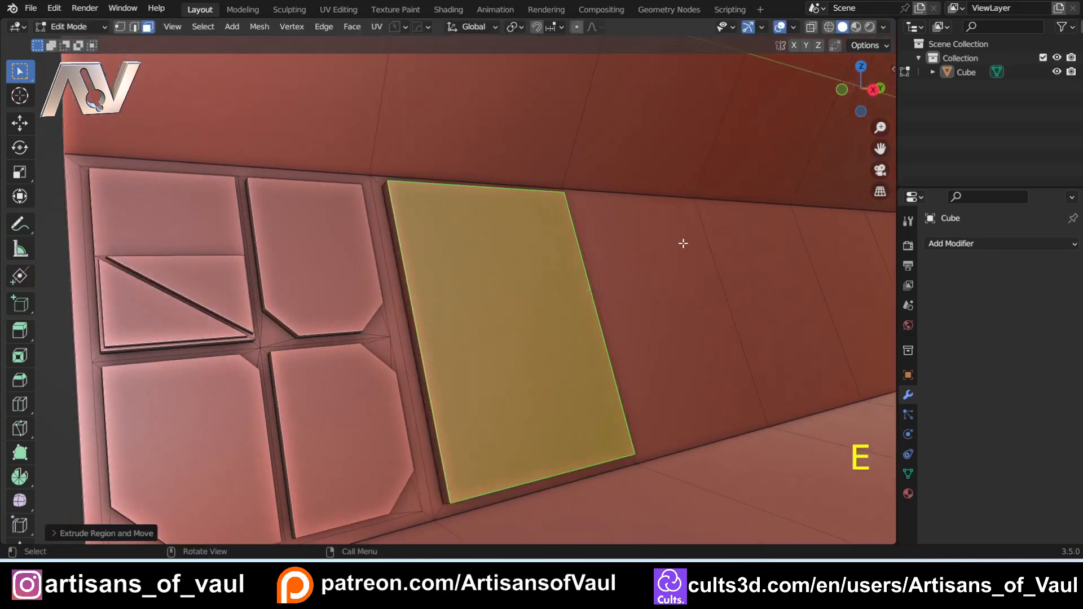
pyautogui.press('i')
pyautogui.click(667, 245)
pyautogui.press('e')
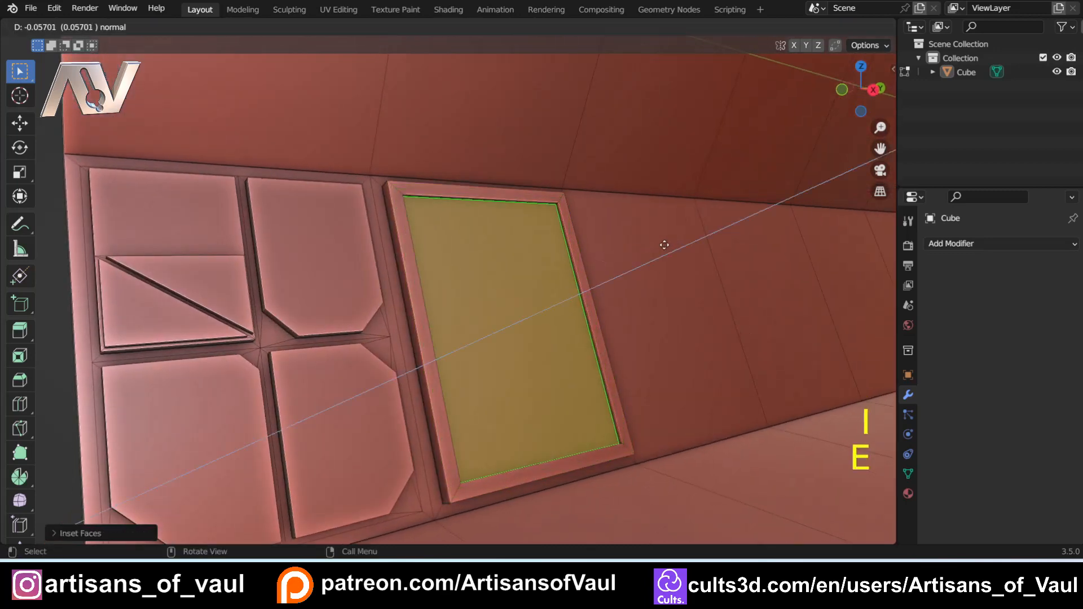
pyautogui.click(660, 247)
pyautogui.moveTo(660, 247); pyautogui.dragTo(479, 344, button='middle')
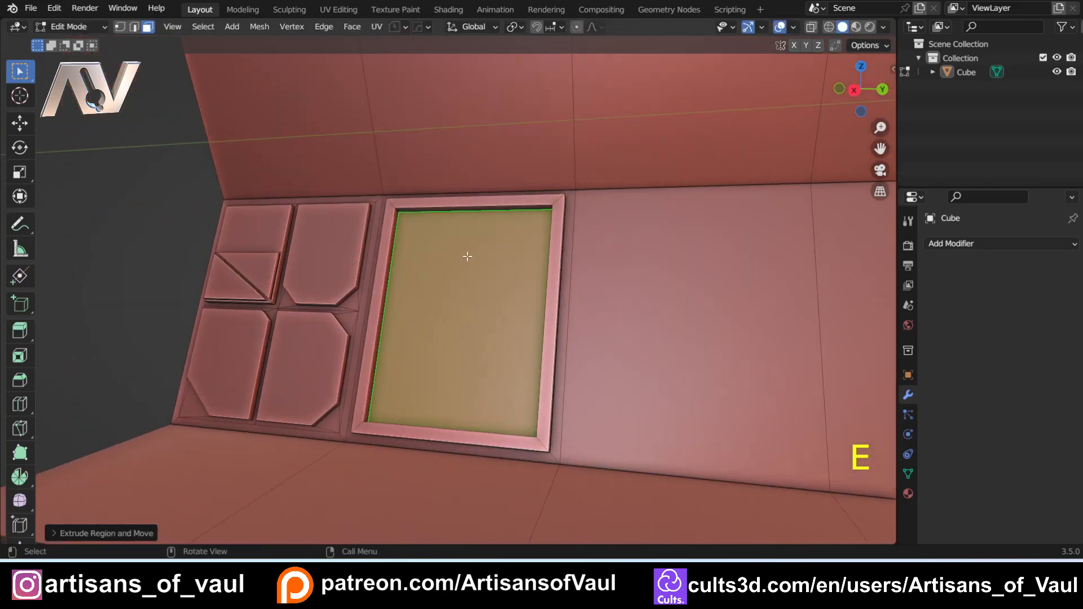
# - Select the long side edges of the recessed panel and subdivide them to split the recess across its middle
pyautogui.press('Tab')
pyautogui.click(465, 347)
pyautogui.press('KP_Decimal')
pyautogui.click(337, 290)
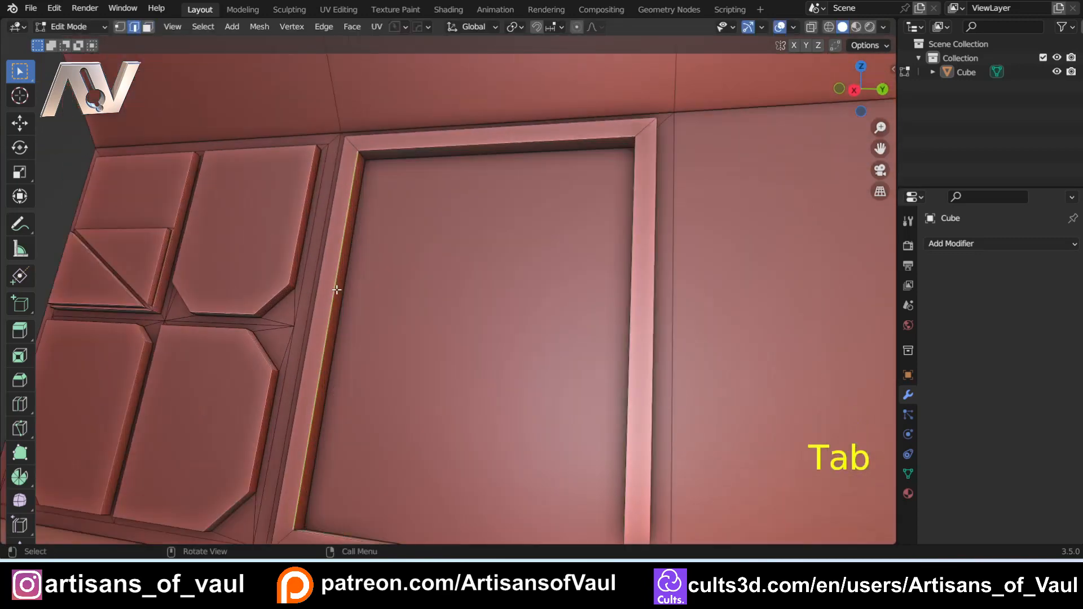
pyautogui.moveTo(371, 295); pyautogui.dragTo(415, 271, button='middle')
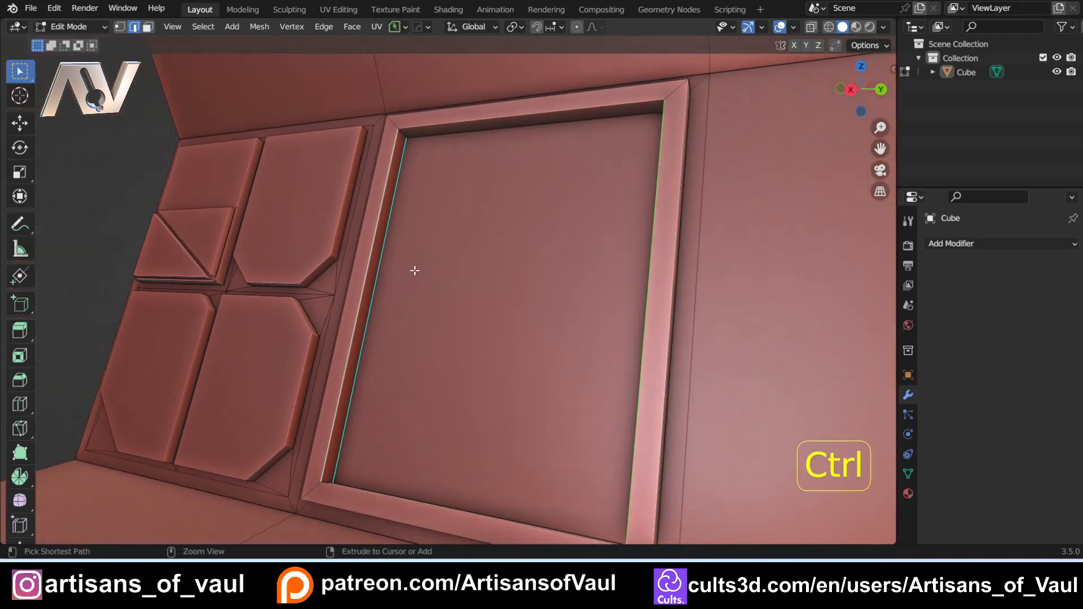
pyautogui.hotkey('ctrl', 'e')
pyautogui.click(414, 269)
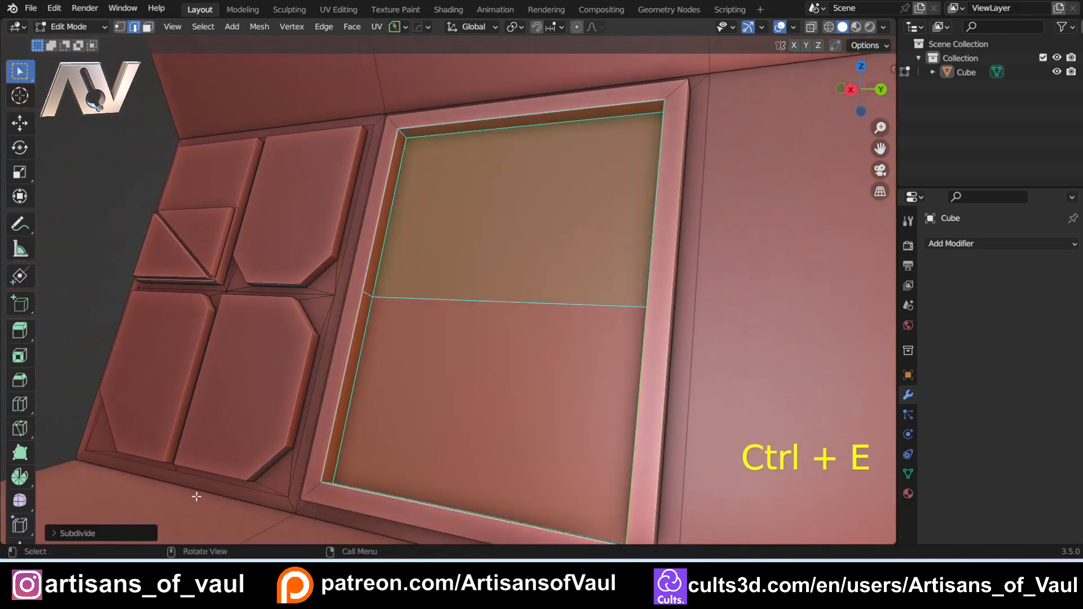
# - Set the subdivision across the recessed wall panel to 15 cuts
pyautogui.click(116, 539)
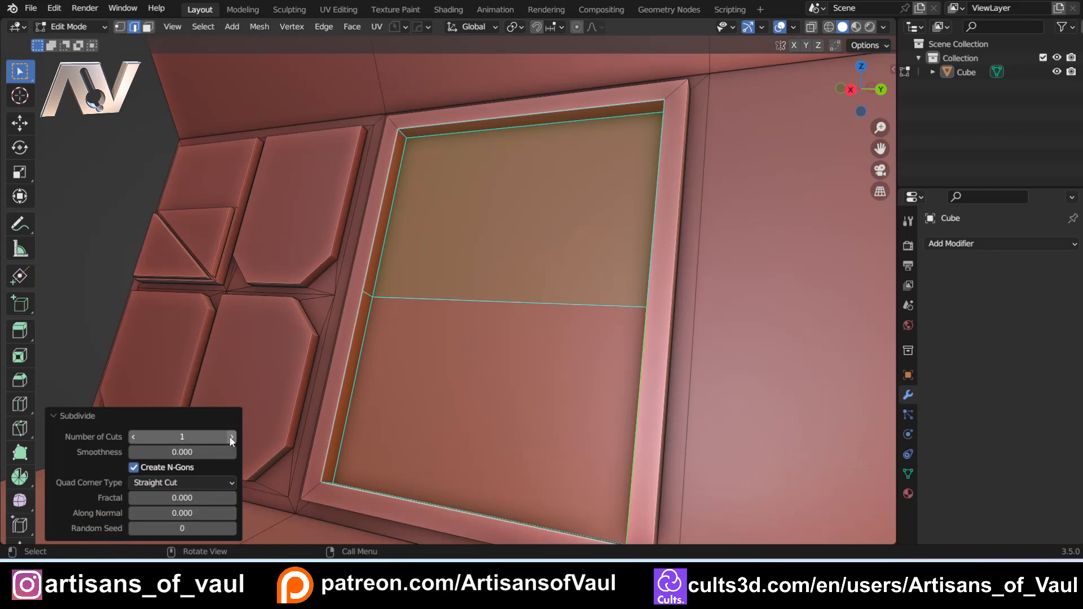
pyautogui.click(231, 437)
pyautogui.click(231, 437)
pyautogui.click(231, 436)
pyautogui.click(230, 437)
pyautogui.click(231, 437)
pyautogui.click(230, 437)
pyautogui.click(231, 437)
pyautogui.click(230, 437)
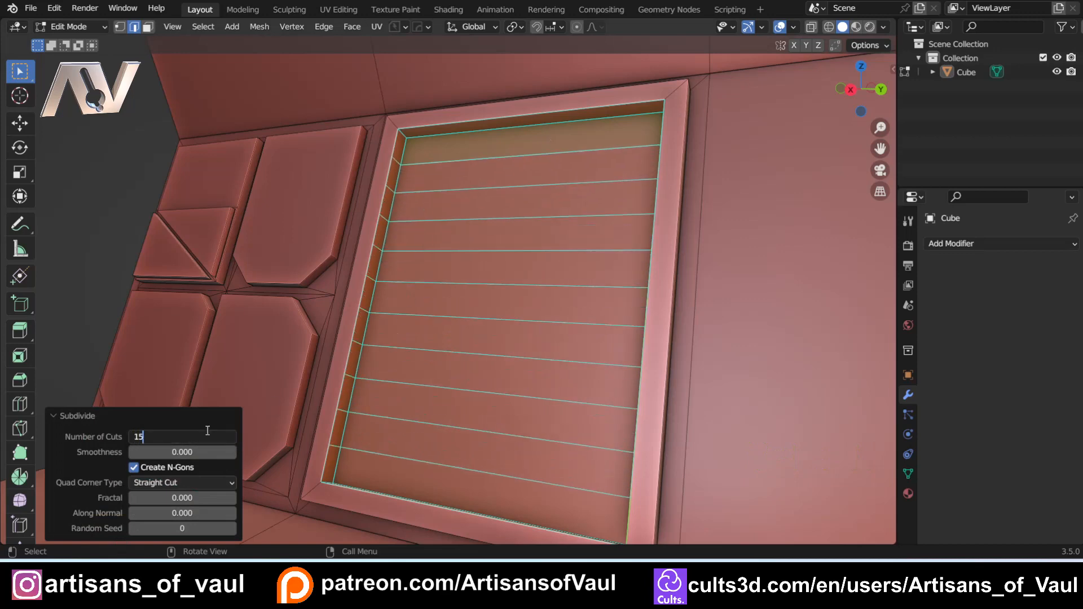
pyautogui.press('Return')
# - Select every second horizontal edge across the subdivided recess
pyautogui.press('Tab')
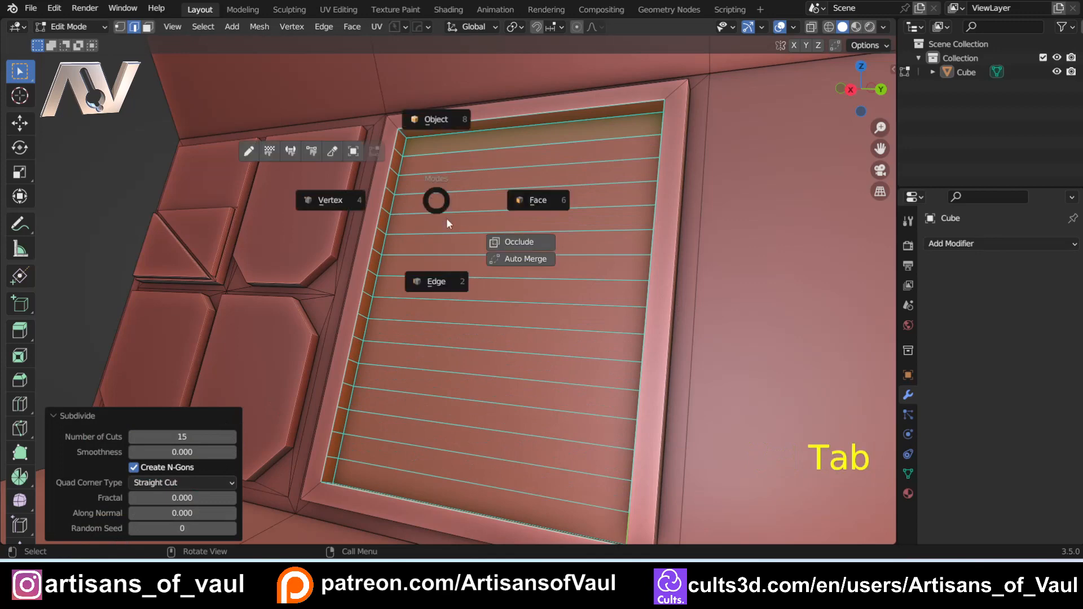
pyautogui.click(434, 283)
pyautogui.click(464, 149)
pyautogui.keyDown('ctrl'); pyautogui.click(463, 192); pyautogui.keyUp('ctrl')
pyautogui.hotkey('ctrl', 'z')
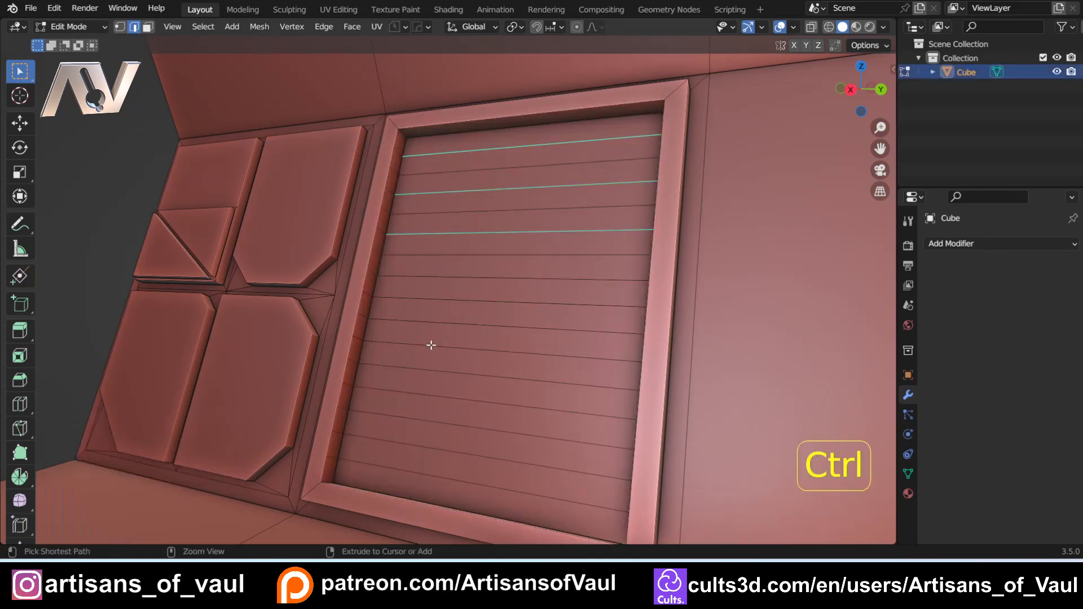
pyautogui.keyDown('shift'); pyautogui.click(415, 420); pyautogui.keyUp('shift')
pyautogui.keyDown('shift'); pyautogui.click(404, 472); pyautogui.keyUp('shift')
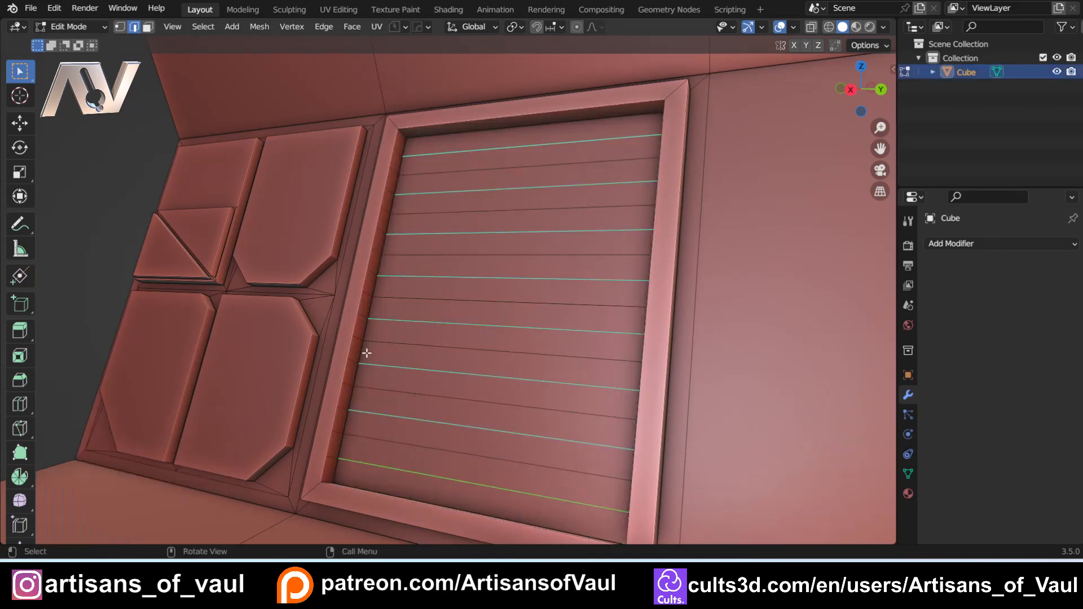
# - Try to move the selected alternate edges outward and down in wireframe side view, and undo the move
pyautogui.moveTo(365, 355); pyautogui.dragTo(470, 382, button='middle')
pyautogui.scroll(3, 469, 383)
pyautogui.click(847, 92)
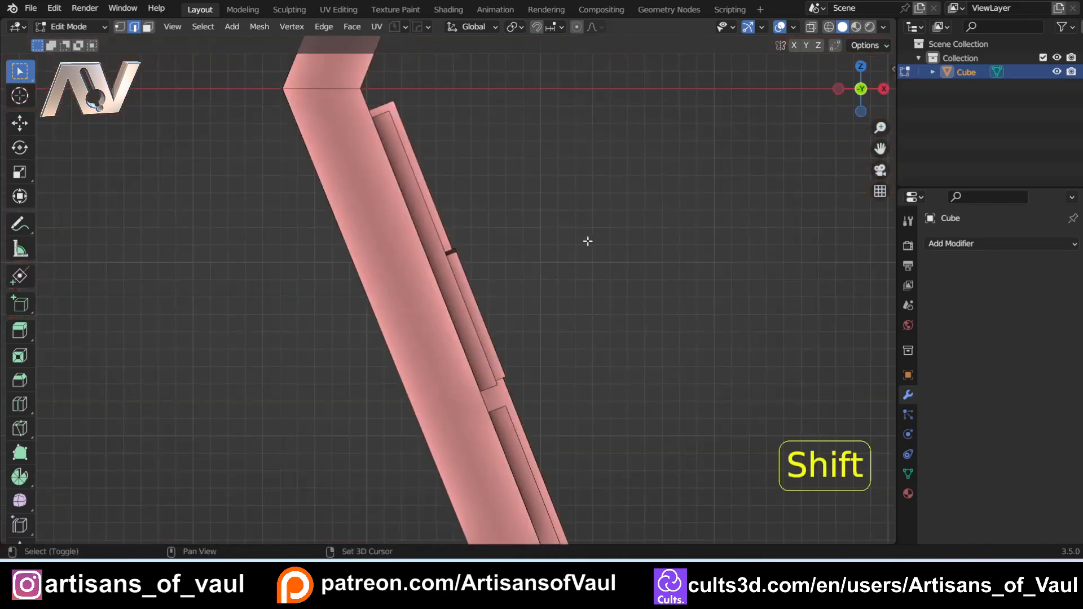
pyautogui.hotkey('shift', 'z')
pyautogui.keyDown('shift'); pyautogui.moveTo(513, 230); pyautogui.dragTo(491, 256, button='middle'); pyautogui.keyUp('shift')
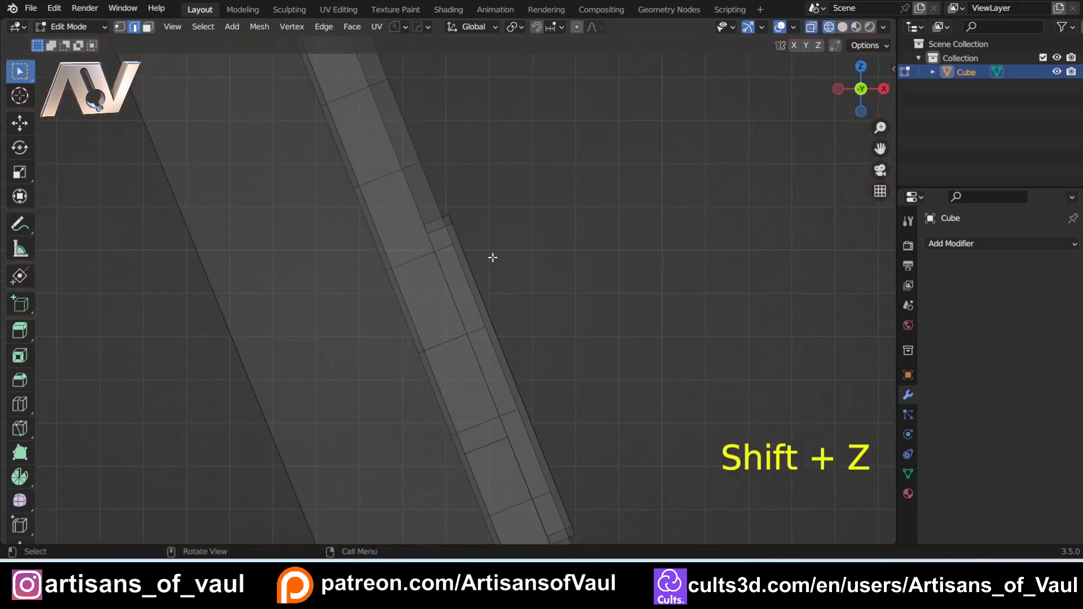
pyautogui.press('g')
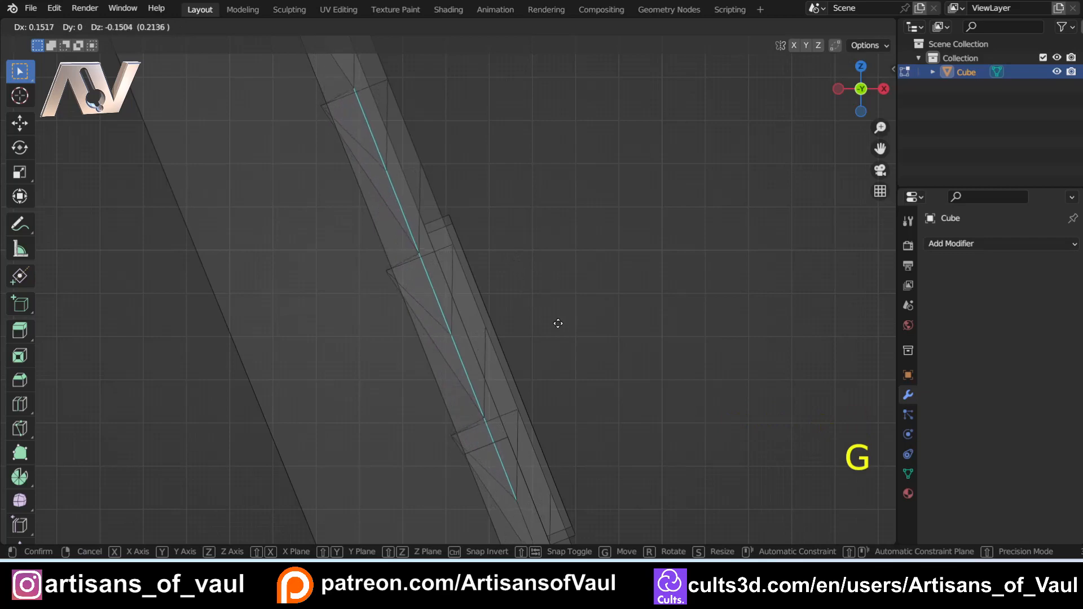
pyautogui.click(558, 324)
pyautogui.moveTo(559, 319)
pyautogui.mouseDown(button='middle')
pyautogui.moveTo(442, 292)
pyautogui.moveTo(543, 273)
pyautogui.mouseUp(button='middle')
pyautogui.hotkey('shift', 'z')
pyautogui.scroll(-2, 497, 289)
pyautogui.hotkey('ctrl', 'z')
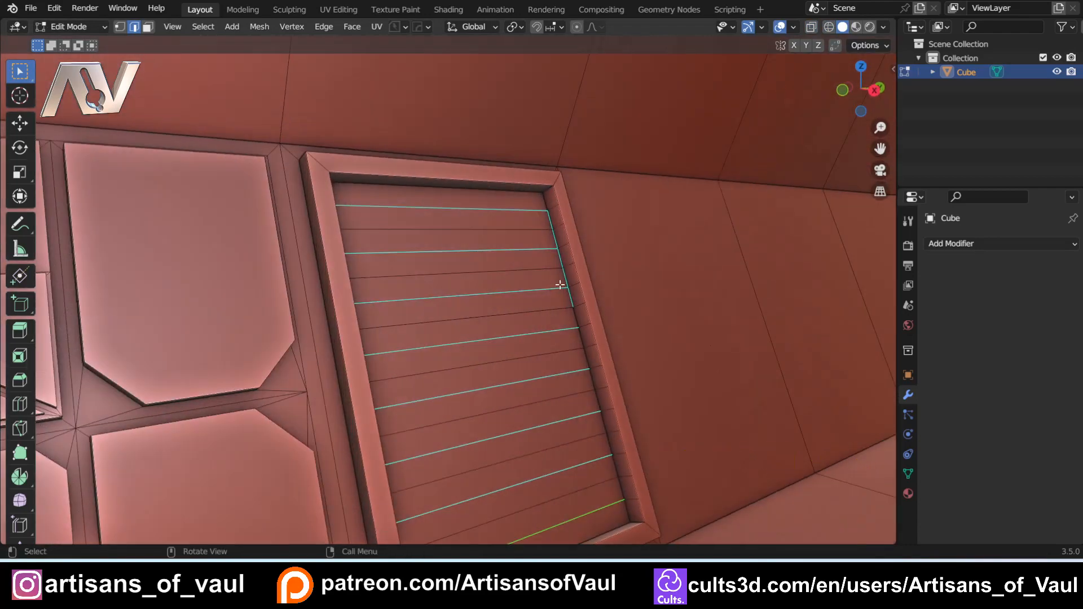
# - Move the alternate edges outward and down by about 0.2 in wireframe side view to form slanted louvre slats, and inspect them
pyautogui.scroll(-5, 530, 341)
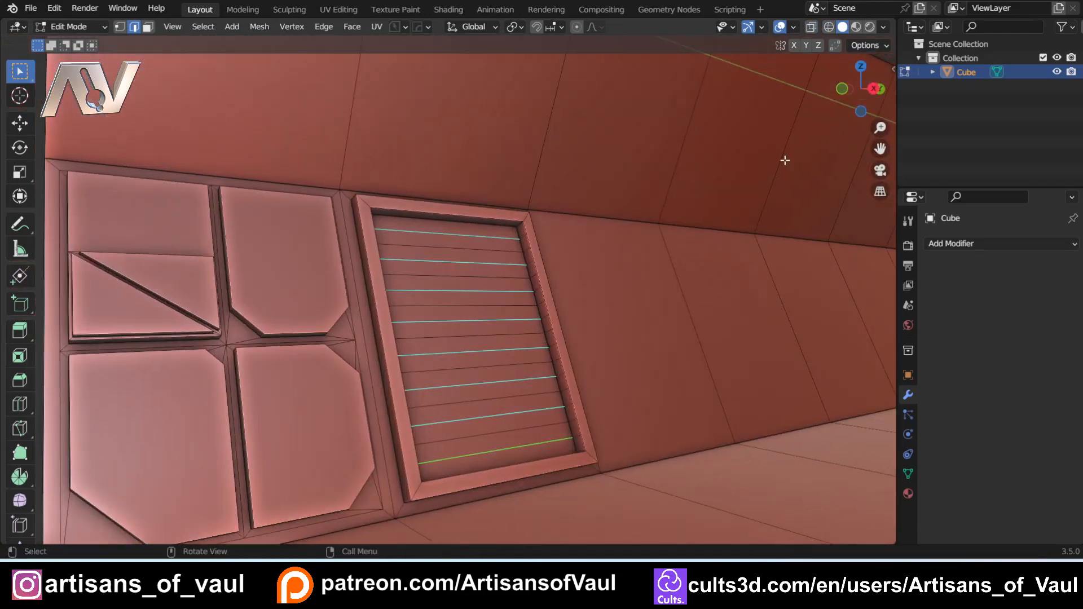
pyautogui.click(843, 90)
pyautogui.hotkey('shift', 'z')
pyautogui.scroll(6, 480, 294)
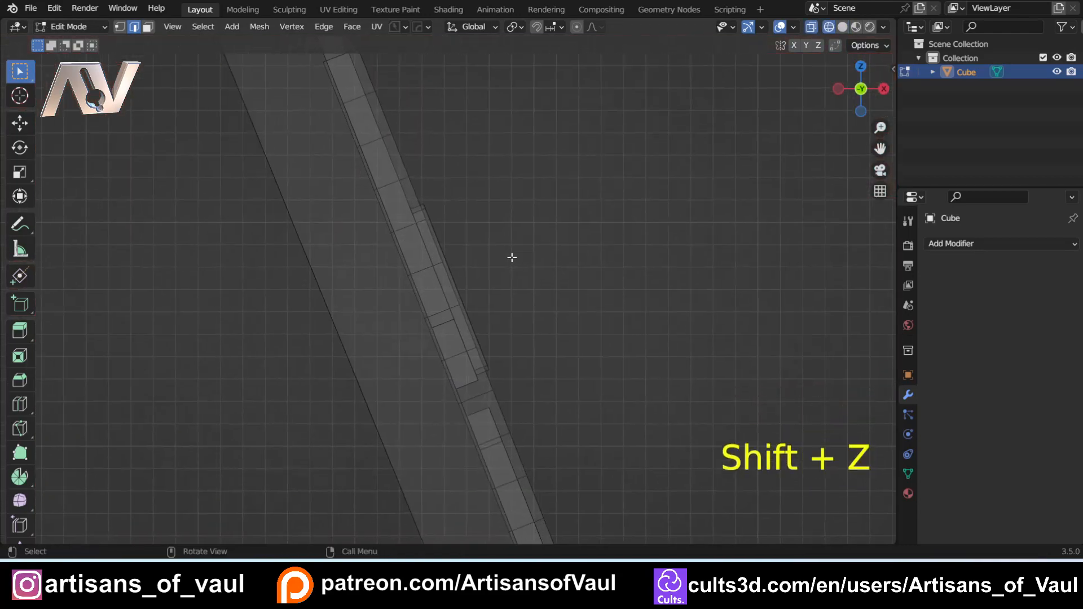
pyautogui.press('g')
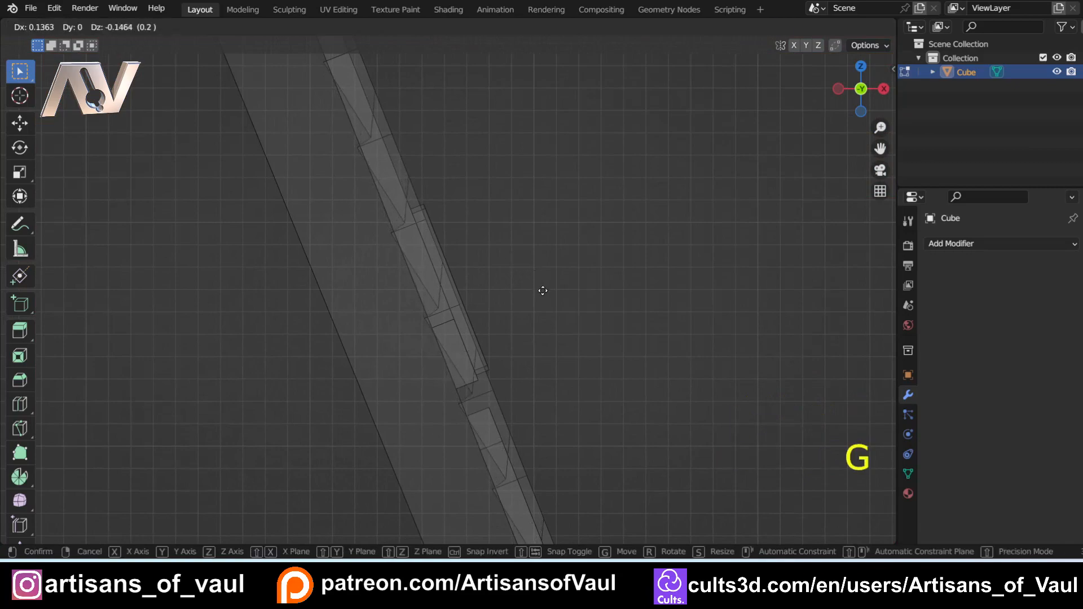
pyautogui.click(544, 291)
pyautogui.press('Tab')
pyautogui.hotkey('shift', 'z')
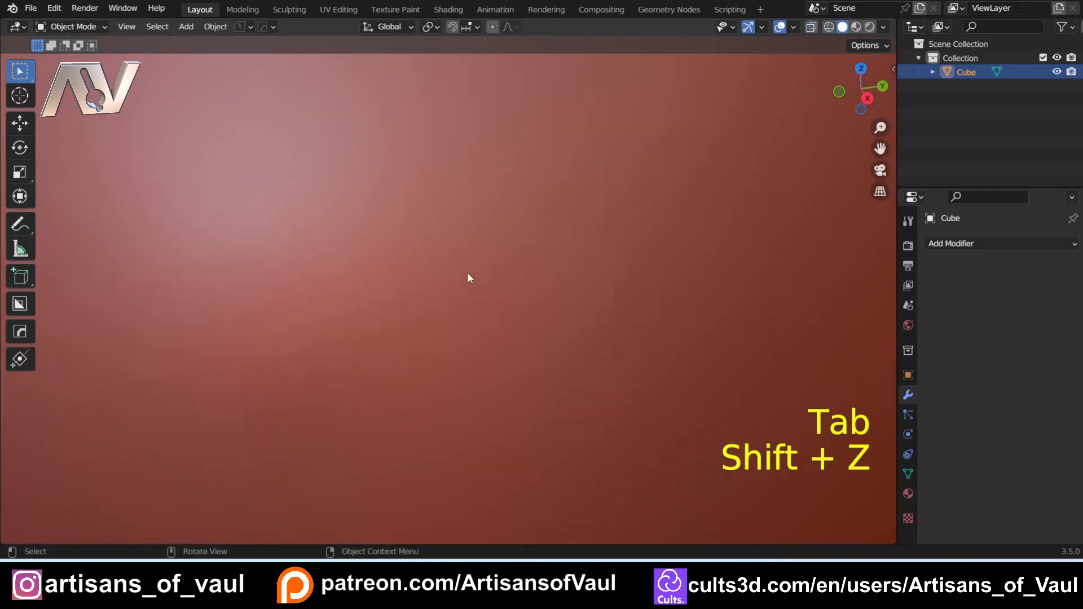
pyautogui.scroll(-6, 451, 272)
pyautogui.press('Tab')
pyautogui.moveTo(411, 261); pyautogui.dragTo(429, 249, button='middle')
pyautogui.click(179, 310)
pyautogui.moveTo(254, 336); pyautogui.dragTo(298, 348, button='middle')
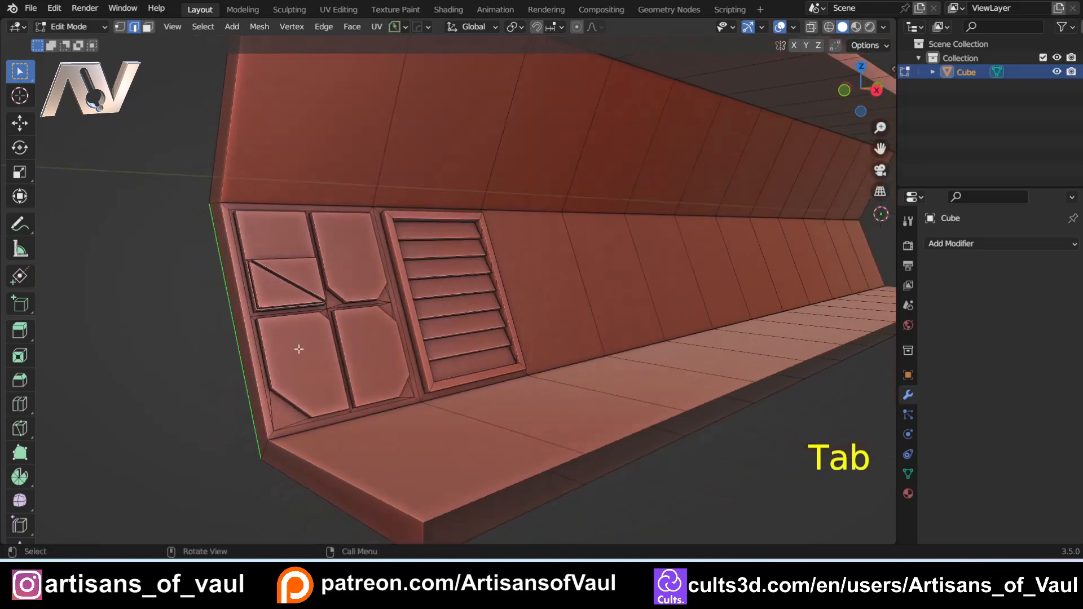
# - Inset the upper wall face directly above the louvred panel by about 0.1675
pyautogui.scroll(6, 418, 350)
pyautogui.scroll(-3, 382, 316)
pyautogui.keyDown('shift'); pyautogui.moveTo(367, 249); pyautogui.dragTo(343, 315, button='middle'); pyautogui.keyUp('shift')
pyautogui.scroll(-5, 407, 282)
pyautogui.scroll(3, 342, 315)
pyautogui.keyDown('shift'); pyautogui.moveTo(444, 320); pyautogui.dragTo(415, 346, button='middle'); pyautogui.keyUp('shift')
pyautogui.moveTo(415, 346); pyautogui.dragTo(450, 276, button='middle')
pyautogui.press('Tab')
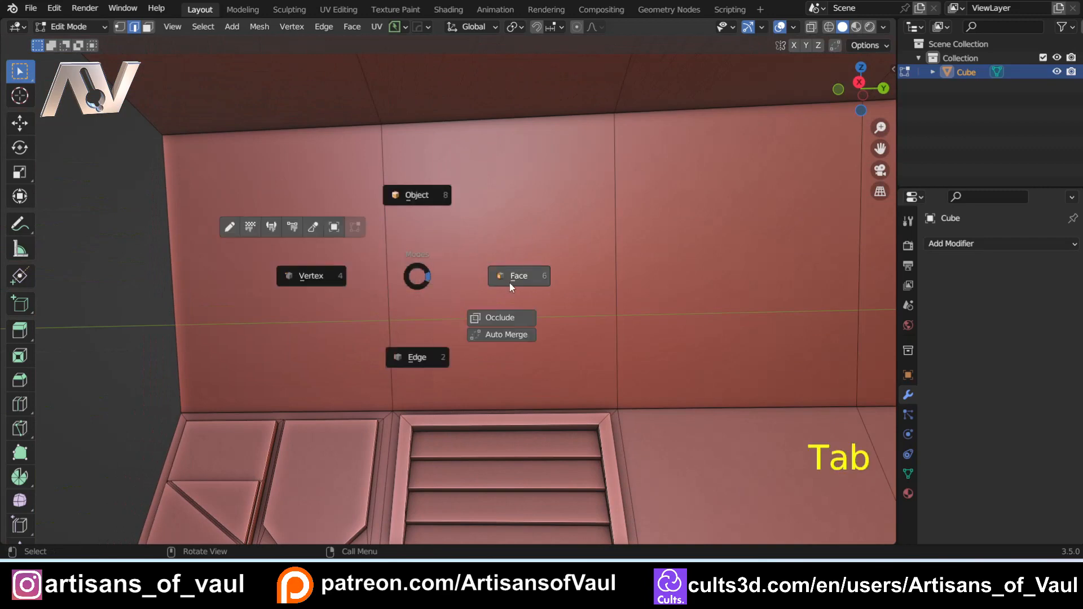
pyautogui.click(514, 277)
pyautogui.click(493, 235)
pyautogui.keyDown('shift'); pyautogui.moveTo(509, 246); pyautogui.dragTo(474, 271, button='middle'); pyautogui.keyUp('shift')
pyautogui.press('i')
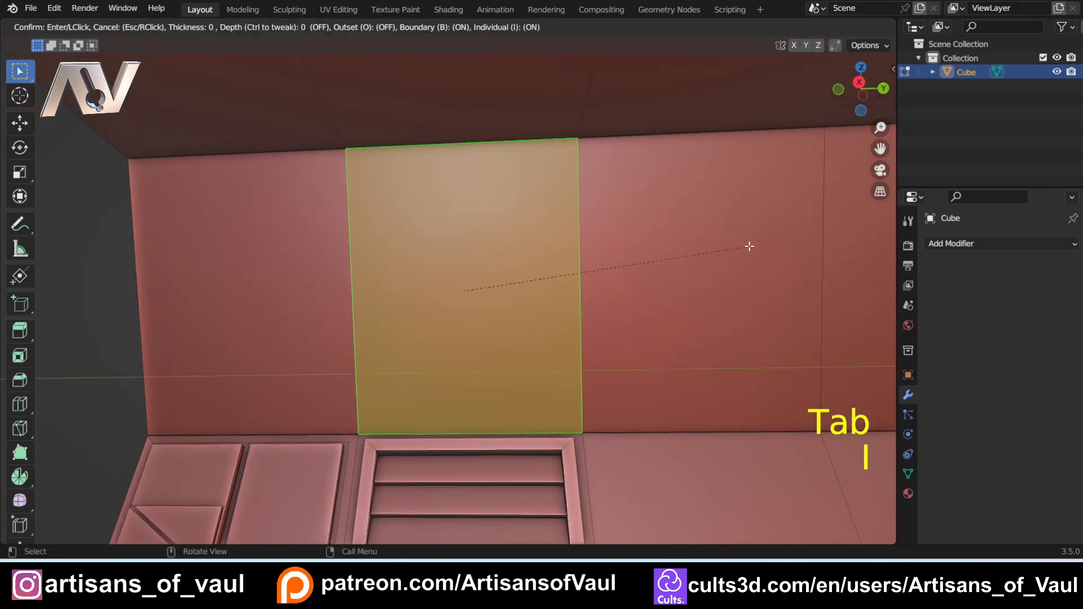
pyautogui.click(739, 252)
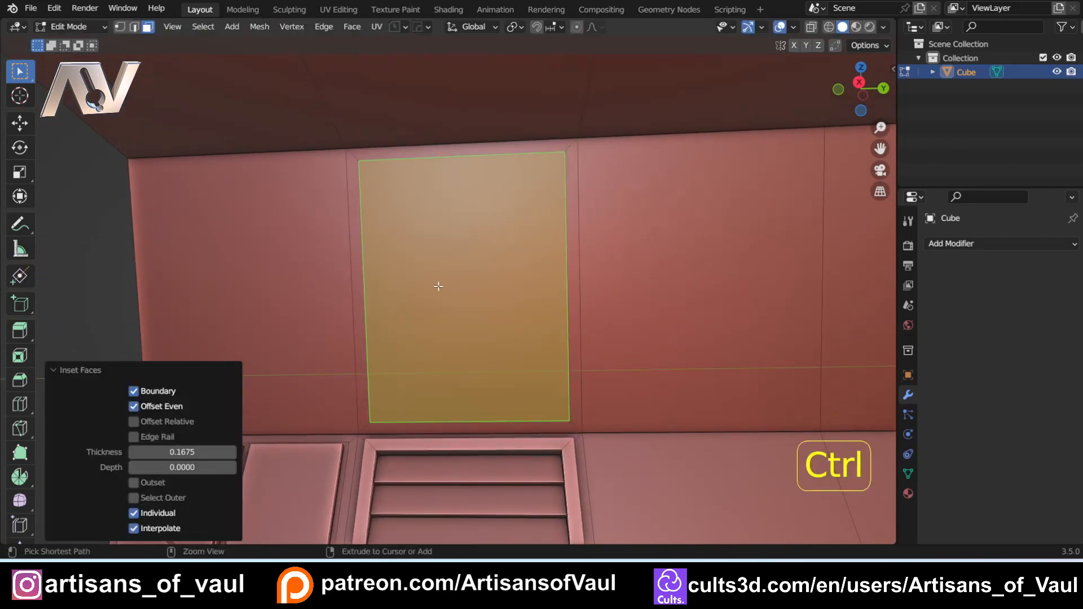
# - Subdivide the inset face with one cut, and subdivide its vertical edges again to form two columns of four cells
pyautogui.hotkey('ctrl', 'e')
pyautogui.click(361, 264)
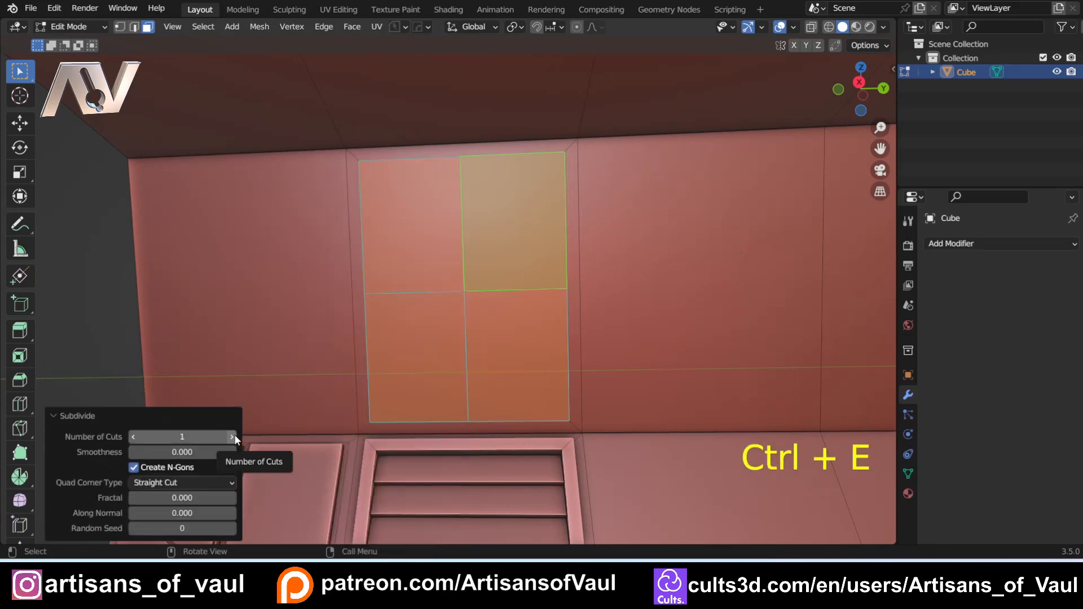
pyautogui.press('Tab')
pyautogui.click(408, 321)
pyautogui.click(363, 237)
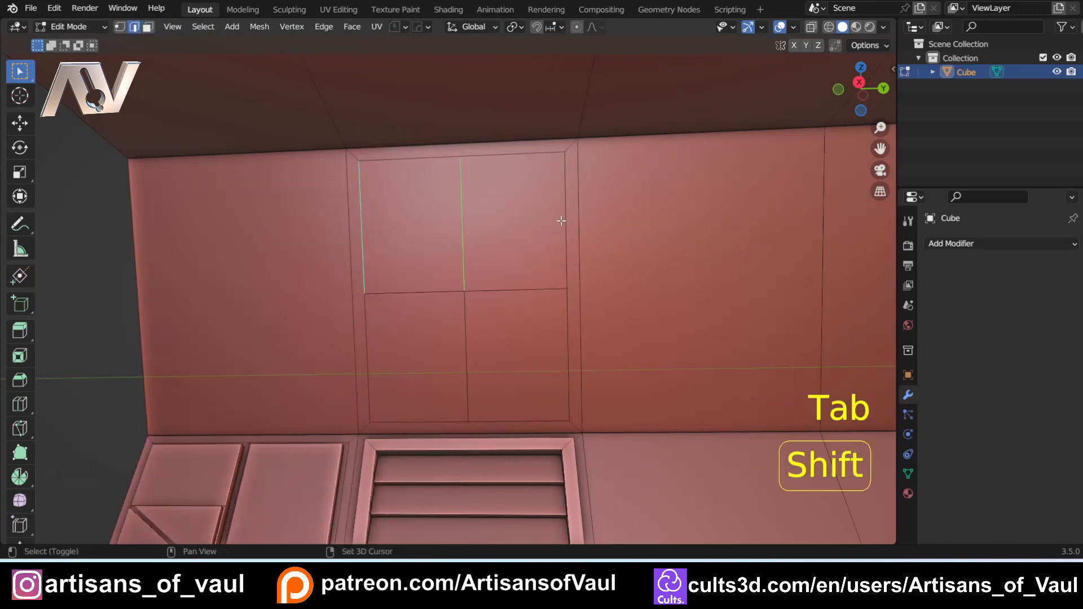
pyautogui.hotkey('ctrl', 'e')
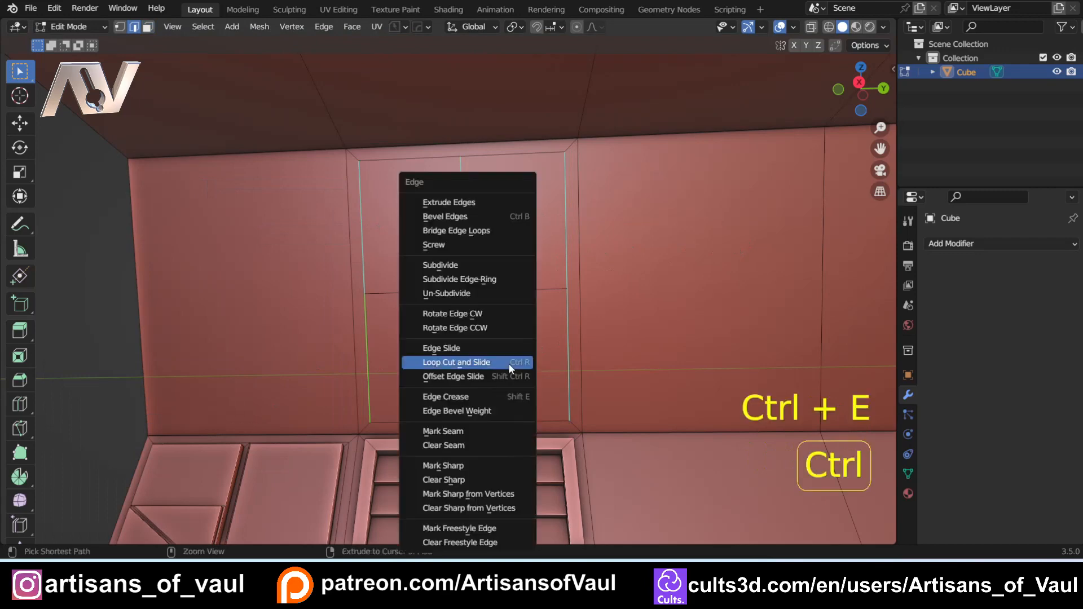
pyautogui.click(443, 262)
# - Select three staggered cells of the upper wall grid and inset them individually by about 0.0335
pyautogui.press('Tab')
pyautogui.click(535, 302)
pyautogui.click(514, 257)
pyautogui.keyDown('shift'); pyautogui.click(439, 378); pyautogui.keyUp('shift')
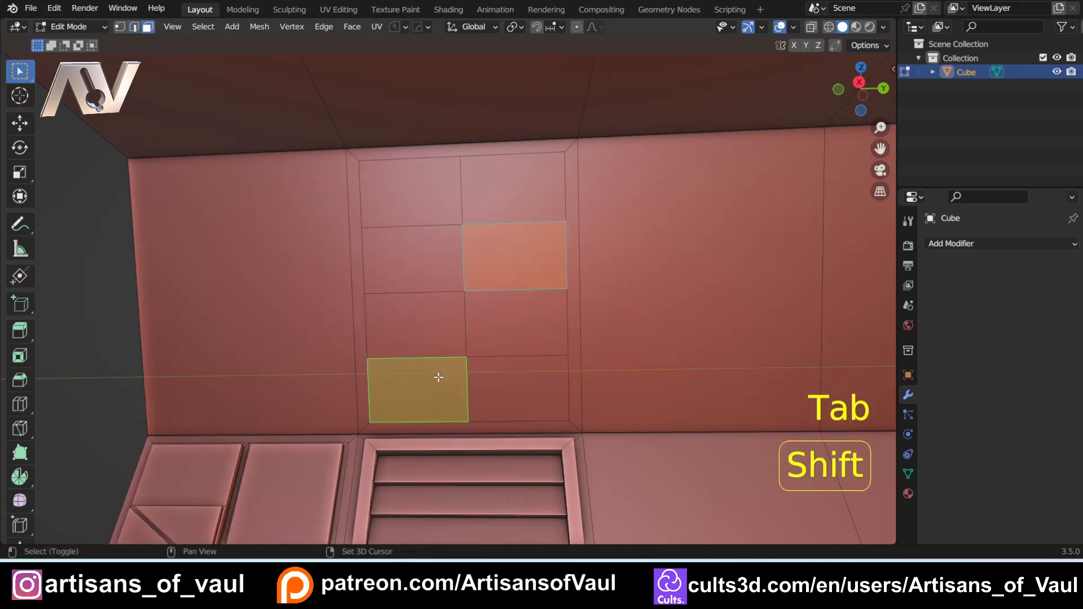
pyautogui.keyDown('shift'); pyautogui.click(430, 179); pyautogui.keyUp('shift')
pyautogui.scroll(3, 709, 281)
pyautogui.press('i')
pyautogui.click(571, 281)
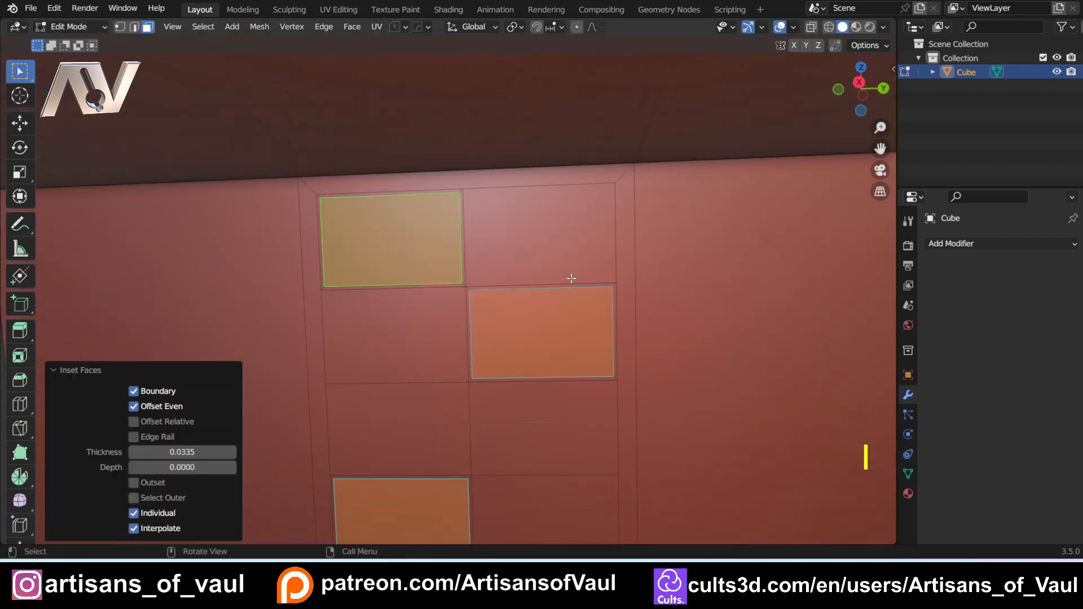
# - Extrude the three inset cells outward from the upper wall by about 0.109
pyautogui.moveTo(571, 280); pyautogui.dragTo(590, 295, button='middle')
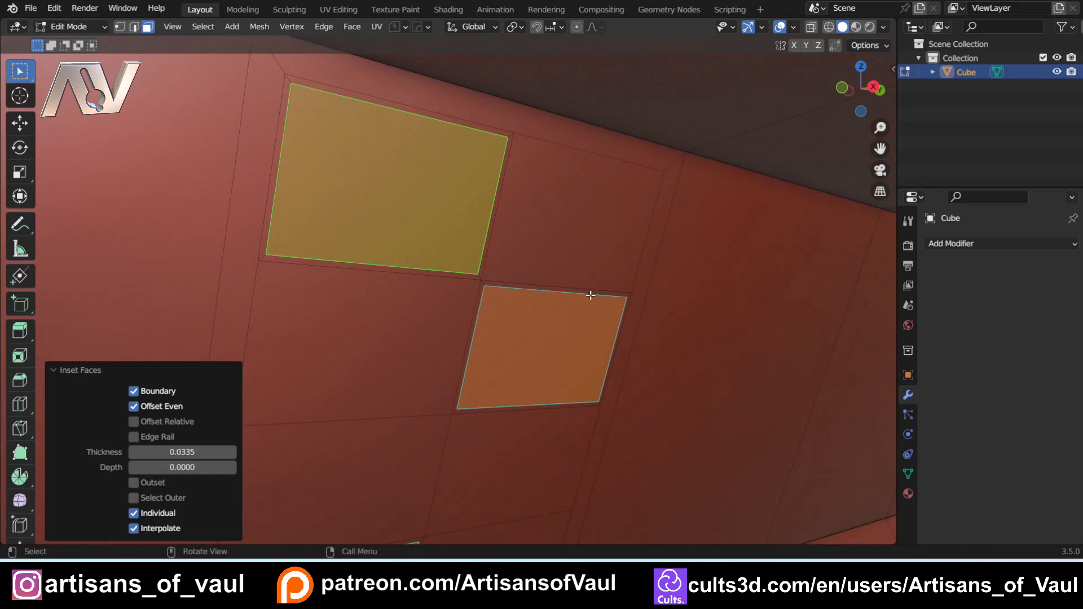
pyautogui.press('e')
pyautogui.click(600, 300)
# - Inset the three raised faces and extrude the inner faces back in by about 0.076
pyautogui.press('i')
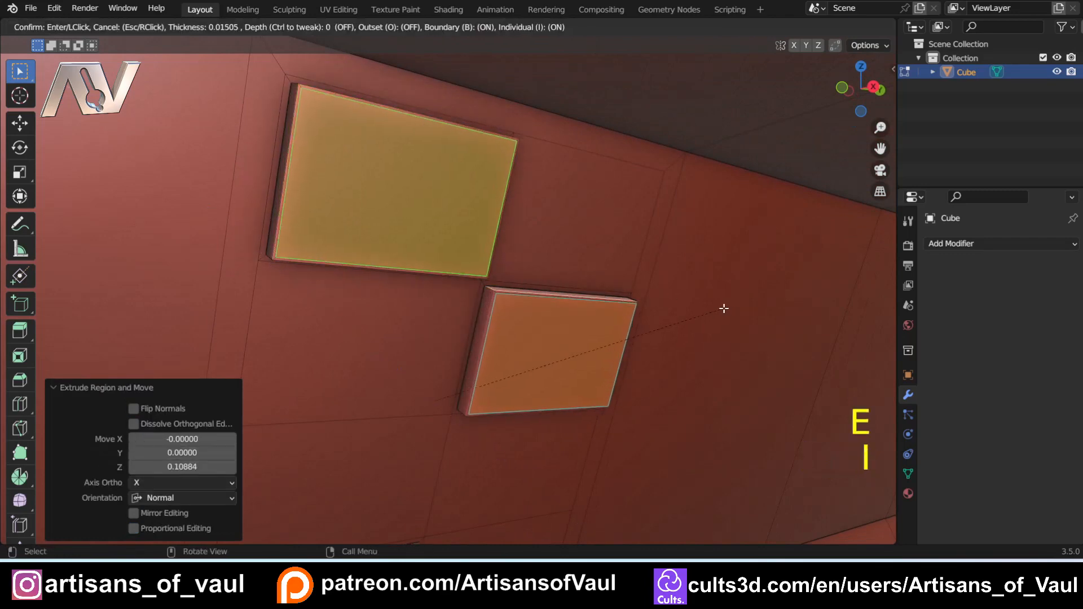
pyautogui.click(720, 311)
pyautogui.press('e')
pyautogui.click(711, 310)
# - Select the short inner corner edges of the recessed frames on the upper wall
pyautogui.scroll(5, 530, 320)
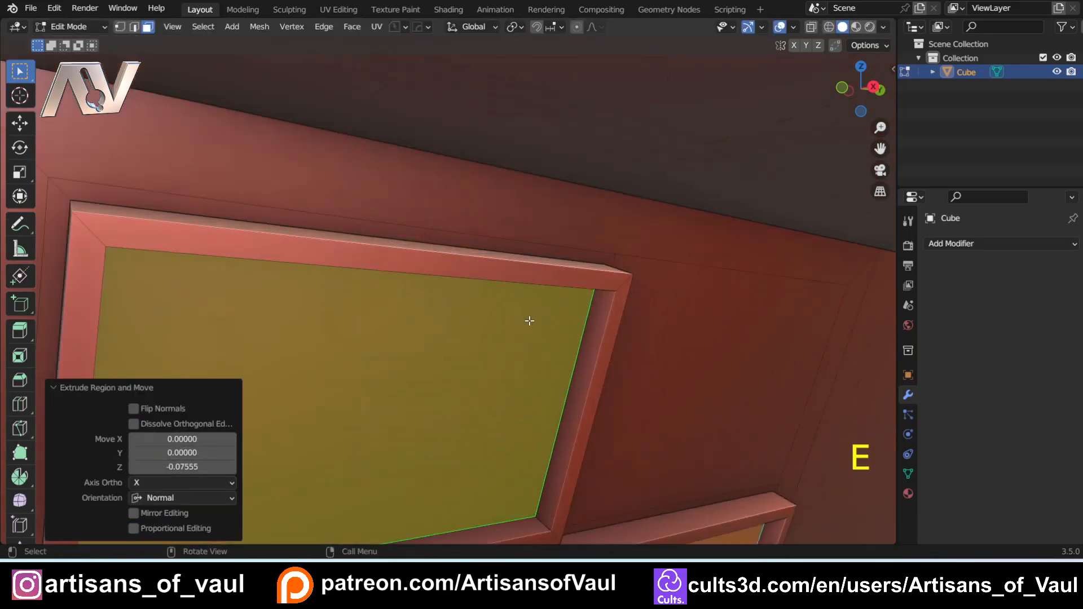
pyautogui.moveTo(530, 320); pyautogui.dragTo(558, 248, button='middle')
pyautogui.click(594, 243)
pyautogui.press('2')
pyautogui.click(596, 250)
pyautogui.moveTo(407, 241); pyautogui.dragTo(211, 204, button='middle')
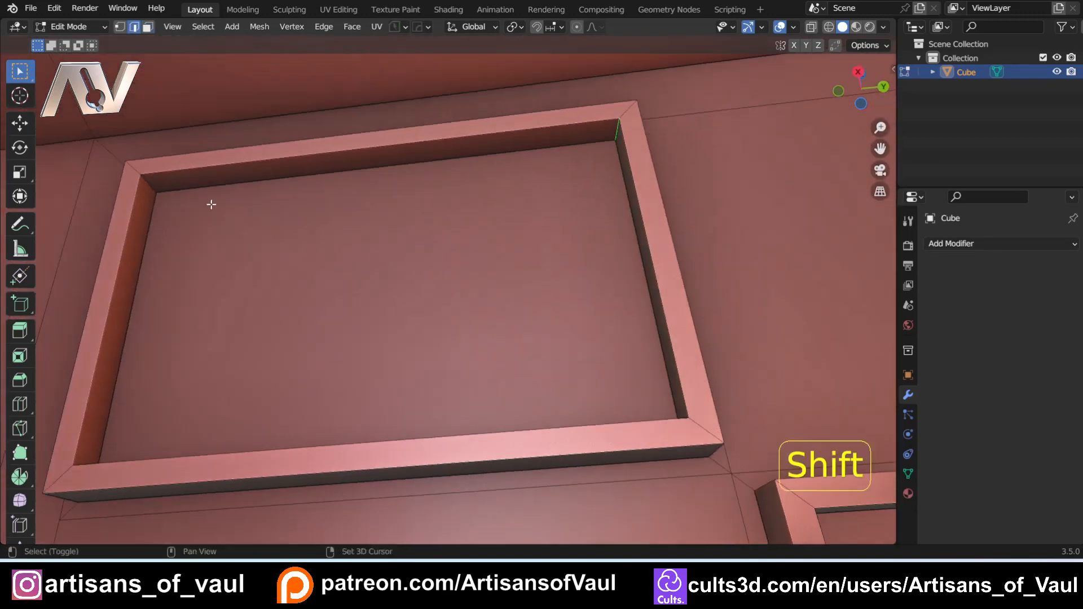
pyautogui.moveTo(155, 184); pyautogui.dragTo(557, 451, button='middle')
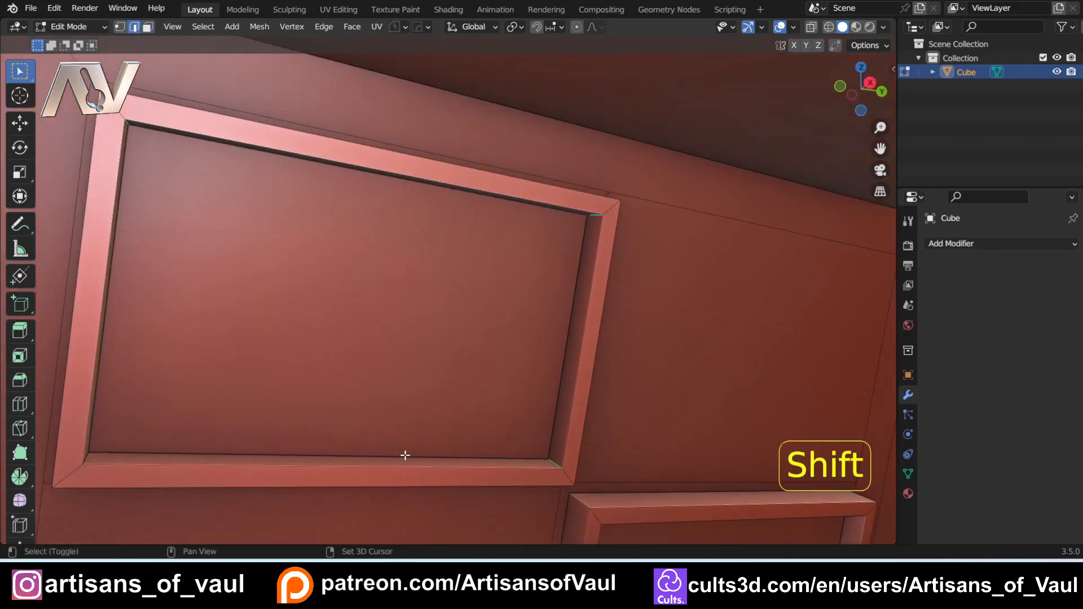
pyautogui.moveTo(317, 380); pyautogui.dragTo(484, 332, button='middle')
# - Bevel the selected corner edges about 0.114 wide with 7 segments and check the rounded frames in Object Mode
pyautogui.hotkey('ctrl', 'b')
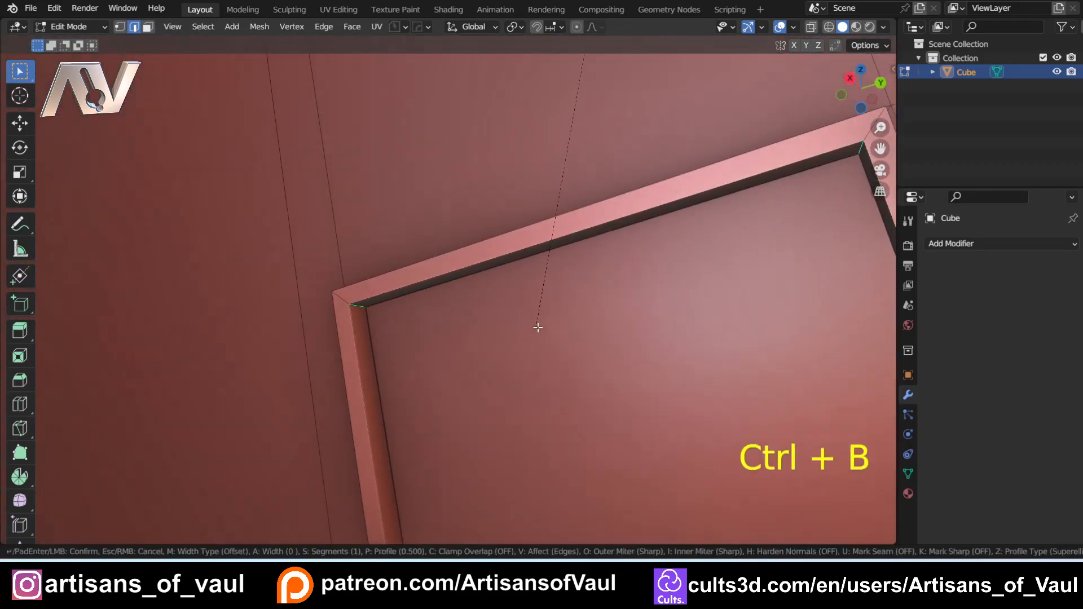
pyautogui.scroll(1, 525, 380)
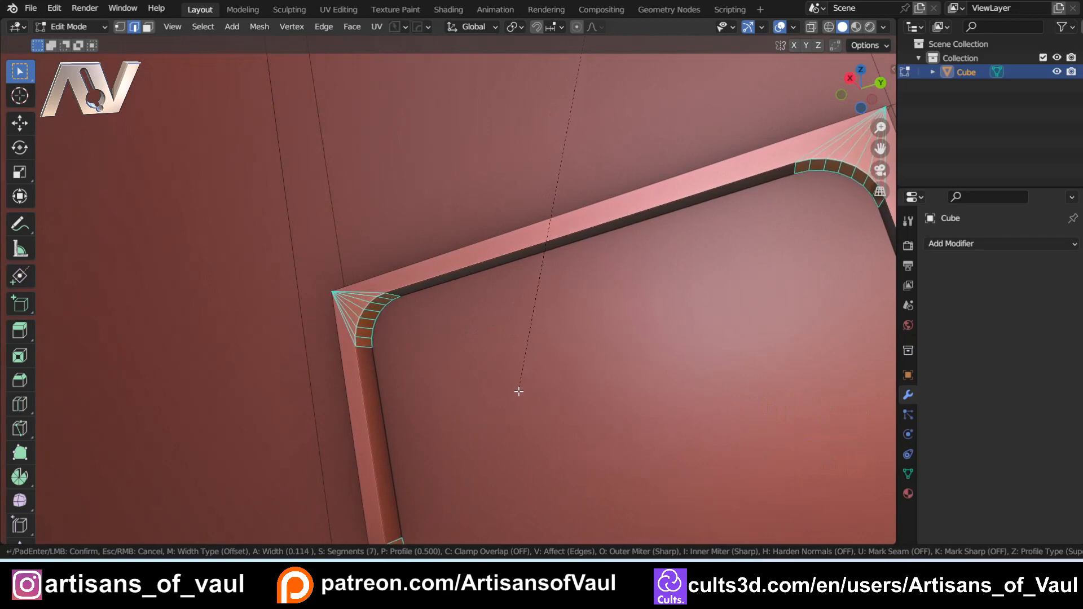
pyautogui.click(518, 391)
pyautogui.scroll(-5, 495, 373)
pyautogui.moveTo(494, 373); pyautogui.dragTo(554, 314, button='middle')
pyautogui.press('3')
pyautogui.press('Tab')
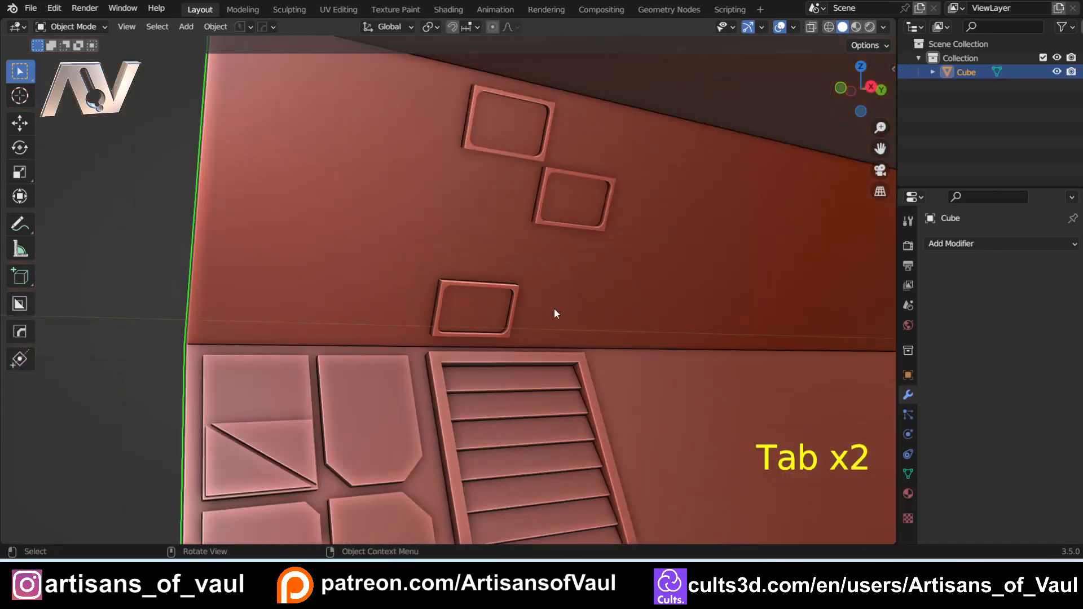
pyautogui.click(155, 225)
pyautogui.keyDown('shift'); pyautogui.moveTo(156, 226); pyautogui.dragTo(552, 188, button='middle'); pyautogui.keyUp('shift')
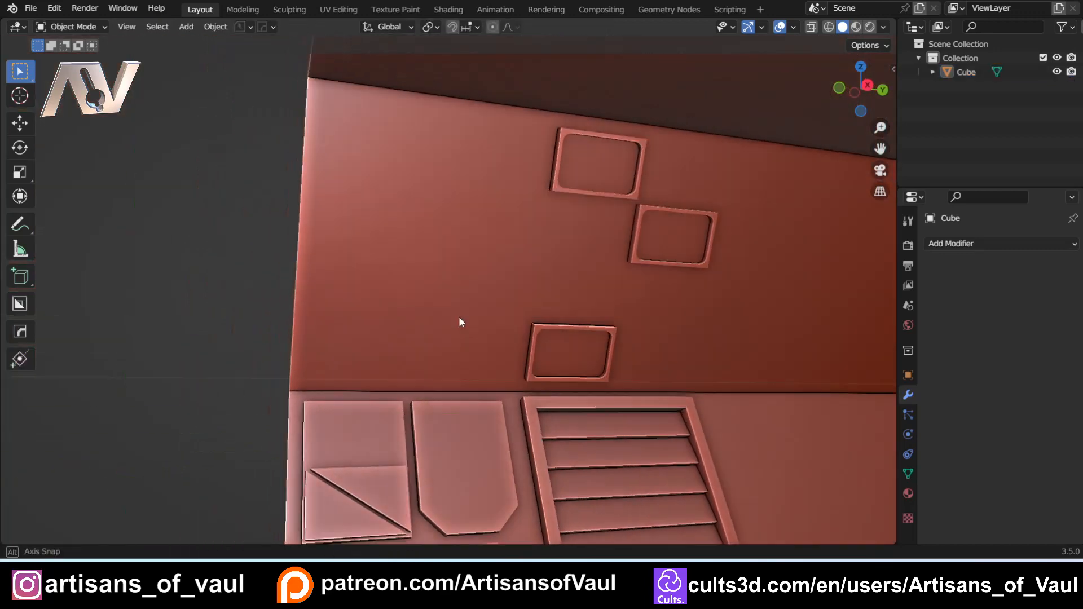
# - Inset the first upper wall face, above the four-panel detail, by about 0.1274
pyautogui.click(320, 273)
pyautogui.moveTo(320, 273); pyautogui.dragTo(482, 338, button='middle')
pyautogui.press('Tab')
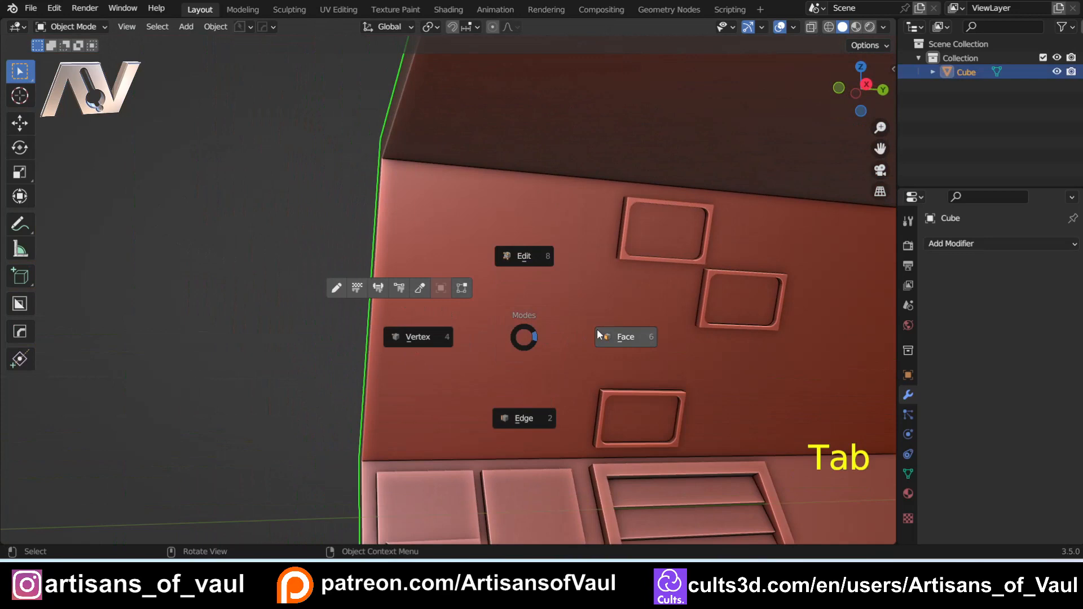
pyautogui.click(599, 334)
pyautogui.press('Tab')
pyautogui.press('Tab')
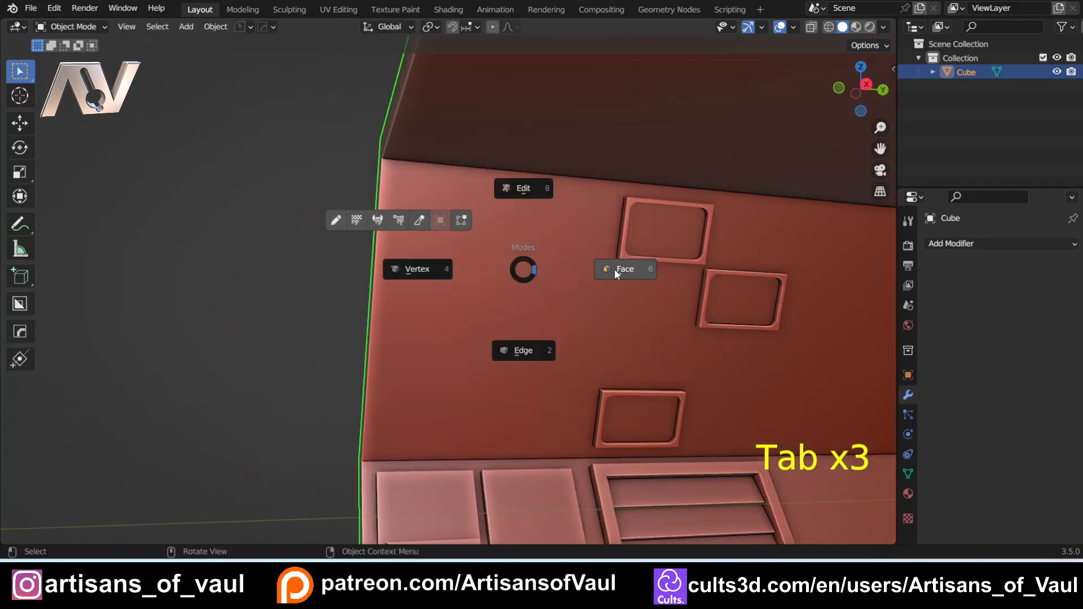
pyautogui.click(614, 269)
pyautogui.click(448, 310)
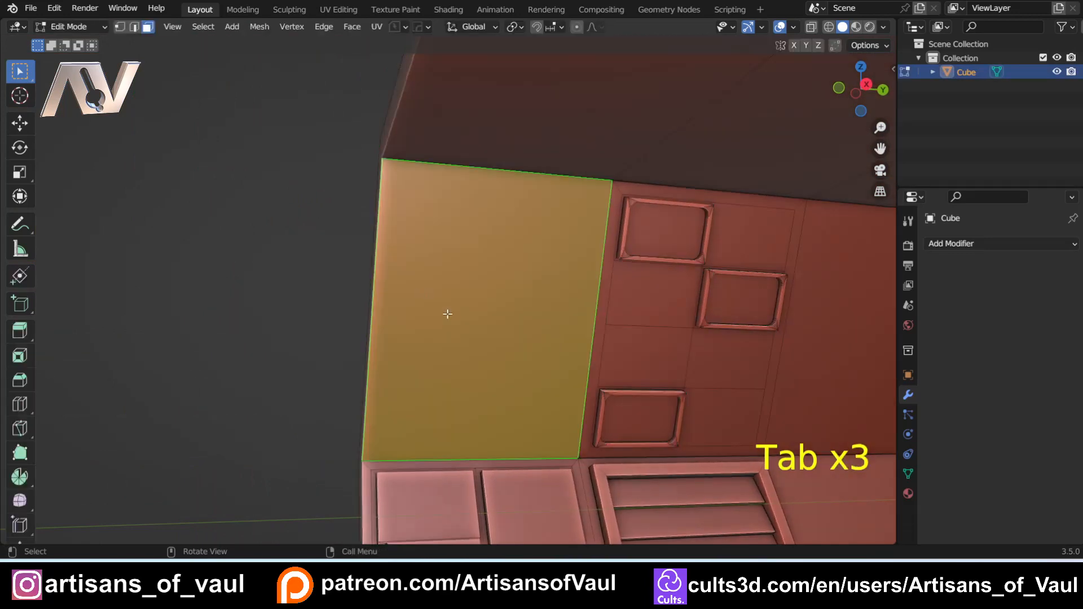
pyautogui.press('i')
pyautogui.click(705, 282)
pyautogui.press('Tab')
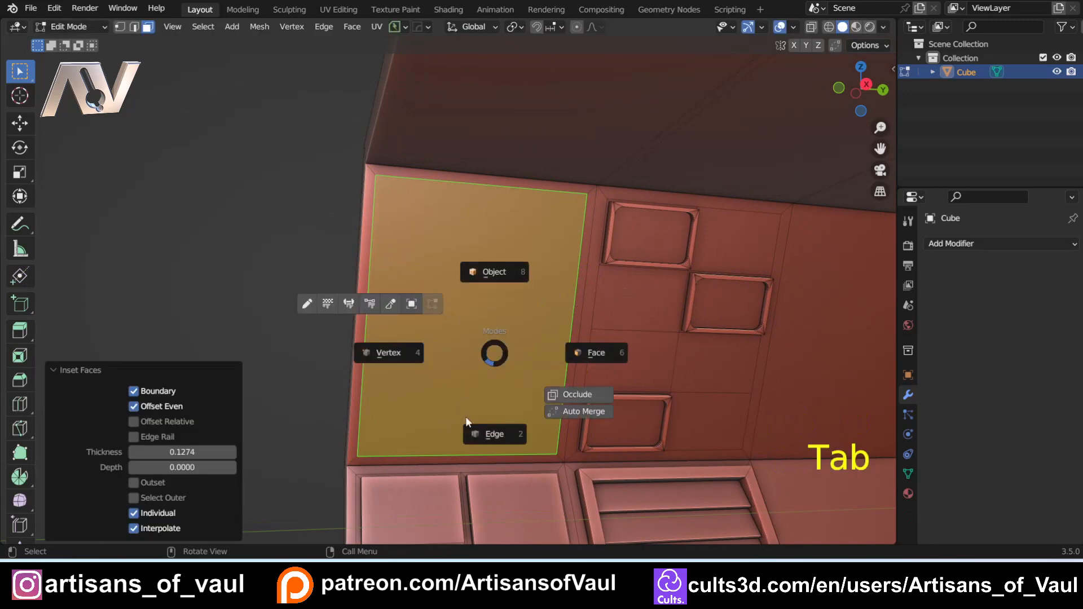
# - Subdivide the two side edges of the inset upper wall face with 2 cuts to split it into three rows
pyautogui.click(575, 351)
pyautogui.click(373, 346)
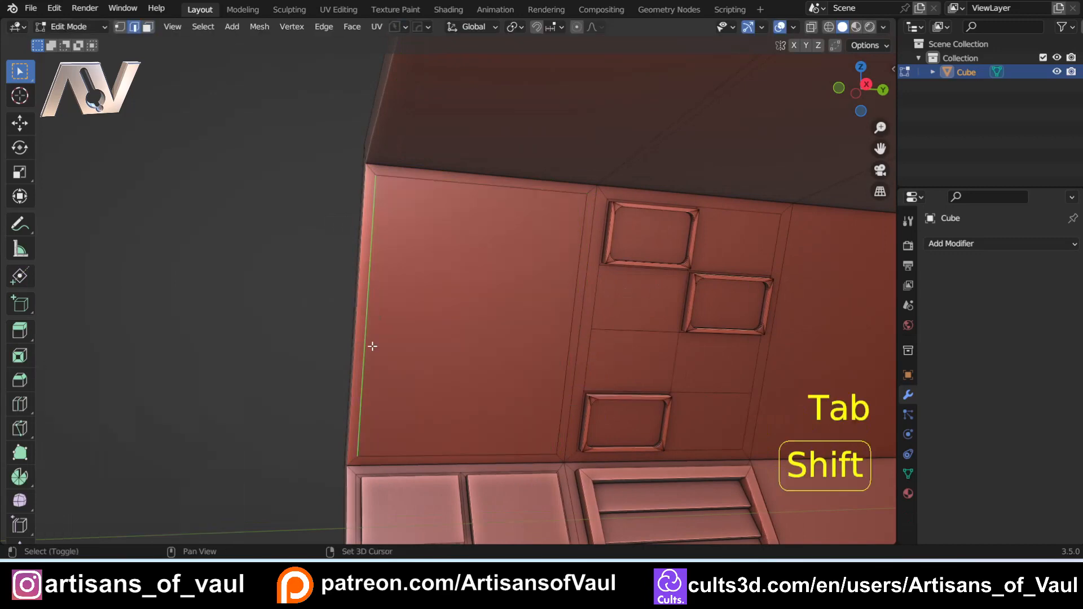
pyautogui.keyDown('shift'); pyautogui.click(372, 305); pyautogui.keyUp('shift')
pyautogui.hotkey('ctrl', 'e')
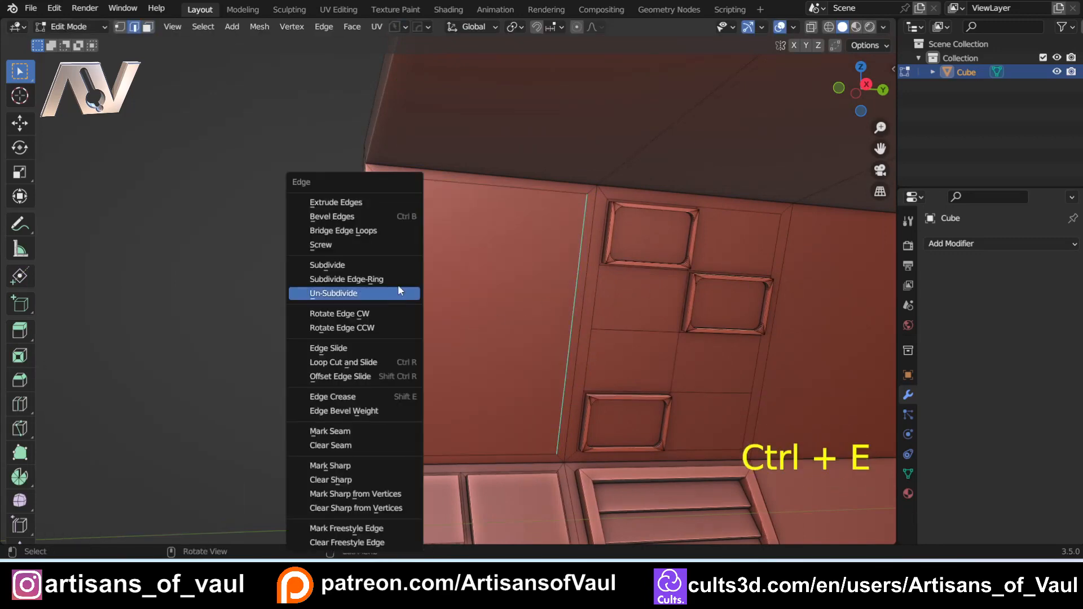
pyautogui.click(402, 268)
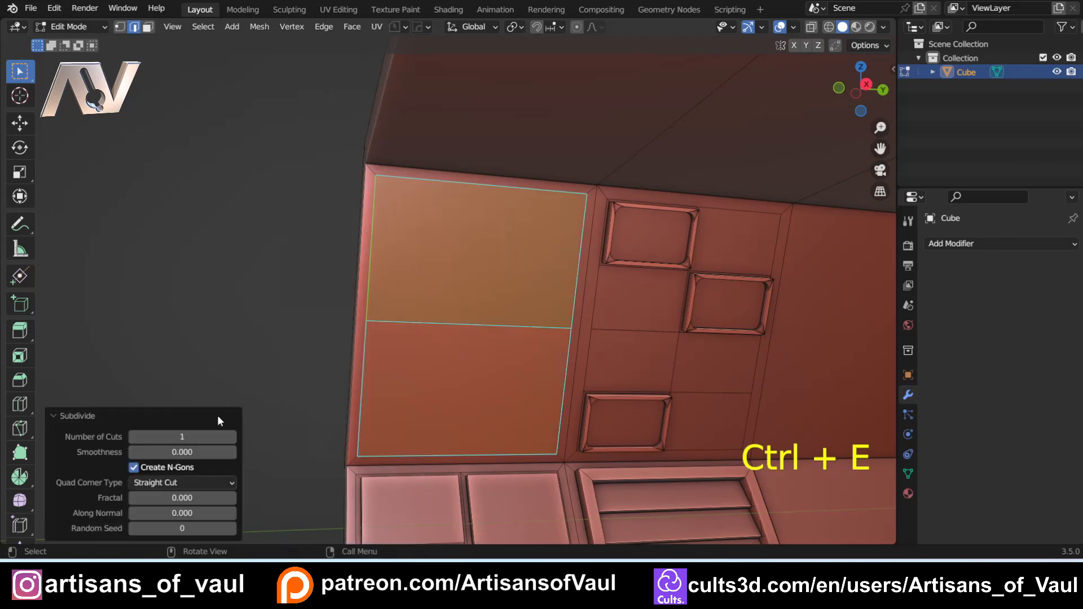
pyautogui.click(232, 438)
# - Subdivide all horizontal edges of the three rows once to split the inset face into two columns
pyautogui.click(473, 186)
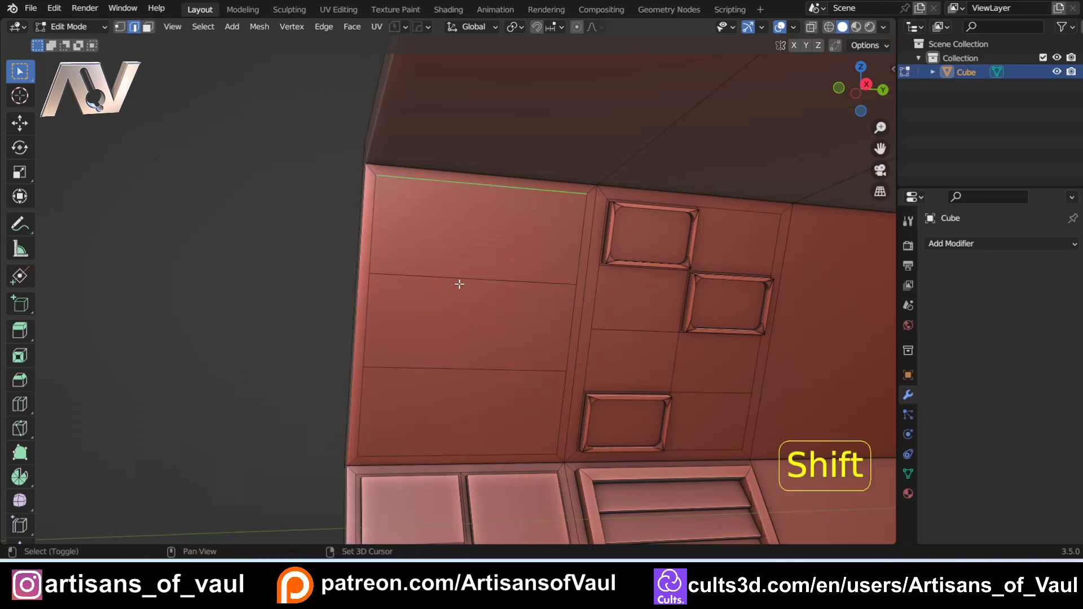
pyautogui.hotkey('ctrl', 'e')
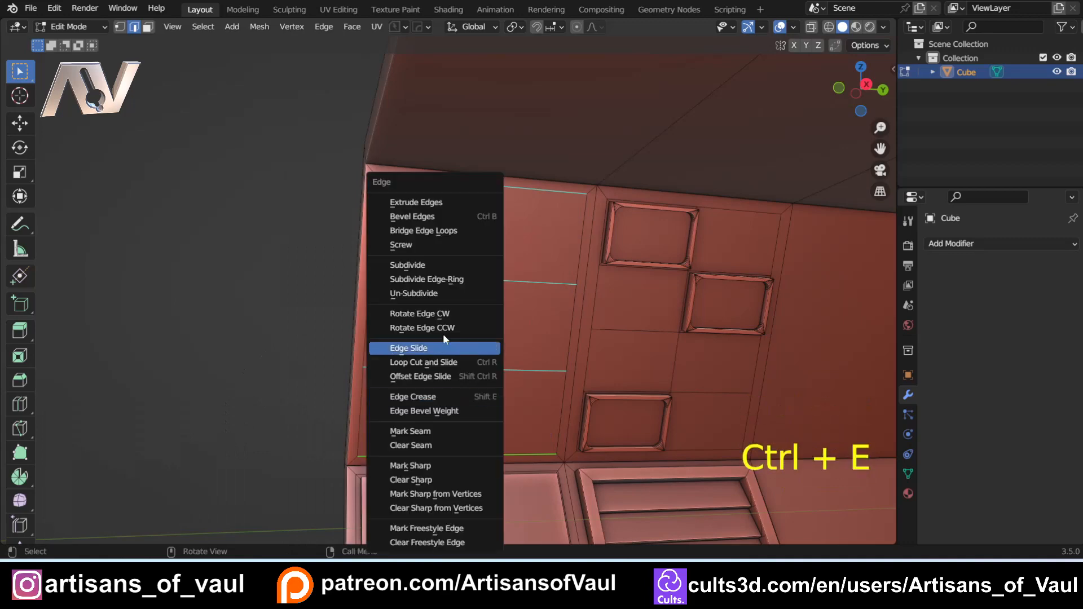
pyautogui.click(438, 267)
pyautogui.click(439, 232)
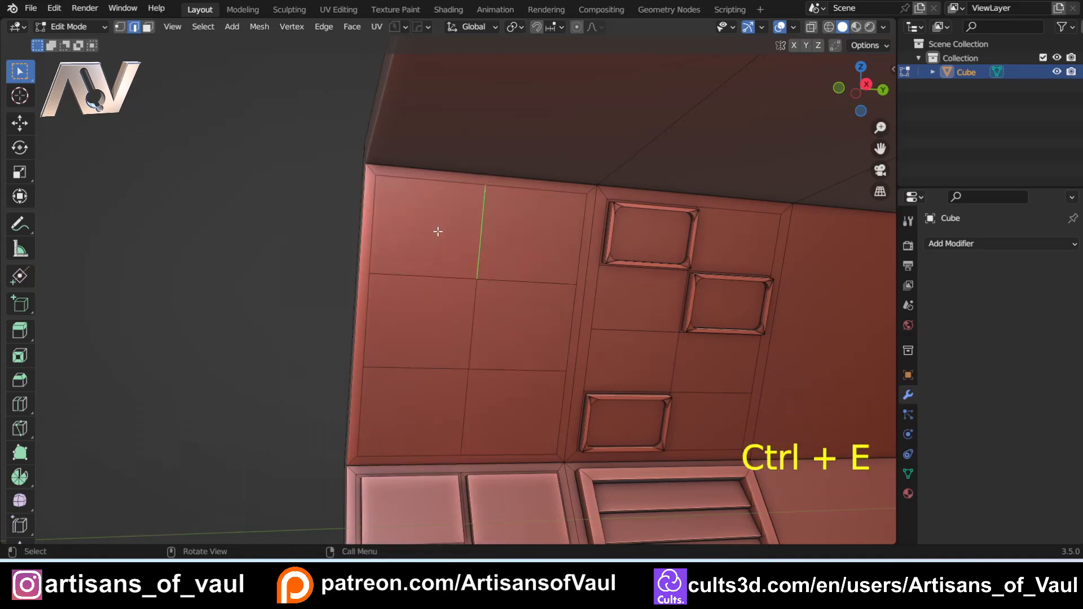
# - Try to extrude the two top faces and one bottom face together by about 0.173, and undo it
pyautogui.press('Tab')
pyautogui.click(558, 261)
pyautogui.click(433, 242)
pyautogui.keyDown('shift'); pyautogui.click(522, 245); pyautogui.keyUp('shift')
pyautogui.keyDown('shift'); pyautogui.click(512, 423); pyautogui.keyUp('shift')
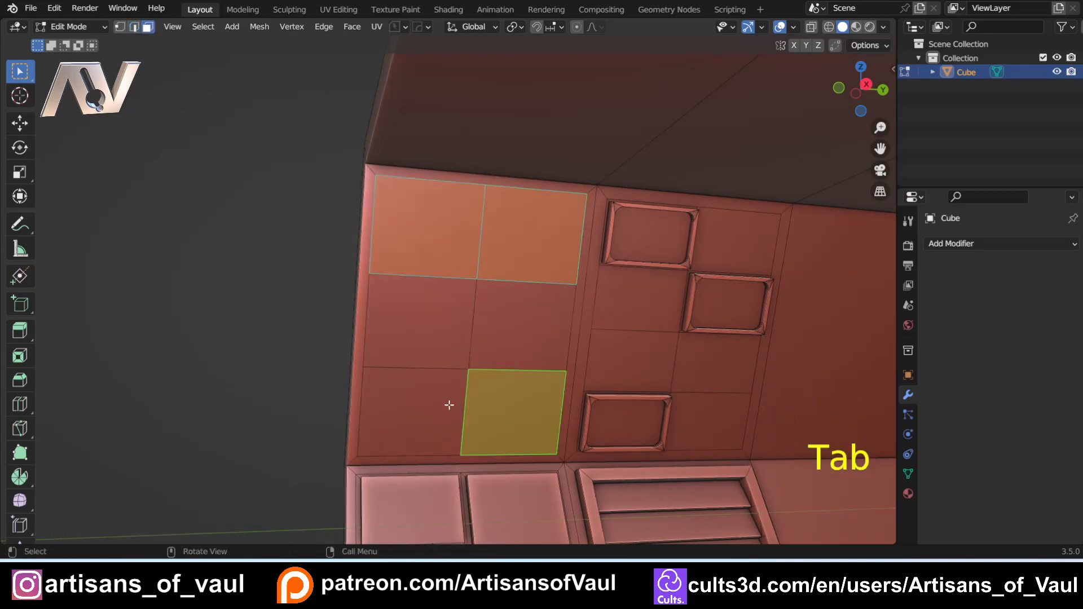
pyautogui.moveTo(450, 407); pyautogui.dragTo(510, 365, button='middle')
pyautogui.press('e')
pyautogui.click(520, 369)
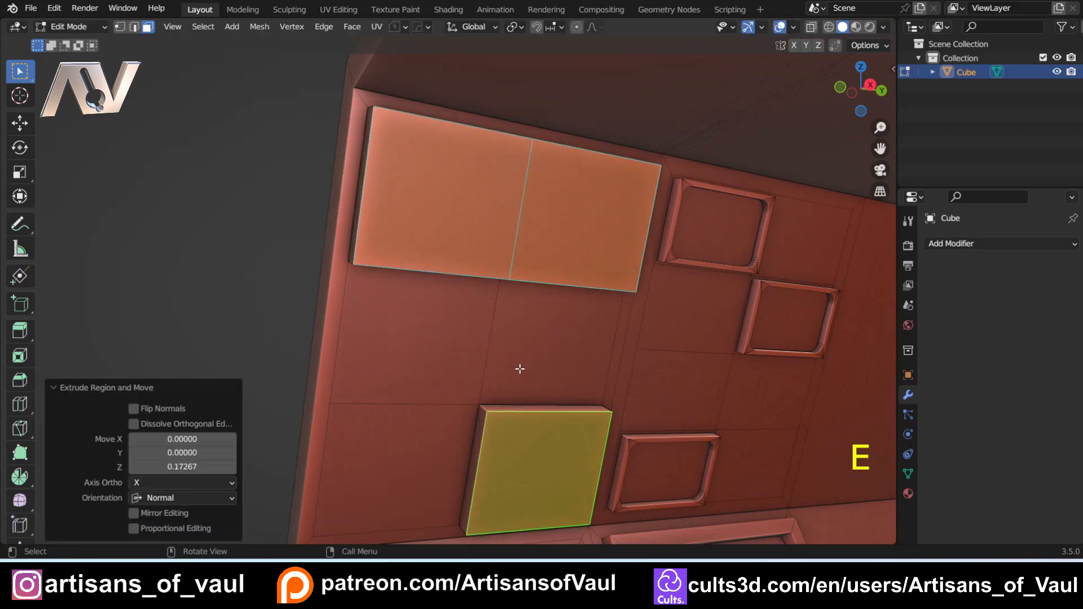
pyautogui.hotkey('ctrl', 'z')
pyautogui.hotkey('ctrl', 'z')
pyautogui.hotkey('ctrl', 'z')
pyautogui.hotkey('ctrl', 'z')
# - Extrude the two top faces outward as one box, and the bottom face beside the rounded frames by about 0.400
pyautogui.click(460, 223)
pyautogui.keyDown('shift'); pyautogui.click(533, 225); pyautogui.keyUp('shift')
pyautogui.press('e')
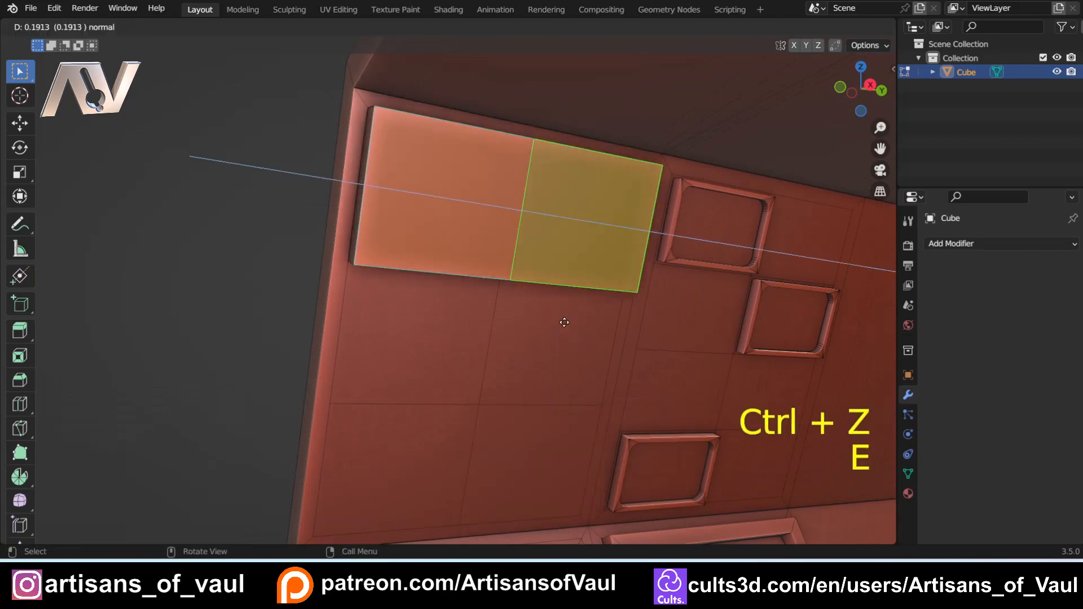
pyautogui.click(572, 368)
pyautogui.click(532, 453)
pyautogui.keyDown('shift'); pyautogui.moveTo(532, 453); pyautogui.dragTo(444, 278, button='middle'); pyautogui.keyUp('shift')
pyautogui.press('e')
pyautogui.click(510, 351)
pyautogui.scroll(2, 450, 335)
# - In Object Mode, create a Cablerator cable from the underside of the upper box to the top of the lower box
pyautogui.press('Tab')
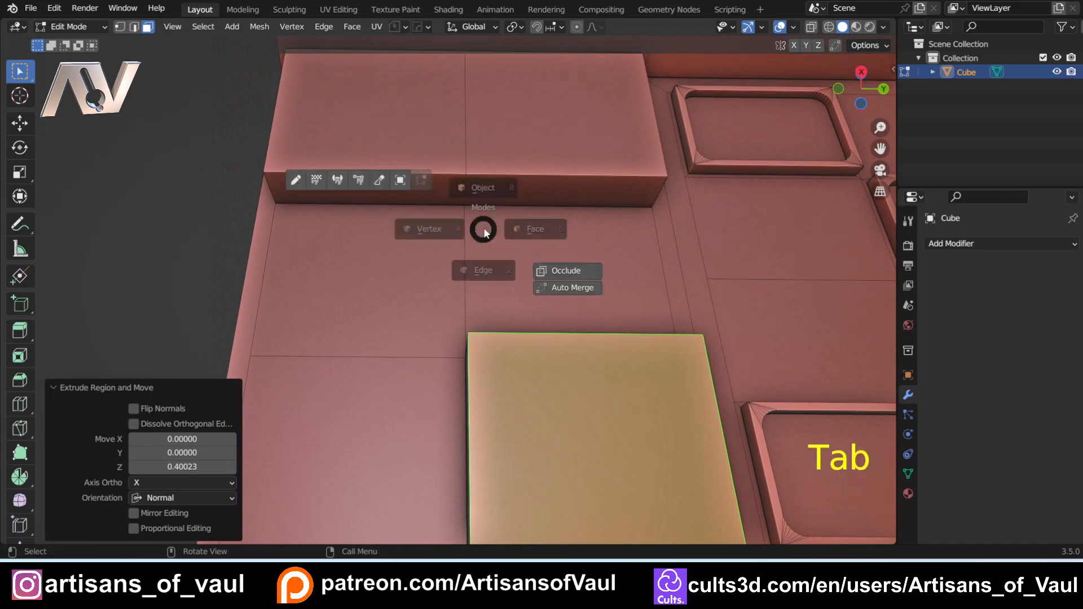
pyautogui.press('Tab')
pyautogui.press('Tab')
pyautogui.hotkey('shift', 'ctrl', 'c')
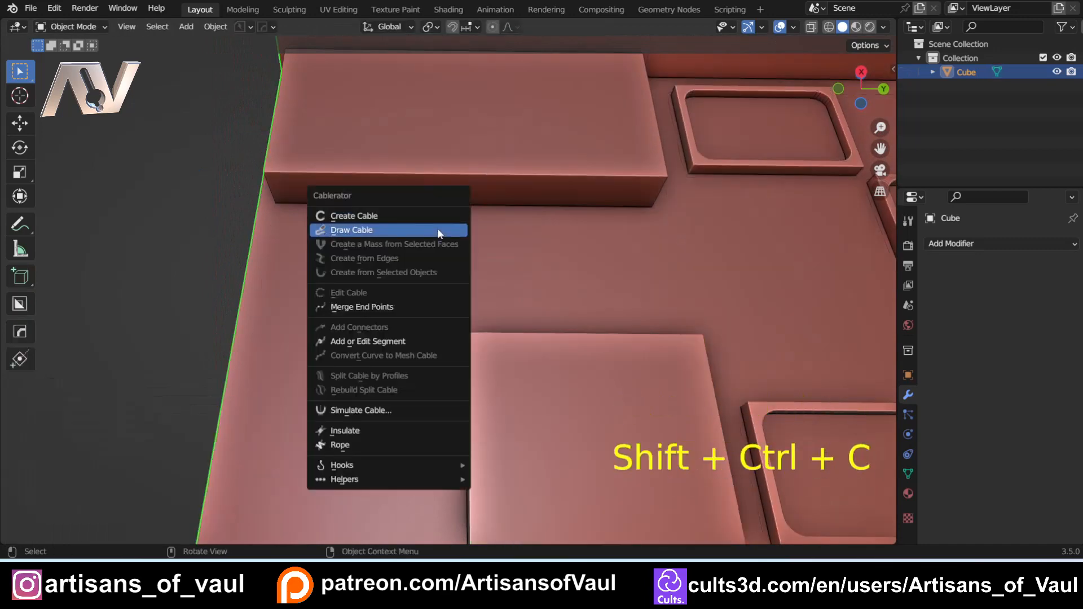
pyautogui.click(429, 216)
pyautogui.moveTo(386, 217)
pyautogui.mouseDown(button='middle')
pyautogui.moveTo(404, 290)
pyautogui.moveTo(396, 202)
pyautogui.mouseUp(button='middle')
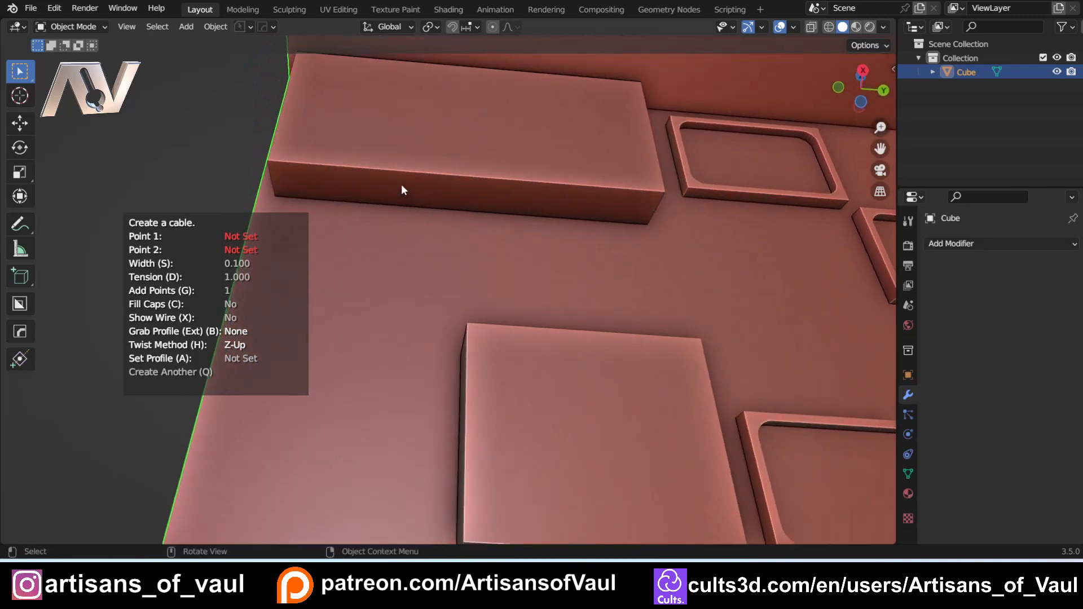
pyautogui.click(401, 184)
pyautogui.moveTo(420, 248); pyautogui.dragTo(425, 360, button='middle')
pyautogui.click(562, 370)
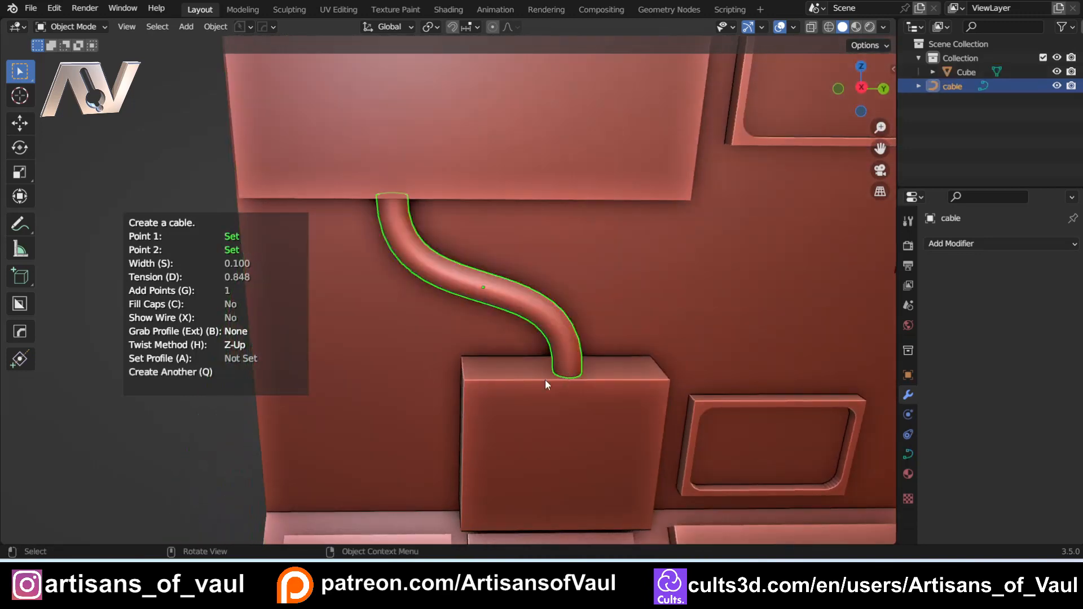
# - Fill the cable's caps and set its width to 0.080 and its tension to about 1.193
pyautogui.moveTo(545, 381); pyautogui.dragTo(531, 301, button='middle')
pyautogui.keyDown('shift'); pyautogui.moveTo(361, 277); pyautogui.dragTo(429, 265, button='middle'); pyautogui.keyUp('shift')
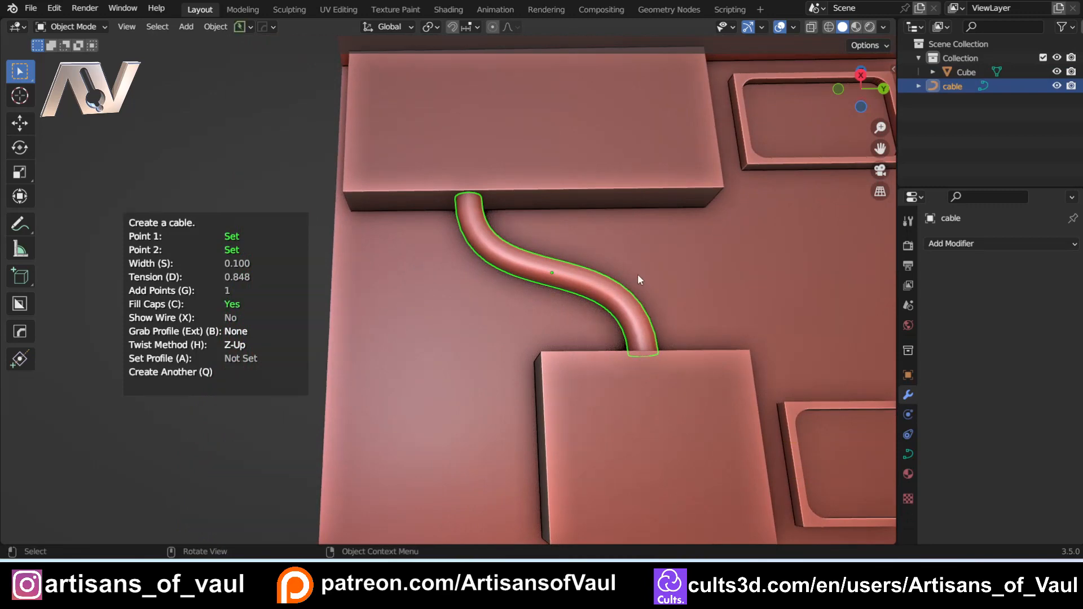
pyautogui.keyDown('shift'); pyautogui.moveTo(639, 276); pyautogui.dragTo(575, 316, button='middle'); pyautogui.keyUp('shift')
pyautogui.press('s')
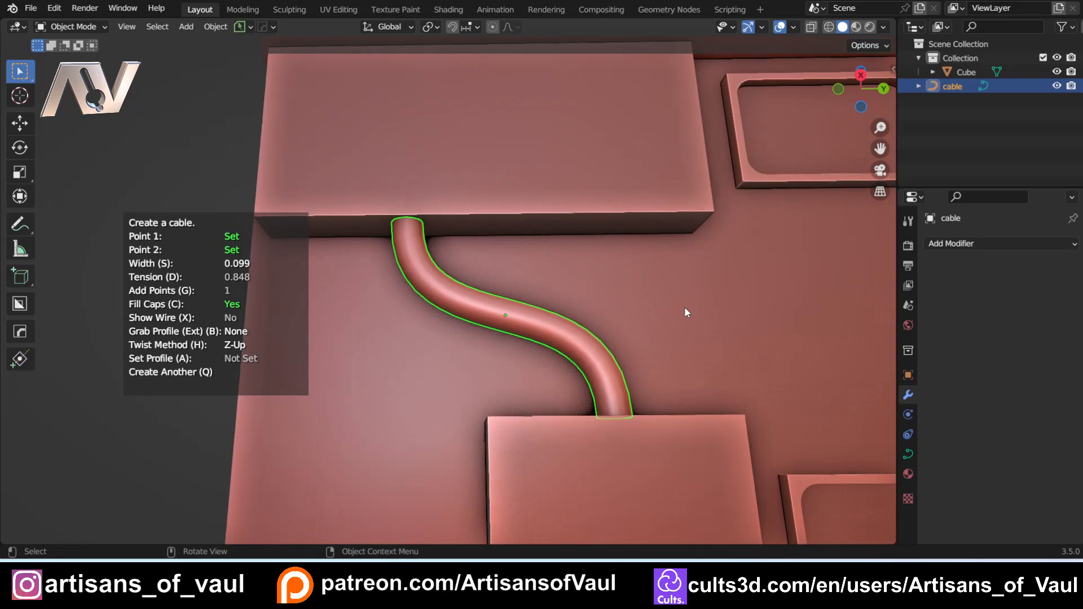
pyautogui.press('d')
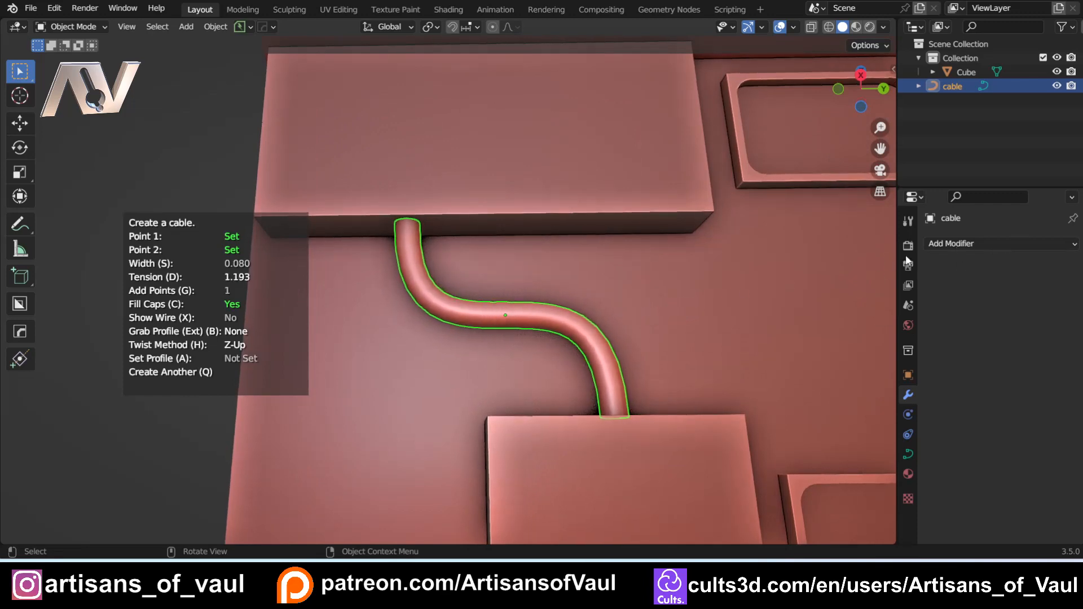
pyautogui.keyDown('shift'); pyautogui.moveTo(820, 266); pyautogui.dragTo(613, 208, button='middle'); pyautogui.keyUp('shift')
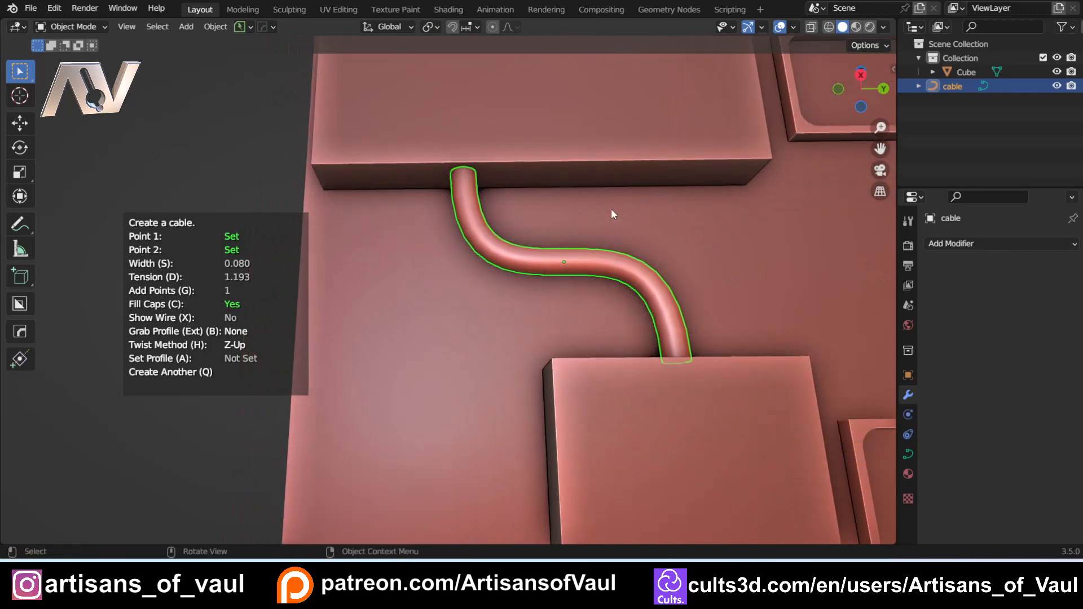
# - Create two more cables between the boxes, one on each side of the first, the last with tension about 0.765
pyautogui.press('q')
pyautogui.moveTo(418, 219); pyautogui.dragTo(591, 289, button='middle')
pyautogui.click(541, 364)
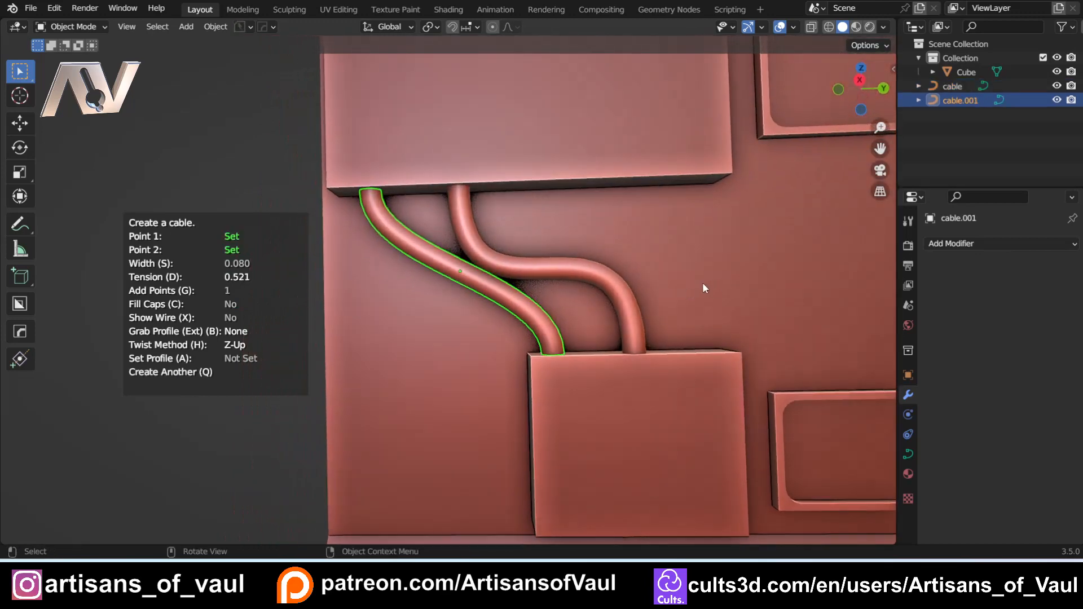
pyautogui.moveTo(547, 254); pyautogui.dragTo(513, 181, button='middle')
pyautogui.click(520, 182)
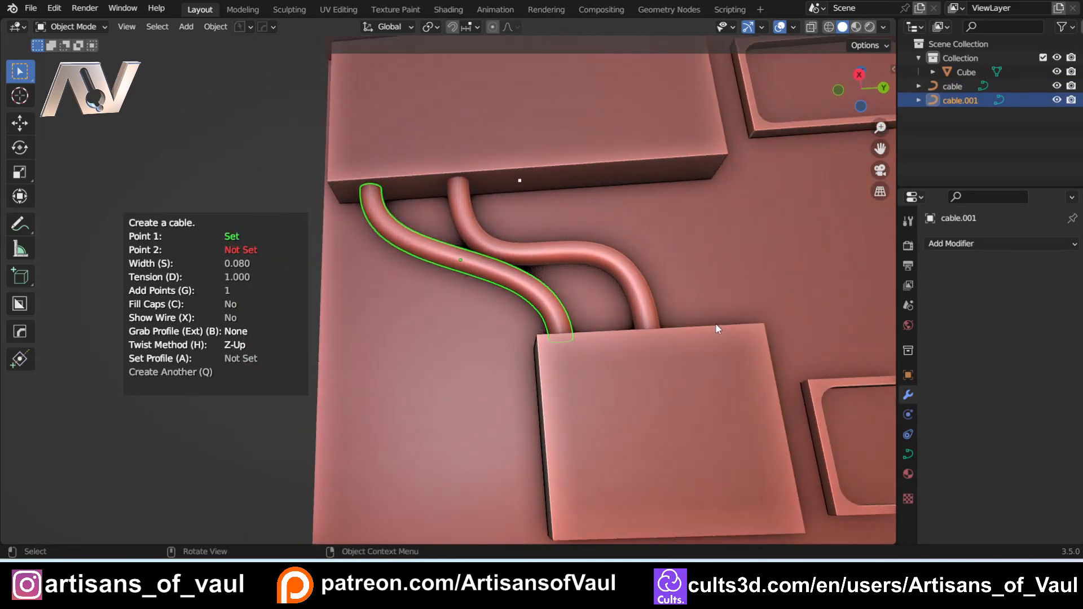
pyautogui.moveTo(719, 329); pyautogui.dragTo(486, 279, button='middle')
pyautogui.click(665, 351)
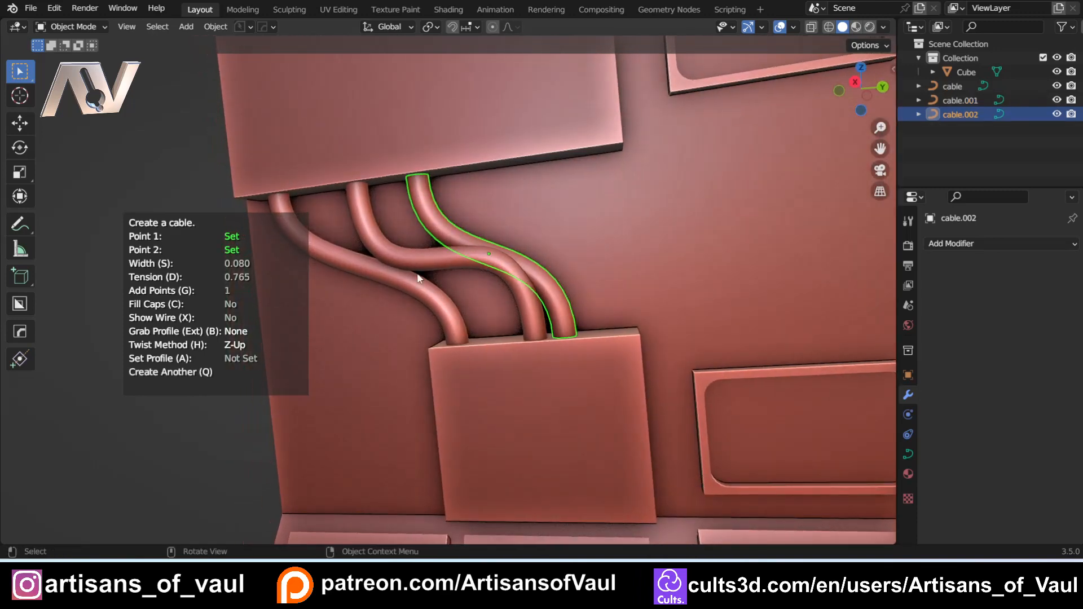
pyautogui.press('Tab')
pyautogui.click(364, 259)
pyautogui.moveTo(463, 261); pyautogui.dragTo(474, 260, button='middle')
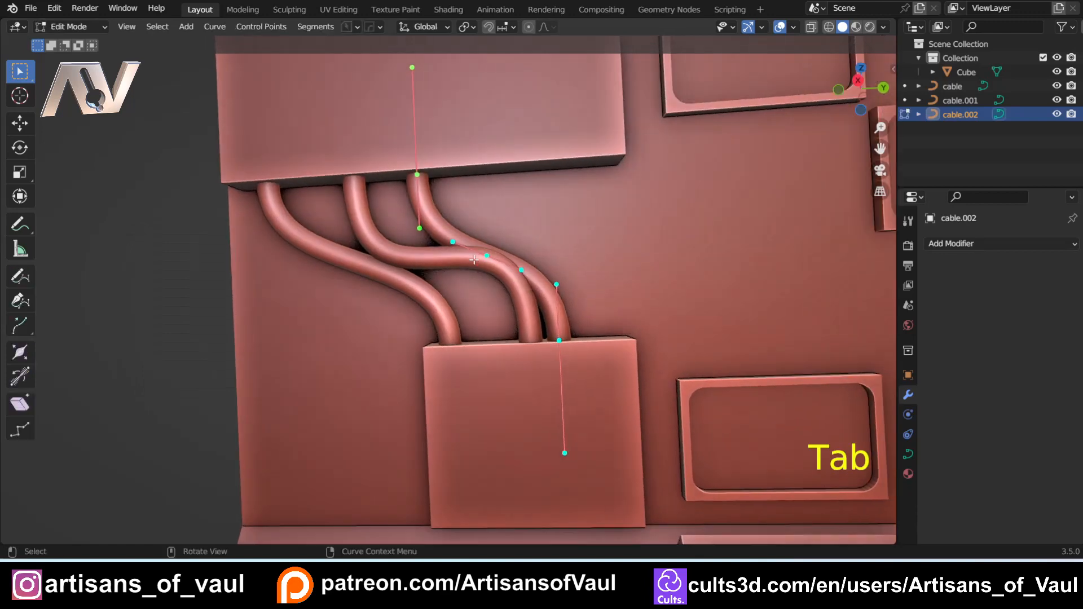
pyautogui.keyDown('shift'); pyautogui.moveTo(348, 259); pyautogui.dragTo(418, 341, button='middle'); pyautogui.keyUp('shift')
pyautogui.scroll(-3, 543, 288)
pyautogui.scroll(5, 532, 295)
pyautogui.press('Tab')
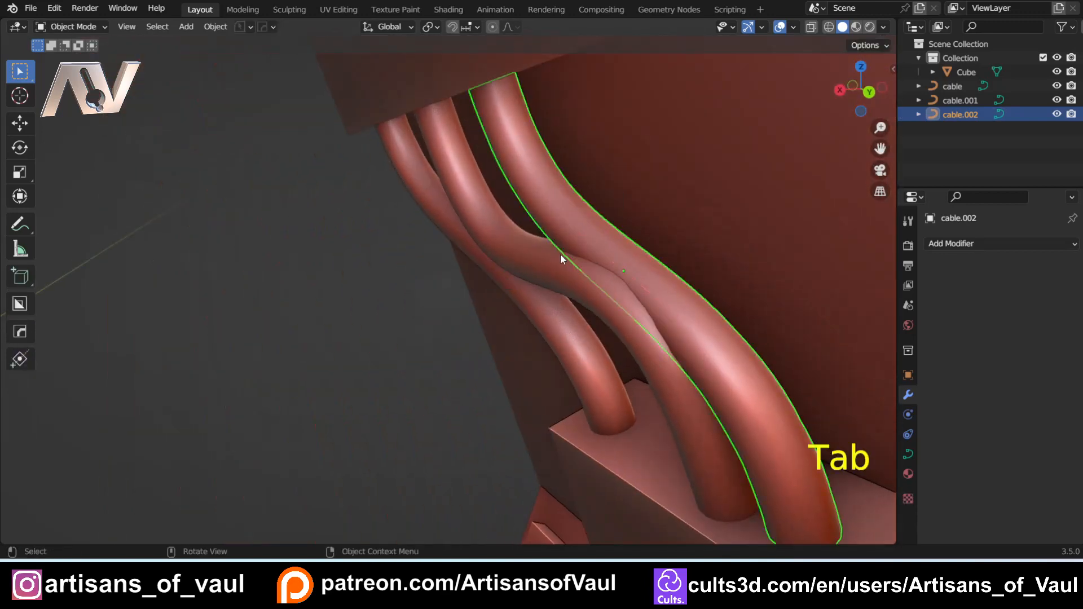
# - Rotate the middle cable's central control point by 24° and move it down about 0.166 clear of its neighbour
pyautogui.click(561, 254)
pyautogui.press('Tab')
pyautogui.press('r')
pyautogui.click(658, 290)
pyautogui.press('g')
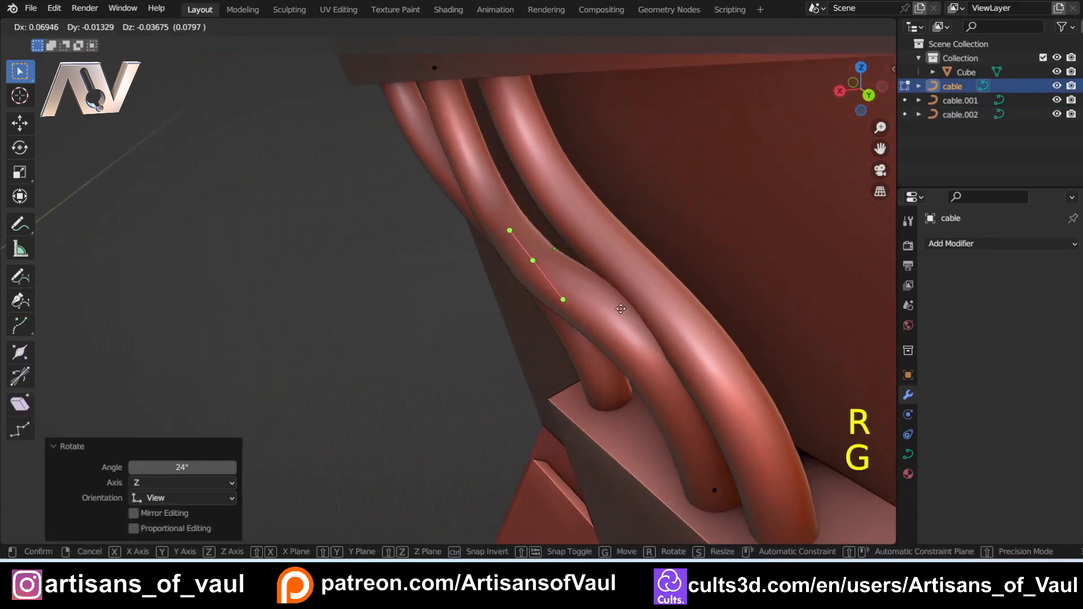
pyautogui.click(649, 316)
pyautogui.moveTo(649, 316); pyautogui.dragTo(643, 281, button='middle')
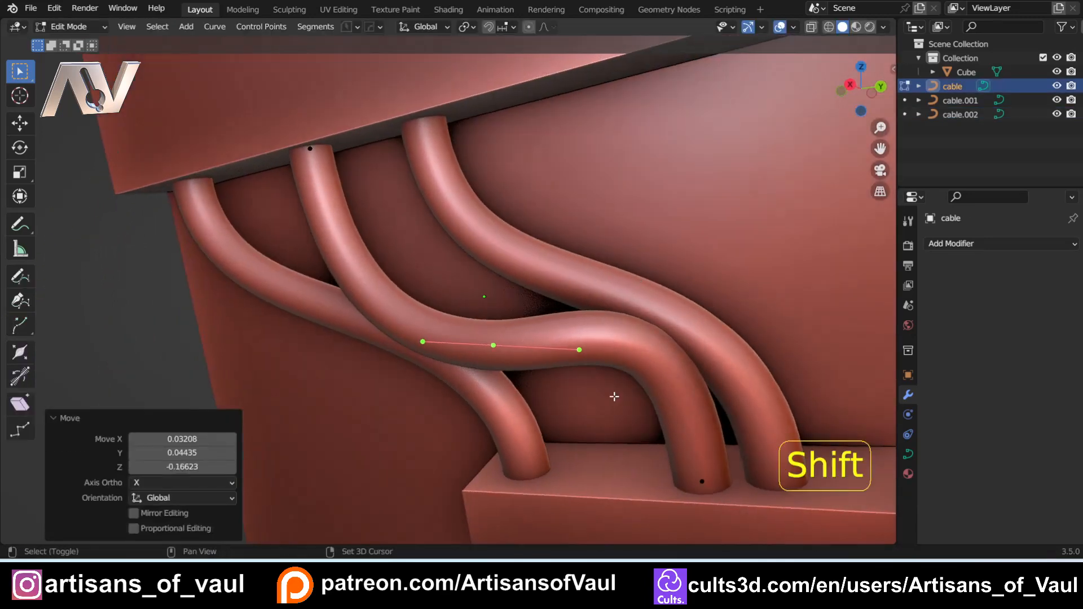
# - Move the middle cable's lower end point along the top of the lower box, away from the neighbouring cable
pyautogui.keyDown('shift'); pyautogui.moveTo(615, 397); pyautogui.dragTo(618, 296, button='middle'); pyautogui.keyUp('shift')
pyautogui.click(683, 375)
pyautogui.press('g')
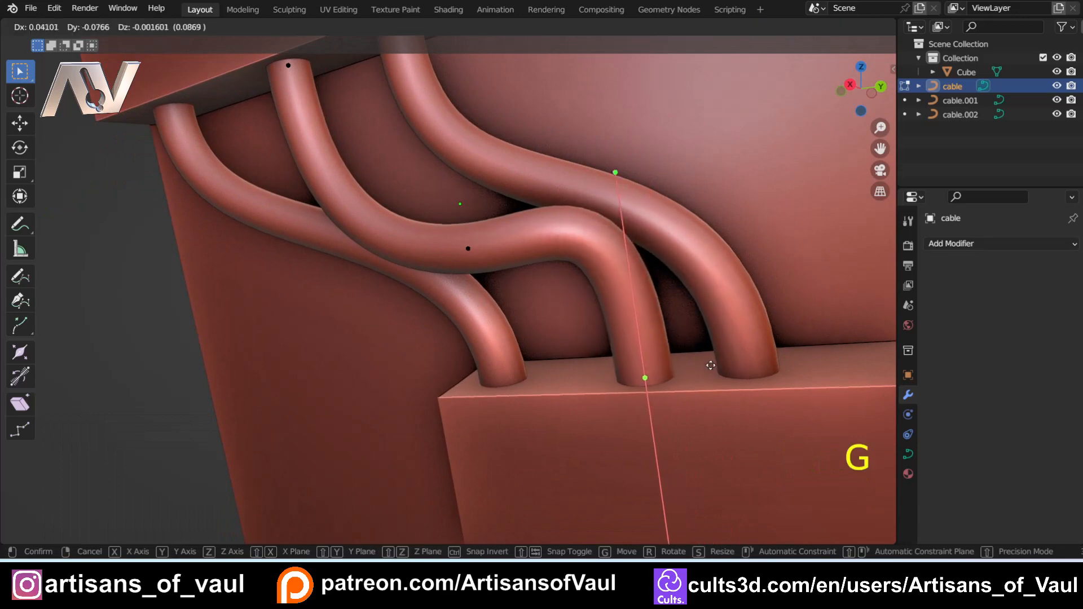
pyautogui.click(712, 364)
pyautogui.moveTo(712, 363); pyautogui.dragTo(424, 172, button='middle')
pyautogui.scroll(-4, 600, 297)
pyautogui.press('Tab')
# - Scale the lower end control point of the cable nearest the corridor's end
pyautogui.click(466, 245)
pyautogui.press('Tab')
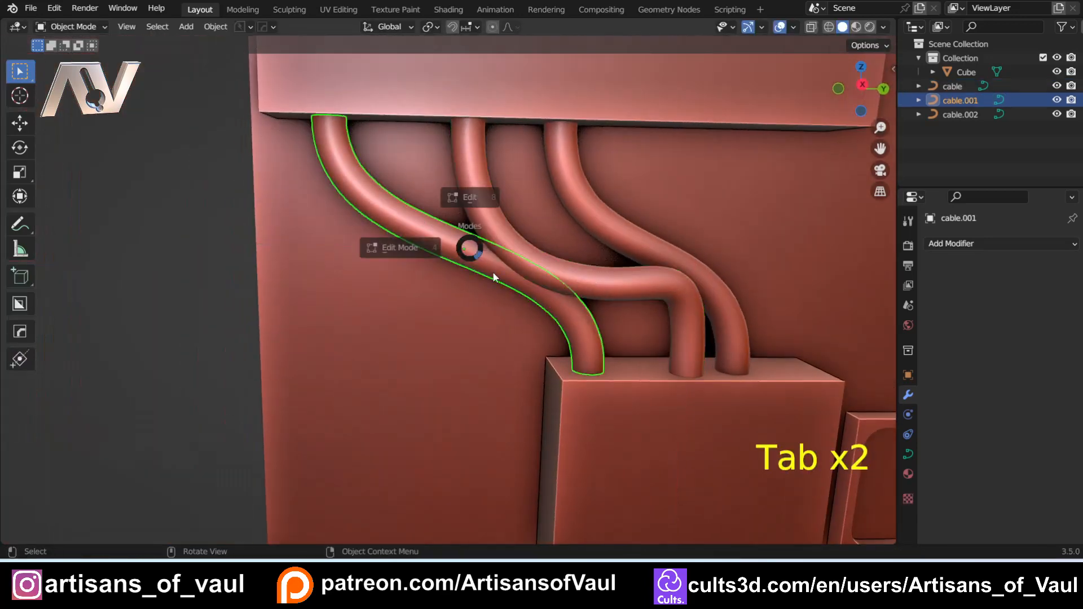
pyautogui.click(367, 243)
pyautogui.moveTo(367, 243); pyautogui.dragTo(597, 369, button='middle')
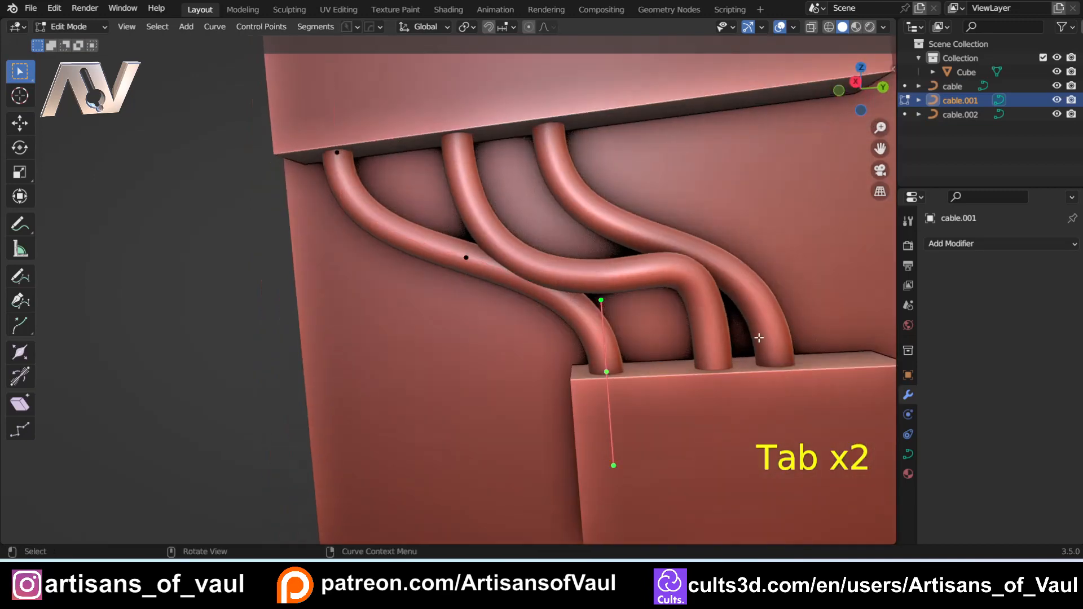
pyautogui.press('s')
pyautogui.click(706, 333)
# - Move the same cable's central control point by about -0.066, -0.047, -0.131 to separate it from the middle cable
pyautogui.click(494, 261)
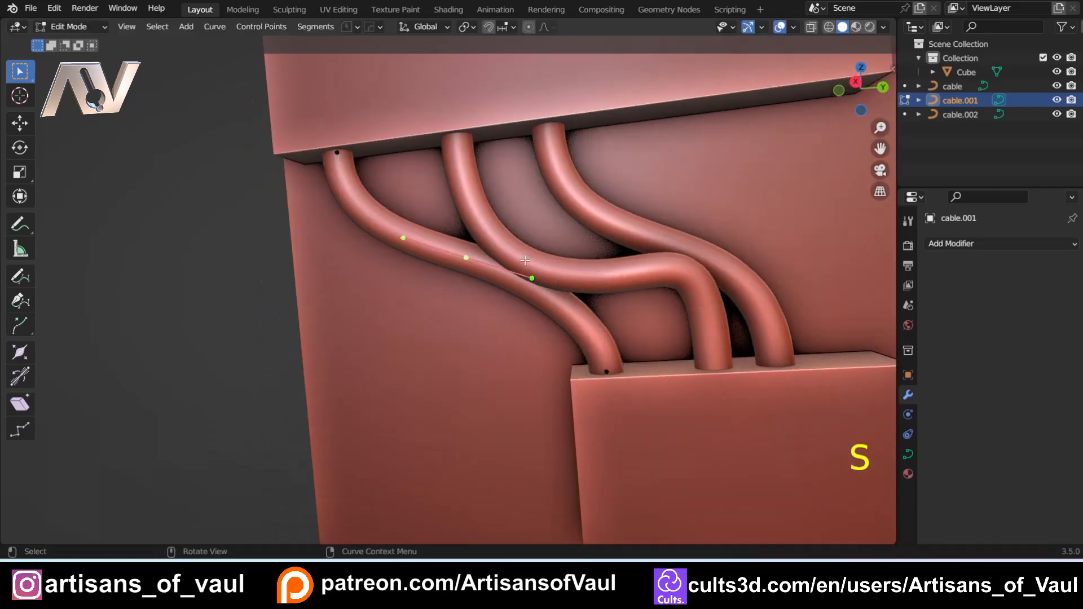
pyautogui.moveTo(525, 261); pyautogui.dragTo(477, 249, button='middle')
pyautogui.press('g')
pyautogui.click(543, 271)
pyautogui.scroll(-5, 543, 271)
pyautogui.press('Tab')
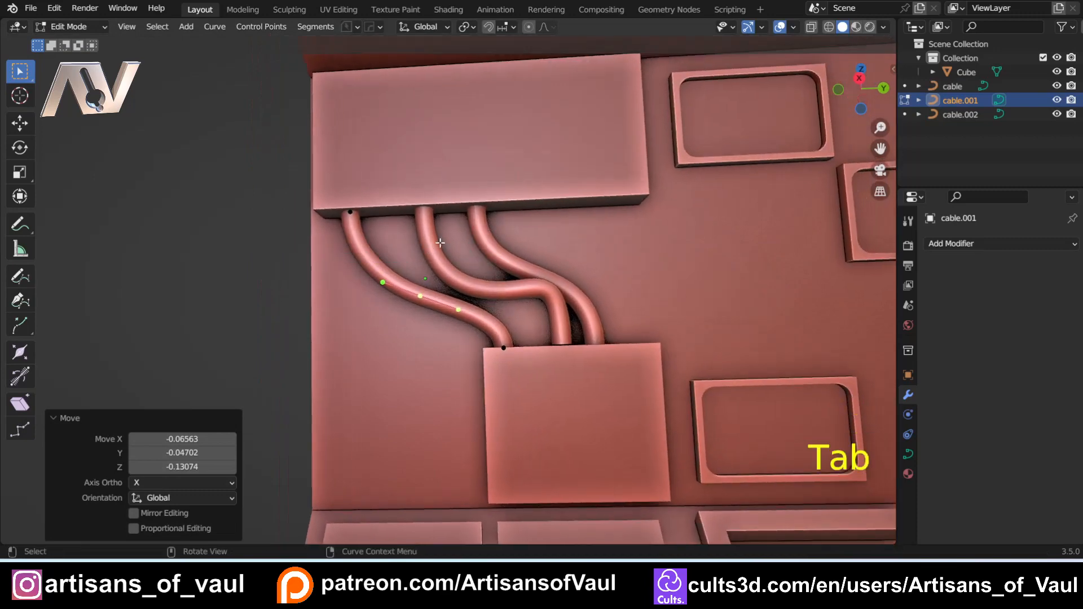
# - Edit all three cables together and move their upper end points slightly into the upper box
pyautogui.press('Tab')
pyautogui.keyDown('shift'); pyautogui.click(452, 277); pyautogui.keyUp('shift')
pyautogui.keyDown('shift'); pyautogui.click(501, 264); pyautogui.keyUp('shift')
pyautogui.press('Tab')
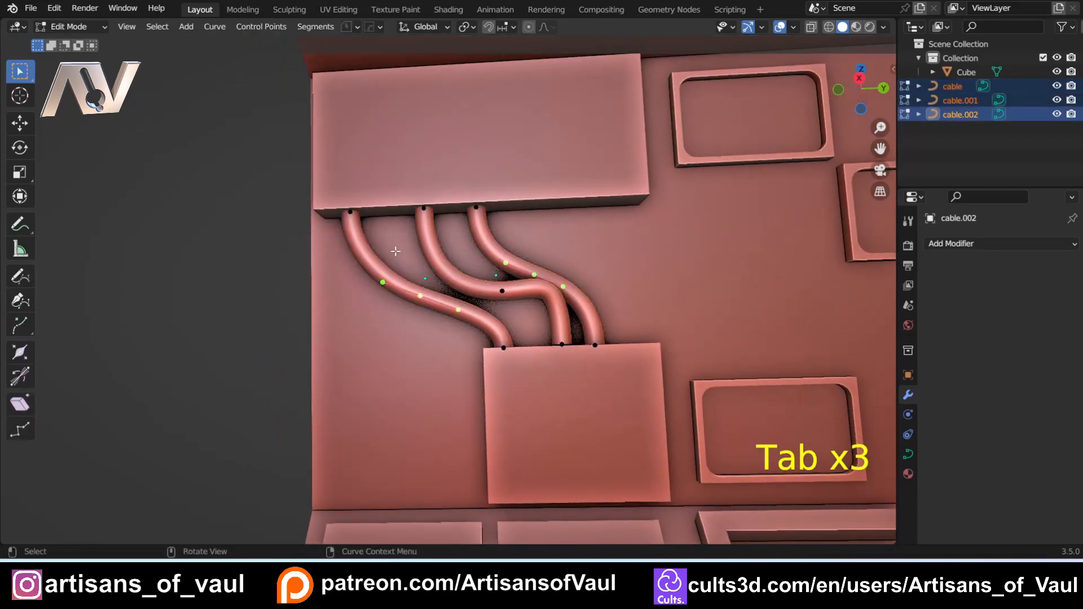
pyautogui.moveTo(282, 162); pyautogui.dragTo(539, 234)
pyautogui.press('g')
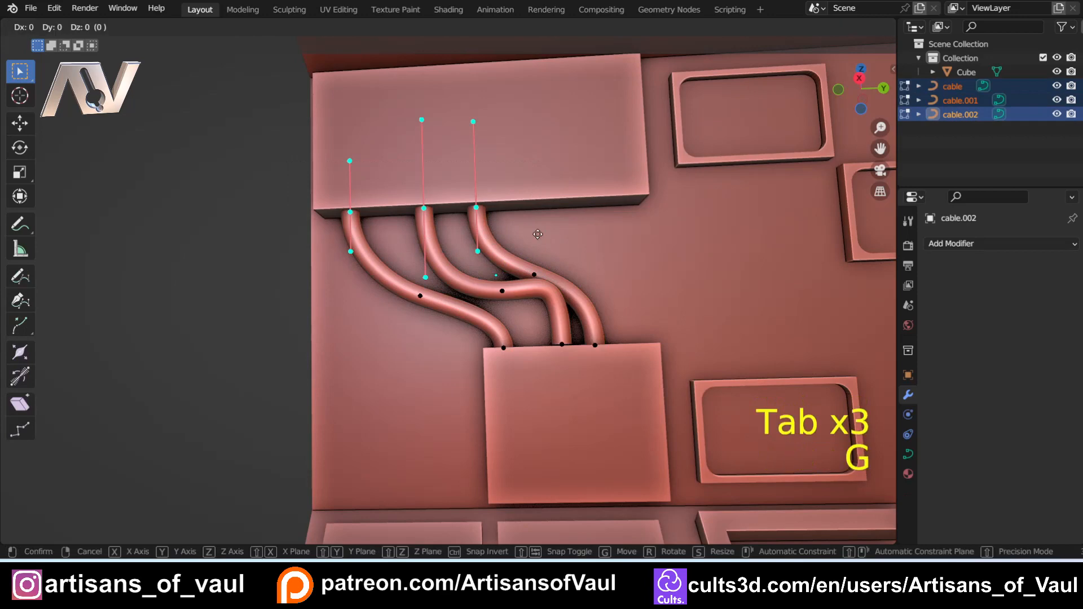
pyautogui.click(531, 226)
# - Select the lower end points of all three cables and move them into the lower box
pyautogui.moveTo(477, 320); pyautogui.dragTo(681, 388)
pyautogui.keyDown('shift'); pyautogui.moveTo(646, 352); pyautogui.dragTo(543, 241, button='middle'); pyautogui.keyUp('shift')
pyautogui.press('g')
pyautogui.click(598, 367)
# - Move the middle cable's lower end point by about -0.047, -0.058, 0.053 and leave Edit Mode
pyautogui.scroll(3, 547, 364)
pyautogui.click(559, 373)
pyautogui.press('g')
pyautogui.click(587, 380)
pyautogui.scroll(-4, 587, 379)
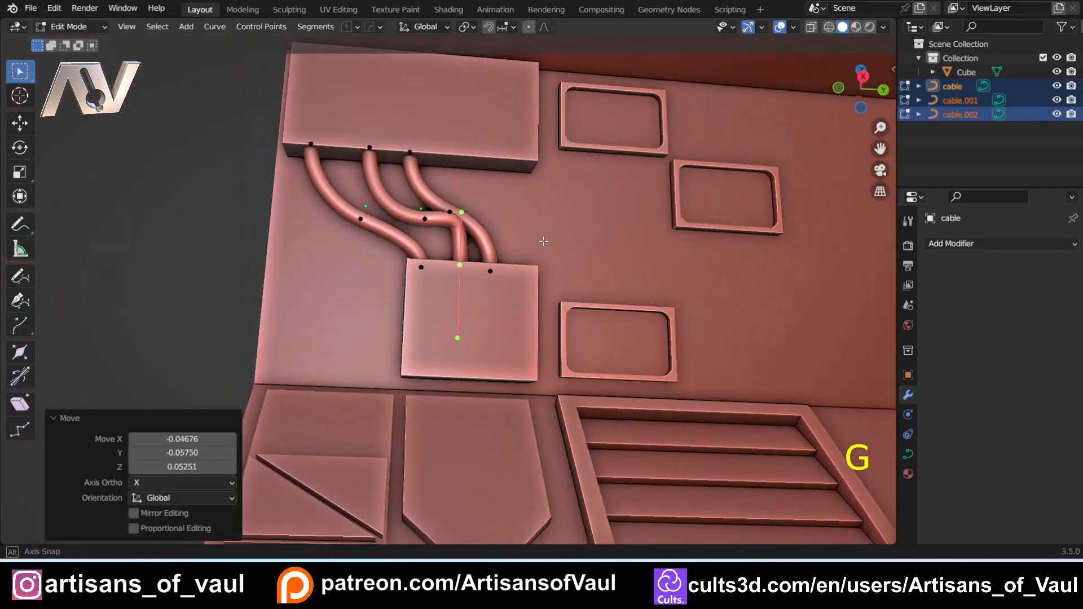
pyautogui.press('Tab')
# - Examine the boxes, cables and surrounding wall panels of the corridor, ending in Object Mode with the corridor mesh selected
pyautogui.scroll(-3, 390, 264)
pyautogui.scroll(-1, 405, 254)
pyautogui.press('Tab')
pyautogui.click(314, 255)
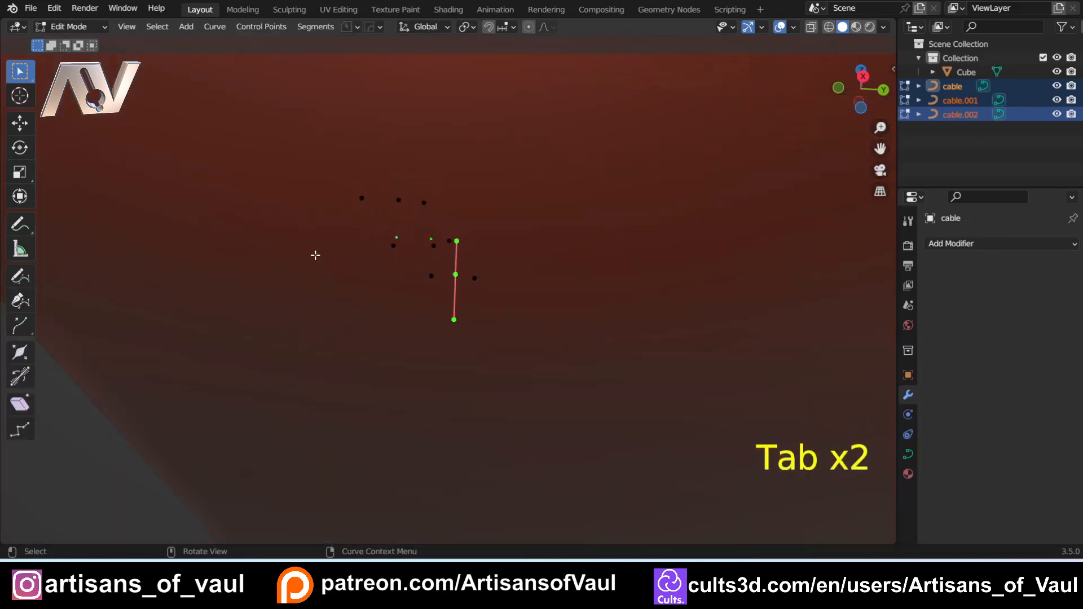
pyautogui.scroll(-1, 361, 237)
pyautogui.press('Tab')
pyautogui.click(379, 160)
pyautogui.click(388, 185)
pyautogui.press('Tab')
pyautogui.moveTo(278, 194); pyautogui.dragTo(353, 321, button='middle')
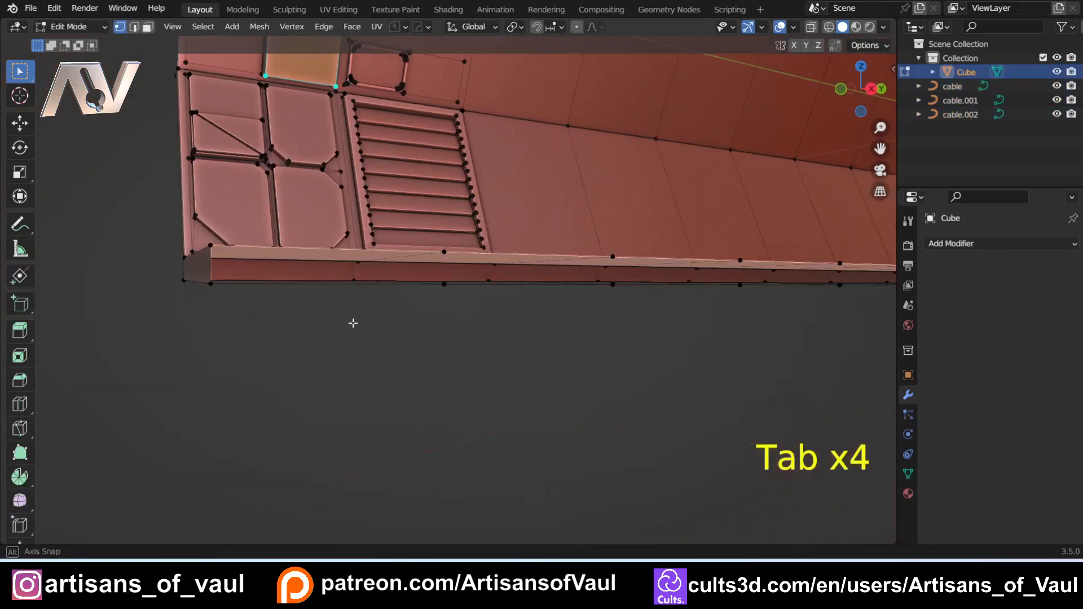
pyautogui.scroll(-6, 339, 299)
pyautogui.keyDown('shift'); pyautogui.moveTo(293, 237); pyautogui.dragTo(375, 297, button='middle'); pyautogui.keyUp('shift')
pyautogui.scroll(6, 378, 297)
pyautogui.click(370, 287)
pyautogui.press('Tab')
pyautogui.click(376, 218)
pyautogui.keyDown('shift'); pyautogui.moveTo(376, 218); pyautogui.dragTo(369, 321, button='middle'); pyautogui.keyUp('shift')
pyautogui.scroll(5, 369, 322)
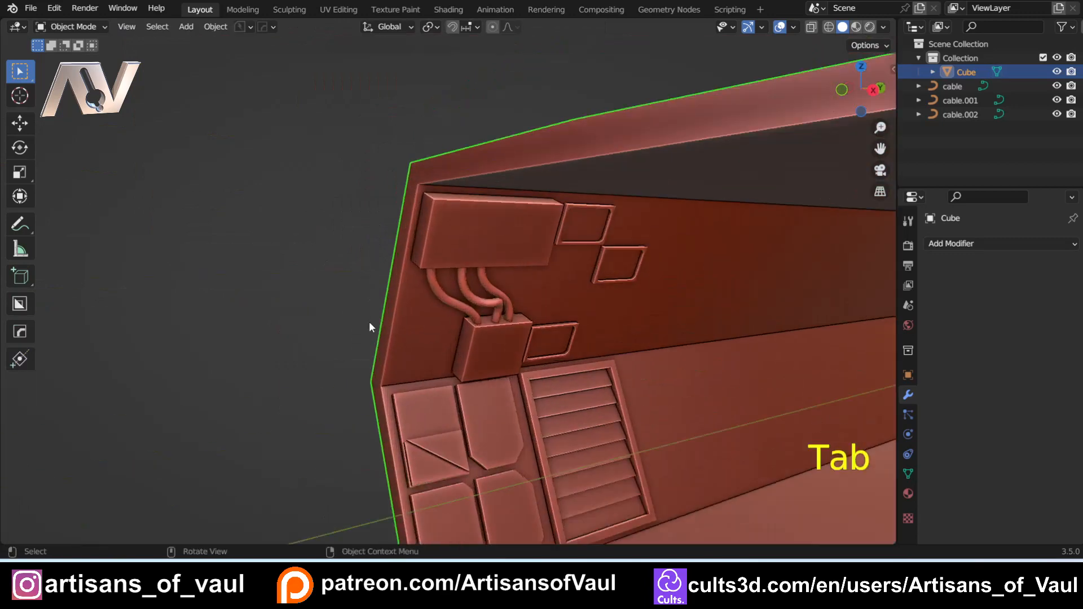
# - Select the three cables between the two boxes and convert them from curves to meshes
pyautogui.click(439, 292)
pyautogui.keyDown('shift'); pyautogui.click(476, 283); pyautogui.keyUp('shift')
pyautogui.keyDown('shift'); pyautogui.click(504, 274); pyautogui.keyUp('shift')
pyautogui.rightClick(503, 274)
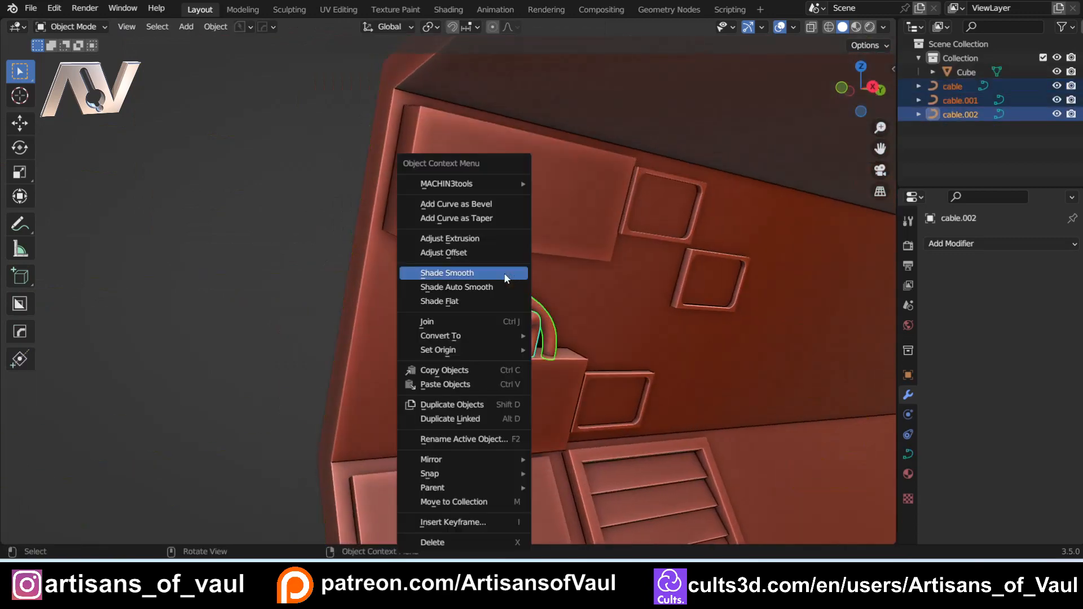
pyautogui.moveTo(486, 336)
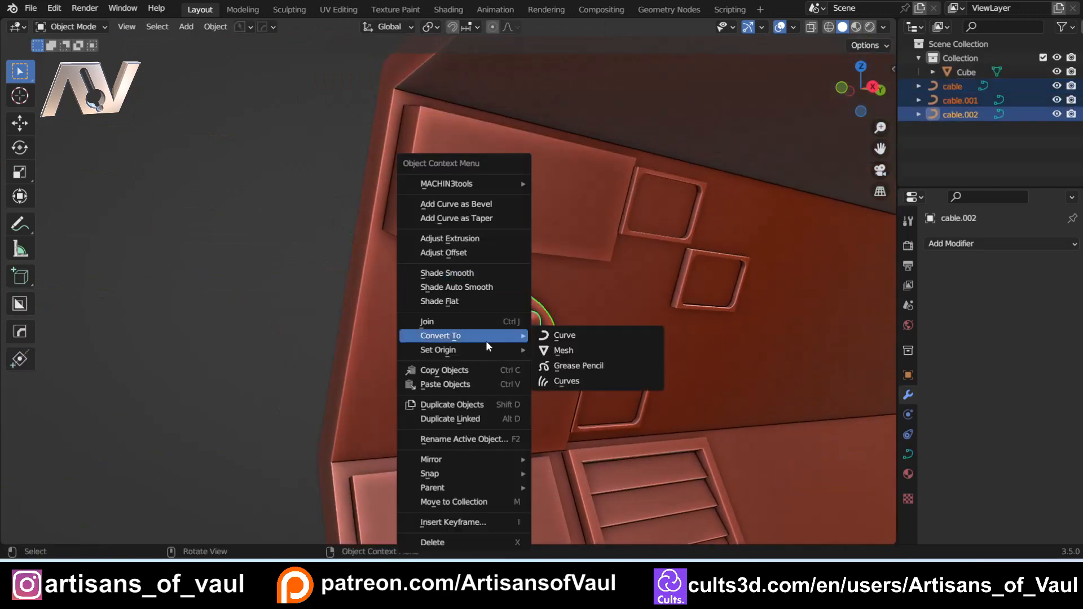
pyautogui.click(566, 352)
# - Run MACHIN3 Clean Up on all three cable meshes with non-manifold selection, and return to Object Mode
pyautogui.press('Tab')
pyautogui.click(441, 321)
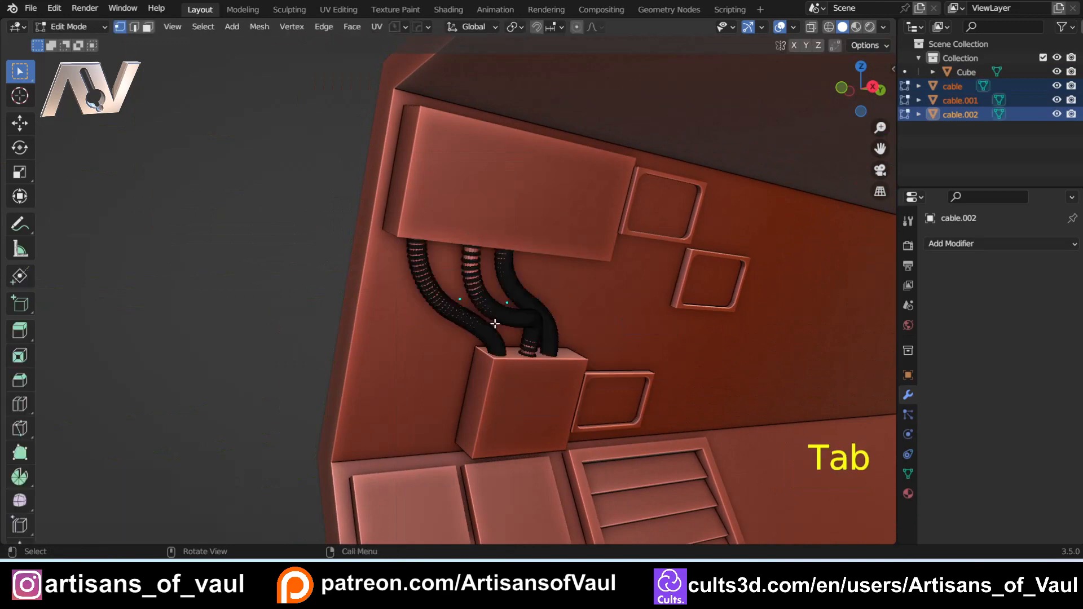
pyautogui.press('3')
pyautogui.scroll(5, 515, 315)
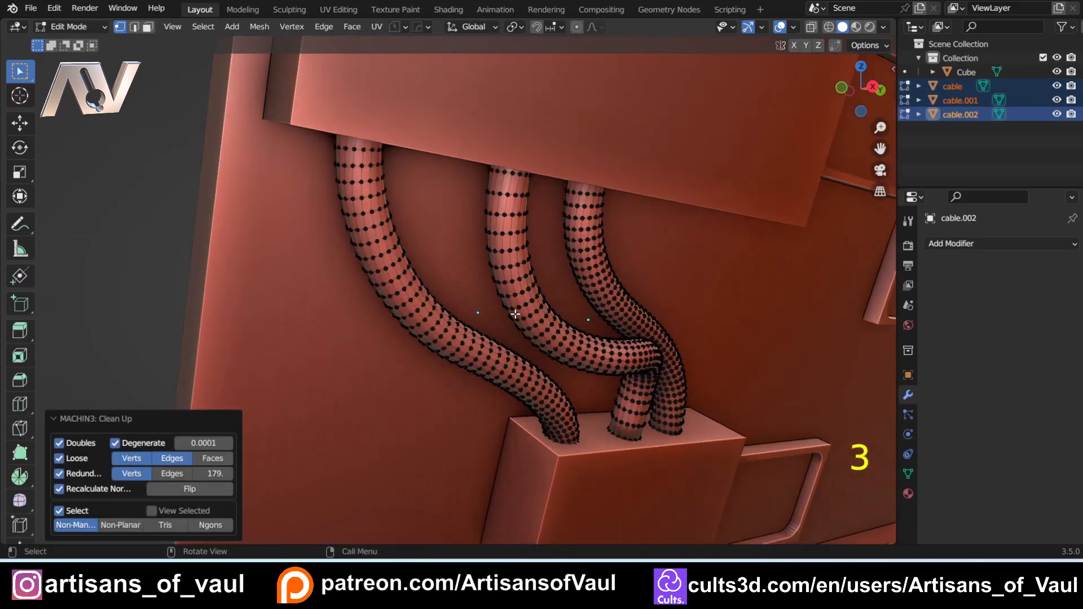
pyautogui.moveTo(411, 242); pyautogui.dragTo(394, 214, button='middle')
pyautogui.press('Tab')
pyautogui.click(397, 89)
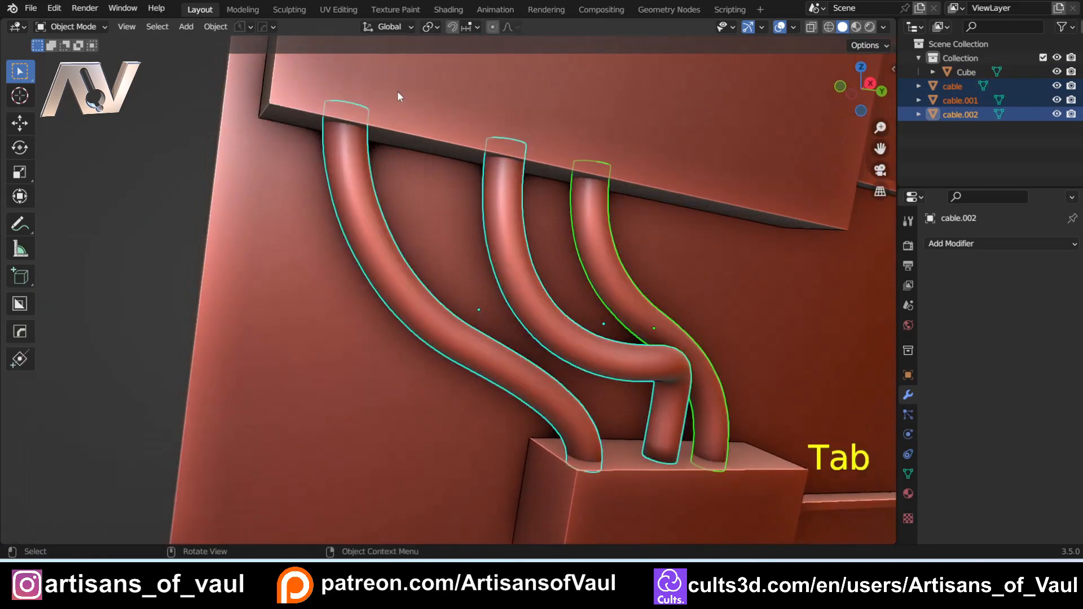
# - Check the cable ends in wireframe, and isolate the leftmost cable for mesh editing in local view
pyautogui.hotkey('shift', 'z')
pyautogui.moveTo(386, 102)
pyautogui.mouseDown(button='middle')
pyautogui.moveTo(355, 225)
pyautogui.moveTo(339, 179)
pyautogui.mouseUp(button='middle')
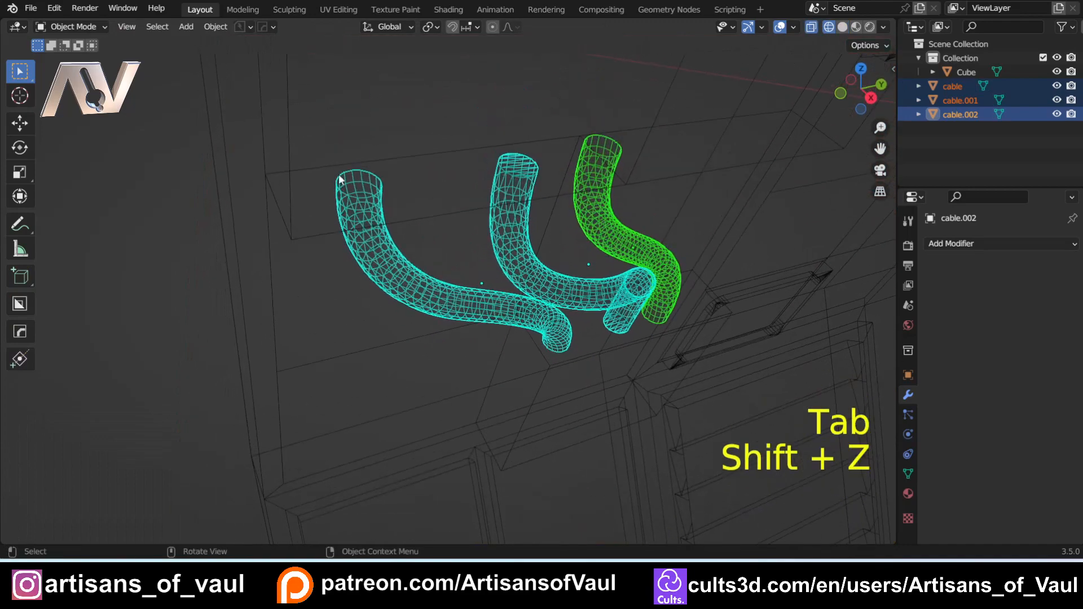
pyautogui.press('shift')
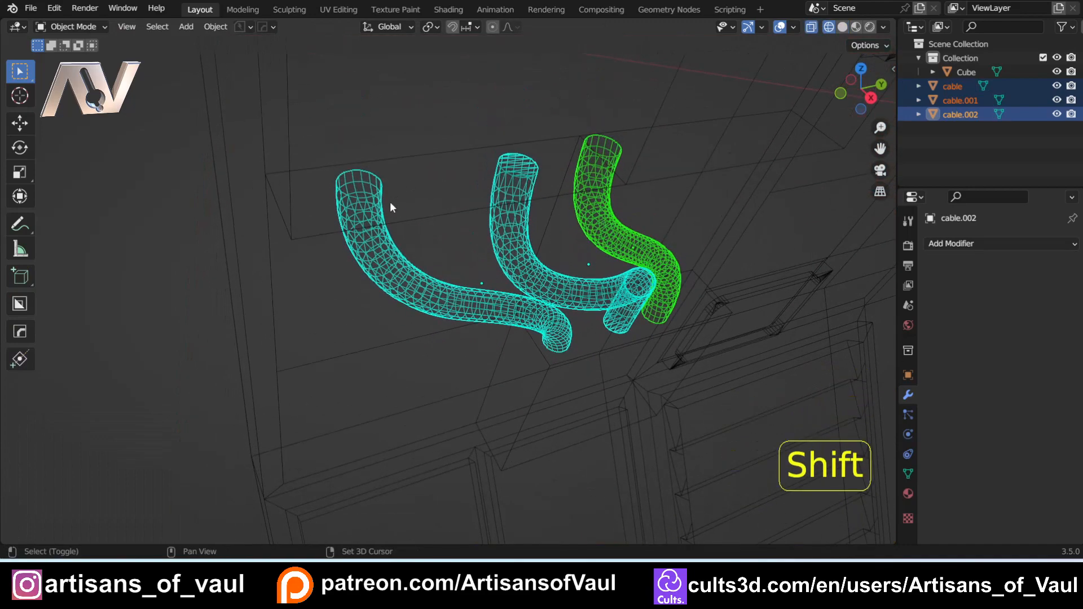
pyautogui.hotkey('shift', 'z')
pyautogui.scroll(3, 379, 215)
pyautogui.click(370, 230)
pyautogui.press('KP_Divide')
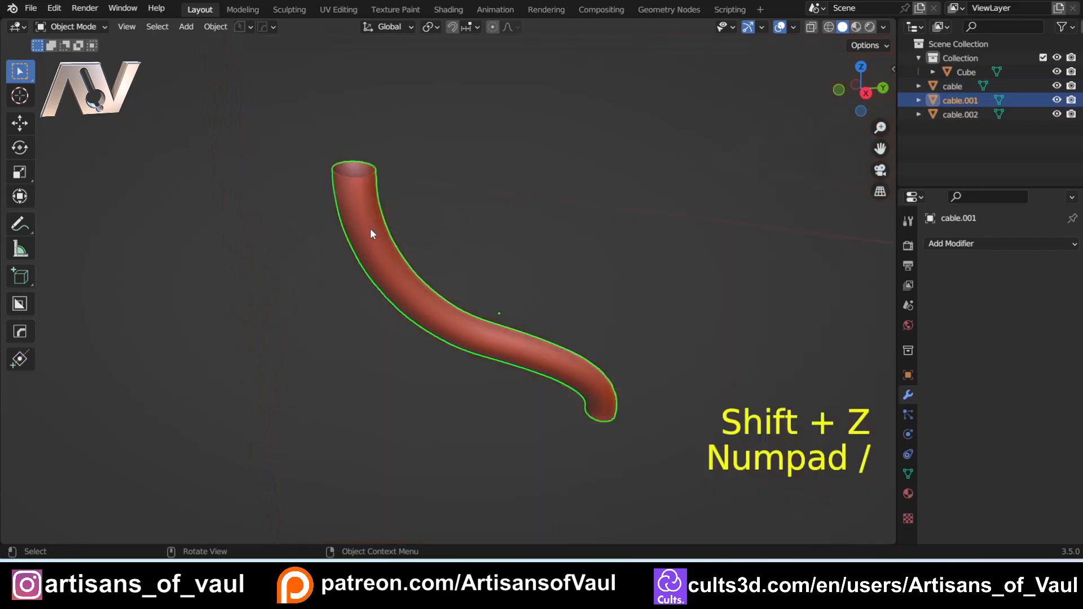
pyautogui.press('Tab')
pyautogui.click(235, 230)
# - Fill the open upper end of the leftmost cable with a face
pyautogui.keyDown('shift'); pyautogui.moveTo(268, 236); pyautogui.dragTo(270, 252, button='middle'); pyautogui.keyUp('shift')
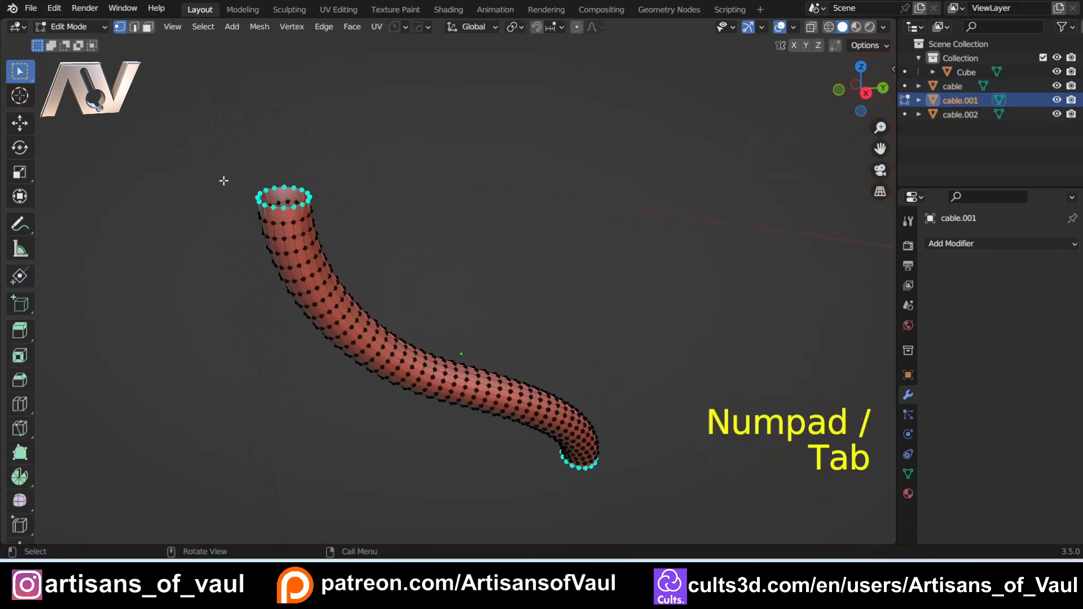
pyautogui.keyDown('shift'); pyautogui.moveTo(223, 179); pyautogui.dragTo(344, 251, button='middle'); pyautogui.keyUp('shift')
pyautogui.scroll(2, 361, 257)
pyautogui.press('alt')
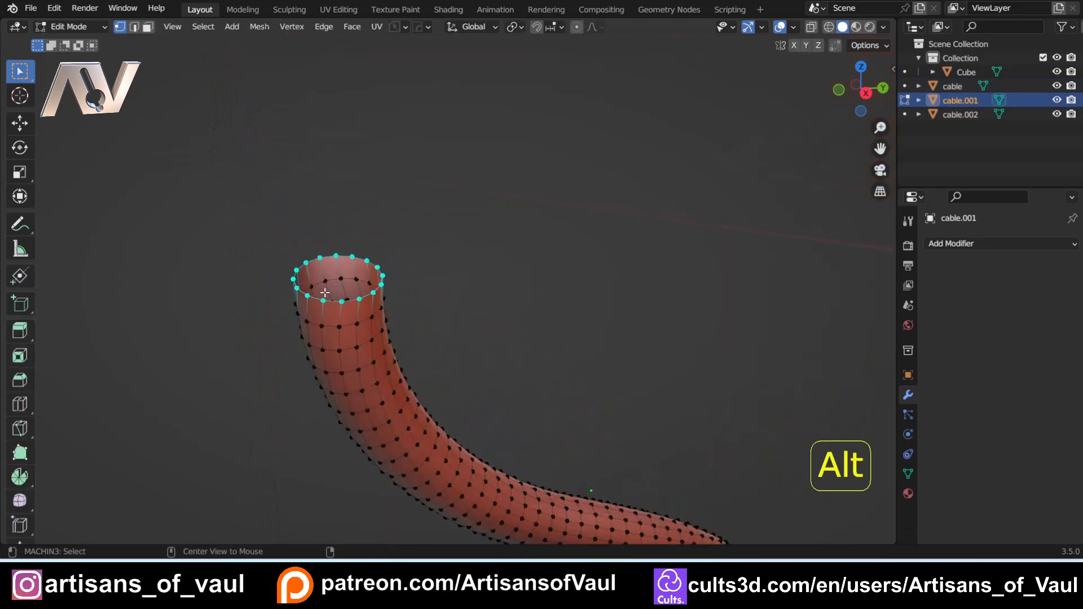
pyautogui.press('f')
pyautogui.scroll(-4, 345, 298)
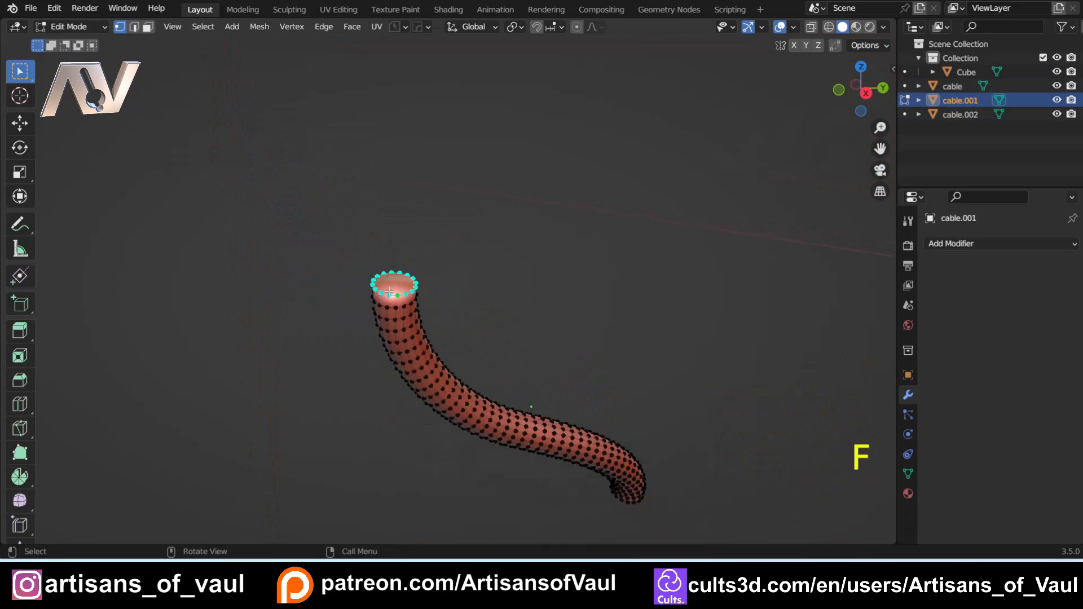
# - Fill the open lower end loop of the leftmost cable with a face and return to the full scene in Object Mode
pyautogui.keyDown('shift'); pyautogui.moveTo(523, 326); pyautogui.dragTo(365, 158, button='middle'); pyautogui.keyUp('shift')
pyautogui.scroll(4, 365, 157)
pyautogui.moveTo(471, 424); pyautogui.dragTo(482, 355, button='middle')
pyautogui.keyDown('shift'); pyautogui.moveTo(534, 305); pyautogui.dragTo(418, 428, button='middle'); pyautogui.keyUp('shift')
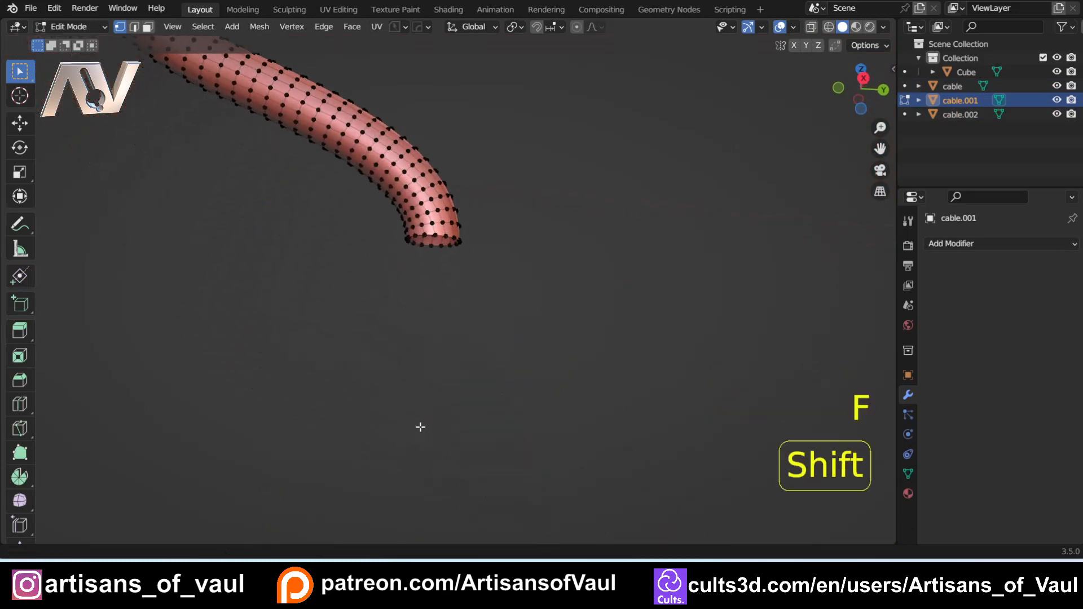
pyautogui.keyDown('alt'); pyautogui.click(426, 243); pyautogui.keyUp('alt')
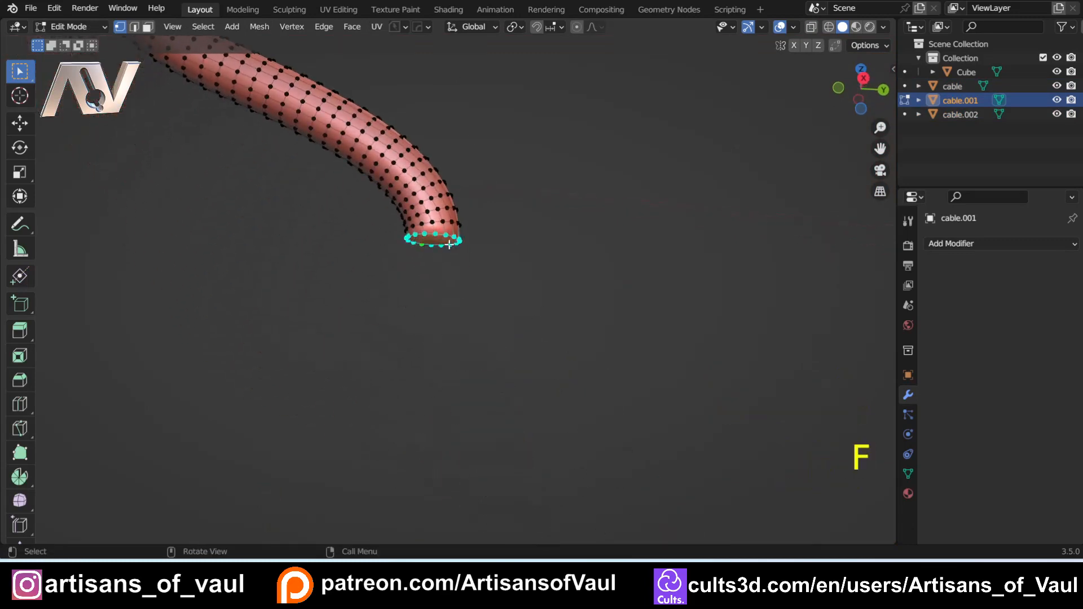
pyautogui.press('KP_Divide')
pyautogui.press('Tab')
pyautogui.click(633, 320)
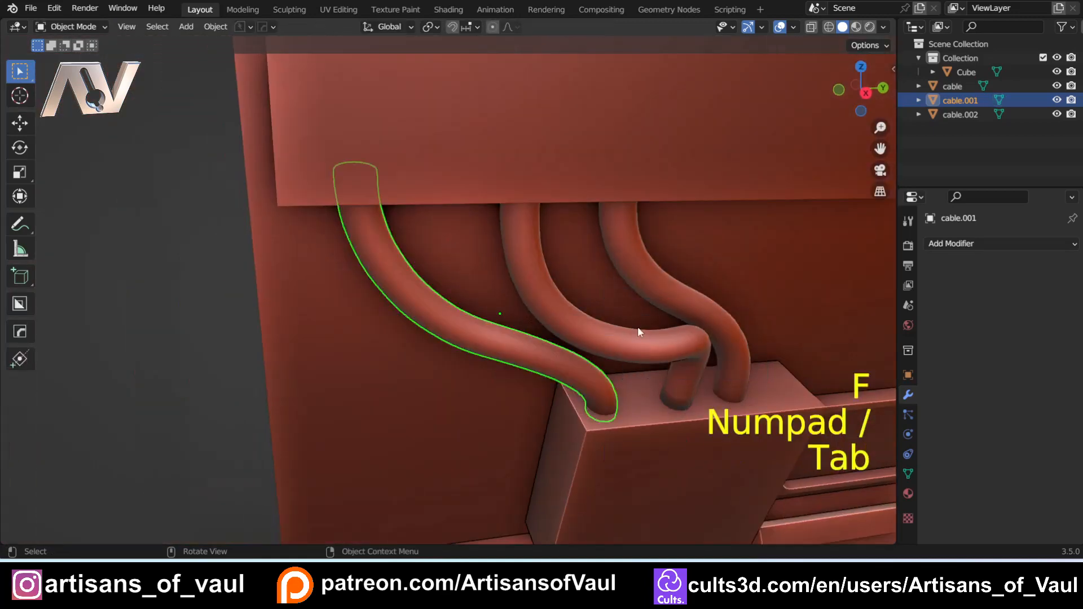
# - Inspect the middle cable's mesh ends in local view and return to Object Mode
pyautogui.click(676, 364)
pyautogui.press('Tab')
pyautogui.click(591, 364)
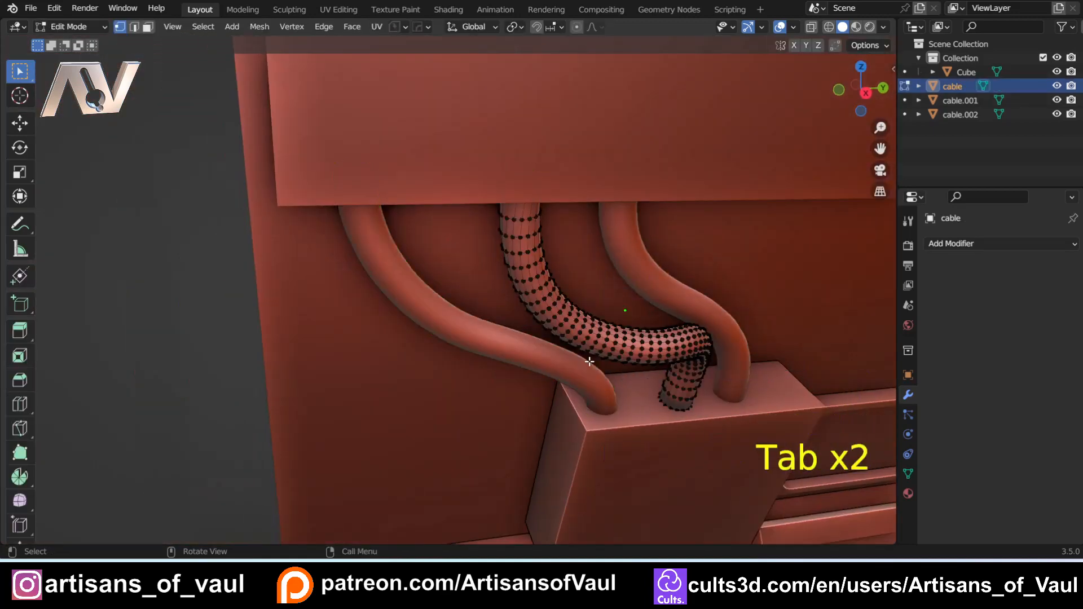
pyautogui.press('KP_Divide')
pyautogui.press('KP_Divide')
pyautogui.press('Tab')
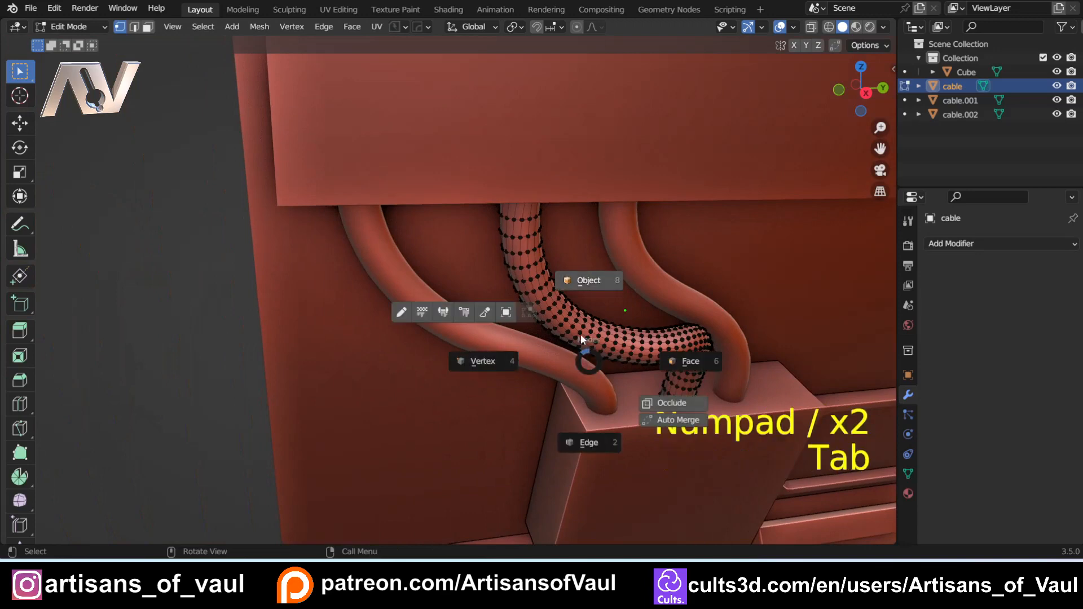
pyautogui.click(638, 265)
# - Isolate the rightmost cable in Edit Mode and fill its open upper end with a face
pyautogui.click(638, 265)
pyautogui.keyDown('shift'); pyautogui.moveTo(573, 284); pyautogui.dragTo(476, 309, button='middle'); pyautogui.keyUp('shift')
pyautogui.press('Tab')
pyautogui.click(416, 295)
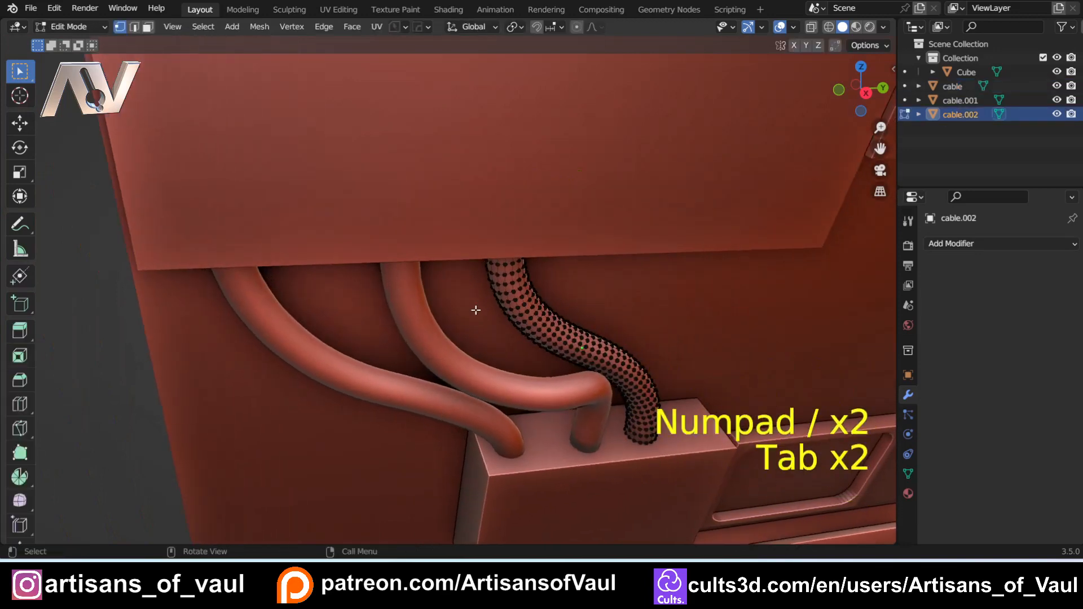
pyautogui.press('KP_Divide')
pyautogui.keyDown('shift'); pyautogui.moveTo(390, 199); pyautogui.dragTo(441, 357, button='middle'); pyautogui.keyUp('shift')
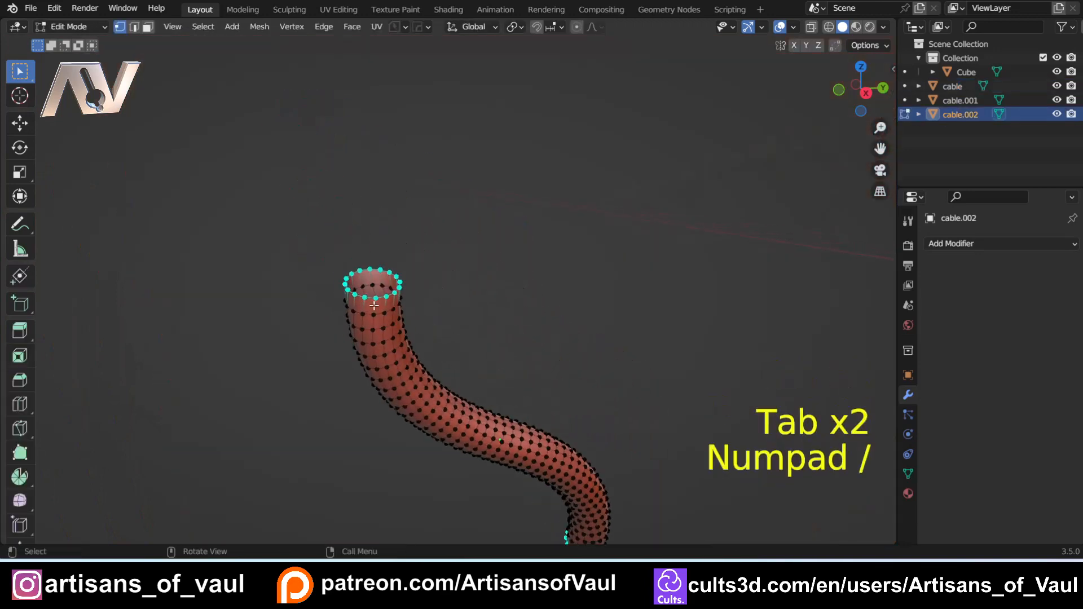
# - Fill the rightmost cable's open lower end with a face and leave Edit Mode and local view
pyautogui.keyDown('shift'); pyautogui.moveTo(559, 372); pyautogui.dragTo(511, 245, button='middle'); pyautogui.keyUp('shift')
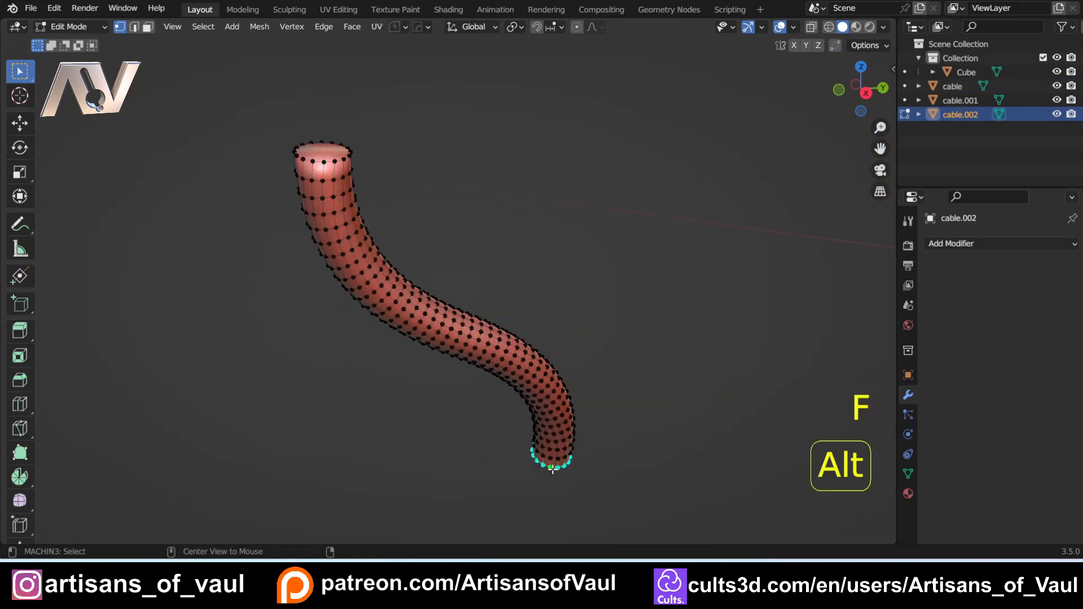
pyautogui.press('f')
pyautogui.press('Tab')
pyautogui.click(550, 355)
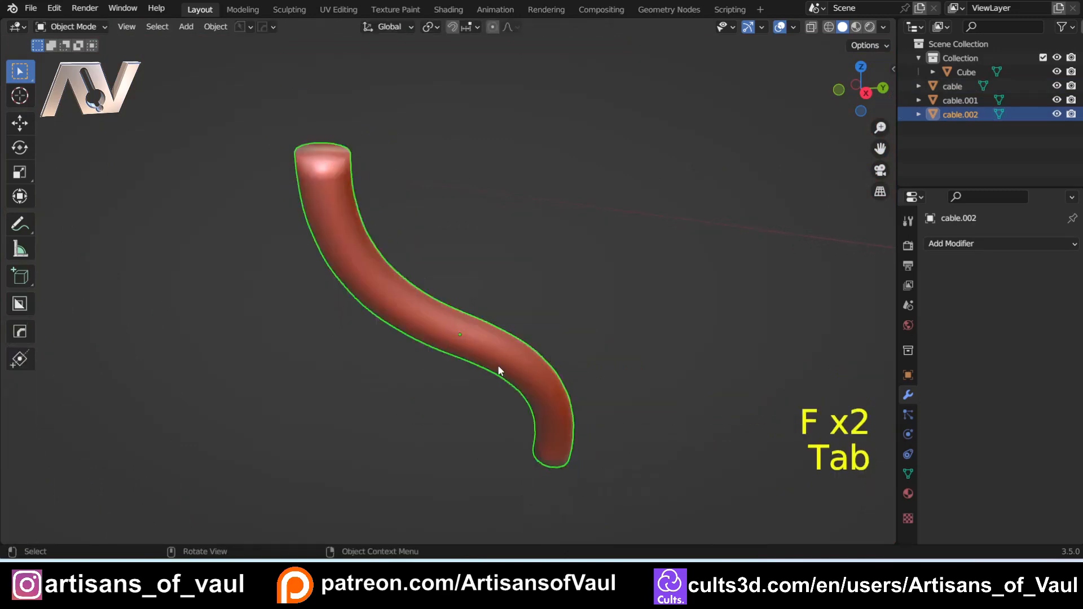
pyautogui.press('KP_Divide')
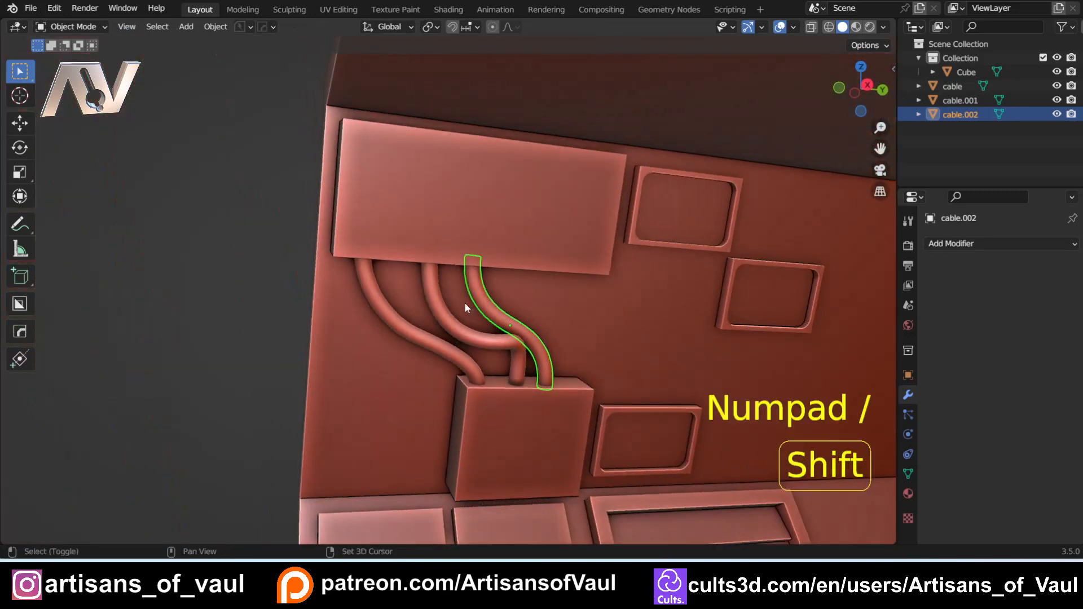
# - Select all three cables with the corridor mesh as active object and join them with a Hard Ops union boolean
pyautogui.keyDown('shift'); pyautogui.click(443, 309); pyautogui.keyUp('shift')
pyautogui.keyDown('shift'); pyautogui.click(415, 316); pyautogui.keyUp('shift')
pyautogui.keyDown('shift'); pyautogui.click(405, 217); pyautogui.keyUp('shift')
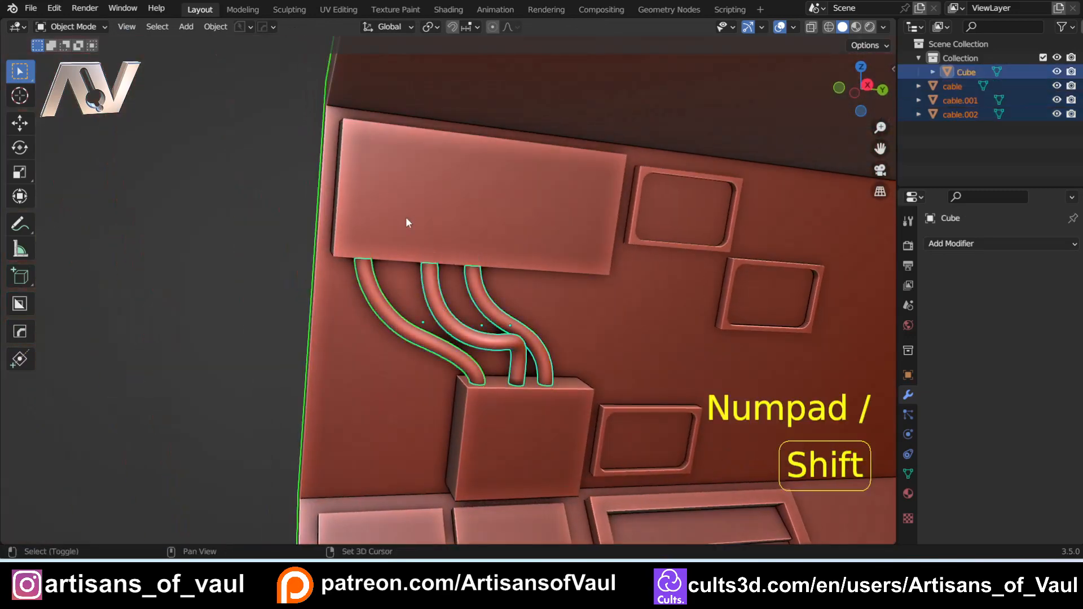
pyautogui.press('ctrl+KP_Add')
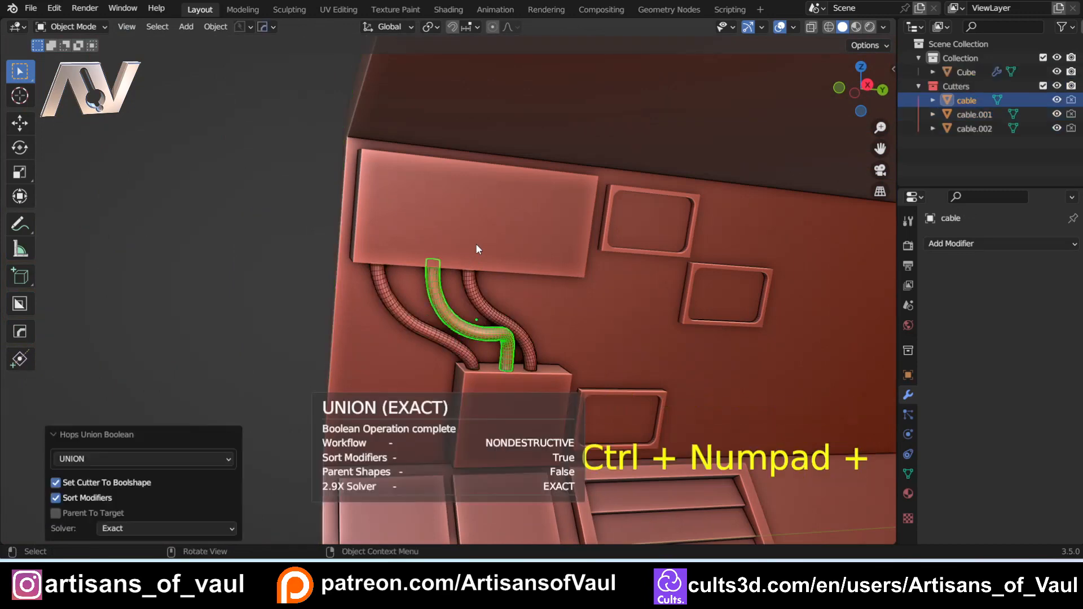
# - Hide the three cable cutter objects one after another
pyautogui.scroll(2, 417, 278)
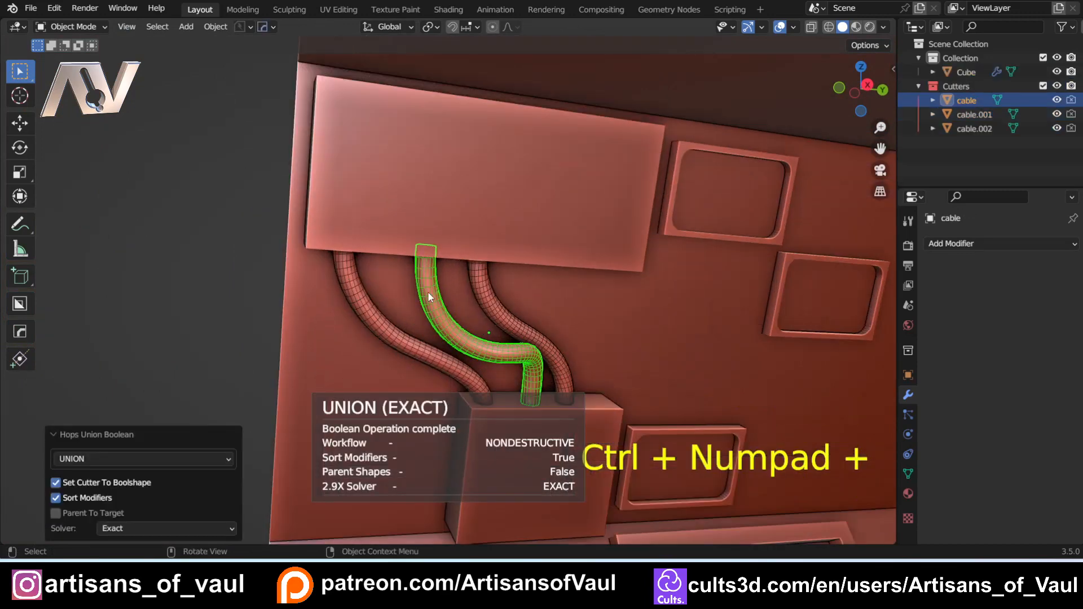
pyautogui.press('h')
pyautogui.click(474, 293)
pyautogui.press('h')
pyautogui.click(365, 323)
pyautogui.press('h')
pyautogui.scroll(-3, 398, 238)
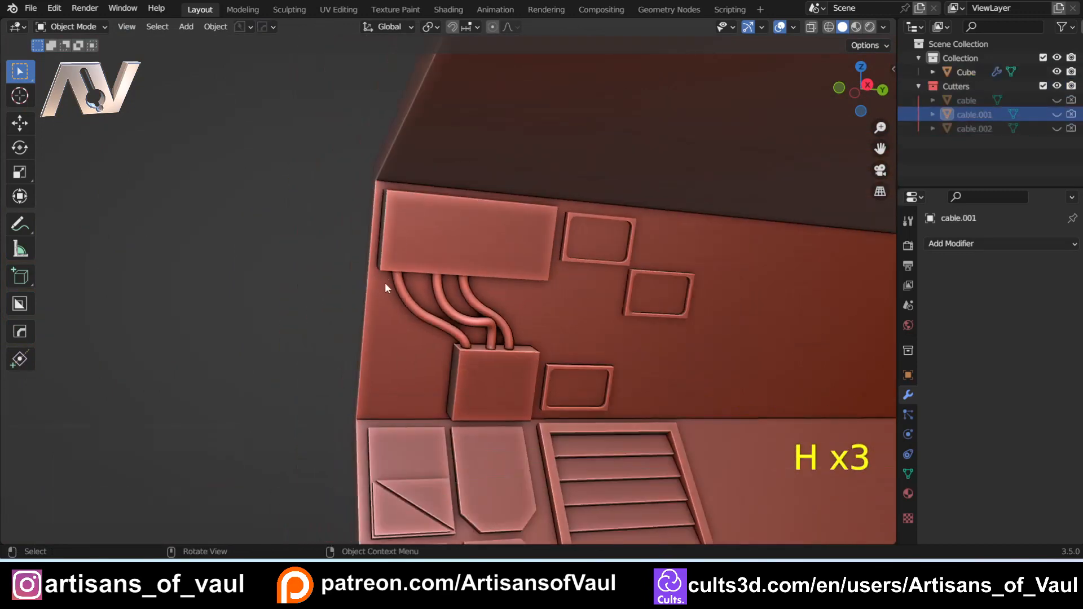
# - Select the corridor mesh and apply all of its boolean modifiers
pyautogui.moveTo(387, 283); pyautogui.dragTo(450, 294, button='middle')
pyautogui.click(393, 242)
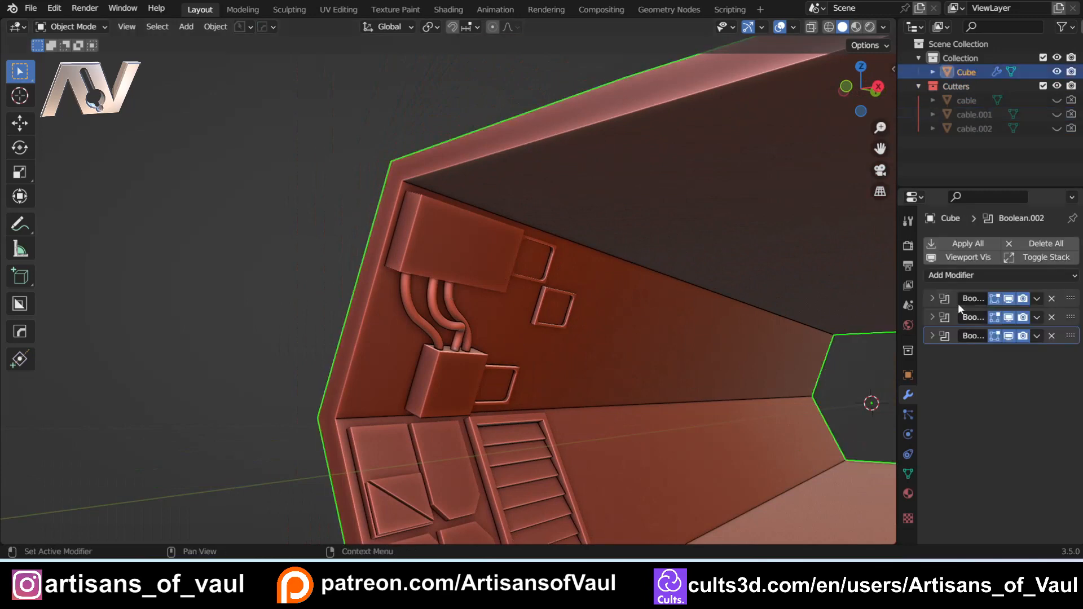
pyautogui.click(966, 244)
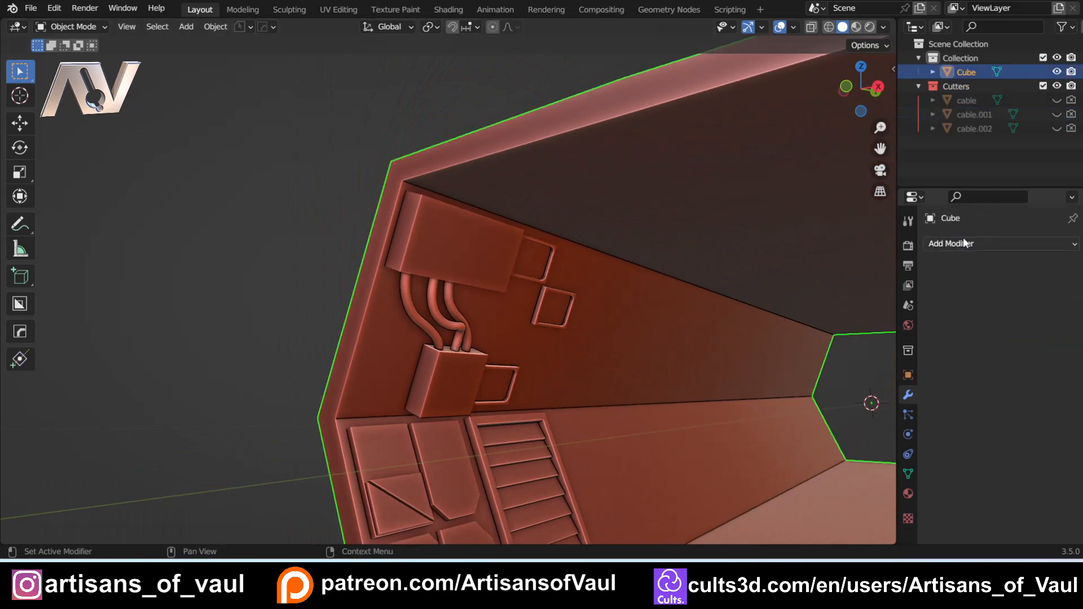
pyautogui.moveTo(422, 303); pyautogui.dragTo(418, 327, button='middle')
# - Try to mirror the corridor along the X axis with a mirror modifier
pyautogui.hotkey('alt', 'x')
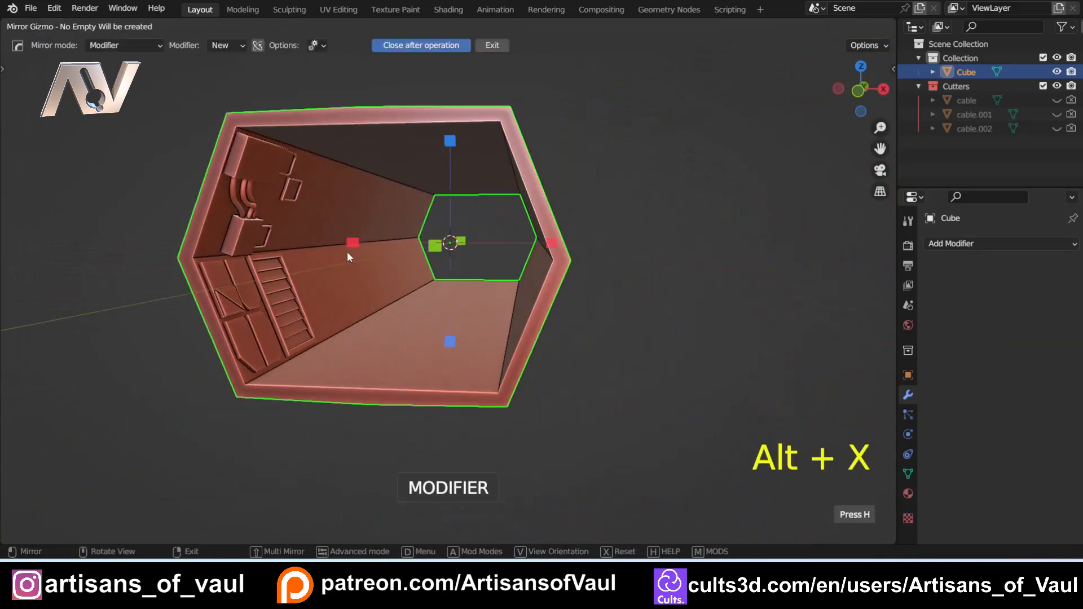
pyautogui.click(347, 252)
pyautogui.moveTo(347, 252); pyautogui.dragTo(443, 333, button='middle')
pyautogui.hotkey('ctrl', 'z')
pyautogui.press('Tab')
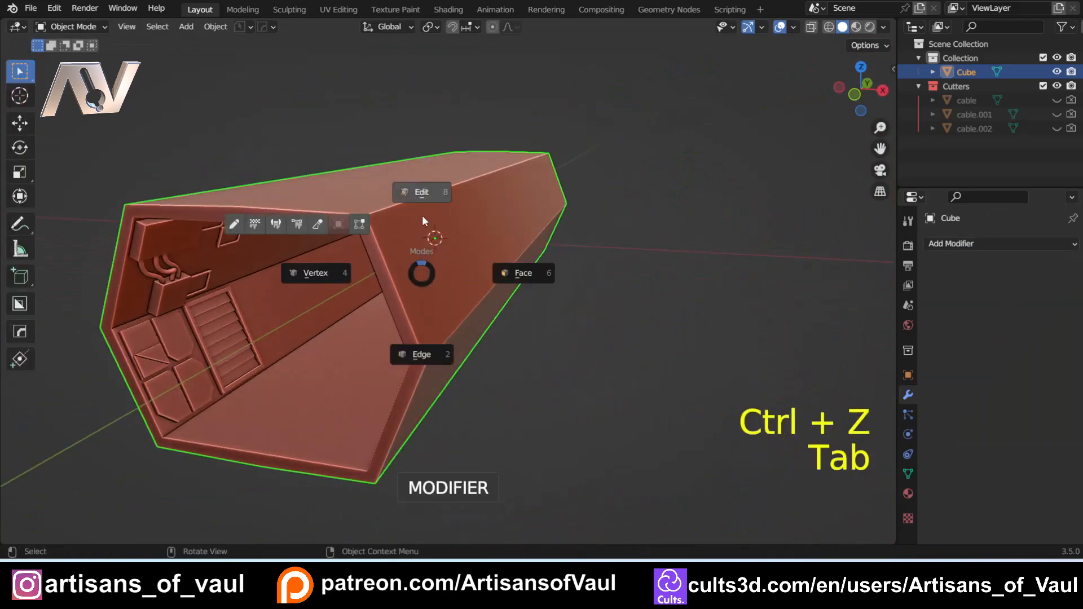
pyautogui.moveTo(370, 261); pyautogui.dragTo(350, 290, button='middle')
pyautogui.press('Tab')
# - Duplicate the corridor, move the copy about 17.27 along the global X axis, and hide it
pyautogui.hotkey('shift', 'd')
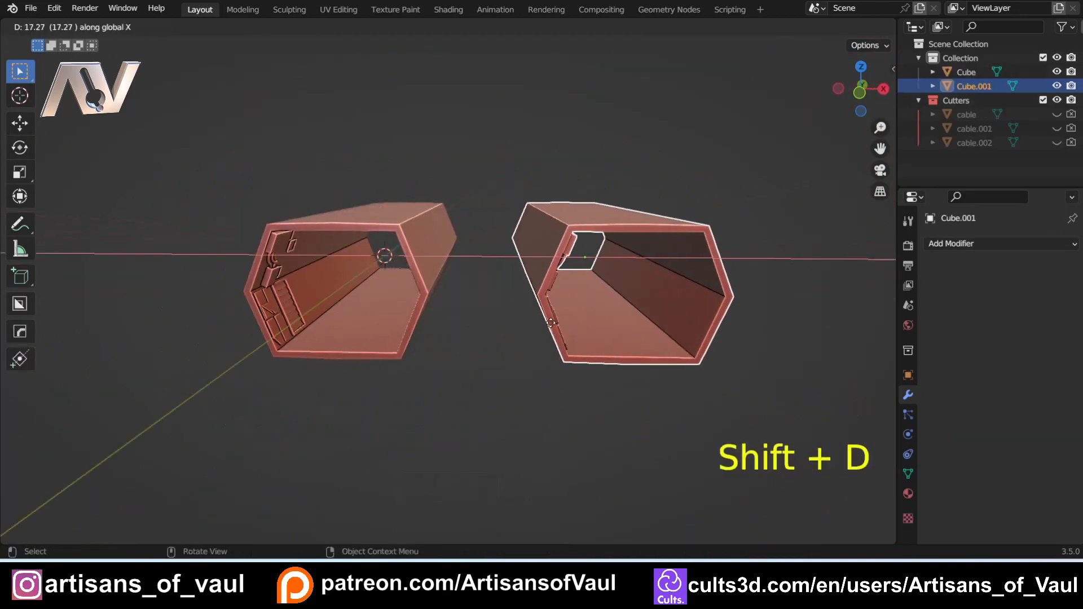
pyautogui.click(553, 323)
pyautogui.click(515, 316)
pyautogui.moveTo(514, 316); pyautogui.dragTo(577, 263, button='middle')
pyautogui.click(578, 263)
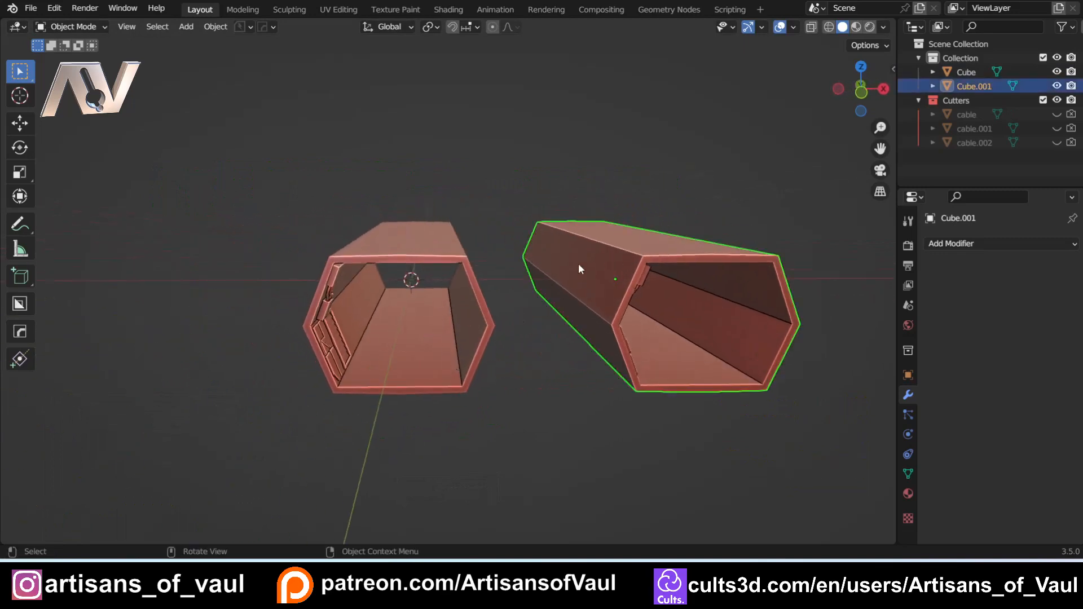
pyautogui.press('h')
# - Select the original corridor and mirror its detailed wall side across X with a bisecting, flipped Hard Ops mirror modifier
pyautogui.scroll(4, 467, 303)
pyautogui.click(475, 289)
pyautogui.moveTo(475, 289); pyautogui.dragTo(582, 311, button='middle')
pyautogui.scroll(-2, 482, 330)
pyautogui.keyDown('shift'); pyautogui.moveTo(581, 312); pyautogui.dragTo(481, 314, button='middle'); pyautogui.keyUp('shift')
pyautogui.moveTo(481, 313); pyautogui.dragTo(497, 330, button='middle')
pyautogui.moveTo(424, 327); pyautogui.dragTo(378, 326, button='middle')
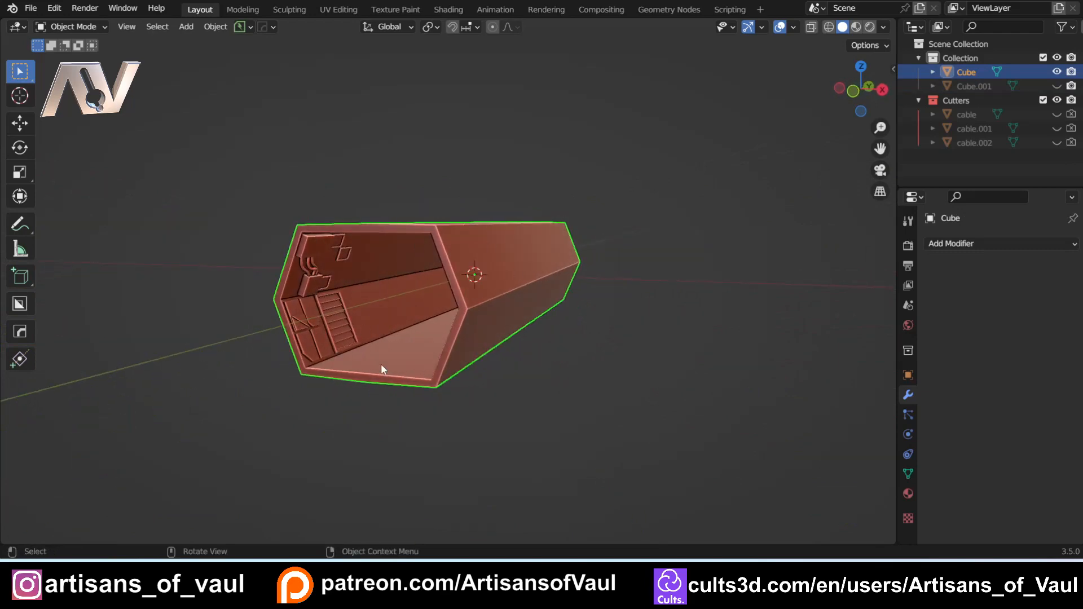
pyautogui.moveTo(381, 370); pyautogui.dragTo(376, 315, button='middle')
pyautogui.hotkey('alt', 'x')
pyautogui.click(291, 281)
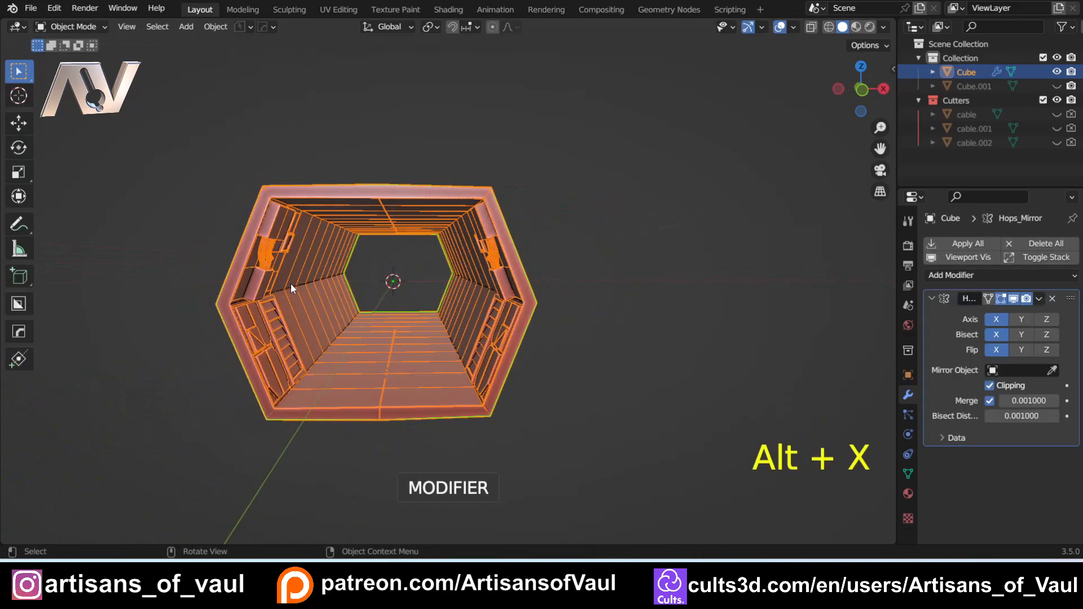
pyautogui.moveTo(357, 450); pyautogui.dragTo(394, 387, button='middle')
# - Delete the faces of all plain corridor sections, keeping only the two detailed wall sections at the start
pyautogui.press('Tab')
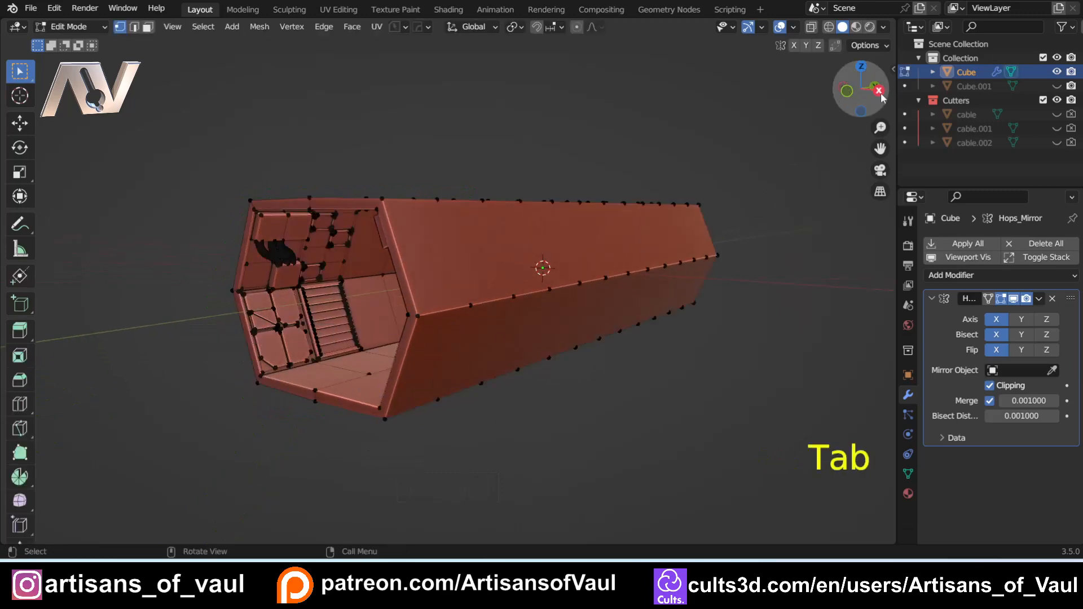
pyautogui.click(879, 91)
pyautogui.hotkey('shift', 'z')
pyautogui.keyDown('shift'); pyautogui.moveTo(595, 271); pyautogui.dragTo(288, 223, button='middle'); pyautogui.keyUp('shift')
pyautogui.scroll(-2, 272, 153)
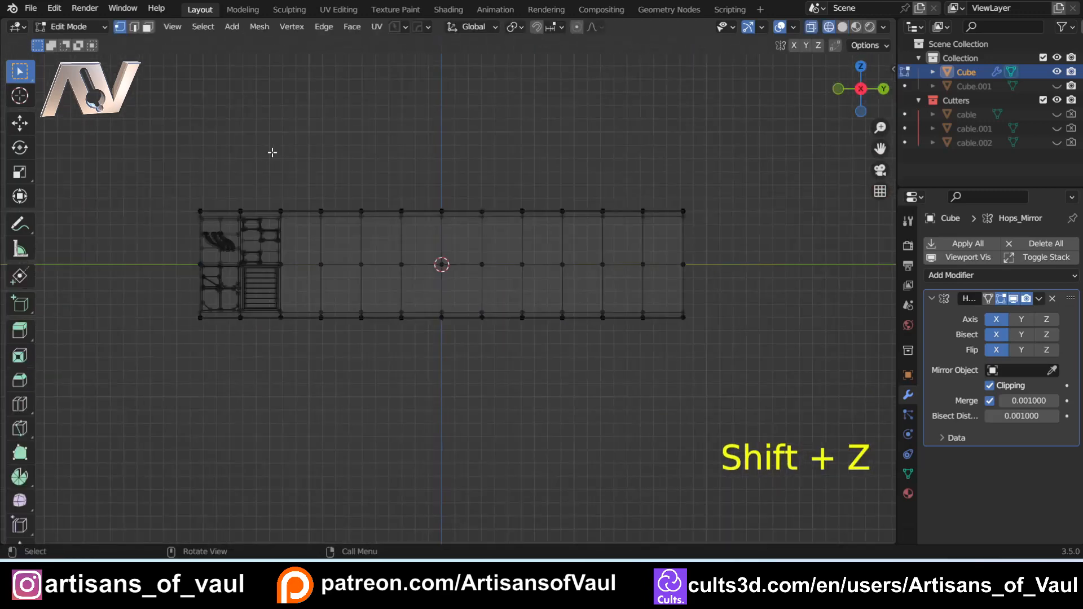
pyautogui.moveTo(298, 137); pyautogui.dragTo(745, 402)
pyautogui.press('x')
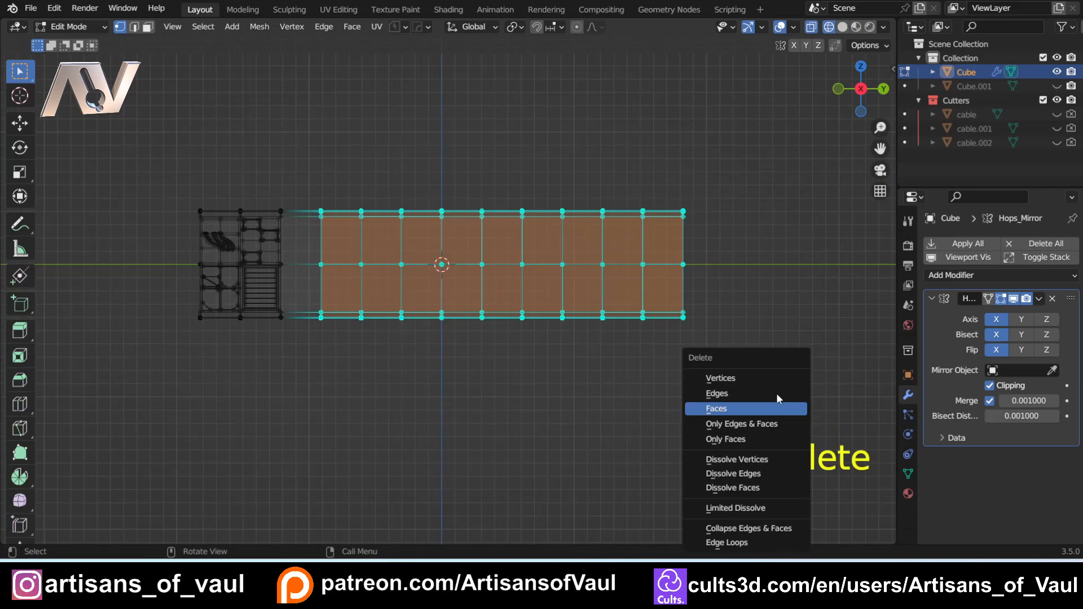
pyautogui.click(777, 407)
pyautogui.hotkey('shift', 'z')
# - Fill the gap between the inner and outer ceiling edges at the cut end with a new face
pyautogui.moveTo(506, 235)
pyautogui.mouseDown(button='middle')
pyautogui.moveTo(504, 251)
pyautogui.moveTo(384, 354)
pyautogui.moveTo(395, 319)
pyautogui.mouseUp(button='middle')
pyautogui.scroll(3, 415, 367)
pyautogui.press('Tab')
pyautogui.moveTo(426, 387)
pyautogui.keyDown('shift'); pyautogui.mouseDown(button='middle')
pyautogui.moveTo(438, 320)
pyautogui.moveTo(414, 370)
pyautogui.mouseUp(button='middle'); pyautogui.keyUp('shift')
pyautogui.scroll(4, 437, 320)
pyautogui.click(392, 312)
pyautogui.keyDown('shift'); pyautogui.click(393, 340); pyautogui.keyUp('shift')
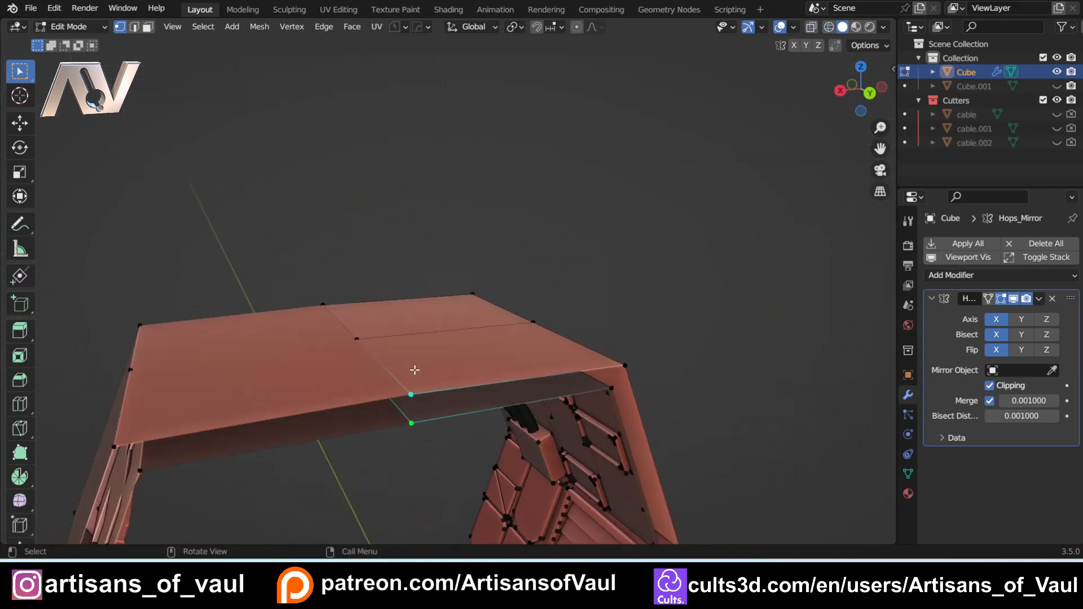
pyautogui.press('Tab')
pyautogui.moveTo(419, 432); pyautogui.dragTo(430, 384, button='middle')
pyautogui.keyDown('shift'); pyautogui.click(475, 321); pyautogui.keyUp('shift')
pyautogui.keyDown('shift'); pyautogui.click(472, 343); pyautogui.keyUp('shift')
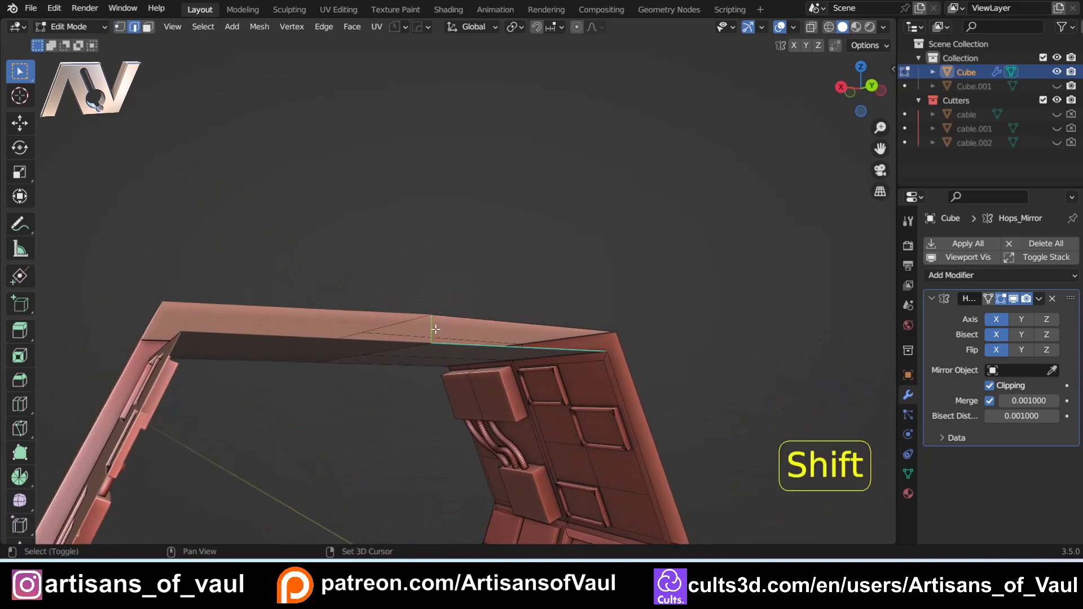
pyautogui.keyDown('shift'); pyautogui.click(504, 317); pyautogui.keyUp('shift')
pyautogui.press('f')
pyautogui.press('Tab')
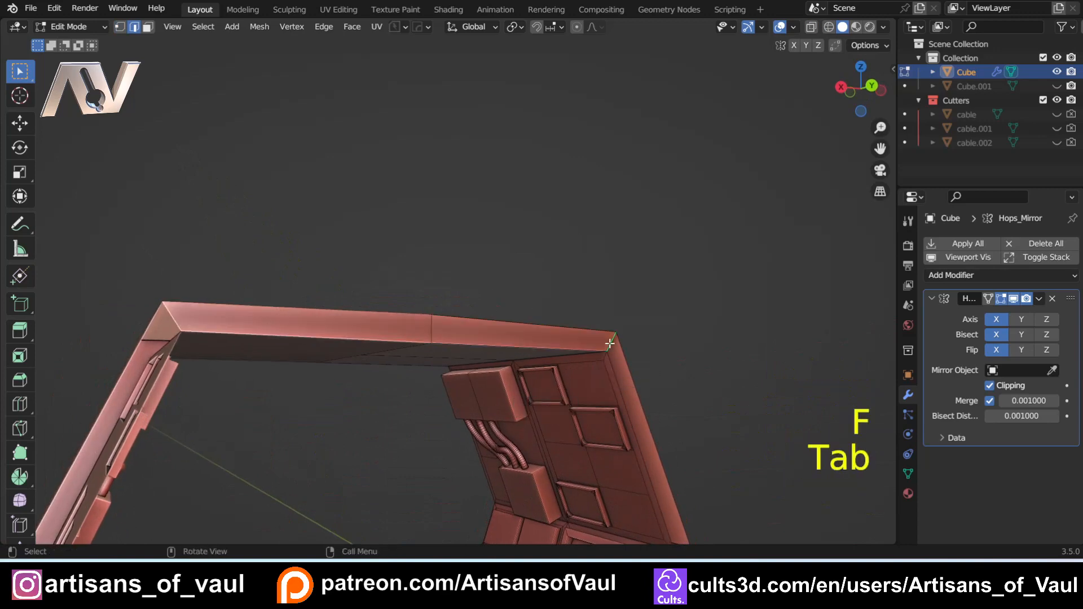
# - Fill the remaining gaps around the rim of the cut end with faces and return to object mode
pyautogui.moveTo(604, 350); pyautogui.dragTo(510, 233, button='middle')
pyautogui.scroll(-6, 511, 233)
pyautogui.press('f')
pyautogui.press('f')
pyautogui.press('f')
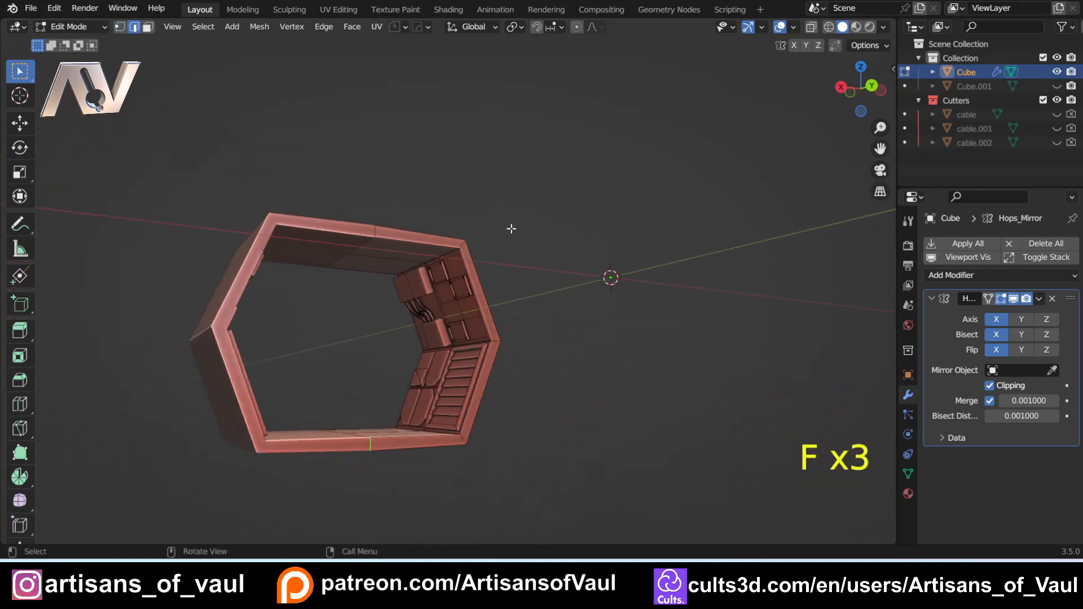
pyautogui.press('Tab')
pyautogui.click(518, 191)
# - Add an array modifier to the corridor section with a count of 8 and relative offsets of X 0 and Y 1
pyautogui.moveTo(518, 191); pyautogui.dragTo(781, 275, button='middle')
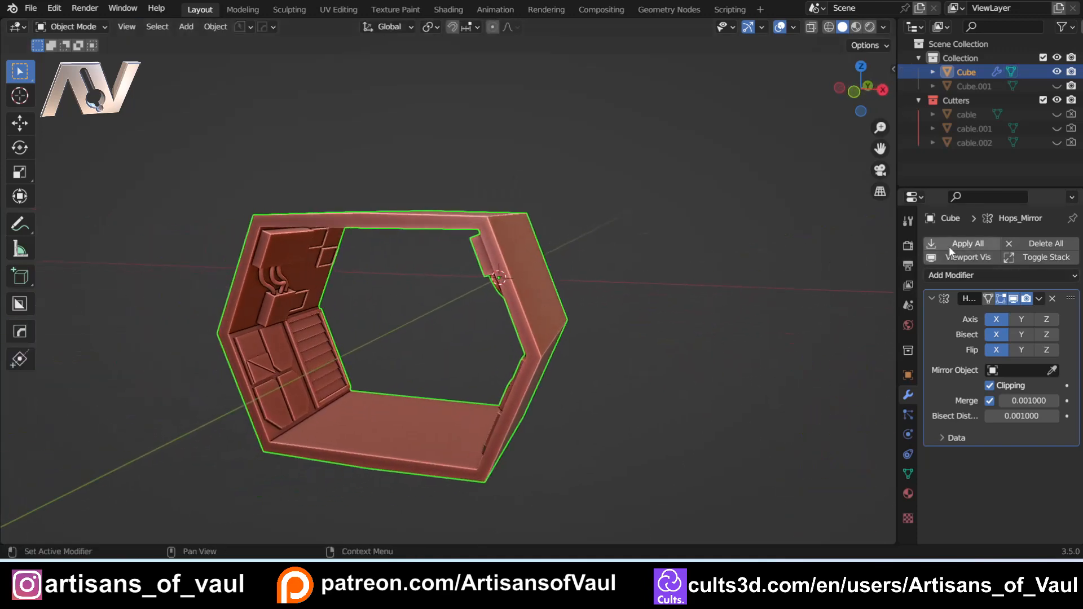
pyautogui.click(941, 277)
pyautogui.click(798, 314)
pyautogui.moveTo(700, 297); pyautogui.dragTo(627, 311, button='middle')
pyautogui.scroll(-4, 984, 463)
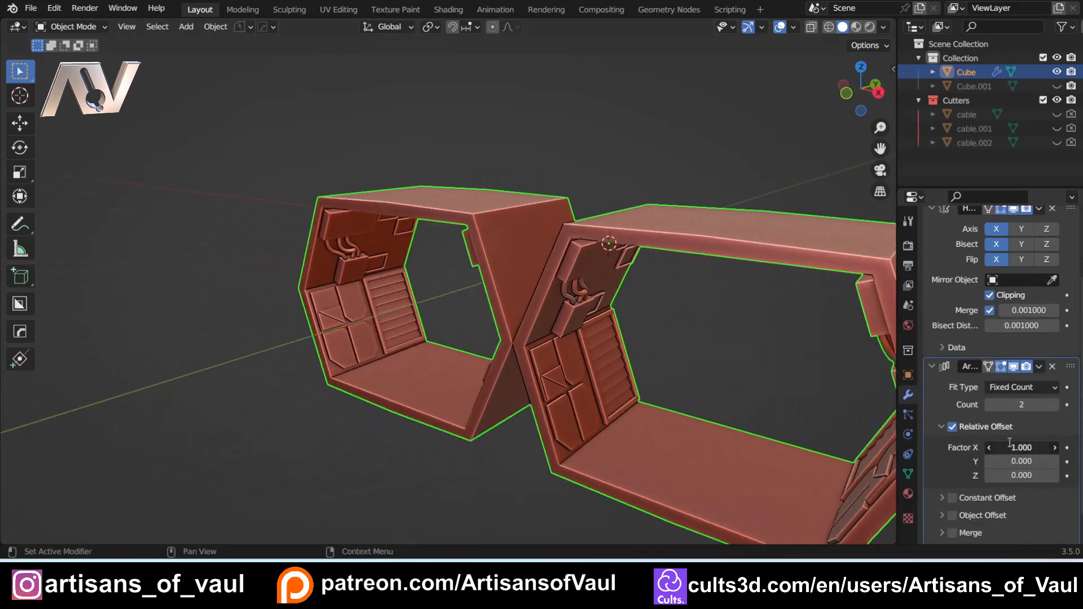
pyautogui.write('0')
pyautogui.press('Return')
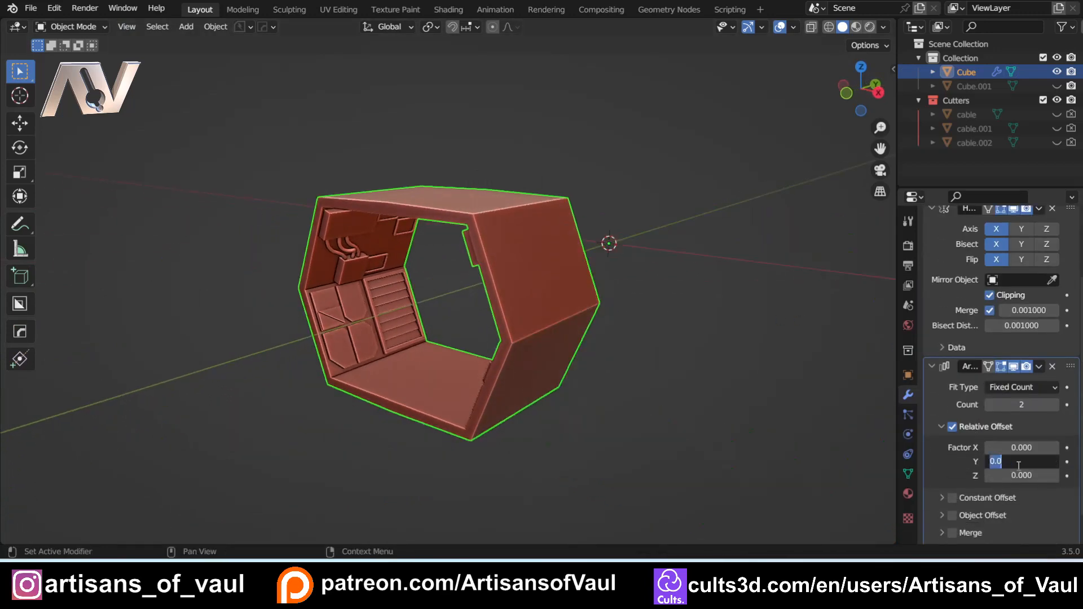
pyautogui.write('1')
pyautogui.press('Return')
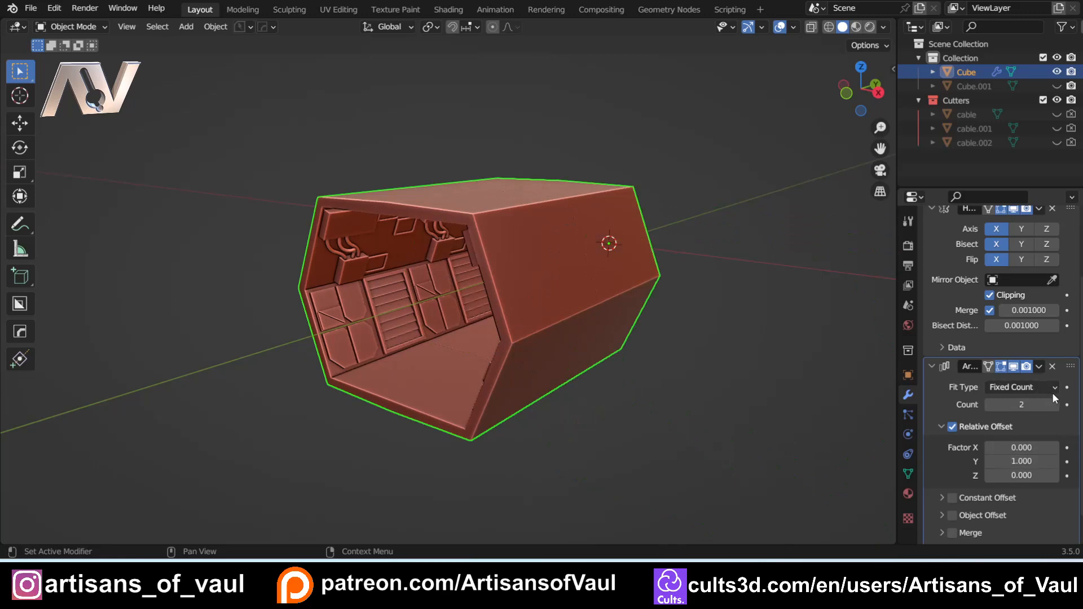
pyautogui.moveTo(1022, 405); pyautogui.dragTo(1055, 404)
# - Examine the repeated corridor from inside and from its open end, checking how the wall panels repeat
pyautogui.moveTo(440, 367); pyautogui.dragTo(478, 260, button='middle')
pyautogui.scroll(-6, 460, 343)
pyautogui.scroll(5, 476, 255)
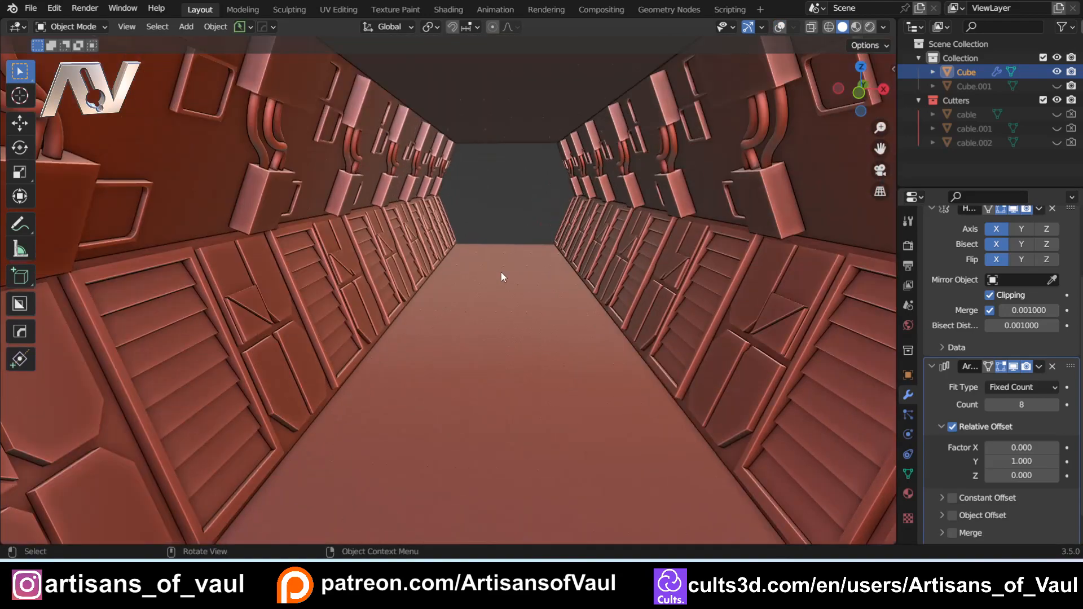
pyautogui.scroll(6, 490, 296)
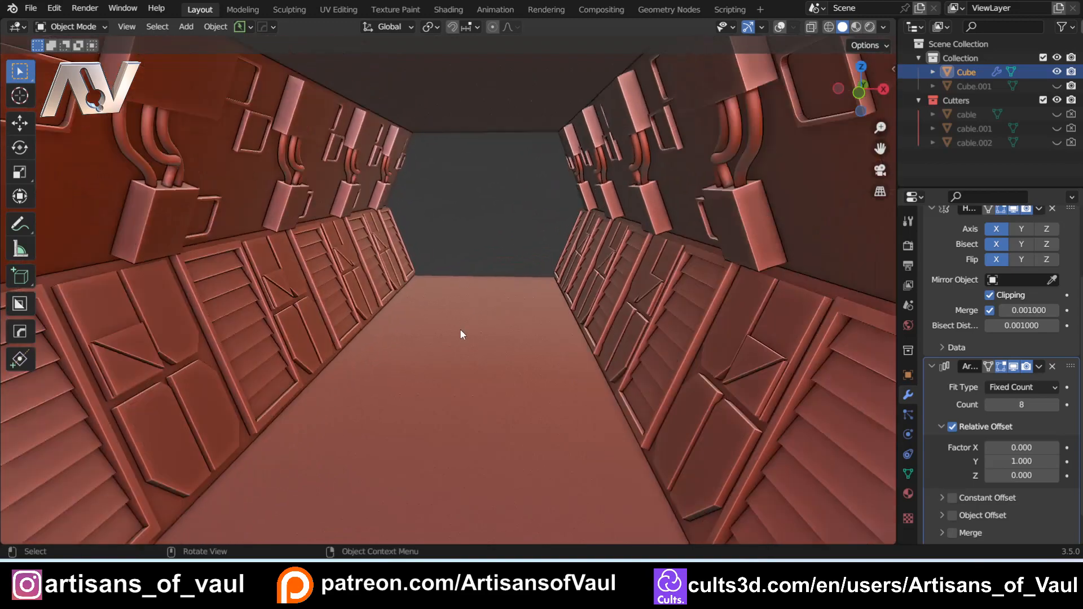
pyautogui.scroll(6, 460, 332)
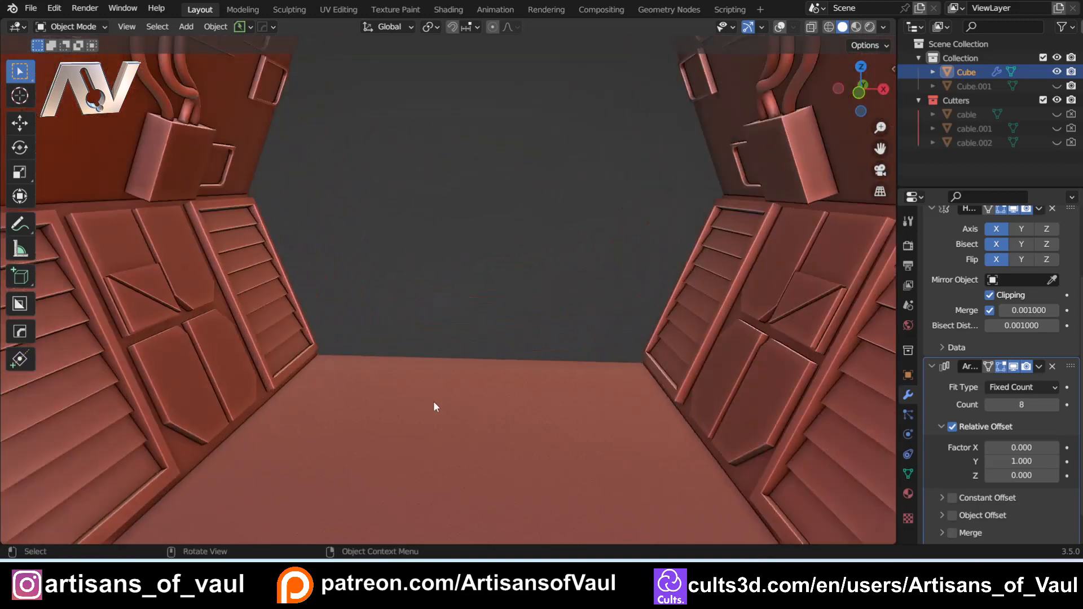
pyautogui.scroll(-3, 434, 401)
pyautogui.moveTo(433, 401); pyautogui.dragTo(467, 353, button='middle')
pyautogui.scroll(-8, 507, 361)
pyautogui.scroll(8, 499, 346)
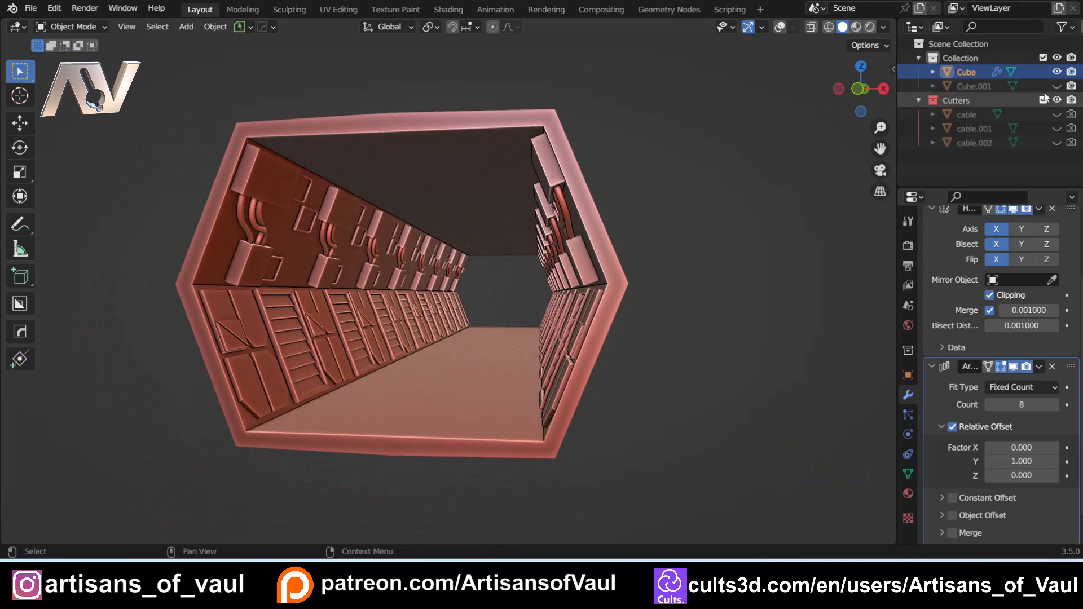
# - Restore the viewport overlays, then hide the arrayed corridor and unhide and select its duplicate, Cube.001
pyautogui.click(781, 27)
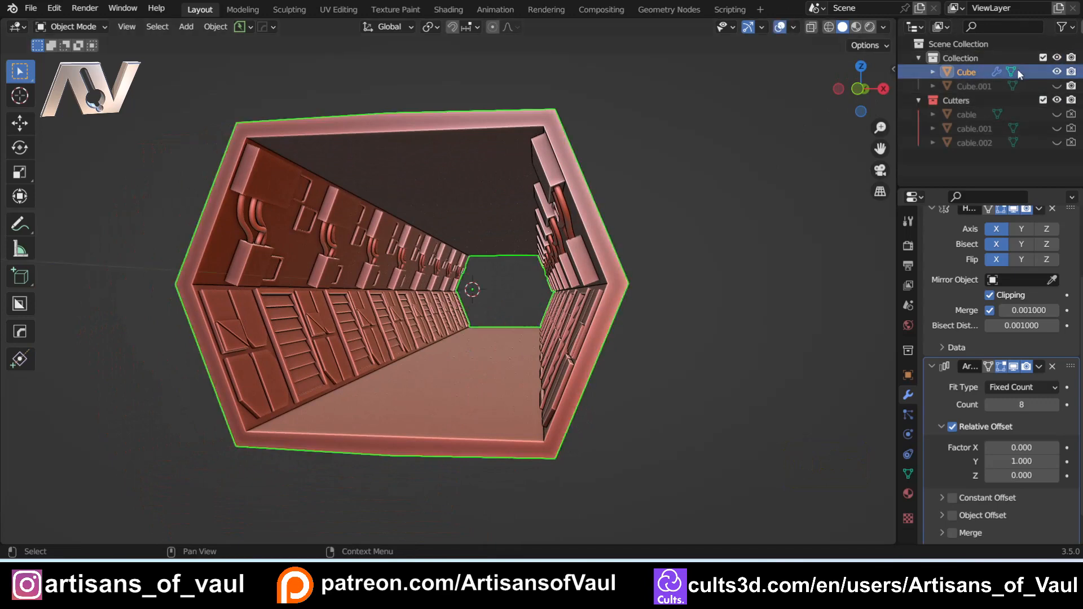
pyautogui.click(1057, 72)
pyautogui.moveTo(1057, 72); pyautogui.dragTo(1057, 85)
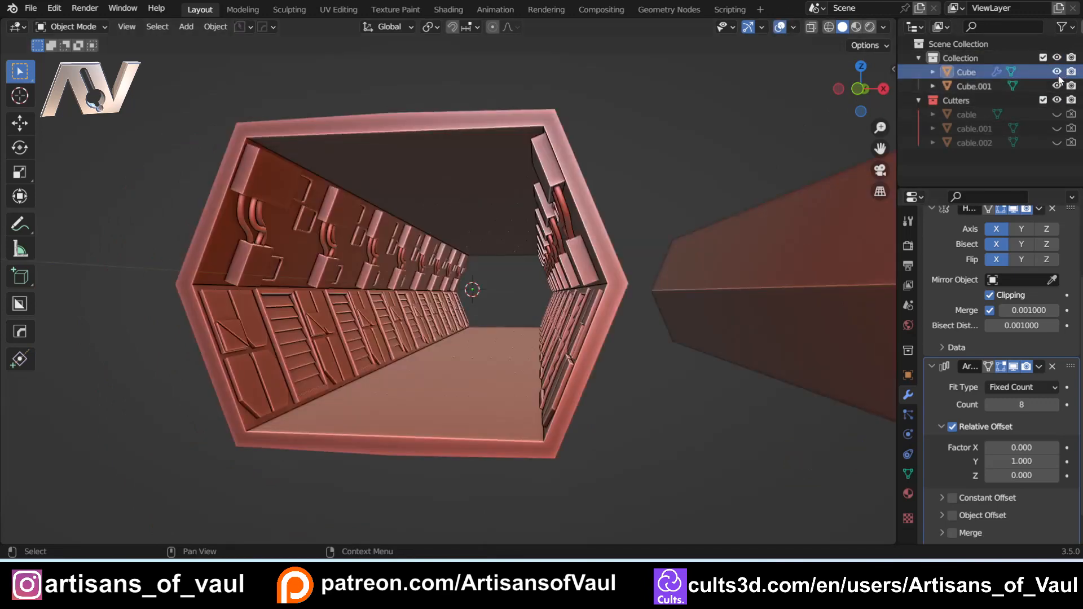
pyautogui.click(1057, 72)
pyautogui.scroll(-5, 650, 256)
pyautogui.moveTo(650, 255); pyautogui.dragTo(422, 340, button='middle')
pyautogui.scroll(5, 365, 285)
pyautogui.click(283, 337)
pyautogui.scroll(3, 422, 340)
pyautogui.scroll(-2, 431, 332)
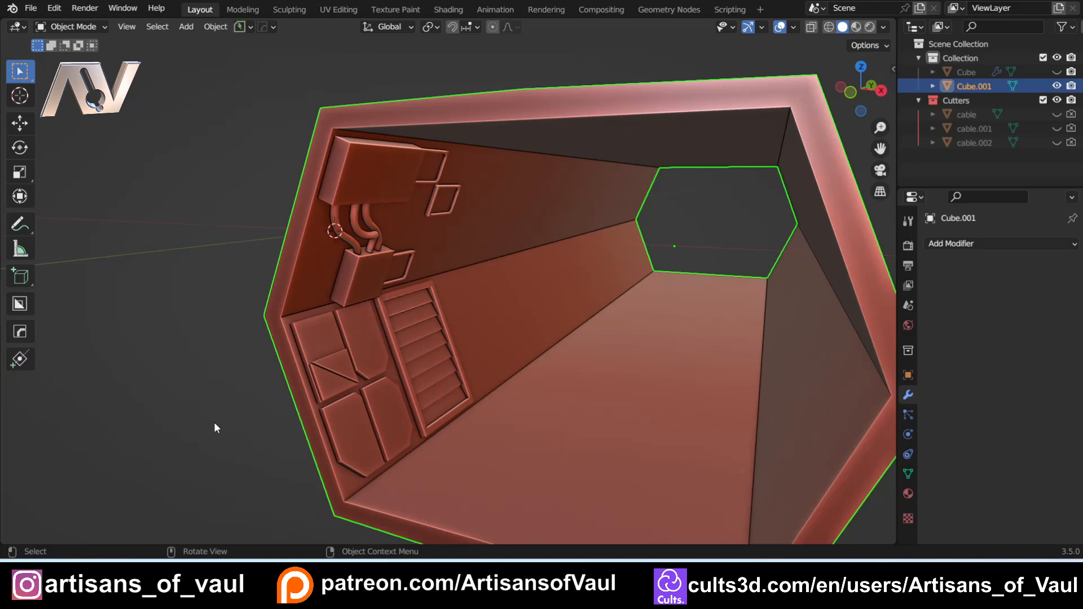
# - Enter edit mode on the duplicate corridor in edge selection and bring its detailed wall panels into view
pyautogui.moveTo(215, 427); pyautogui.dragTo(437, 386, button='middle')
pyautogui.press('Tab')
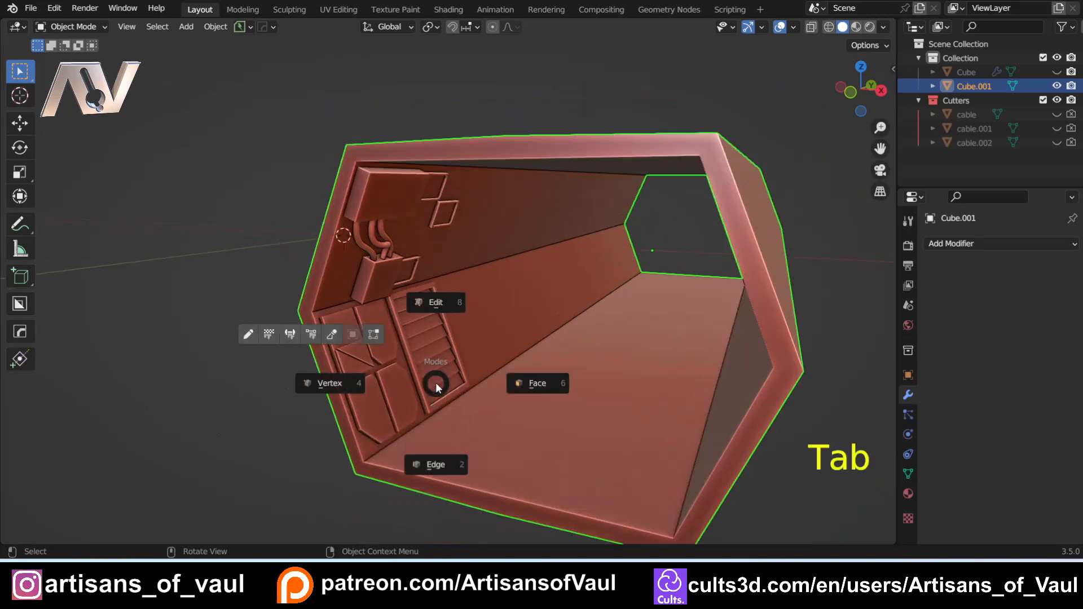
pyautogui.click(539, 385)
pyautogui.moveTo(539, 385); pyautogui.dragTo(384, 377, button='middle')
pyautogui.press('Tab')
pyautogui.click(382, 449)
pyautogui.scroll(2, 315, 368)
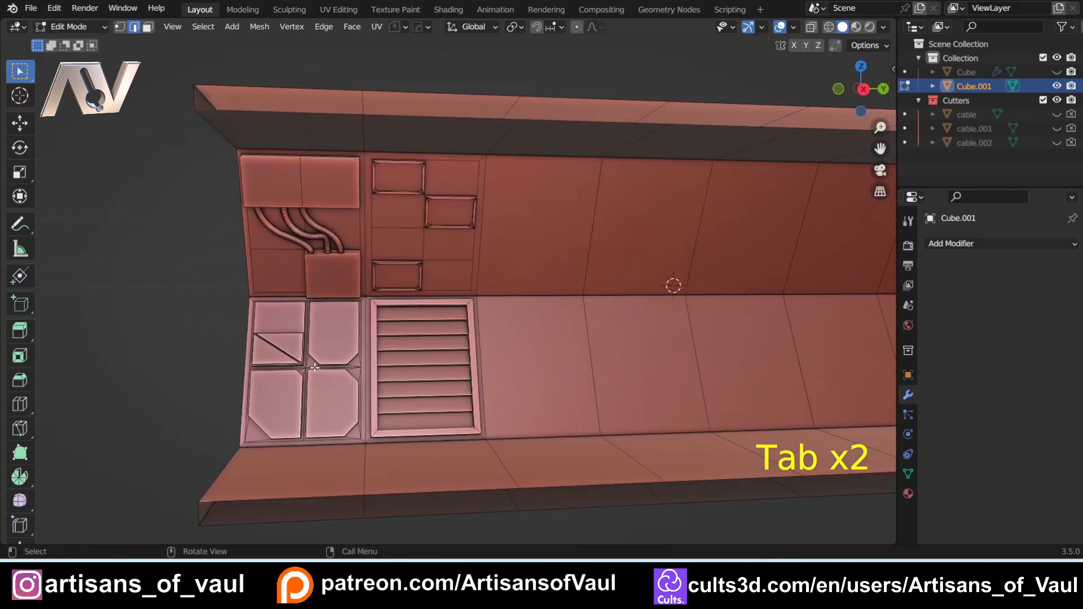
pyautogui.scroll(-6, 445, 330)
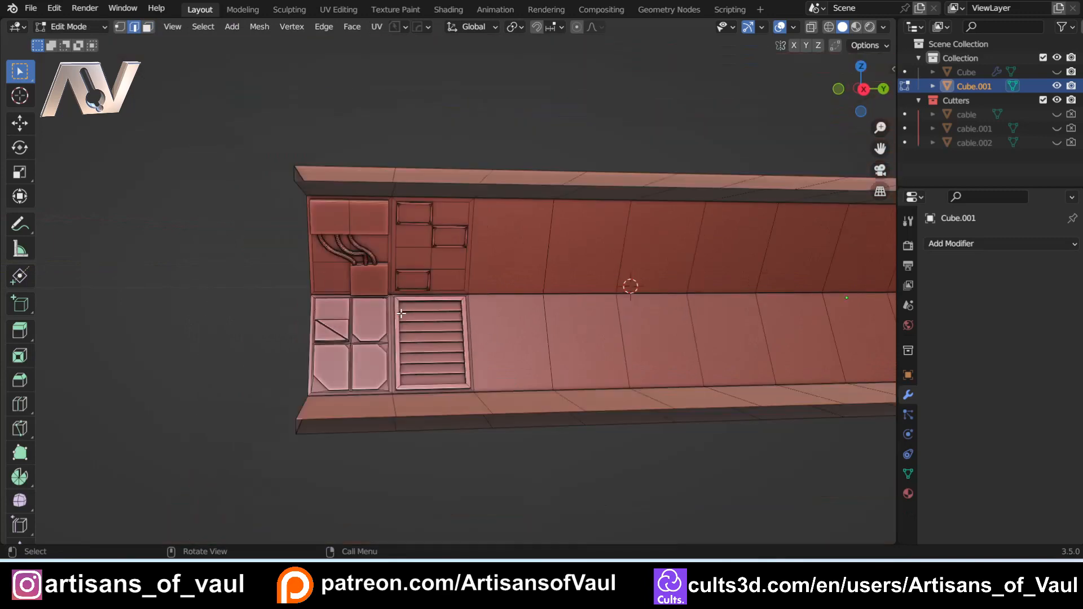
pyautogui.moveTo(445, 330); pyautogui.dragTo(524, 275, button='middle')
pyautogui.scroll(3, 466, 256)
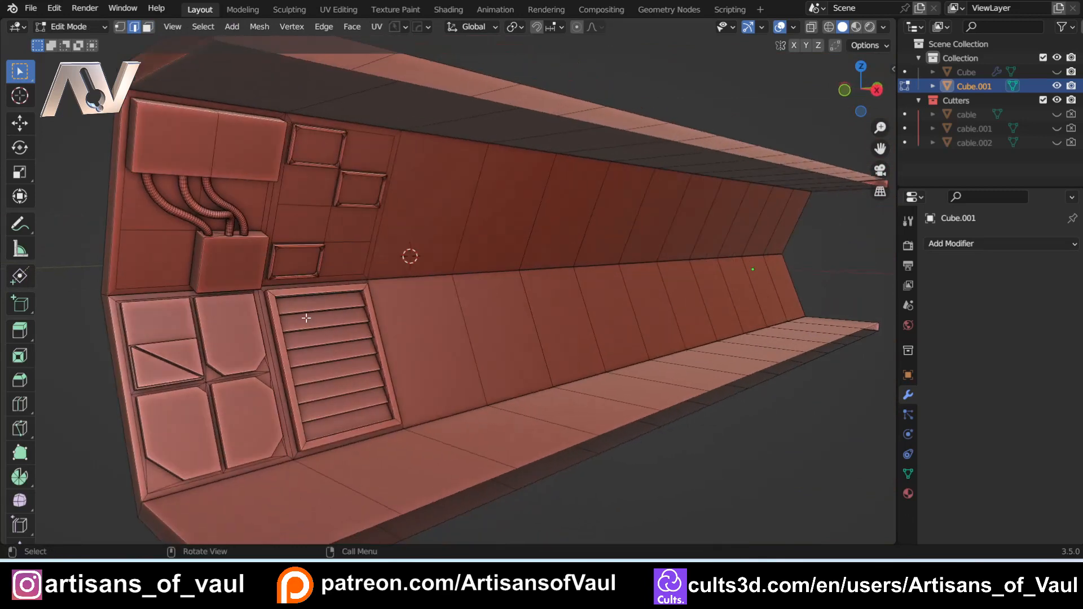
# - Select the boundary edges enclosing the four-plate panel on the lower wall at the corridor's start
pyautogui.keyDown('shift'); pyautogui.moveTo(305, 319); pyautogui.dragTo(417, 312, button='middle'); pyautogui.keyUp('shift')
pyautogui.scroll(2, 416, 312)
pyautogui.keyDown('shift'); pyautogui.moveTo(321, 364); pyautogui.dragTo(284, 330, button='middle'); pyautogui.keyUp('shift')
pyautogui.keyDown('shift'); pyautogui.click(283, 254); pyautogui.keyUp('shift')
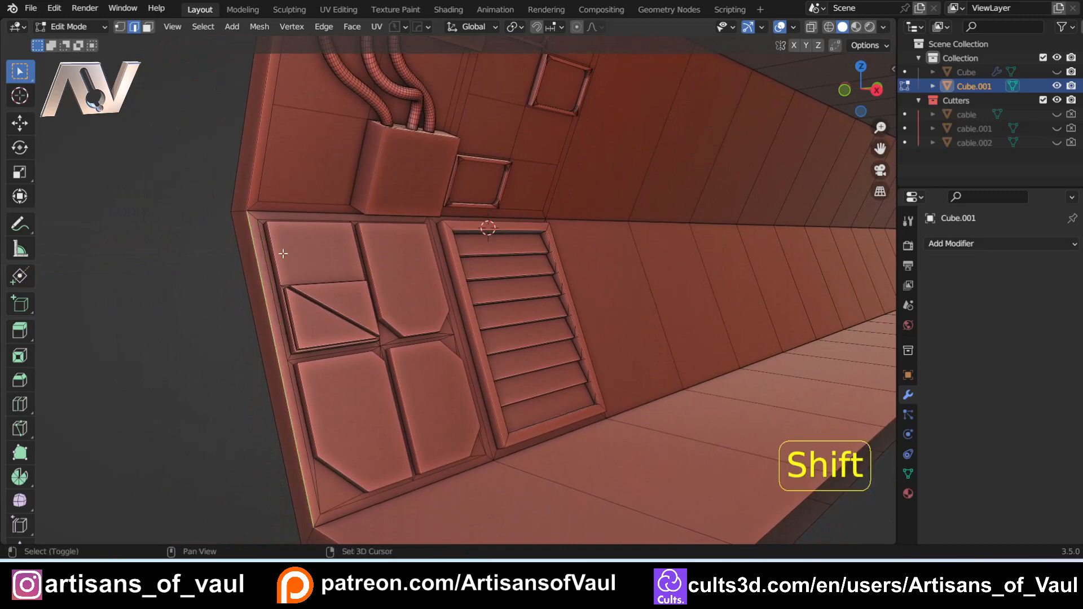
pyautogui.keyDown('shift'); pyautogui.click(299, 212); pyautogui.keyUp('shift')
pyautogui.keyDown('shift'); pyautogui.click(395, 502); pyautogui.keyUp('shift')
pyautogui.moveTo(397, 501); pyautogui.dragTo(339, 355, button='middle')
# - Run Mesh Copier on the outlined four-plate panel and set it as the source, copying the inside region
pyautogui.scroll(-5, 569, 401)
pyautogui.scroll(-2, 382, 220)
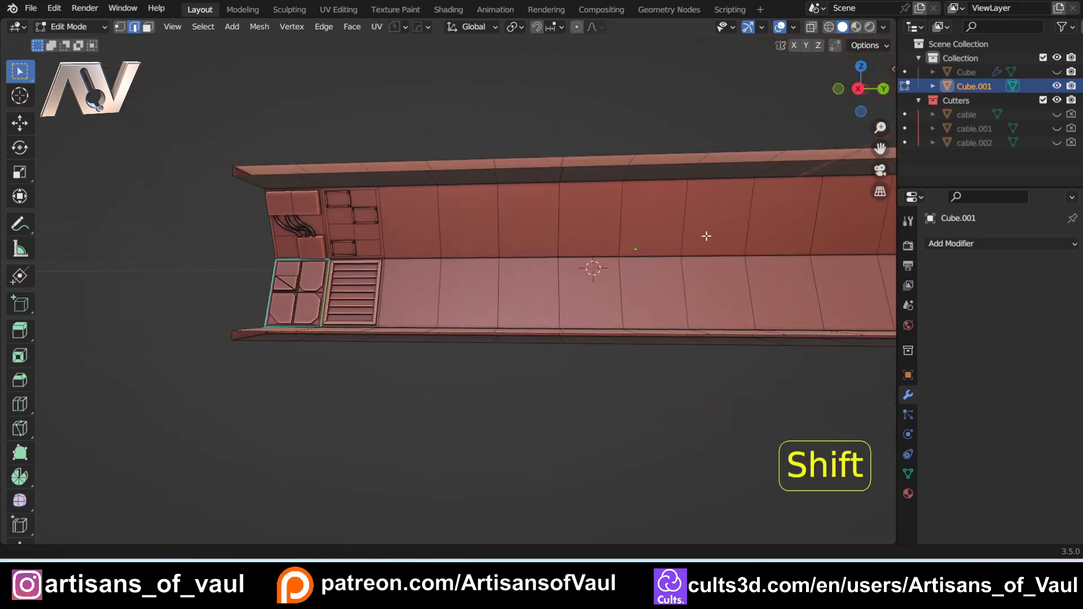
pyautogui.keyDown('shift'); pyautogui.moveTo(706, 235); pyautogui.dragTo(454, 261, button='middle'); pyautogui.keyUp('shift')
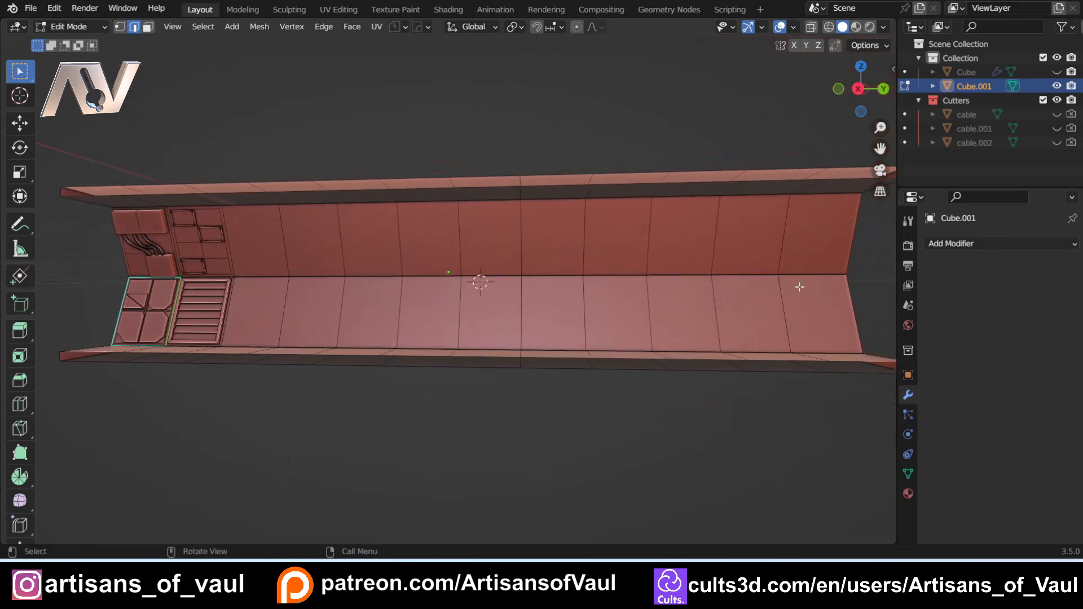
pyautogui.keyDown('shift'); pyautogui.moveTo(154, 296); pyautogui.dragTo(516, 322, button='middle'); pyautogui.keyUp('shift')
pyautogui.scroll(5, 536, 339)
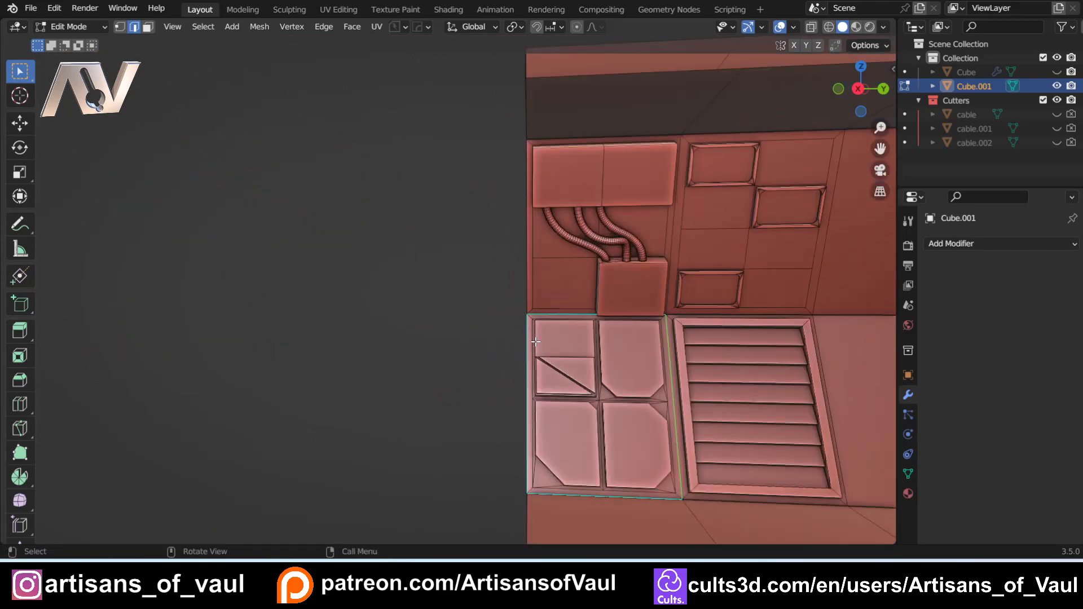
pyautogui.keyDown('shift'); pyautogui.moveTo(571, 389); pyautogui.dragTo(469, 327, button='middle'); pyautogui.keyUp('shift')
pyautogui.scroll(2, 440, 320)
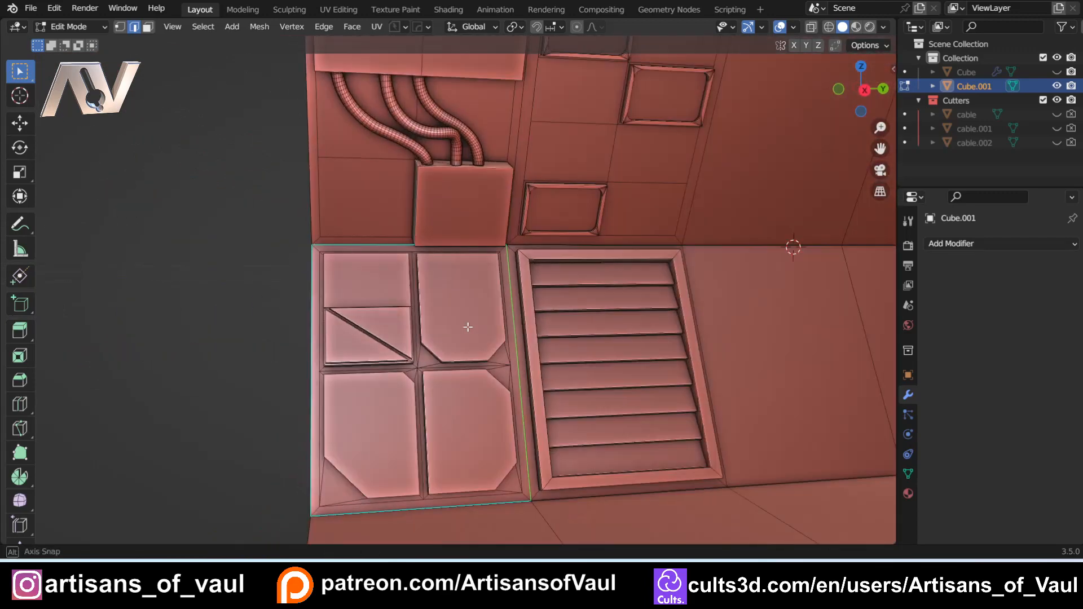
pyautogui.rightClick(360, 246)
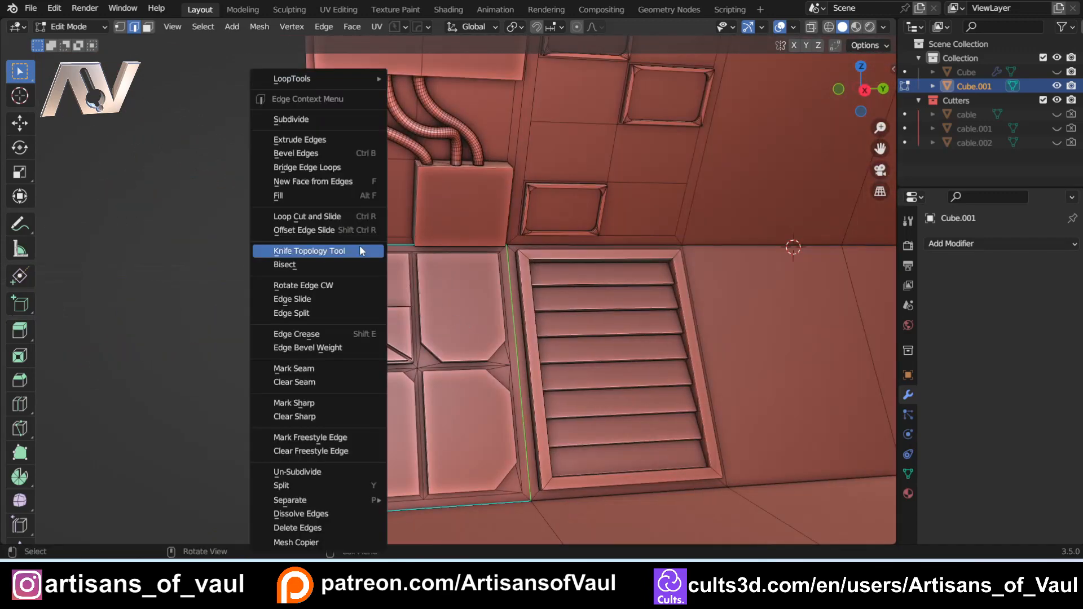
pyautogui.click(299, 543)
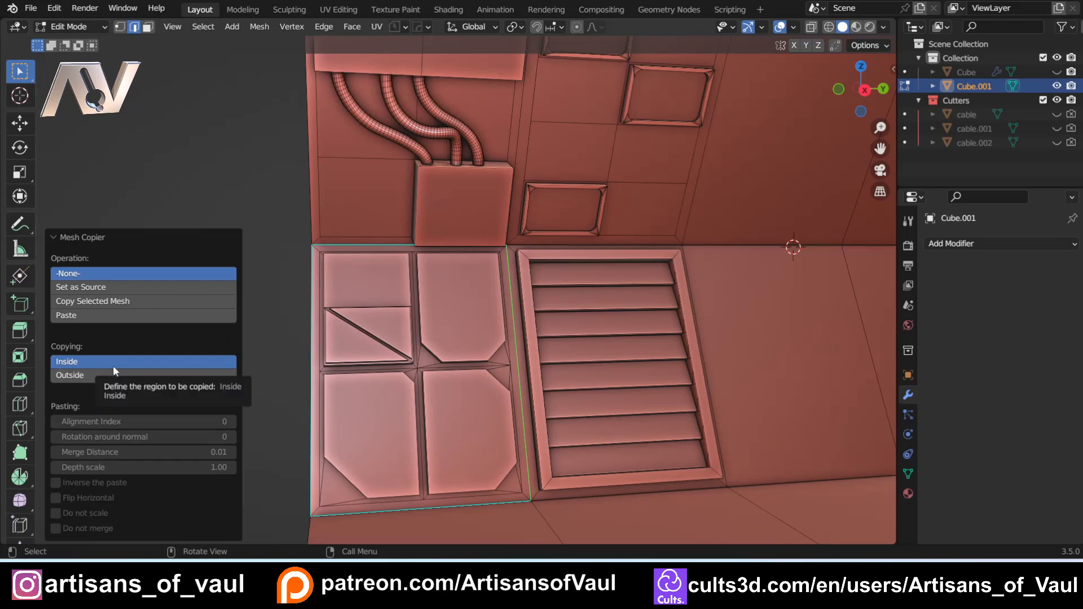
pyautogui.click(106, 287)
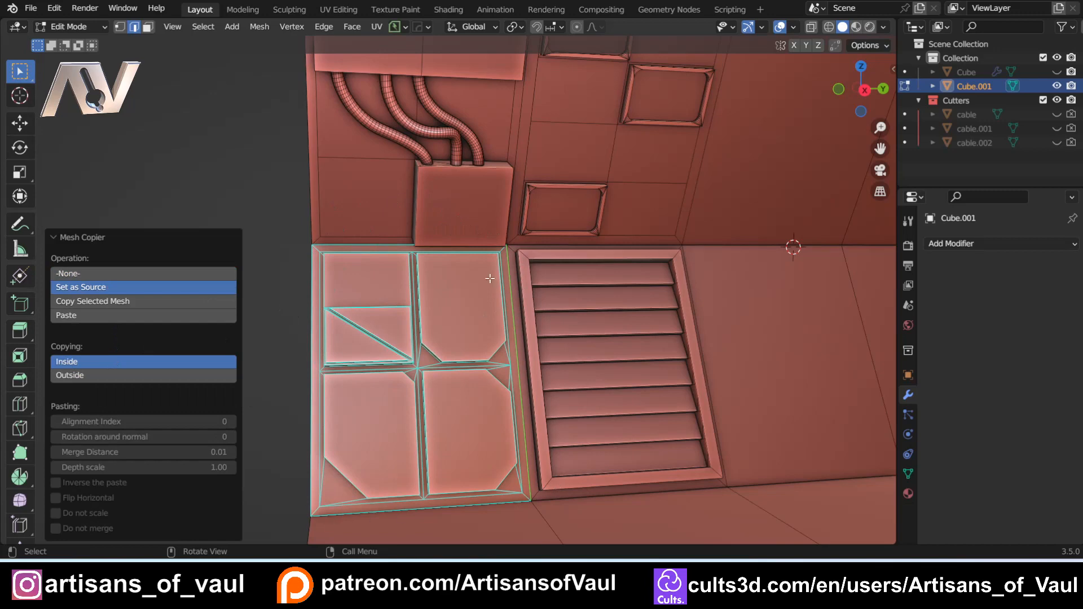
# - In face selection, select six plain faces along the corridor: two on the lower wall and four on the upper wall
pyautogui.keyDown('shift'); pyautogui.moveTo(699, 416); pyautogui.dragTo(434, 406, button='middle'); pyautogui.keyUp('shift')
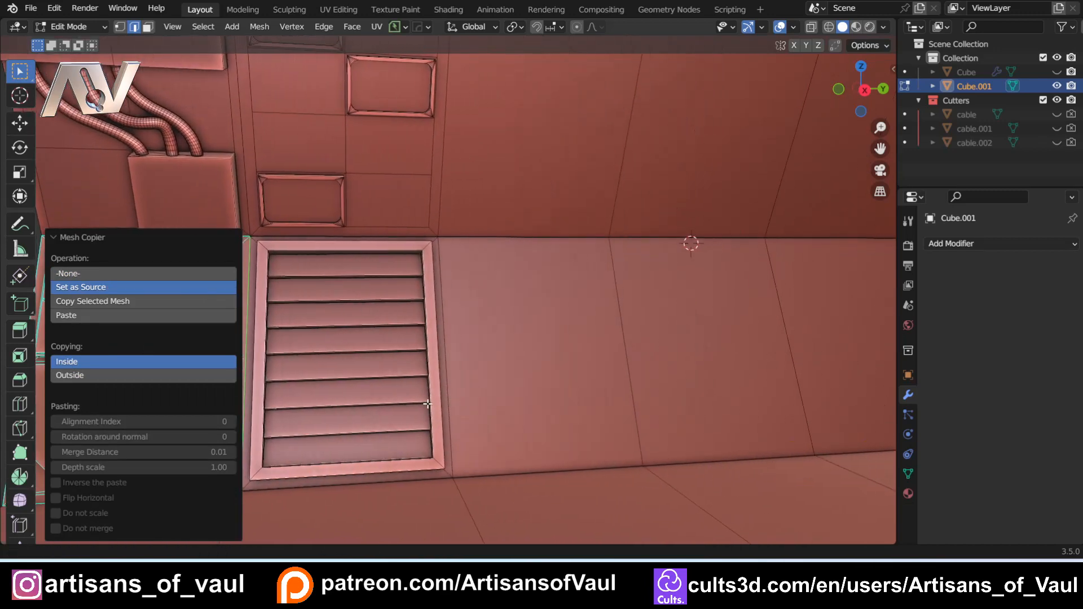
pyautogui.press('Tab')
pyautogui.click(653, 373)
pyautogui.scroll(-5, 652, 374)
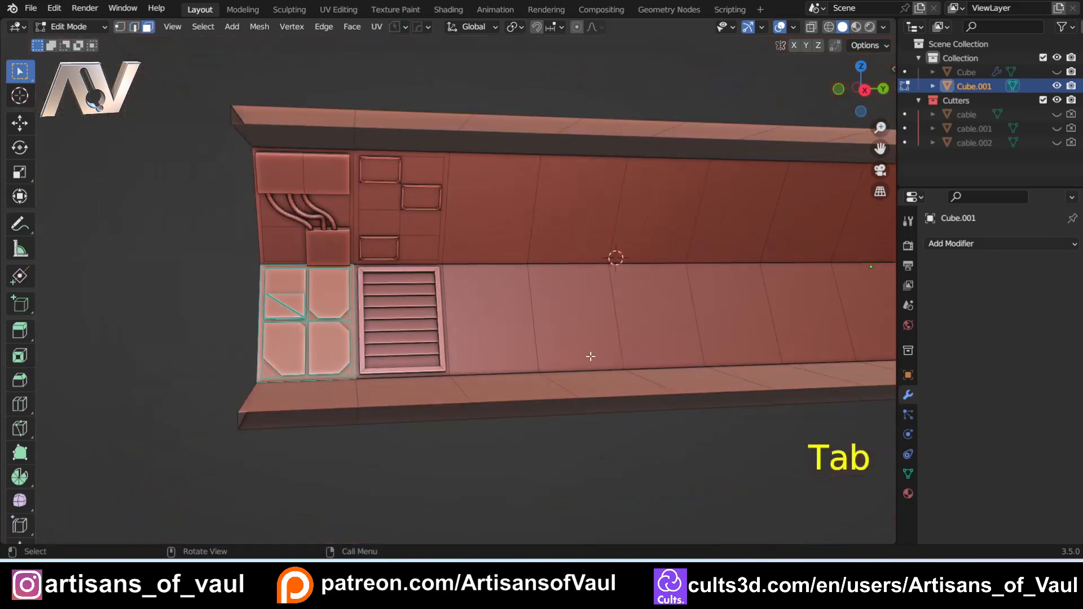
pyautogui.keyDown('shift'); pyautogui.moveTo(591, 357); pyautogui.dragTo(447, 358, button='middle'); pyautogui.keyUp('shift')
pyautogui.click(446, 325)
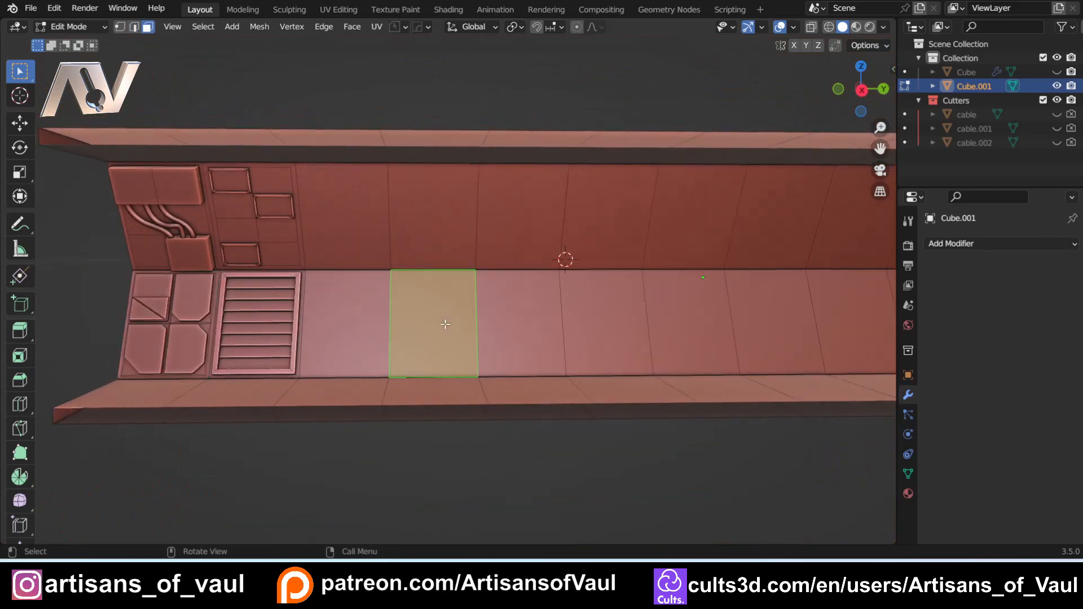
pyautogui.keyDown('shift'); pyautogui.click(550, 248); pyautogui.keyUp('shift')
pyautogui.keyDown('shift'); pyautogui.click(618, 230); pyautogui.keyUp('shift')
pyautogui.keyDown('shift'); pyautogui.moveTo(653, 280); pyautogui.dragTo(575, 338, button='middle'); pyautogui.keyUp('shift')
pyautogui.keyDown('shift'); pyautogui.click(621, 329); pyautogui.keyUp('shift')
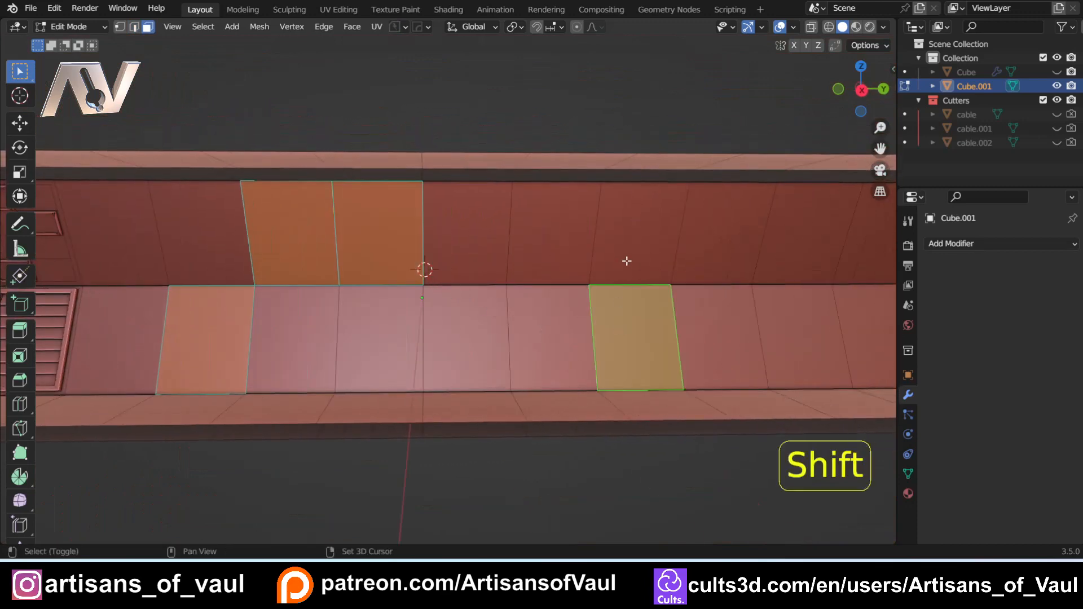
pyautogui.keyDown('shift'); pyautogui.click(651, 247); pyautogui.keyUp('shift')
pyautogui.keyDown('shift'); pyautogui.moveTo(651, 248); pyautogui.dragTo(512, 273, button='middle'); pyautogui.keyUp('shift')
pyautogui.keyDown('shift'); pyautogui.click(645, 245); pyautogui.keyUp('shift')
pyautogui.keyDown('shift'); pyautogui.moveTo(300, 274); pyautogui.dragTo(449, 255, button='middle'); pyautogui.keyUp('shift')
# - Paste the four-plate panel onto the selected wall faces with Mesh Copier
pyautogui.rightClick(398, 231)
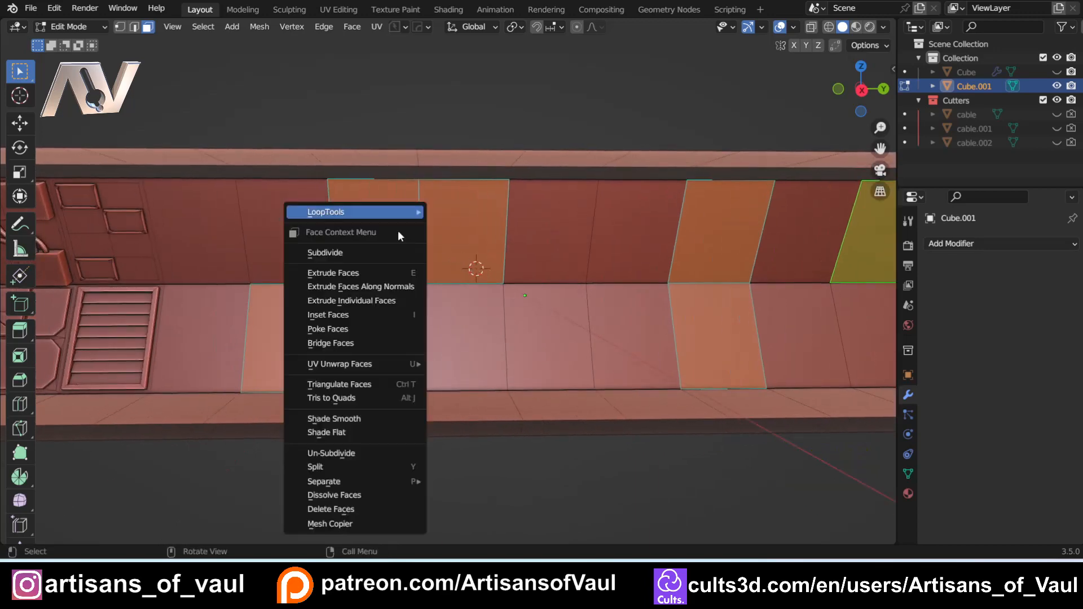
pyautogui.click(351, 521)
pyautogui.click(77, 313)
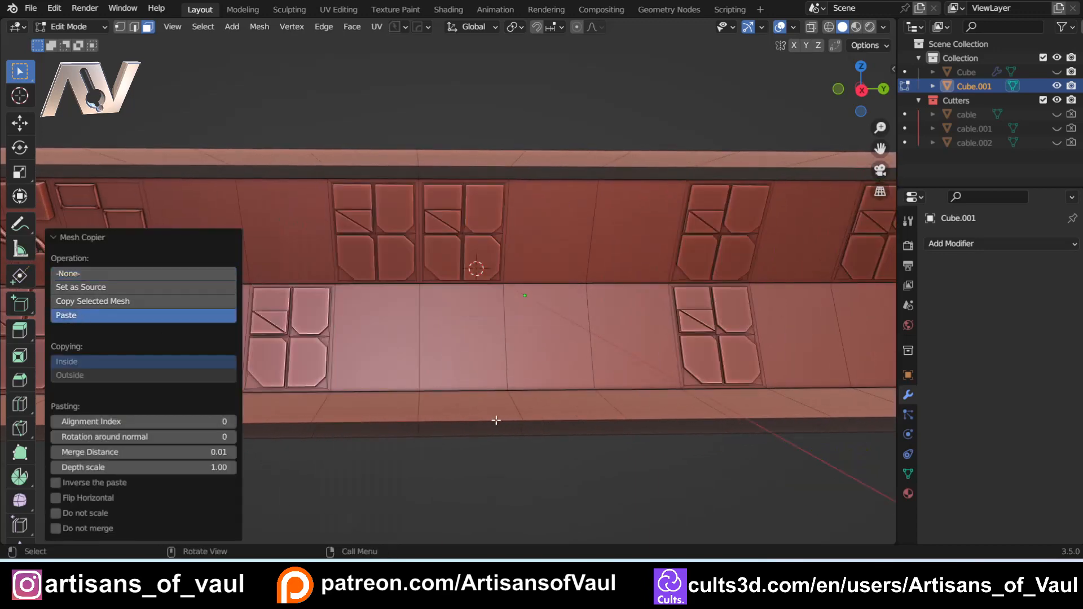
pyautogui.keyDown('shift'); pyautogui.moveTo(495, 421); pyautogui.dragTo(632, 375, button='middle'); pyautogui.keyUp('shift')
pyautogui.scroll(-2, 595, 375)
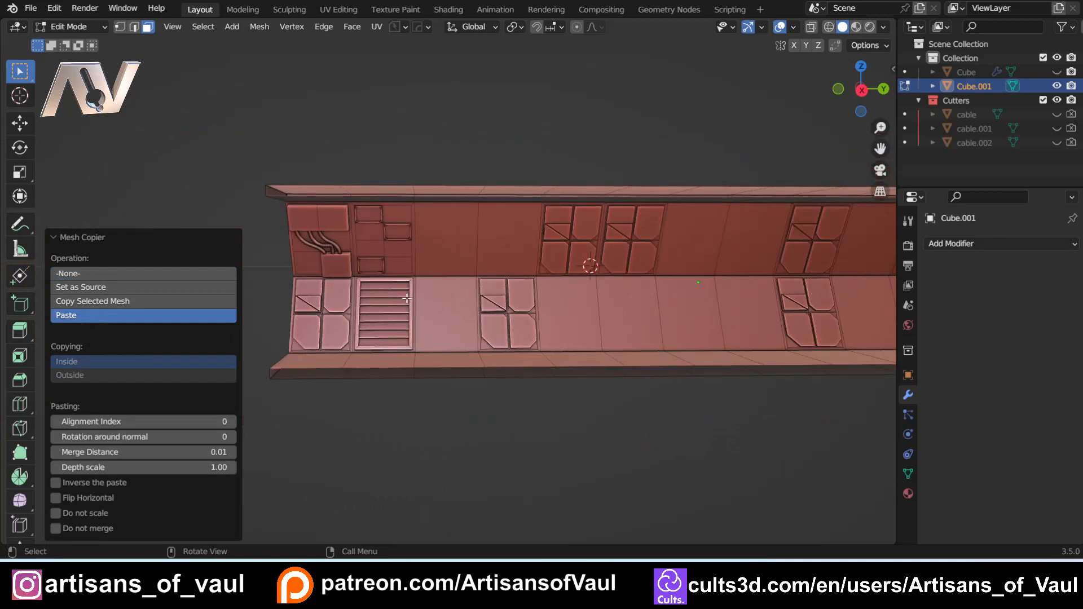
# - In edge selection, select the four boundary edges enclosing the louvred vent panel on the lower wall near the corridor's start
pyautogui.scroll(2, 405, 298)
pyautogui.keyDown('shift'); pyautogui.moveTo(410, 298); pyautogui.dragTo(519, 306, button='middle'); pyautogui.keyUp('shift')
pyautogui.scroll(5, 516, 316)
pyautogui.press('Tab')
pyautogui.click(360, 395)
pyautogui.keyDown('shift'); pyautogui.click(467, 258); pyautogui.keyUp('shift')
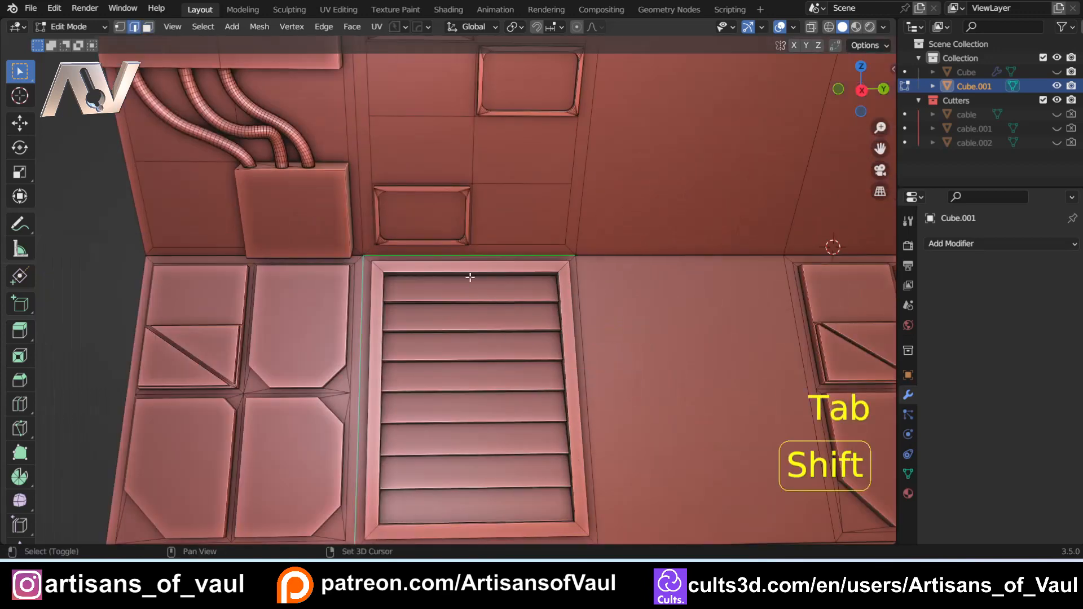
pyautogui.keyDown('shift'); pyautogui.click(584, 329); pyautogui.keyUp('shift')
pyautogui.keyDown('shift'); pyautogui.moveTo(465, 525); pyautogui.dragTo(452, 450, button='middle'); pyautogui.keyUp('shift')
pyautogui.keyDown('shift'); pyautogui.click(453, 456); pyautogui.keyUp('shift')
# - Run Mesh Copier on the outlined louvred vent panel and set it as the source
pyautogui.rightClick(464, 346)
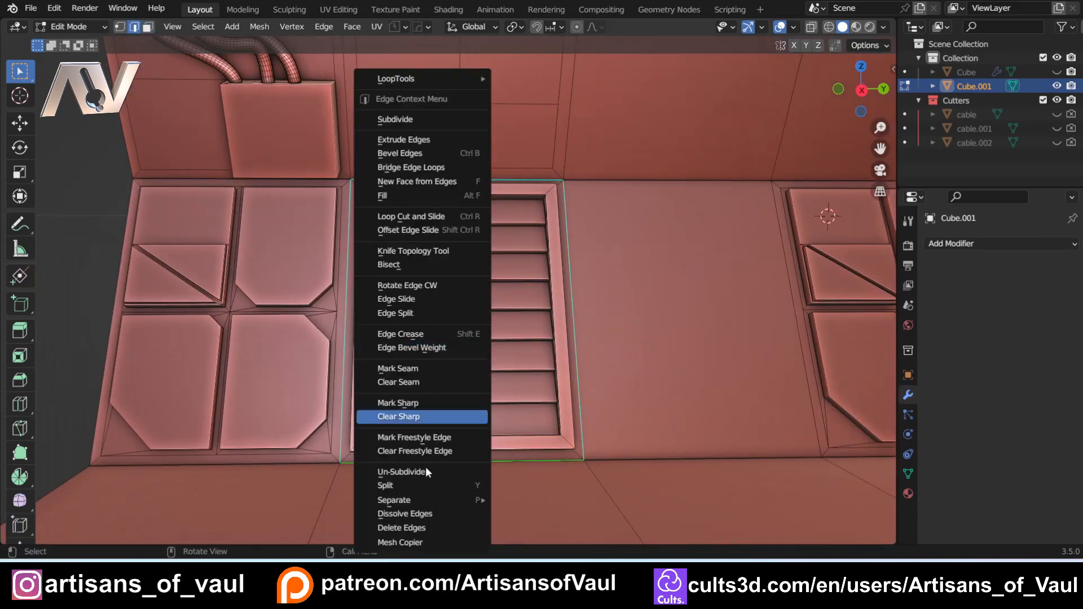
pyautogui.click(416, 542)
pyautogui.click(114, 287)
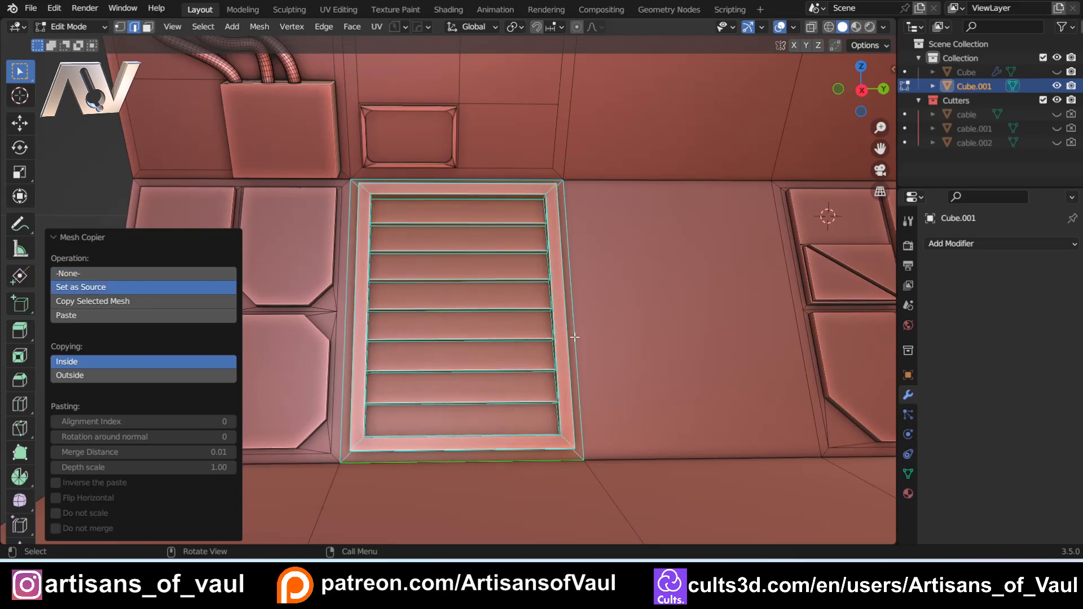
# - In face selection, select three plain faces for the vents: one on the upper wall and two on the lower wall
pyautogui.scroll(-4, 570, 319)
pyautogui.keyDown('shift'); pyautogui.moveTo(694, 279); pyautogui.dragTo(328, 292, button='middle'); pyautogui.keyUp('shift')
pyautogui.press('Tab')
pyautogui.click(669, 302)
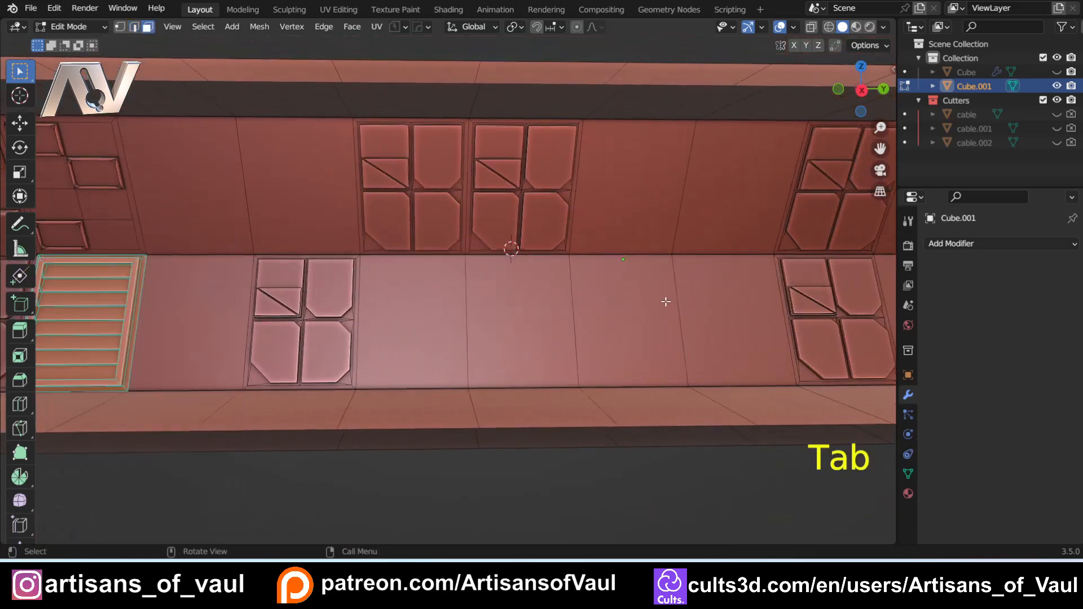
pyautogui.scroll(-3, 665, 302)
pyautogui.click(589, 212)
pyautogui.keyDown('shift'); pyautogui.click(799, 310); pyautogui.keyUp('shift')
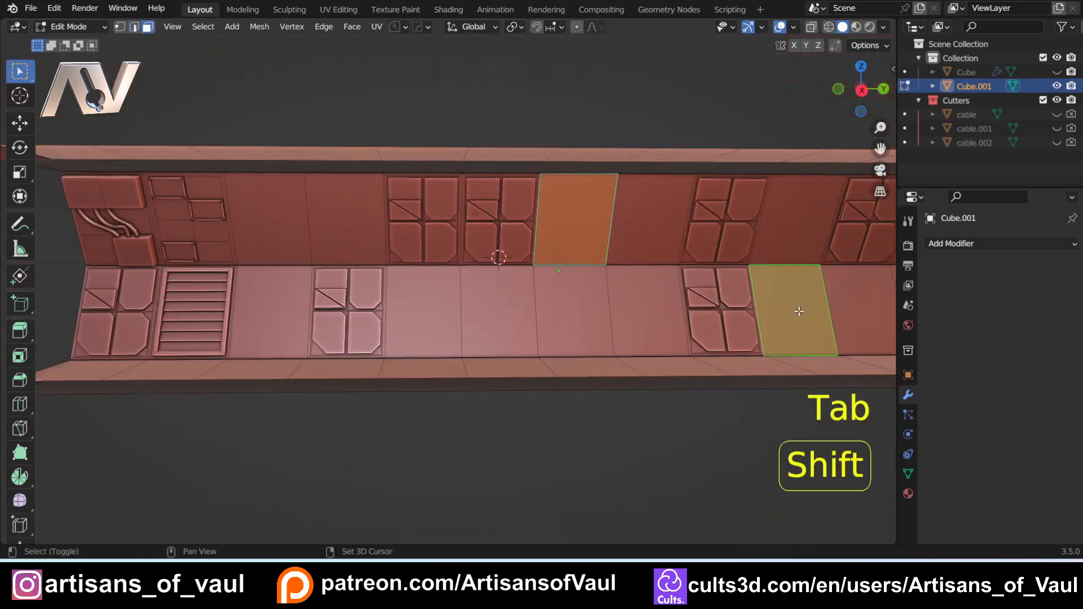
pyautogui.keyDown('shift'); pyautogui.click(500, 324); pyautogui.keyUp('shift')
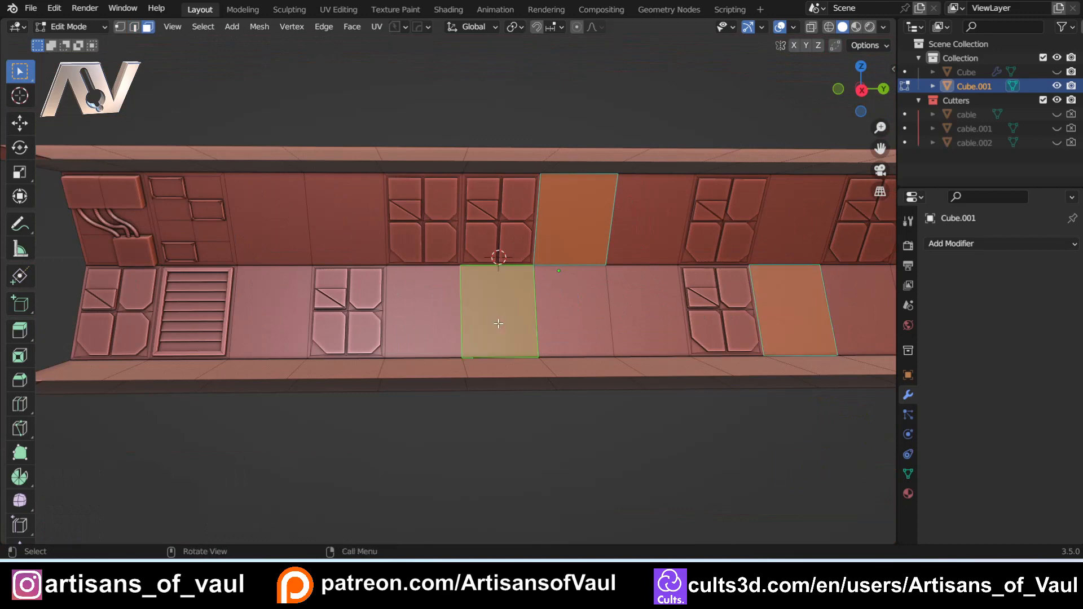
# - Paste the louvred vent panel onto the three selected faces with Mesh Copier
pyautogui.rightClick(499, 308)
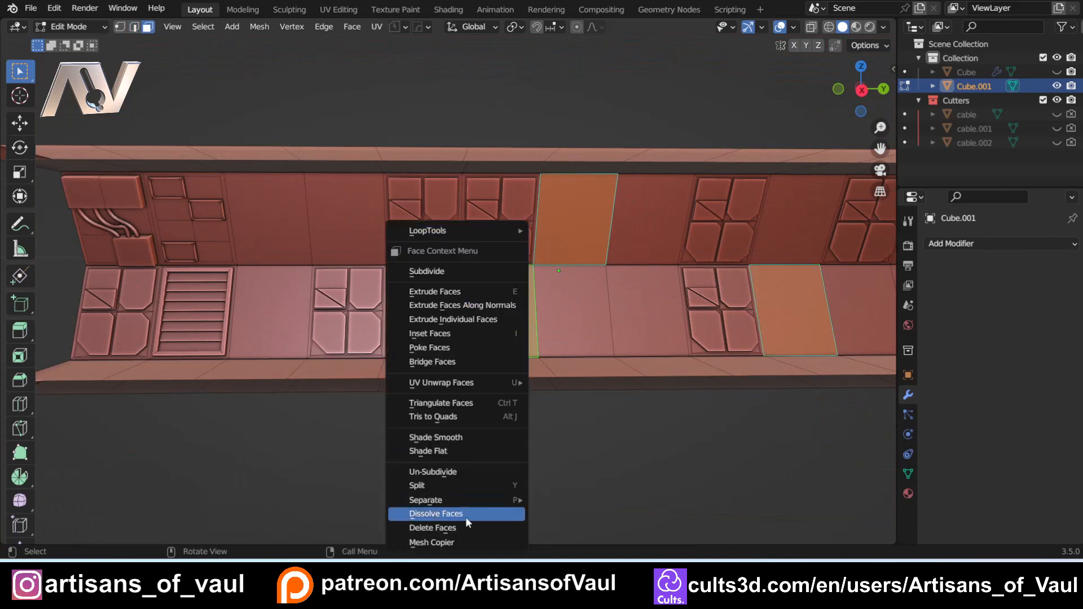
pyautogui.click(446, 541)
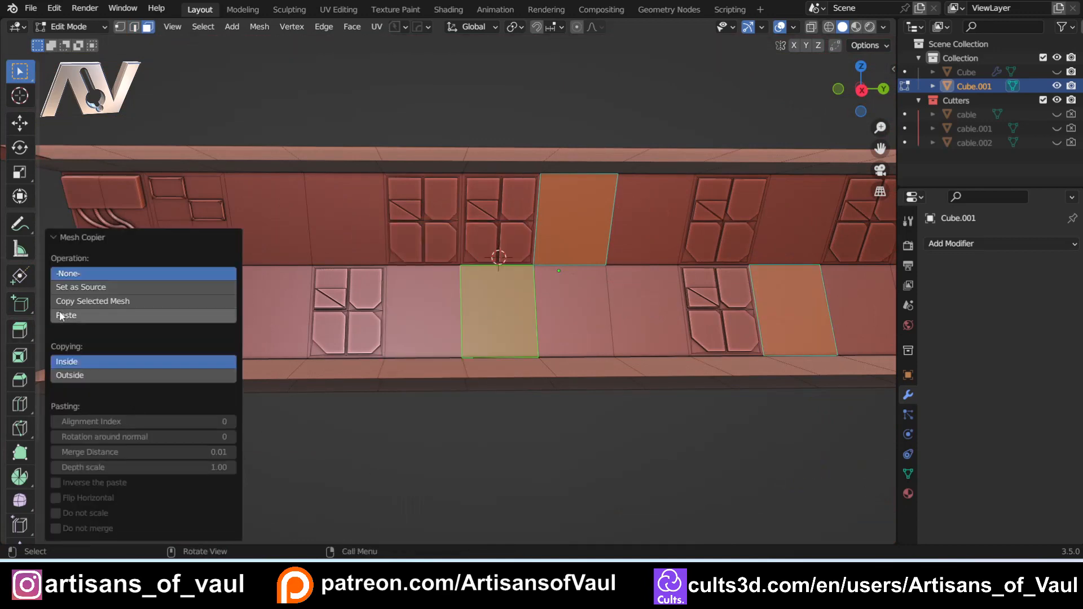
pyautogui.click(90, 316)
pyautogui.keyDown('shift'); pyautogui.moveTo(391, 319); pyautogui.dragTo(515, 292, button='middle'); pyautogui.keyUp('shift')
pyautogui.scroll(-2, 516, 293)
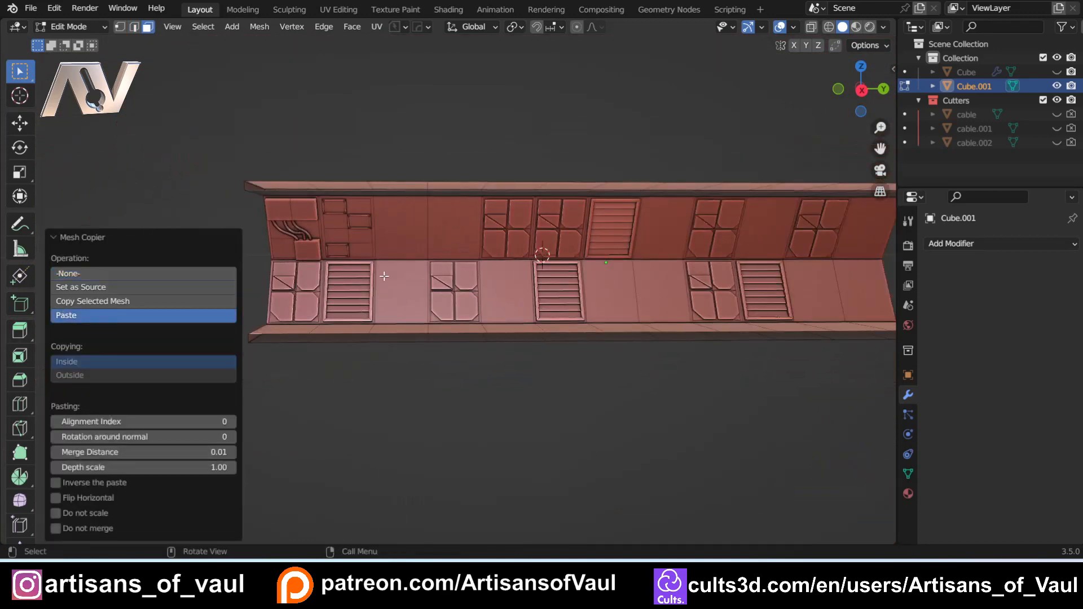
# - In edge selection, select the boundary edges enclosing the upper-wall panel with the boxes and cables at the corridor's start
pyautogui.keyDown('shift'); pyautogui.moveTo(382, 273); pyautogui.dragTo(447, 286, button='middle'); pyautogui.keyUp('shift')
pyautogui.scroll(4, 447, 285)
pyautogui.press('Tab')
pyautogui.click(453, 368)
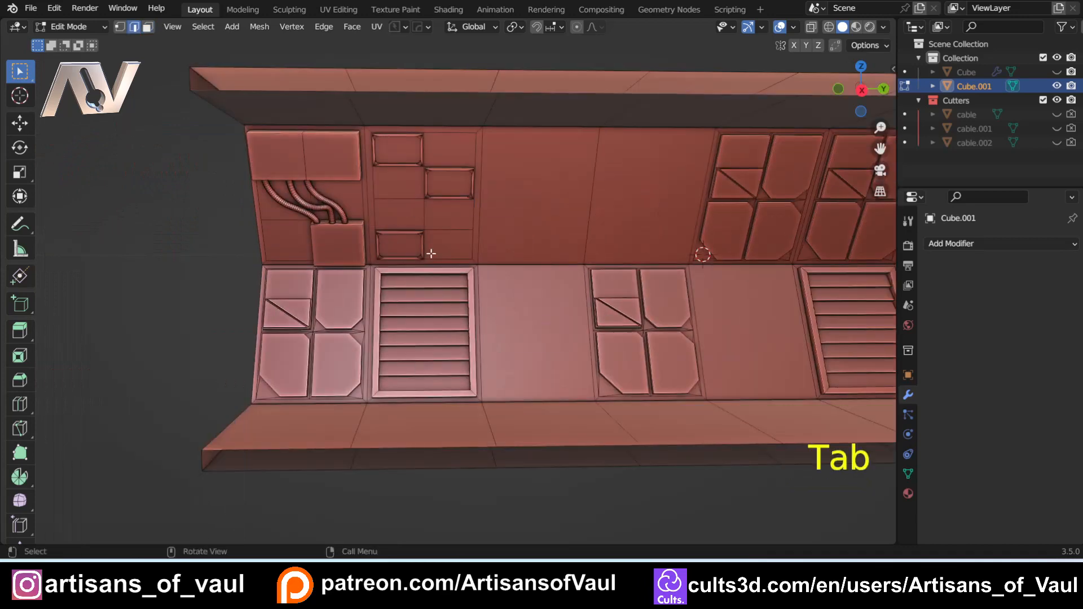
pyautogui.scroll(5, 418, 302)
pyautogui.keyDown('shift'); pyautogui.click(314, 204); pyautogui.keyUp('shift')
pyautogui.keyDown('shift'); pyautogui.click(253, 159); pyautogui.keyUp('shift')
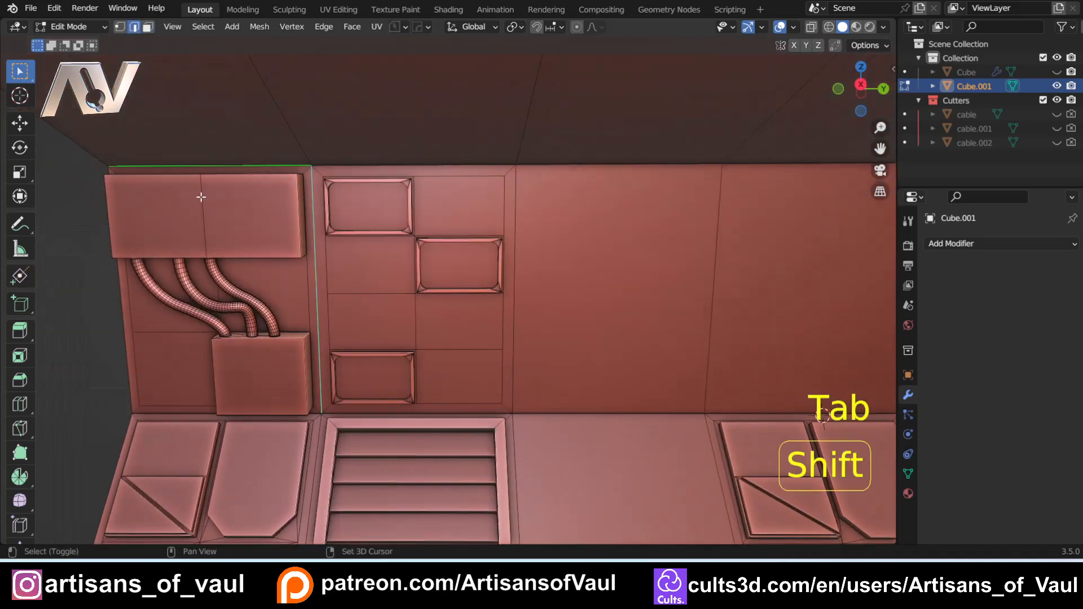
pyautogui.keyDown('shift'); pyautogui.moveTo(185, 230); pyautogui.dragTo(361, 218, button='middle'); pyautogui.keyUp('shift')
pyautogui.keyDown('shift'); pyautogui.click(297, 333); pyautogui.keyUp('shift')
pyautogui.keyDown('shift'); pyautogui.click(326, 404); pyautogui.keyUp('shift')
pyautogui.moveTo(331, 310); pyautogui.dragTo(381, 386, button='middle')
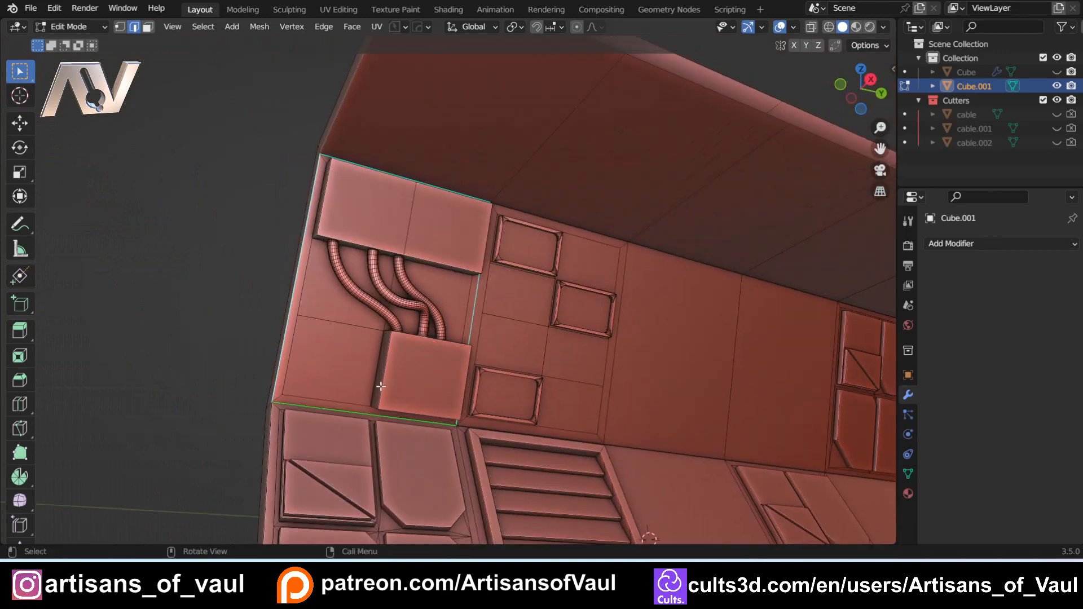
pyautogui.scroll(3, 361, 269)
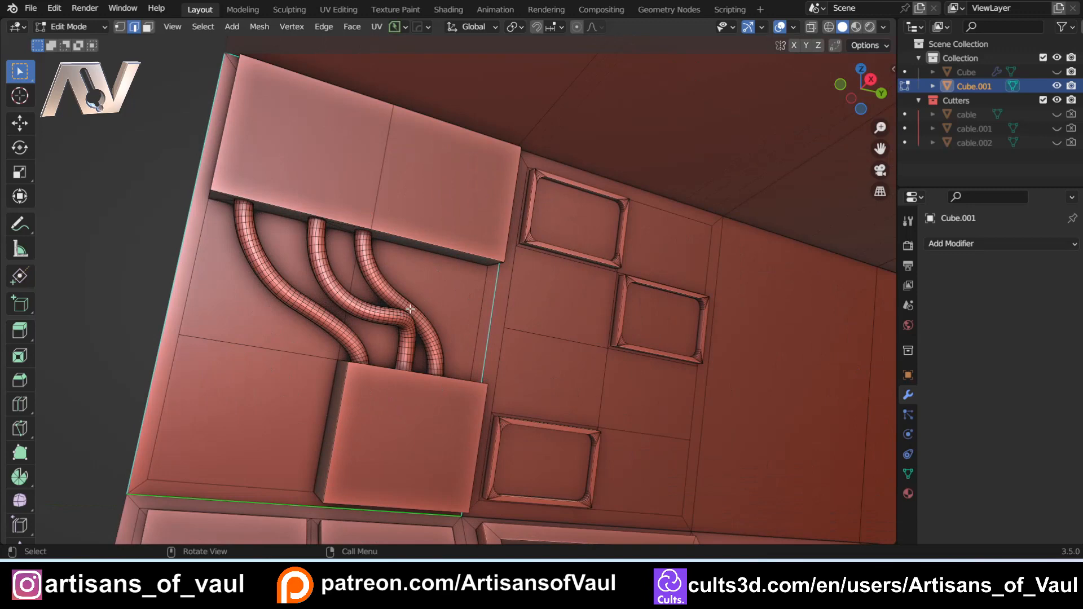
pyautogui.scroll(-2, 410, 309)
pyautogui.moveTo(435, 289); pyautogui.dragTo(330, 208, button='middle')
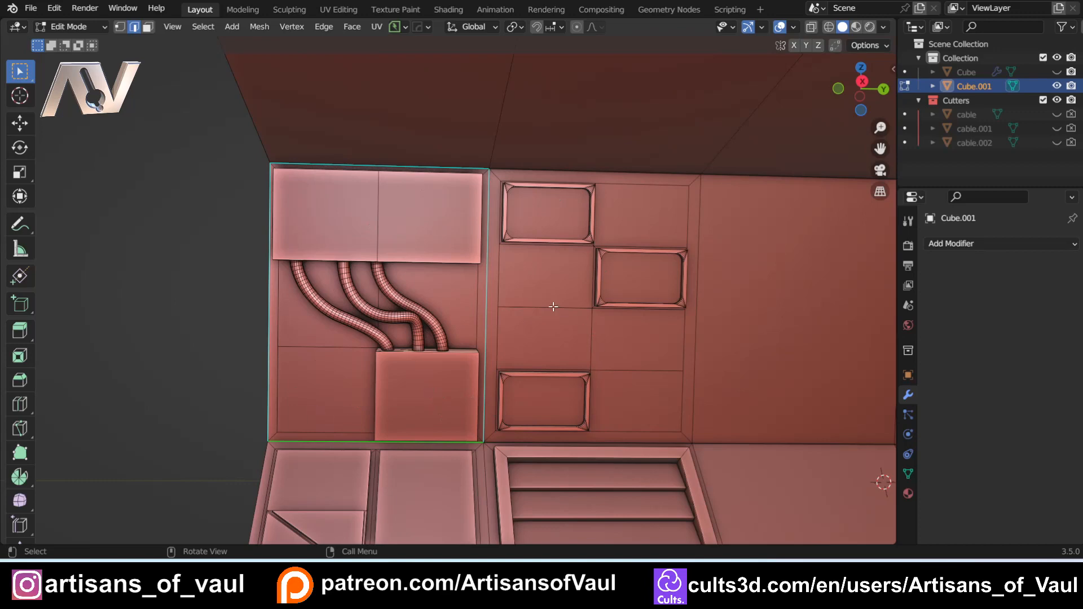
# - Run Mesh Copier on the outlined box-and-cable panel and set it as the source
pyautogui.rightClick(489, 280)
pyautogui.click(489, 279)
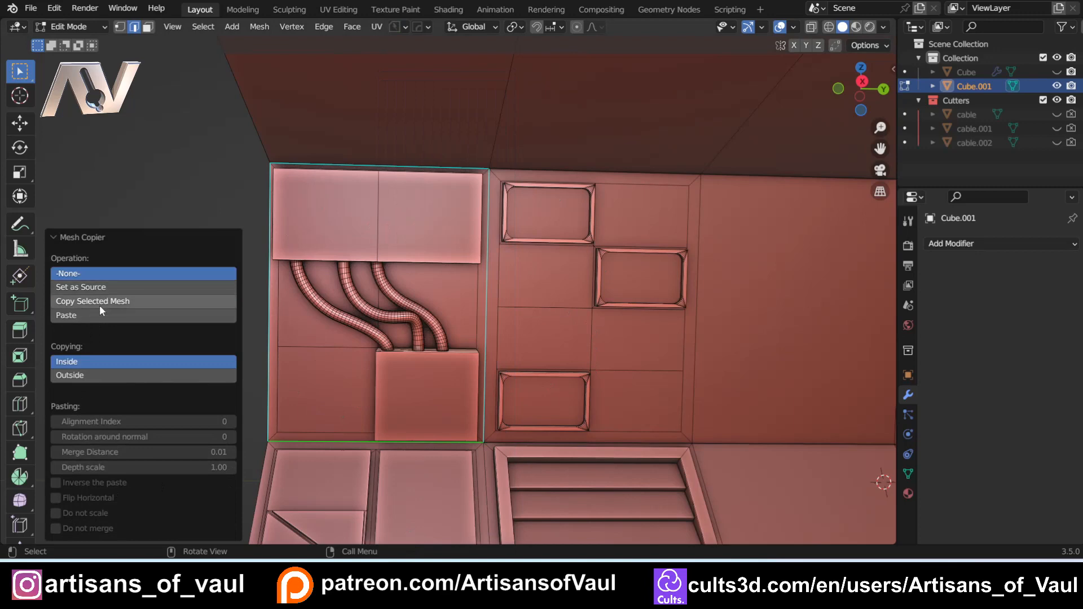
pyautogui.click(108, 288)
# - In face selection, select three plain faces for the cable panel: two on the upper wall and one on the lower wall
pyautogui.scroll(-3, 531, 395)
pyautogui.keyDown('shift'); pyautogui.moveTo(531, 395); pyautogui.dragTo(338, 271, button='middle'); pyautogui.keyUp('shift')
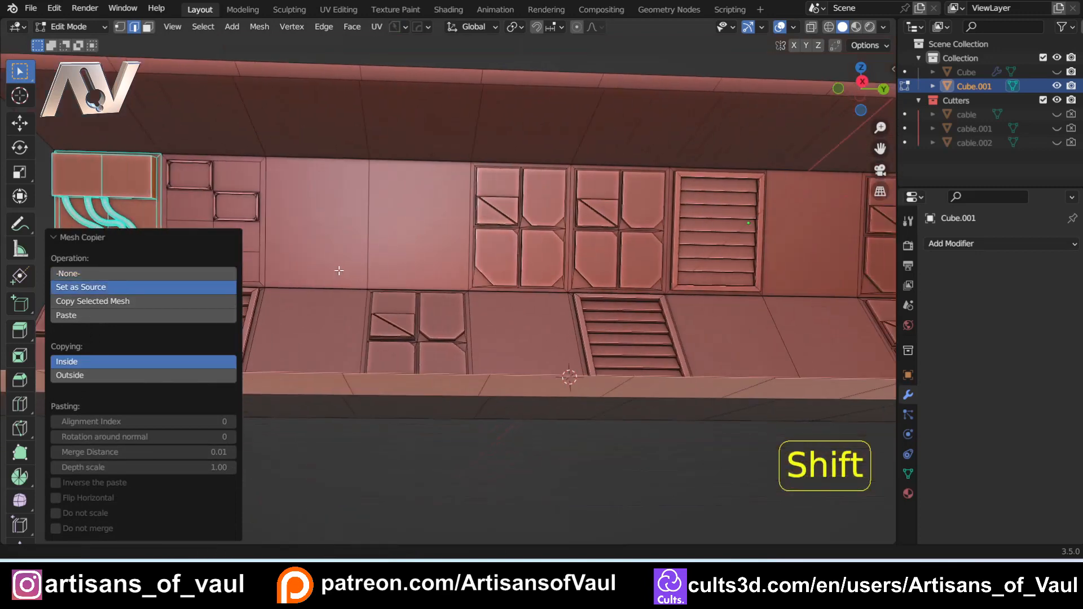
pyautogui.press('Tab')
pyautogui.click(560, 380)
pyautogui.scroll(-2, 502, 310)
pyautogui.click(427, 246)
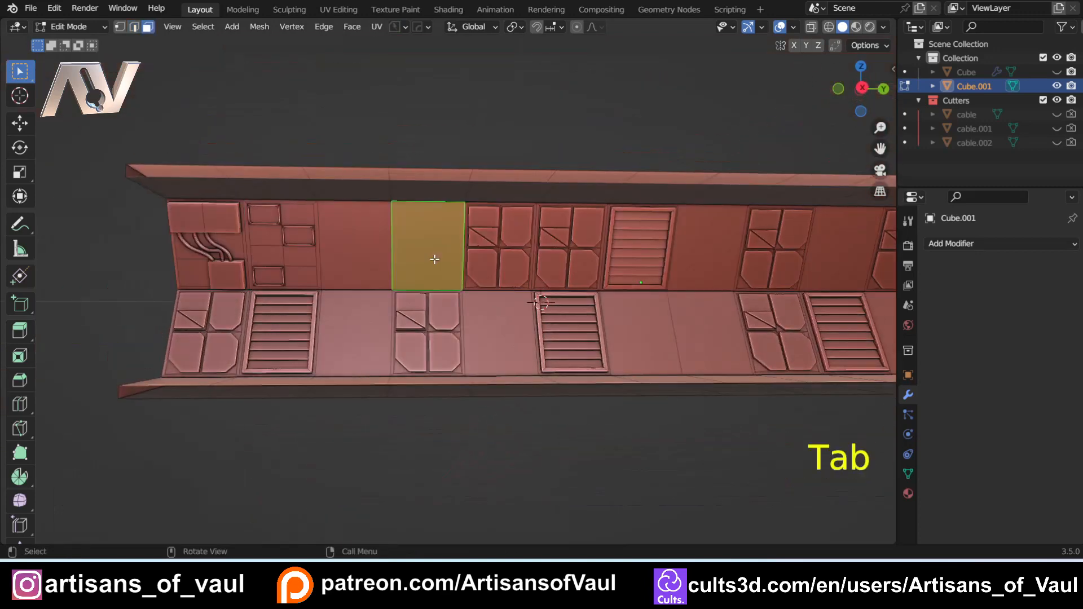
pyautogui.keyDown('shift'); pyautogui.click(654, 327); pyautogui.keyUp('shift')
pyautogui.keyDown('shift'); pyautogui.moveTo(654, 327); pyautogui.dragTo(407, 314, button='middle'); pyautogui.keyUp('shift')
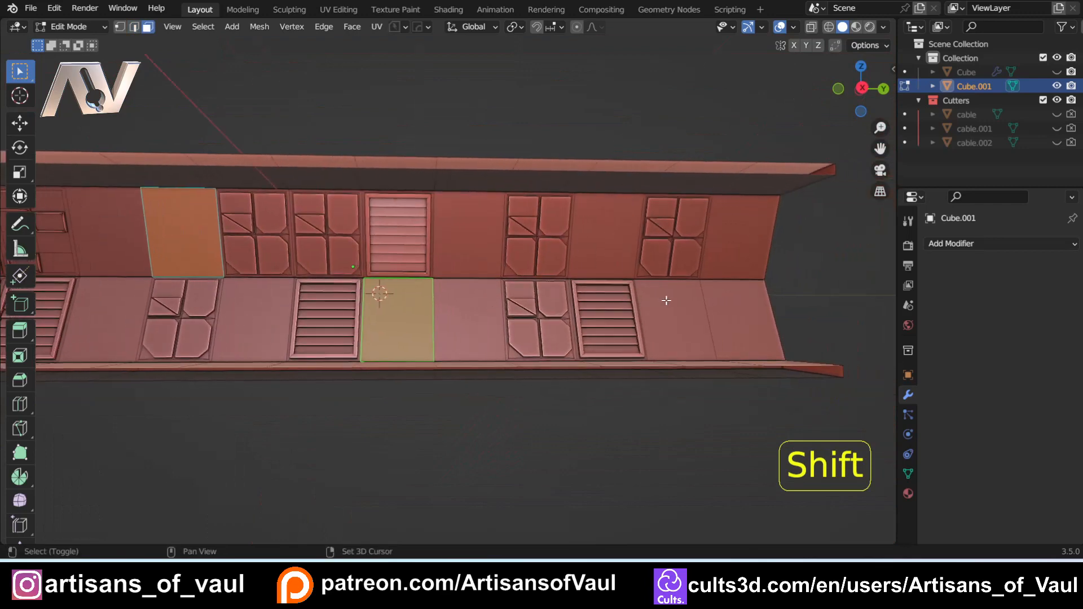
pyautogui.keyDown('shift'); pyautogui.click(610, 255); pyautogui.keyUp('shift')
# - Paste the box-and-cable panel onto the three selected faces with Mesh Copier
pyautogui.rightClick(610, 255)
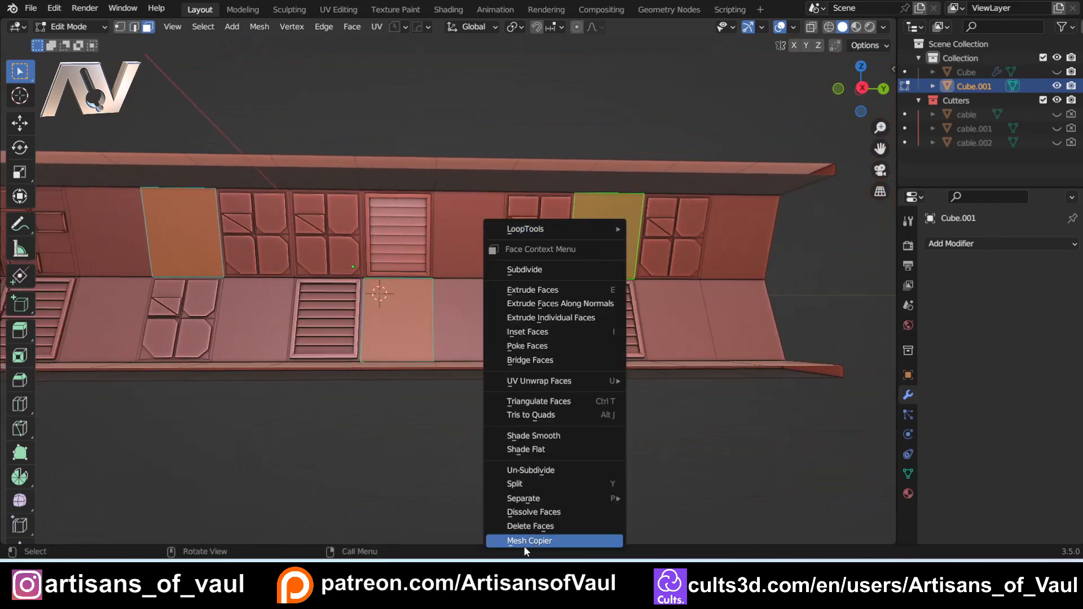
pyautogui.click(524, 546)
pyautogui.click(83, 317)
pyautogui.keyDown('shift'); pyautogui.moveTo(304, 299); pyautogui.dragTo(553, 301, button='middle'); pyautogui.keyUp('shift')
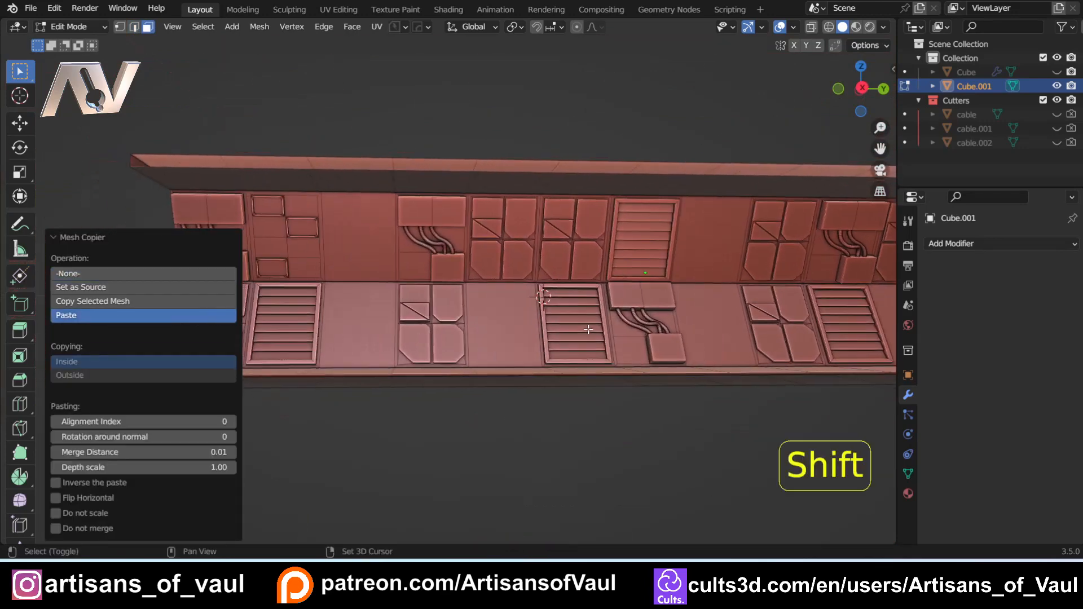
pyautogui.press('Tab')
pyautogui.press('Tab')
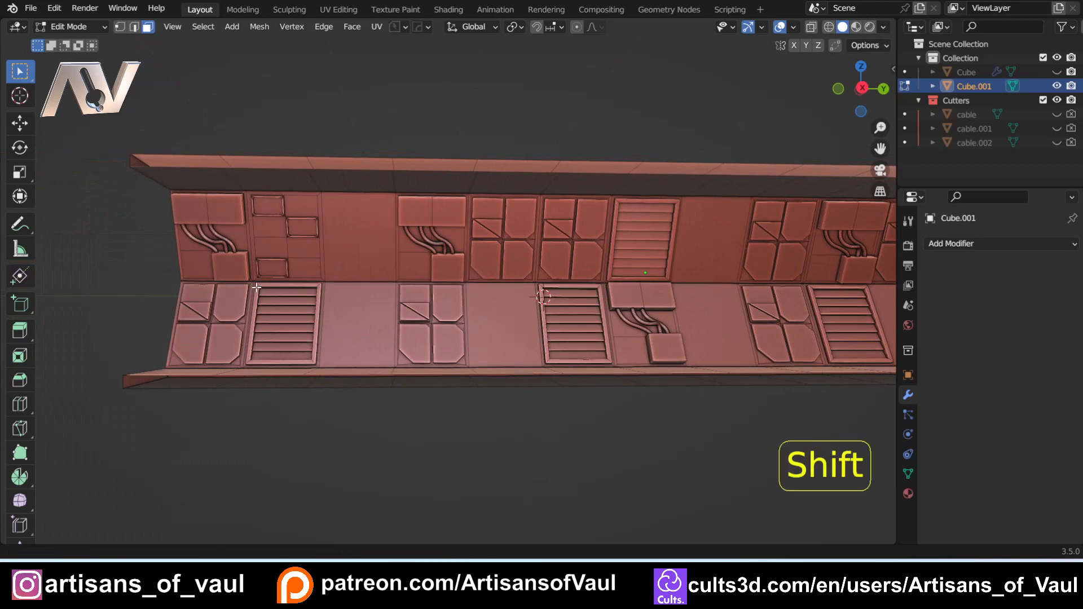
# - In edge selection, select the four boundary edges enclosing the upper-wall panel with three small rectangular recesses
pyautogui.keyDown('shift'); pyautogui.moveTo(289, 295); pyautogui.dragTo(483, 325, button='middle'); pyautogui.keyUp('shift')
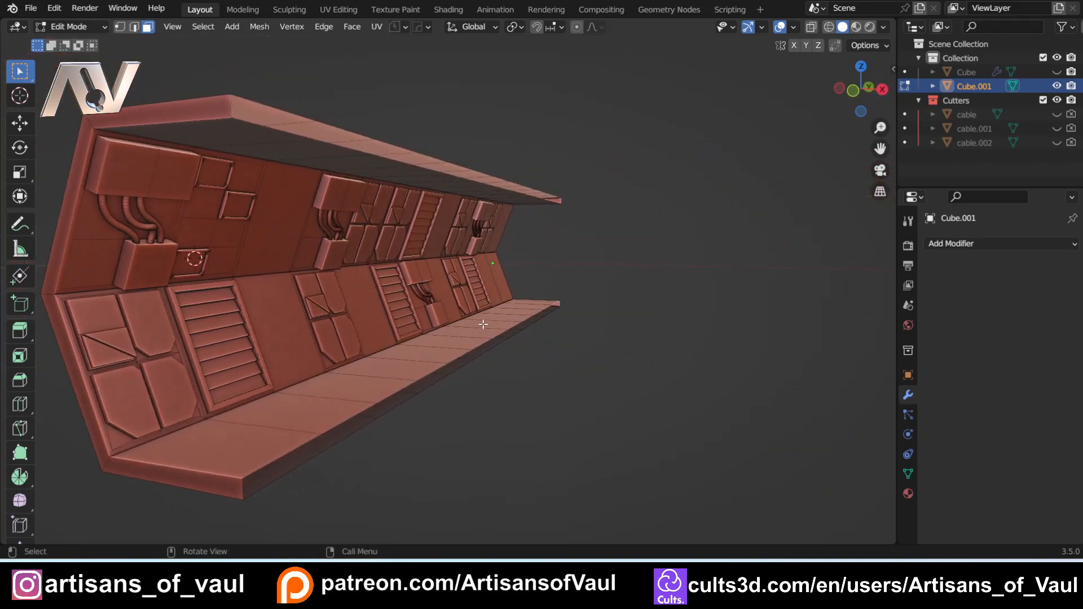
pyautogui.moveTo(384, 353)
pyautogui.mouseDown(button='middle')
pyautogui.moveTo(296, 363)
pyautogui.moveTo(467, 357)
pyautogui.moveTo(400, 339)
pyautogui.mouseUp(button='middle')
pyautogui.scroll(4, 417, 352)
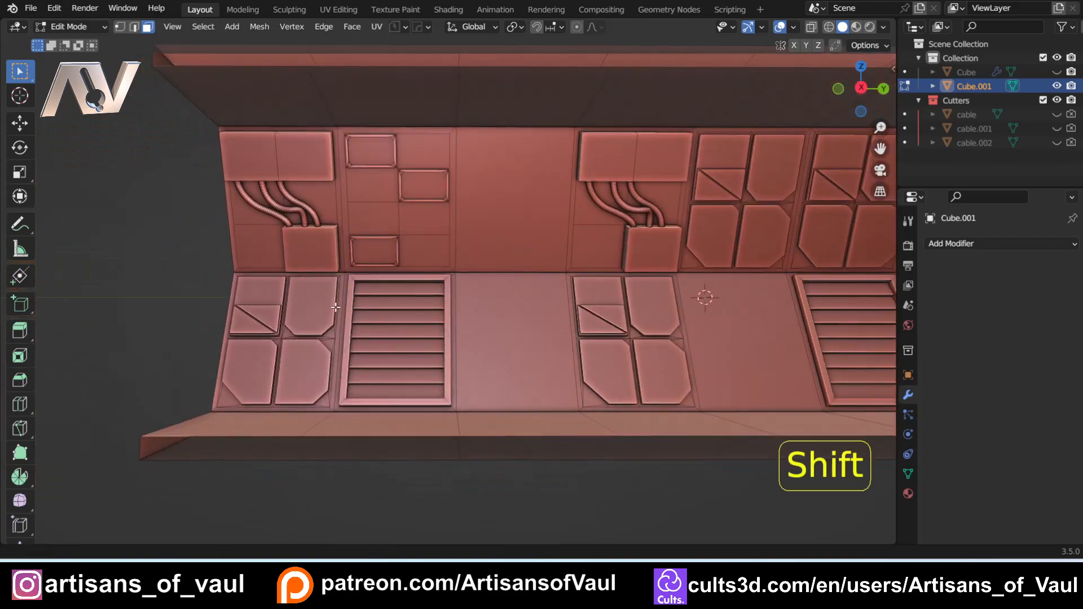
pyautogui.scroll(3, 399, 338)
pyautogui.keyDown('shift'); pyautogui.moveTo(359, 305); pyautogui.dragTo(350, 323, button='middle'); pyautogui.keyUp('shift')
pyautogui.press('Tab')
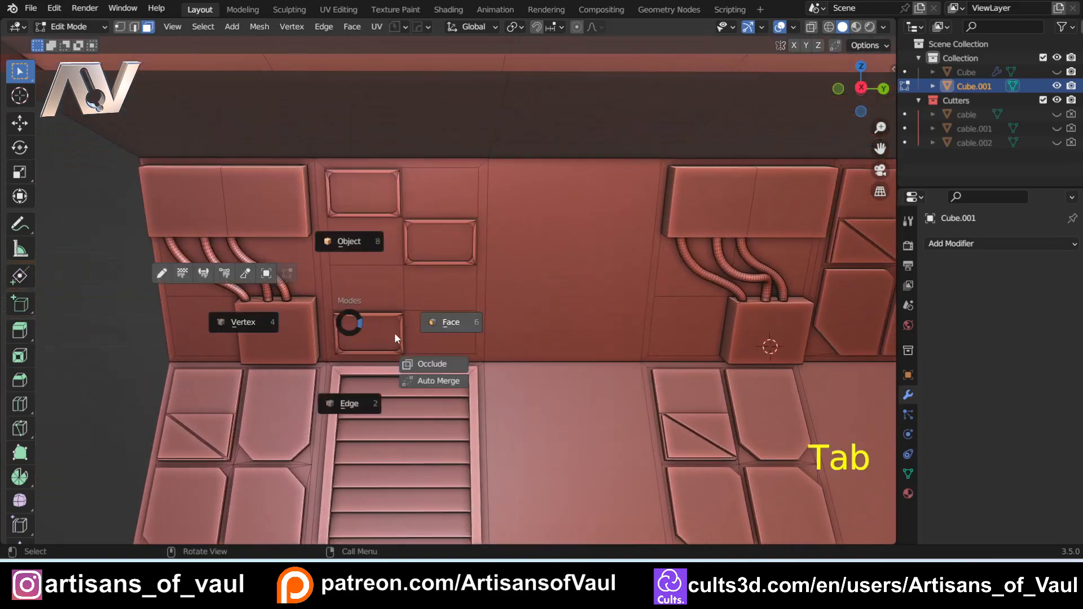
pyautogui.click(358, 402)
pyautogui.click(317, 260)
pyautogui.keyDown('shift'); pyautogui.click(401, 158); pyautogui.keyUp('shift')
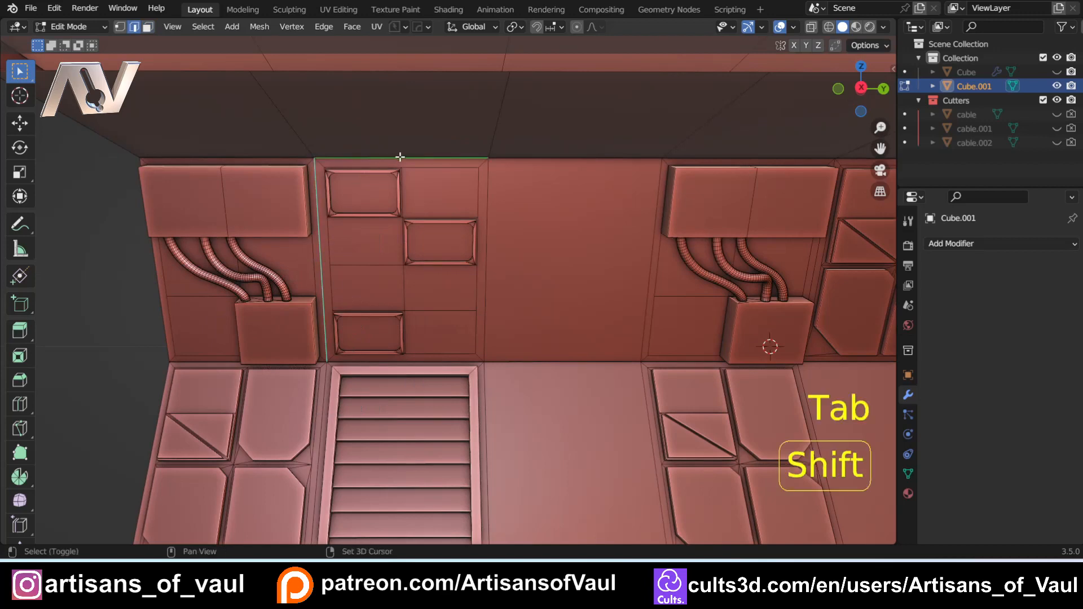
pyautogui.keyDown('shift'); pyautogui.click(487, 203); pyautogui.keyUp('shift')
pyautogui.keyDown('shift'); pyautogui.click(431, 363); pyautogui.keyUp('shift')
# - Run Mesh Copier on the outlined panel with rectangular recesses and set it as the source
pyautogui.rightClick(433, 358)
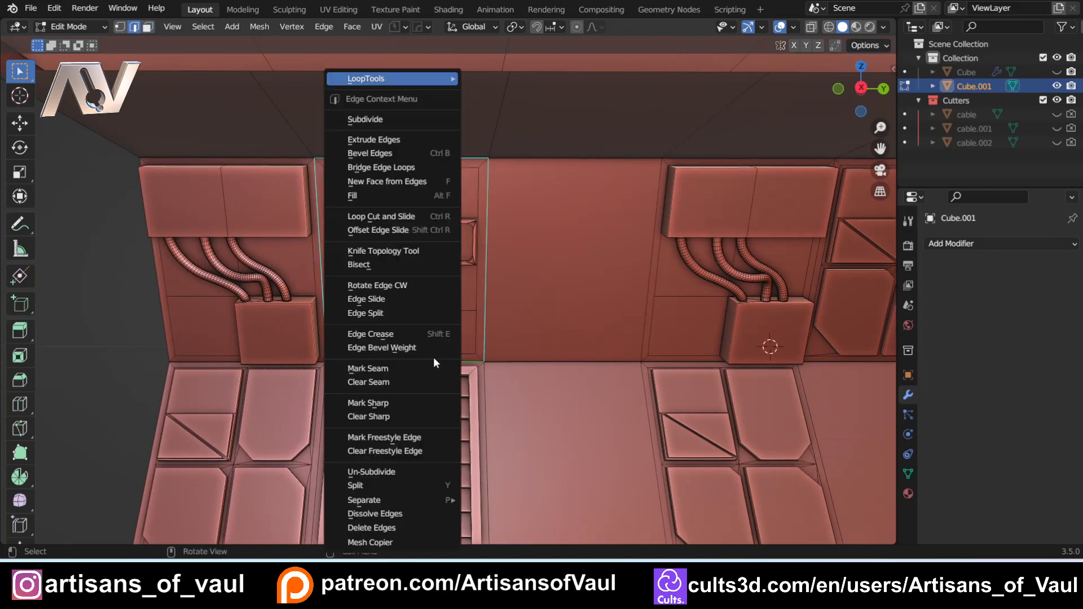
pyautogui.click(374, 542)
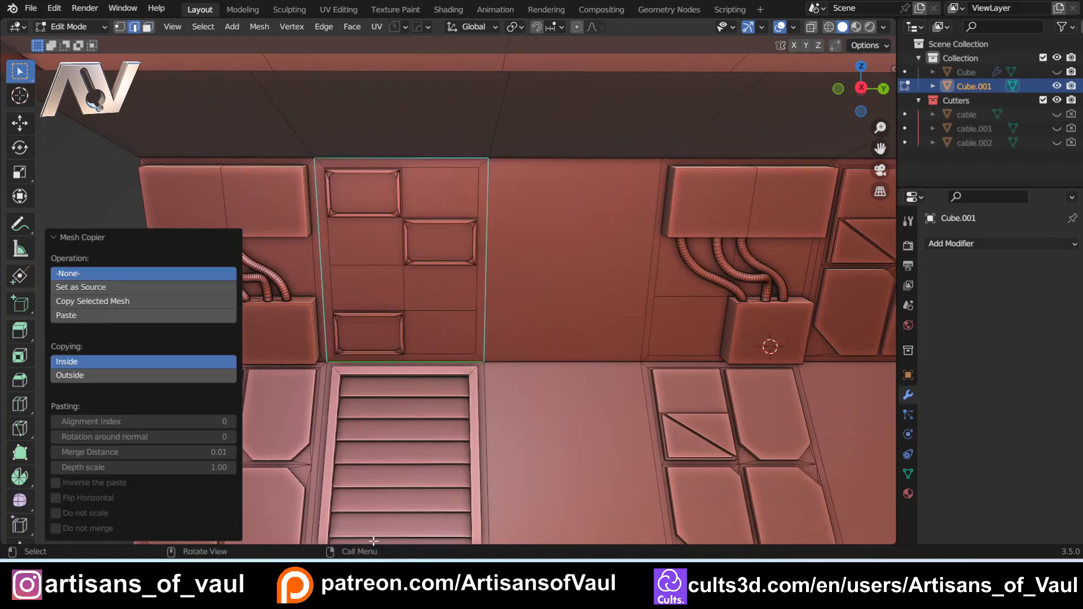
pyautogui.click(96, 287)
pyautogui.scroll(-6, 639, 347)
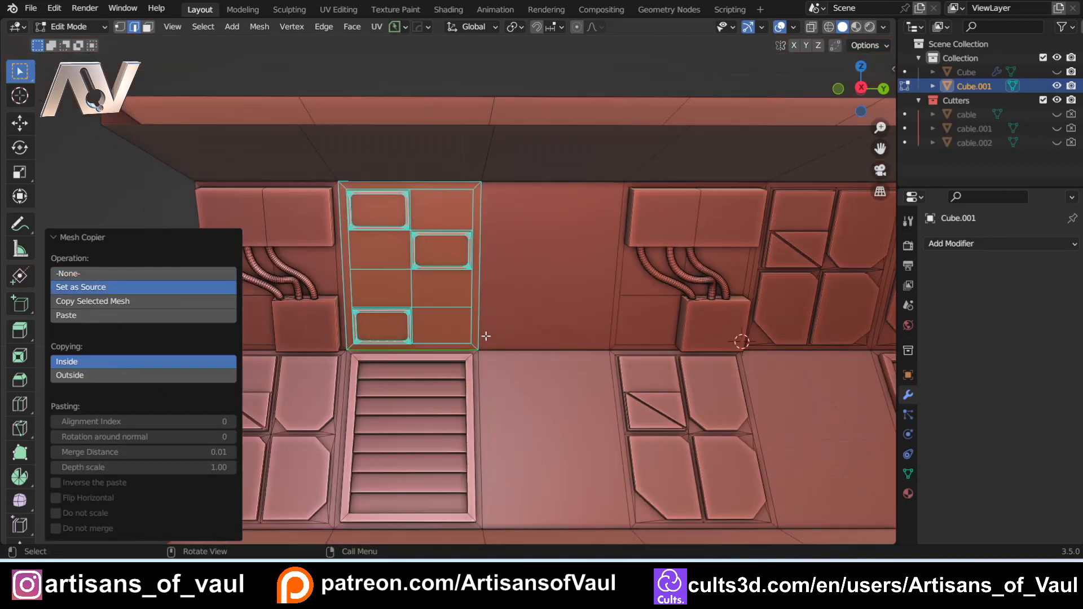
# - In face selection, select two plain lower-wall faces and paste the rectangular-recess panel onto them with Mesh Copier
pyautogui.press('Tab')
pyautogui.click(626, 339)
pyautogui.keyDown('shift'); pyautogui.moveTo(623, 340); pyautogui.dragTo(375, 327, button='middle'); pyautogui.keyUp('shift')
pyautogui.click(422, 346)
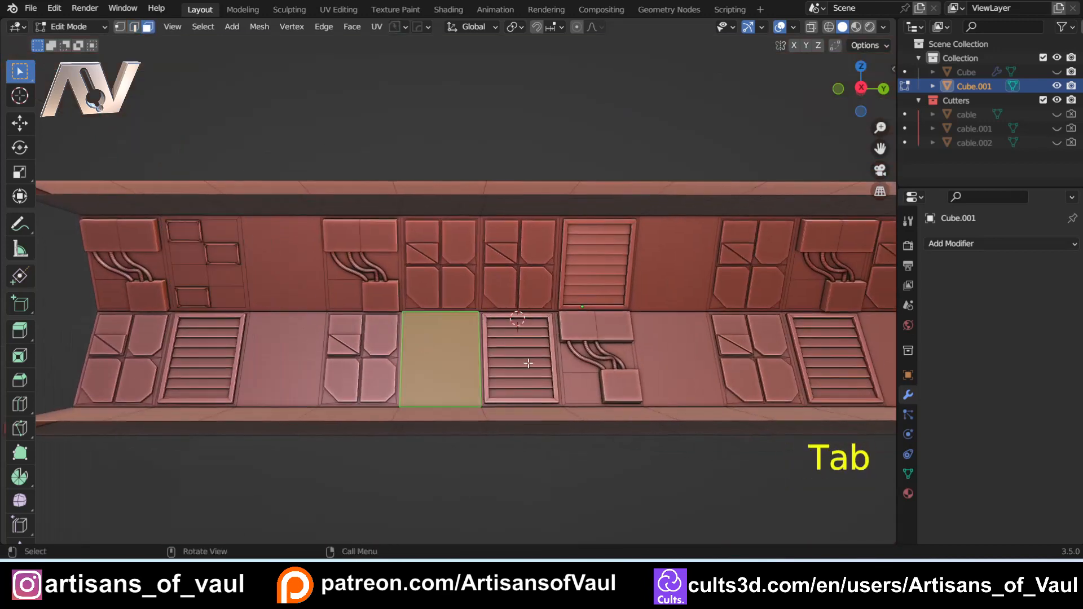
pyautogui.keyDown('shift'); pyautogui.click(678, 344); pyautogui.keyUp('shift')
pyautogui.keyDown('shift'); pyautogui.moveTo(678, 344); pyautogui.dragTo(570, 337, button='middle'); pyautogui.keyUp('shift')
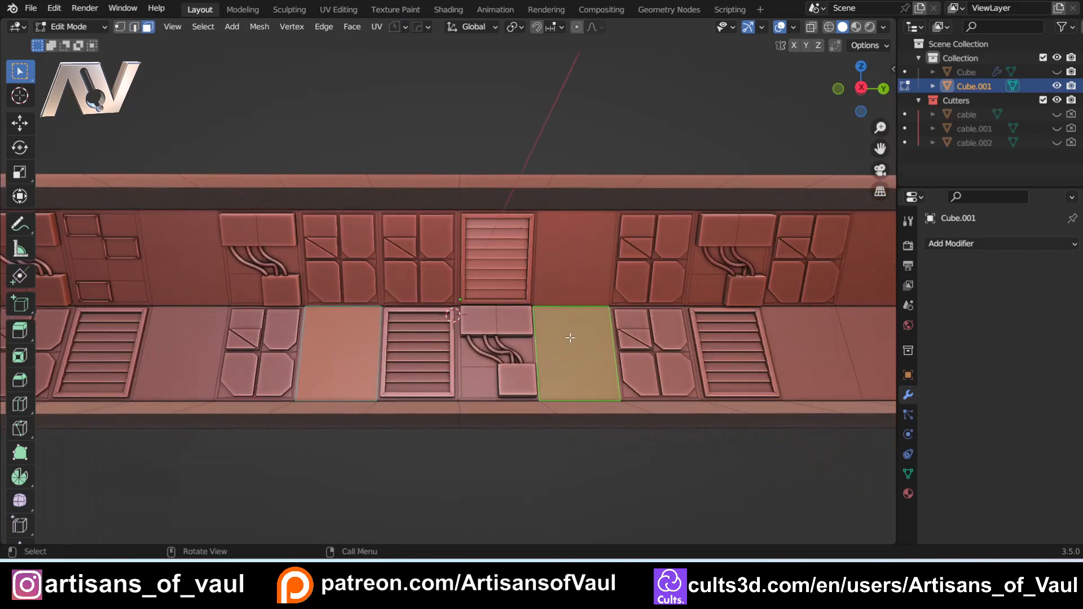
pyautogui.rightClick(570, 337)
pyautogui.click(506, 543)
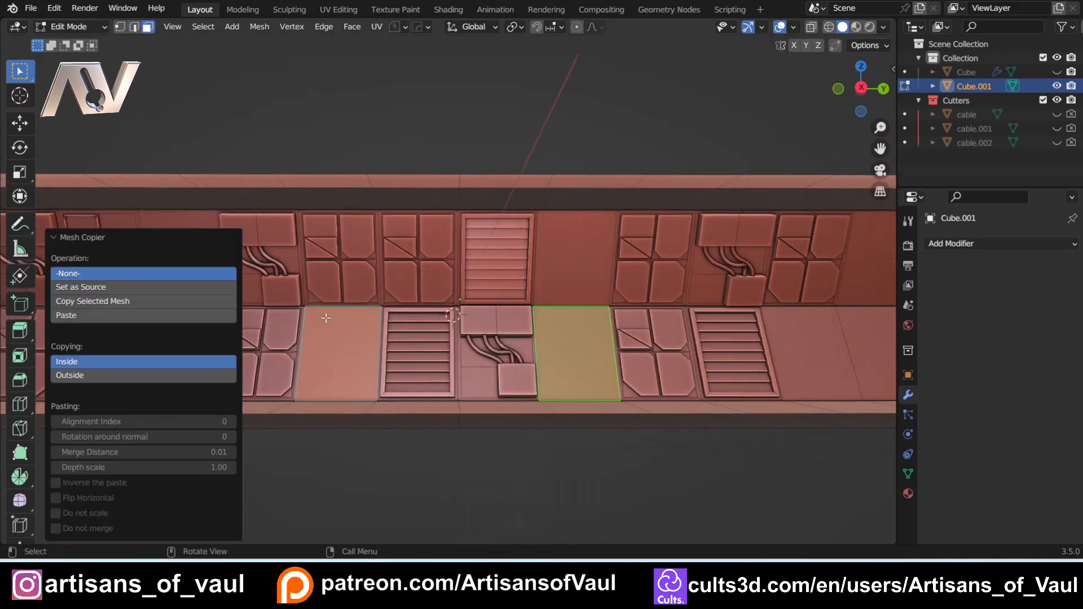
pyautogui.click(91, 314)
# - Paste the rectangular-recess panel onto the plain upper-wall face at the corridor's open end with Mesh Copier
pyautogui.keyDown('shift'); pyautogui.moveTo(621, 357); pyautogui.dragTo(293, 339, button='middle'); pyautogui.keyUp('shift')
pyautogui.click(491, 275)
pyautogui.rightClick(496, 273)
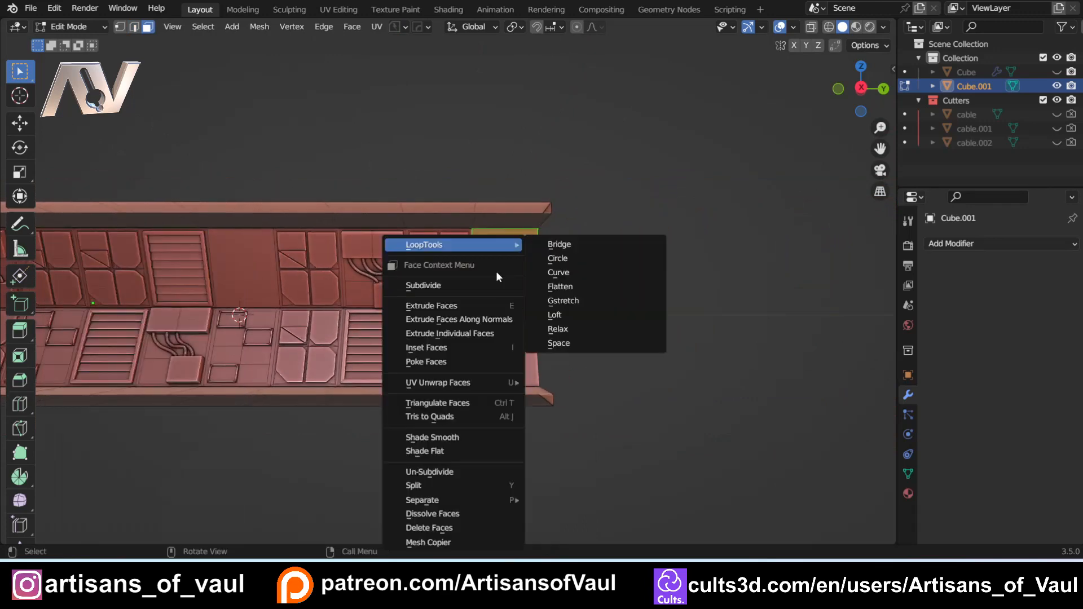
pyautogui.click(420, 543)
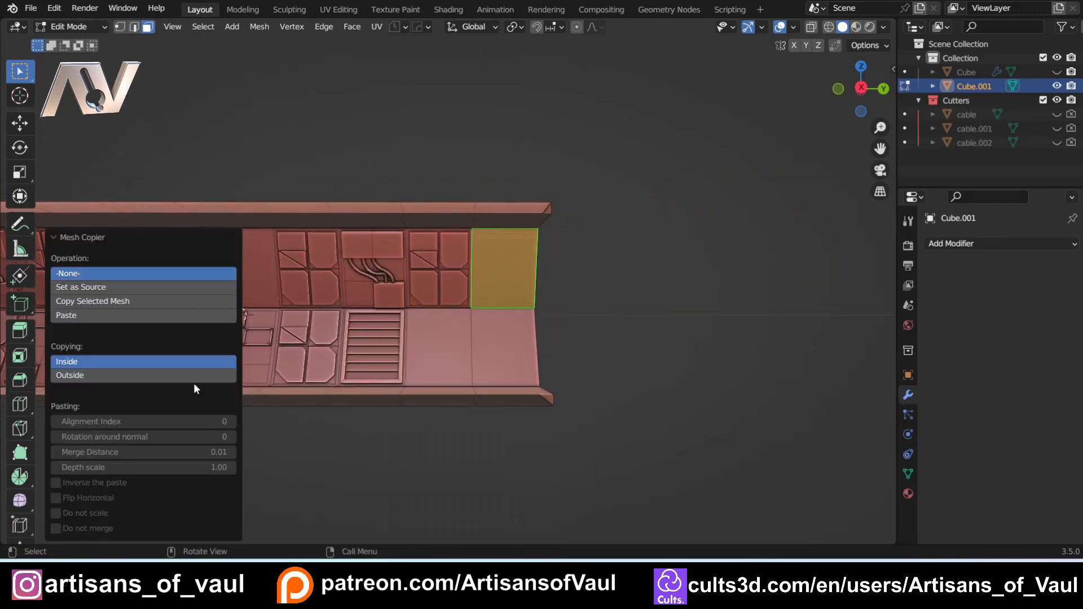
pyautogui.click(96, 316)
# - Compare Rotation around normal values 1 and 2 on the pasted end panel and set it to 2
pyautogui.scroll(4, 558, 322)
pyautogui.keyDown('shift'); pyautogui.moveTo(527, 294); pyautogui.dragTo(434, 299, button='middle'); pyautogui.keyUp('shift')
pyautogui.scroll(3, 448, 353)
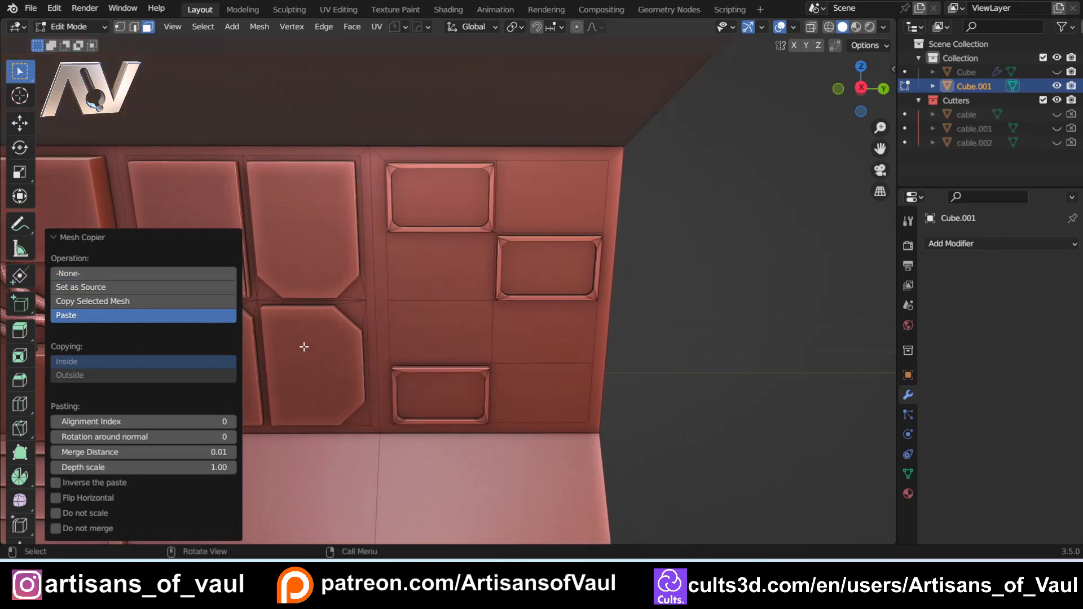
pyautogui.click(232, 438)
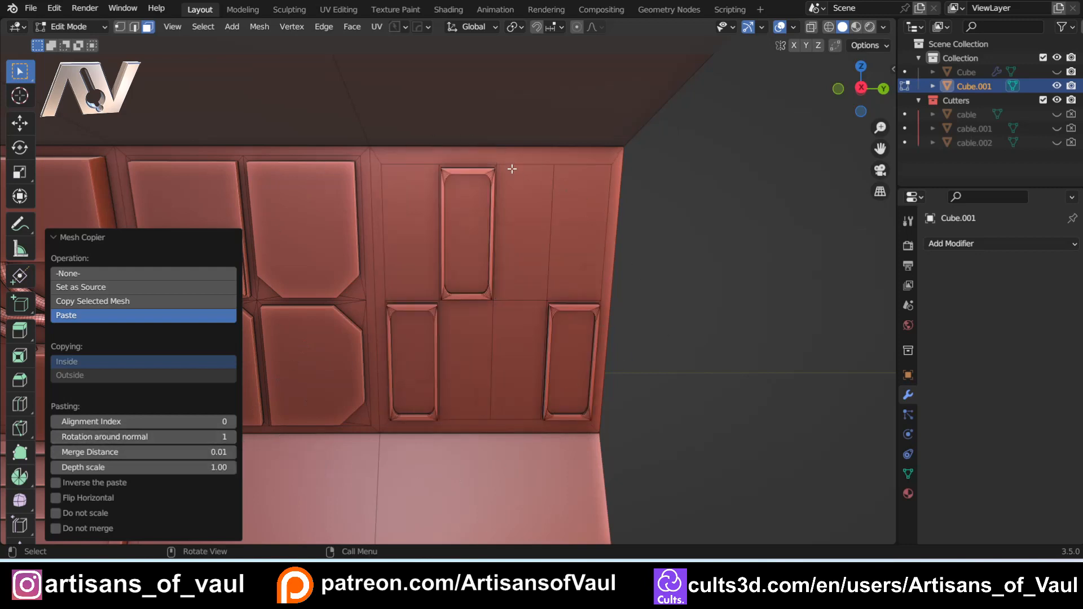
pyautogui.scroll(-1, 512, 169)
pyautogui.keyDown('shift'); pyautogui.moveTo(494, 384); pyautogui.dragTo(431, 302, button='middle'); pyautogui.keyUp('shift')
pyautogui.click(235, 438)
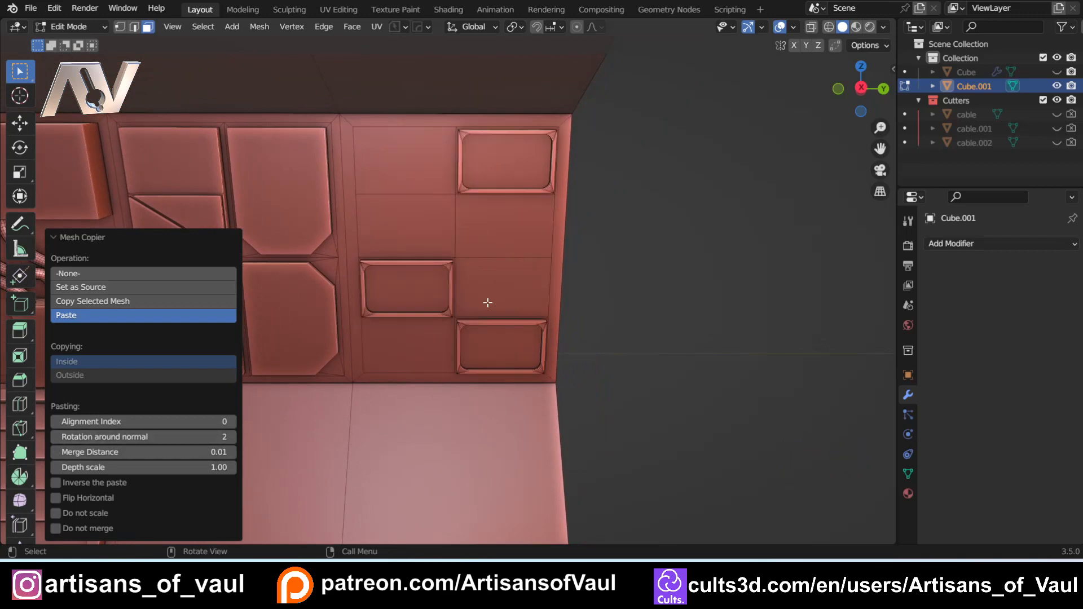
pyautogui.scroll(-4, 489, 302)
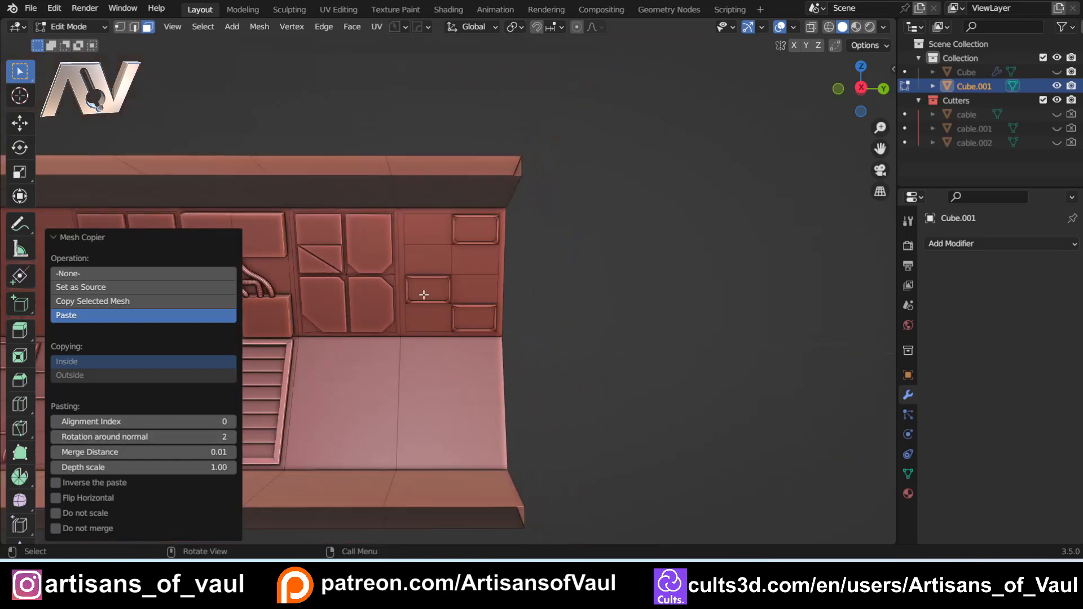
pyautogui.click(52, 436)
pyautogui.scroll(3, 327, 354)
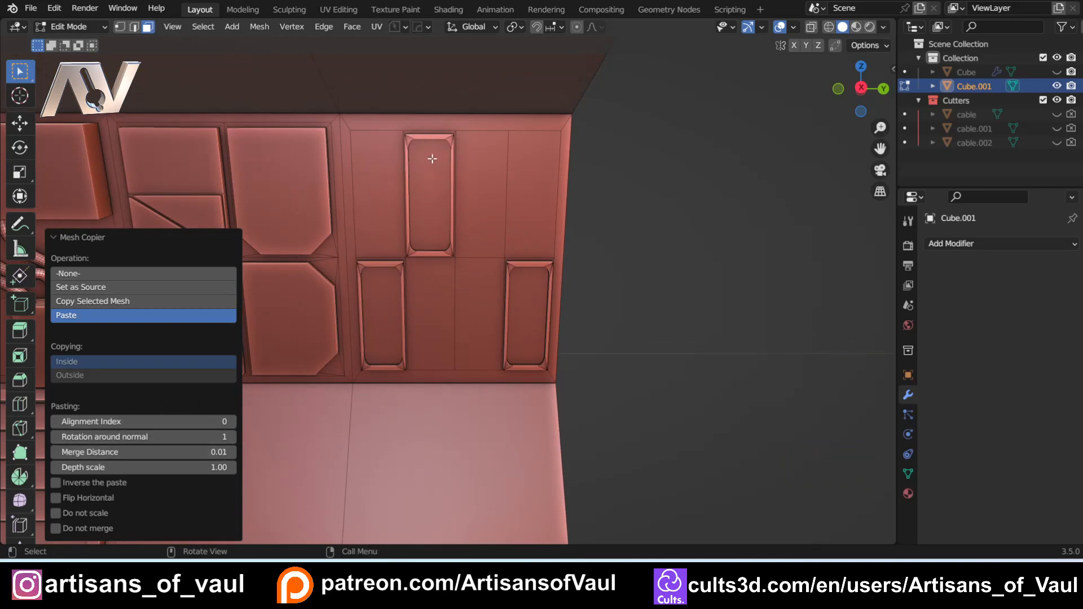
pyautogui.click(232, 438)
pyautogui.scroll(-3, 565, 282)
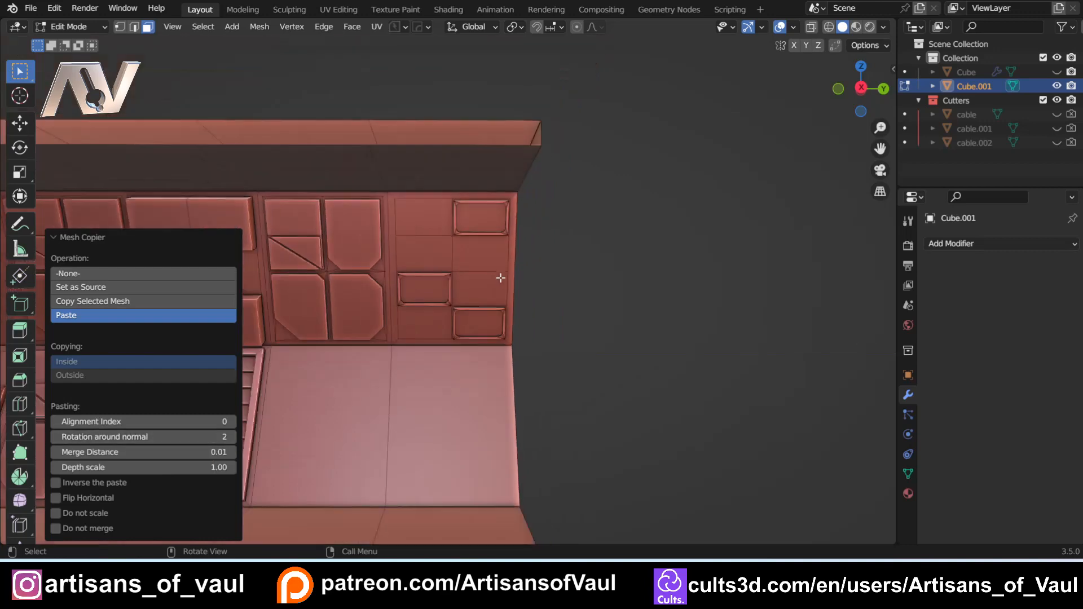
# - In edge selection, select the four boundary edges enclosing the lower-wall chamfered-plate panel beside the vent panel
pyautogui.keyDown('shift'); pyautogui.moveTo(564, 282); pyautogui.dragTo(665, 232, button='middle'); pyautogui.keyUp('shift')
pyautogui.scroll(-1, 665, 232)
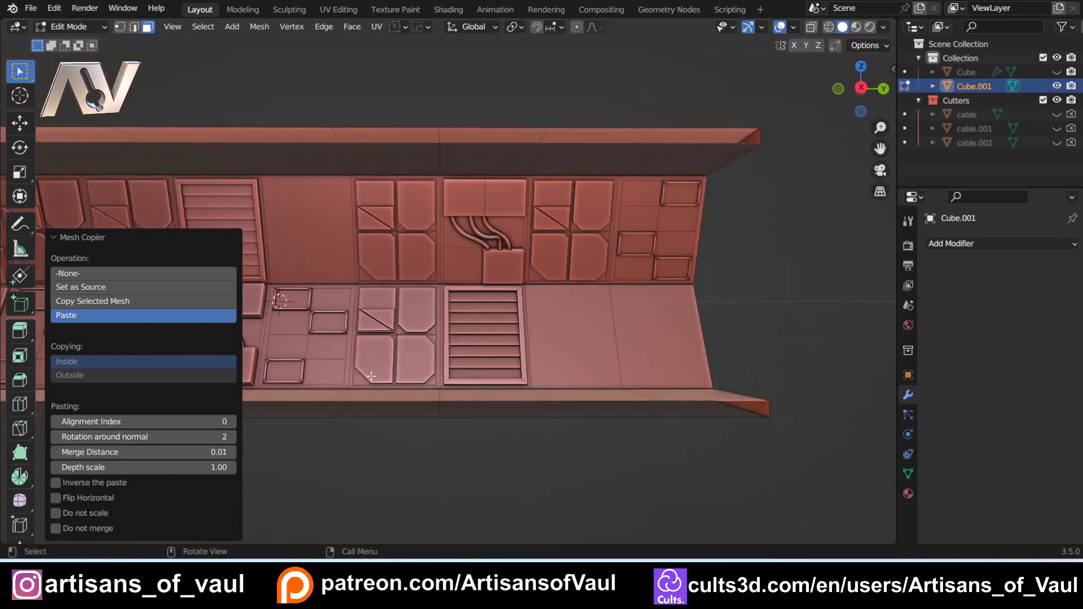
pyautogui.keyDown('shift'); pyautogui.moveTo(635, 289); pyautogui.dragTo(368, 254, button='middle'); pyautogui.keyUp('shift')
pyautogui.scroll(5, 367, 254)
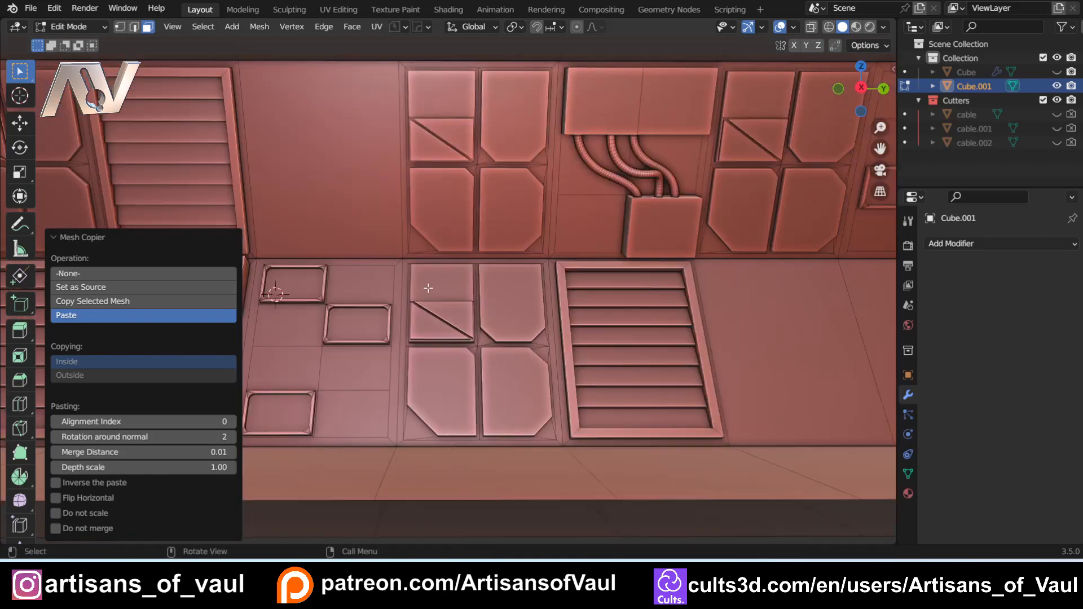
pyautogui.press('Tab')
pyautogui.click(460, 407)
pyautogui.click(409, 323)
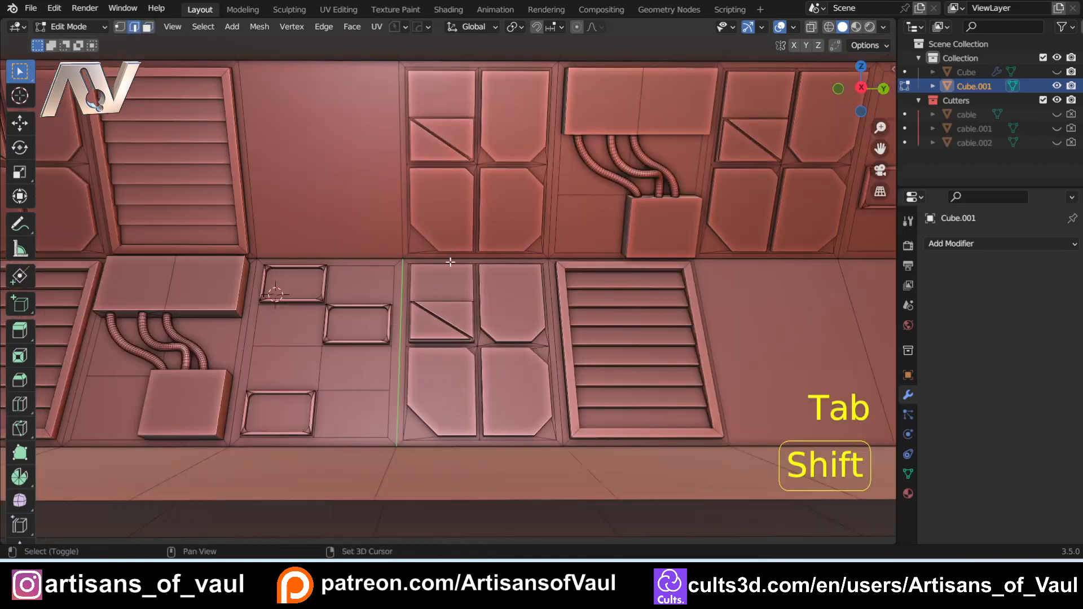
pyautogui.keyDown('shift'); pyautogui.click(491, 259); pyautogui.keyUp('shift')
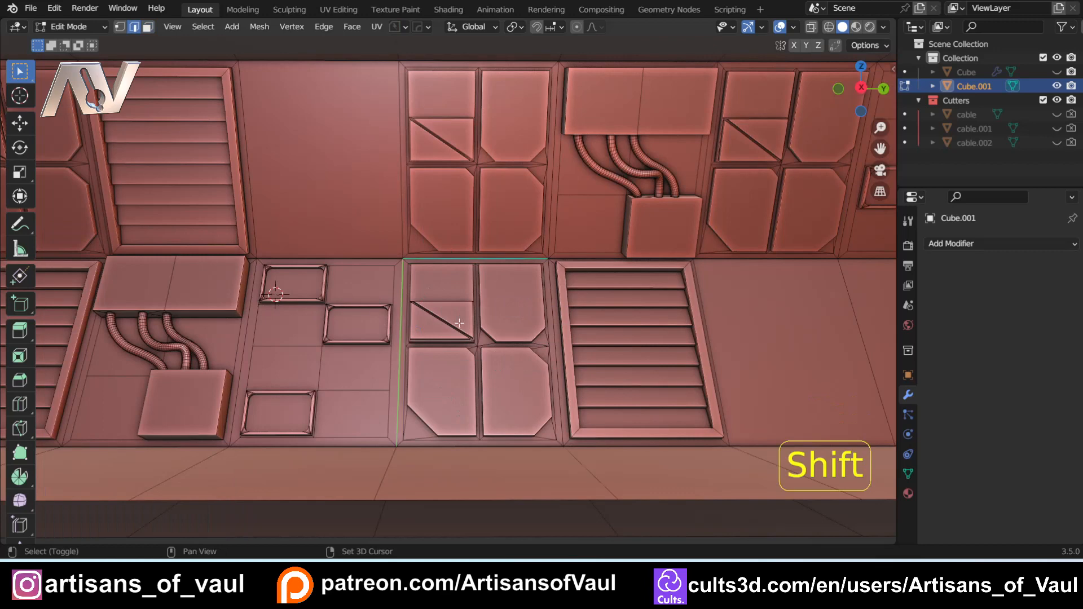
pyautogui.keyDown('shift'); pyautogui.click(551, 334); pyautogui.keyUp('shift')
pyautogui.keyDown('shift'); pyautogui.click(499, 447); pyautogui.keyUp('shift')
# - Run Mesh Copier on the outlined chamfered-plate panel and set it as the source
pyautogui.rightClick(496, 448)
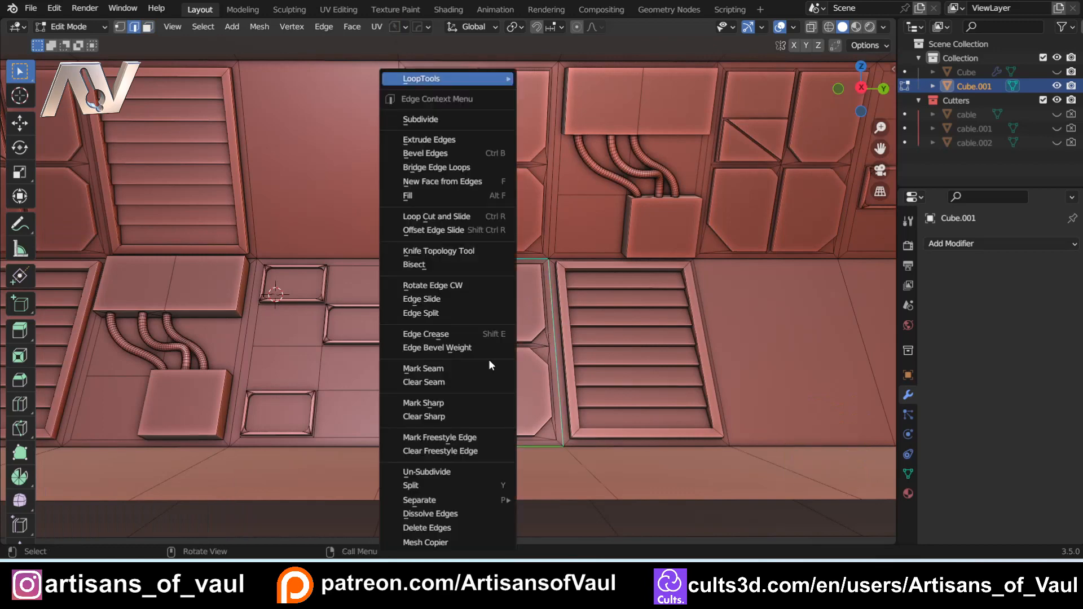
pyautogui.click(432, 542)
pyautogui.click(97, 287)
# - In face selection, pick the plain lower-wall face just past the vent panel and paste the chamfered-plate panel with Mesh Copier
pyautogui.scroll(-5, 424, 308)
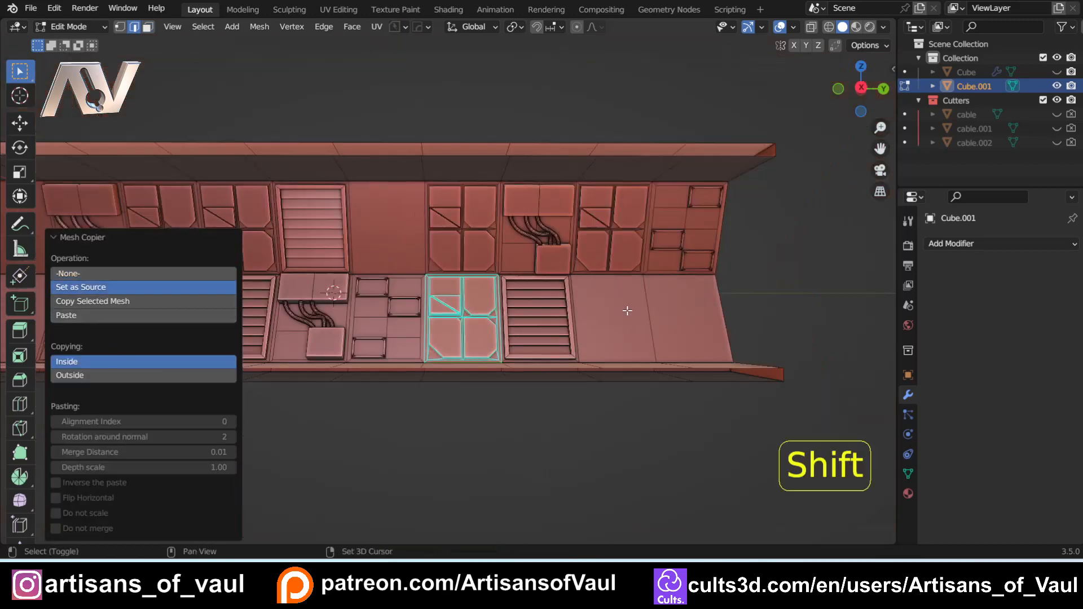
pyautogui.scroll(3, 424, 309)
pyautogui.keyDown('shift'); pyautogui.moveTo(484, 334); pyautogui.dragTo(475, 297, button='middle'); pyautogui.keyUp('shift')
pyautogui.press('Tab')
pyautogui.click(577, 303)
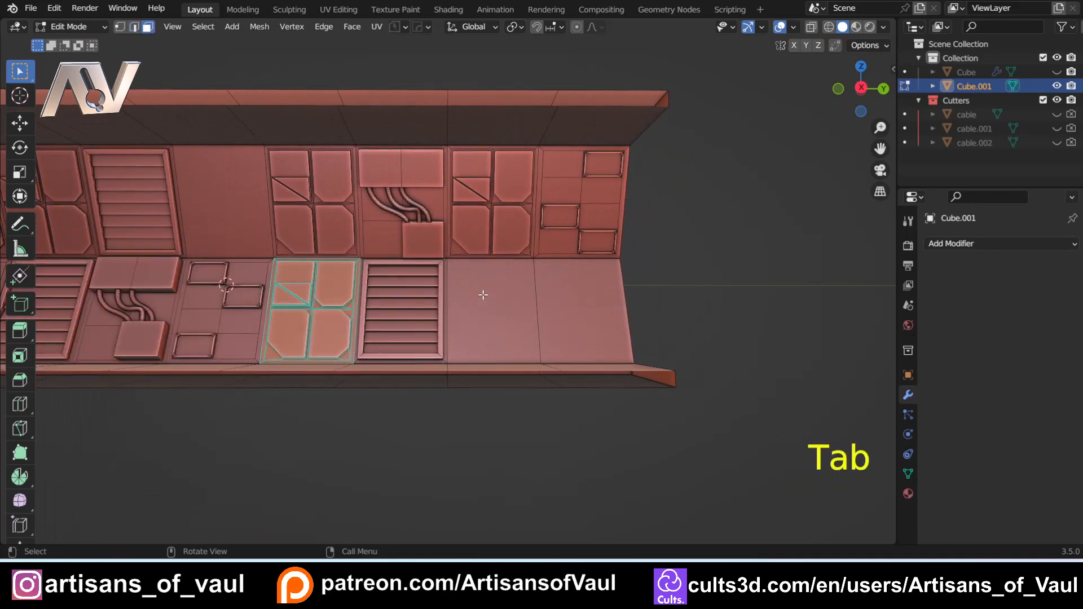
pyautogui.click(489, 298)
pyautogui.rightClick(489, 298)
pyautogui.click(445, 528)
pyautogui.click(66, 315)
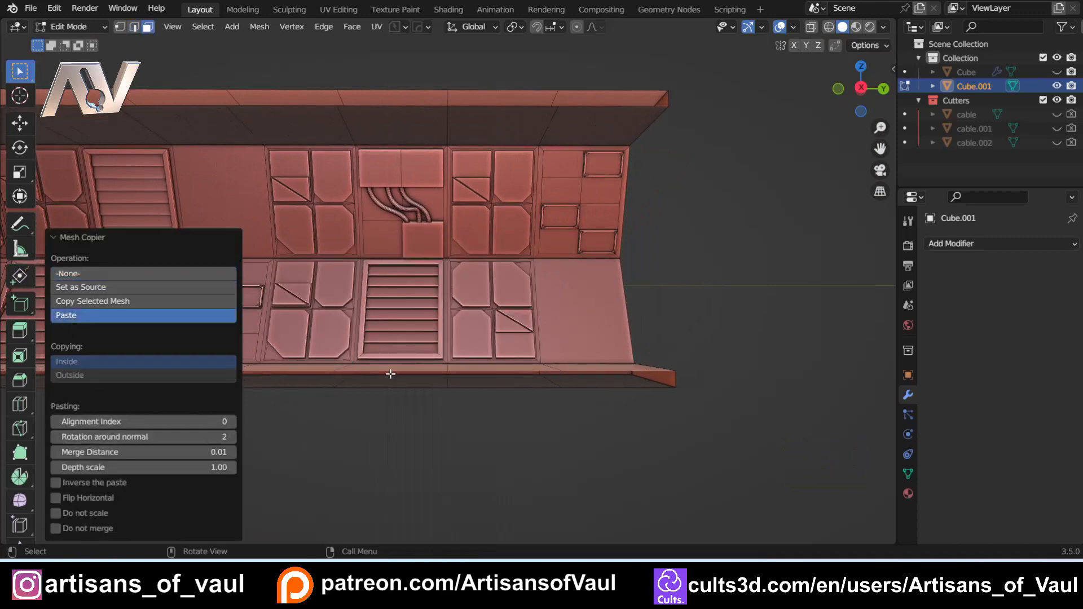
# - Set the pasted plate panel's Rotation around normal to 0 and enable Inverse the paste
pyautogui.click(55, 436)
pyautogui.click(55, 437)
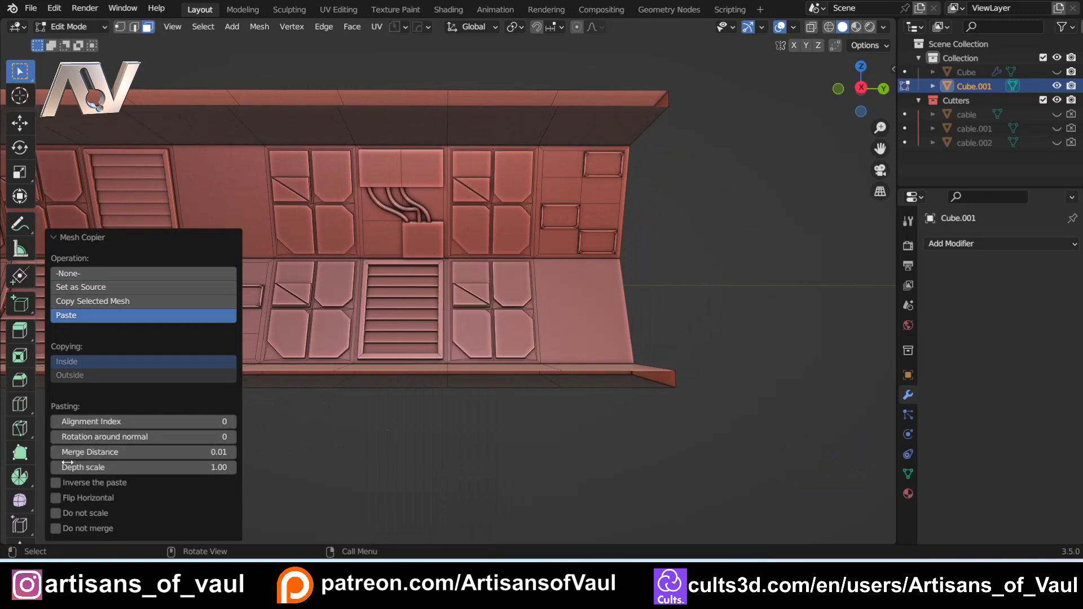
pyautogui.click(55, 483)
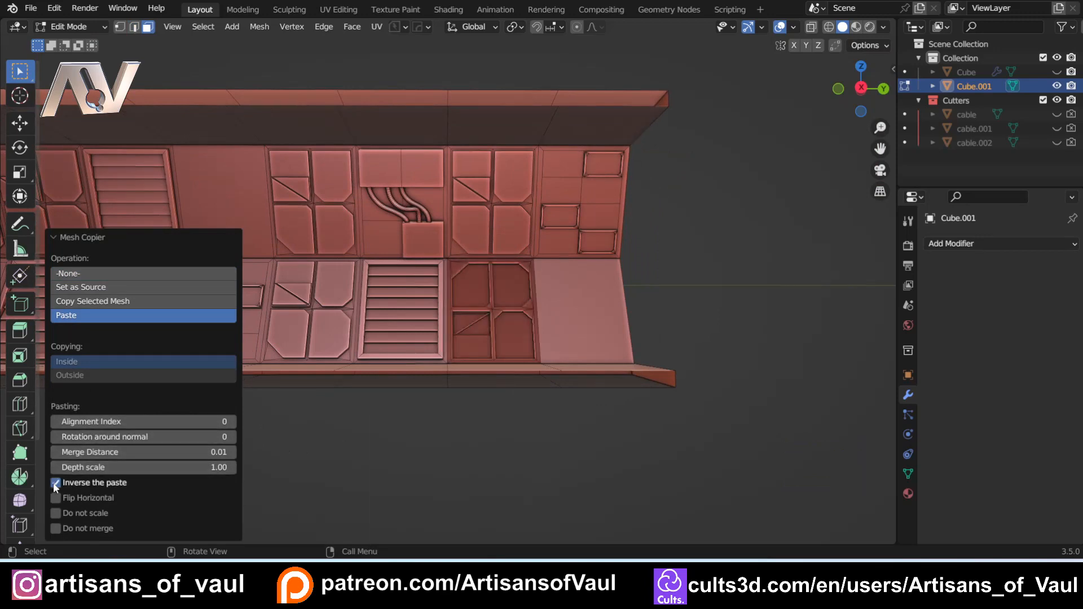
# - Try Rotation around normal 1 on the inverted plate panel, then restore it to 0
pyautogui.scroll(1, 414, 374)
pyautogui.scroll(2, 414, 374)
pyautogui.moveTo(458, 341); pyautogui.dragTo(570, 397, button='middle')
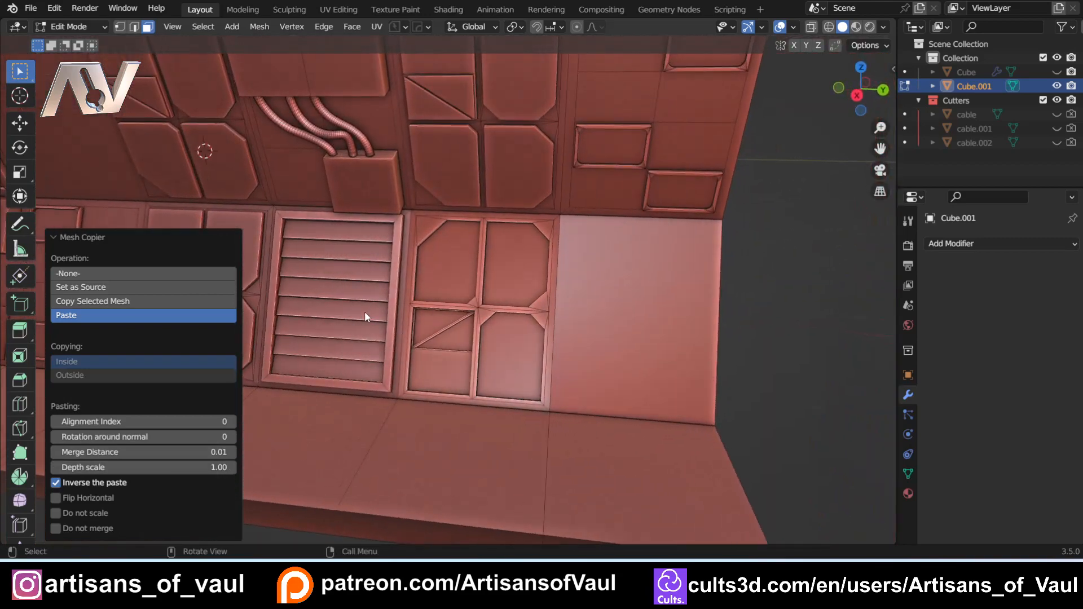
pyautogui.click(232, 437)
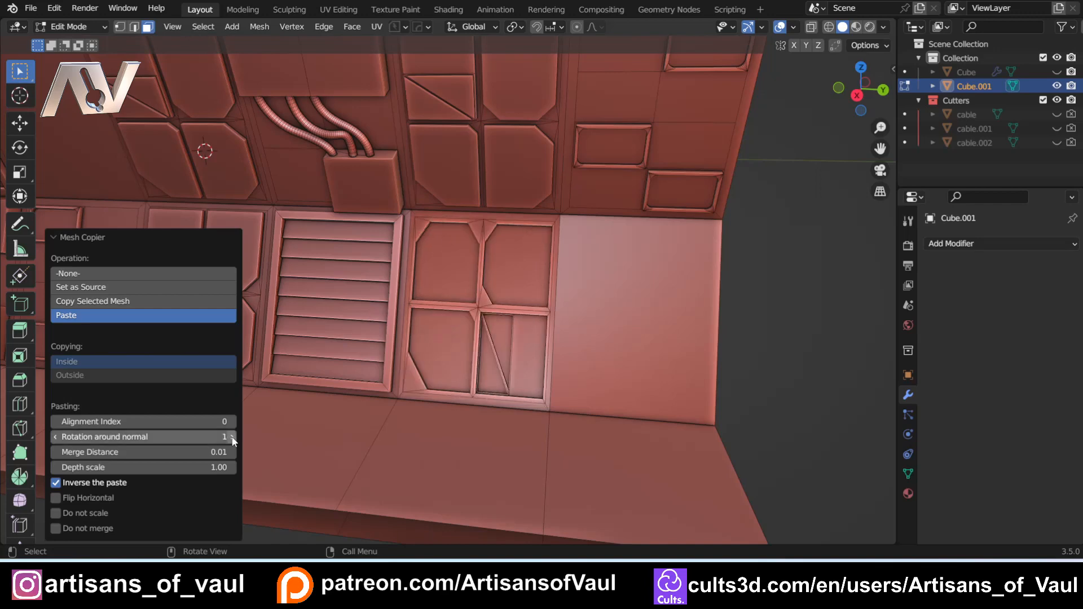
pyautogui.click(56, 437)
# - Check the inverted panel's normals with the Face Orientation overlay, then turn the overlay off
pyautogui.moveTo(508, 316)
pyautogui.mouseDown(button='middle')
pyautogui.moveTo(474, 296)
pyautogui.moveTo(334, 297)
pyautogui.moveTo(494, 302)
pyautogui.mouseUp(button='middle')
pyautogui.scroll(2, 493, 302)
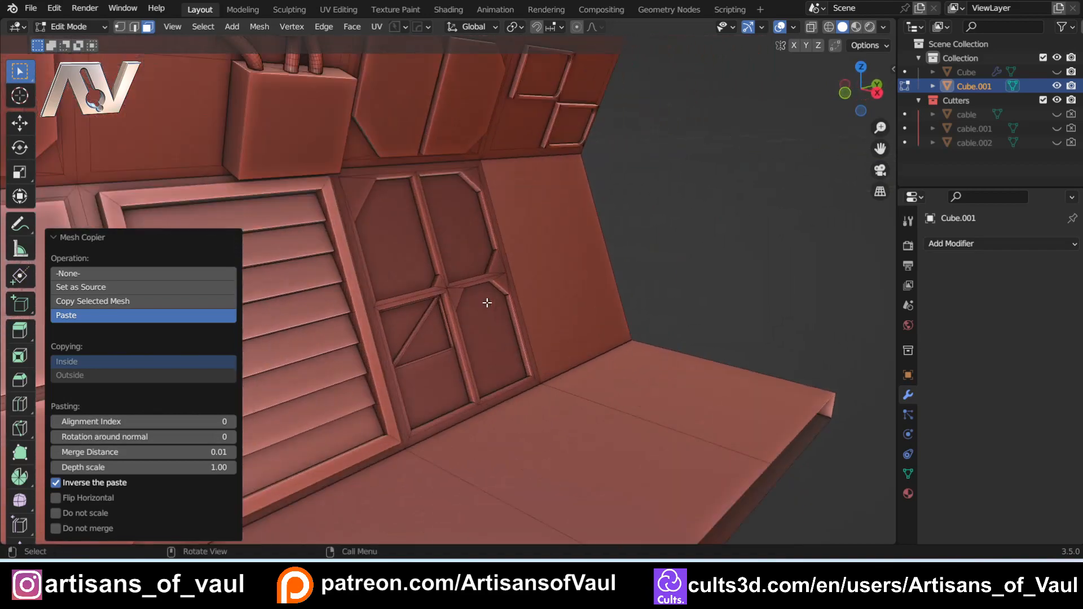
pyautogui.click(793, 27)
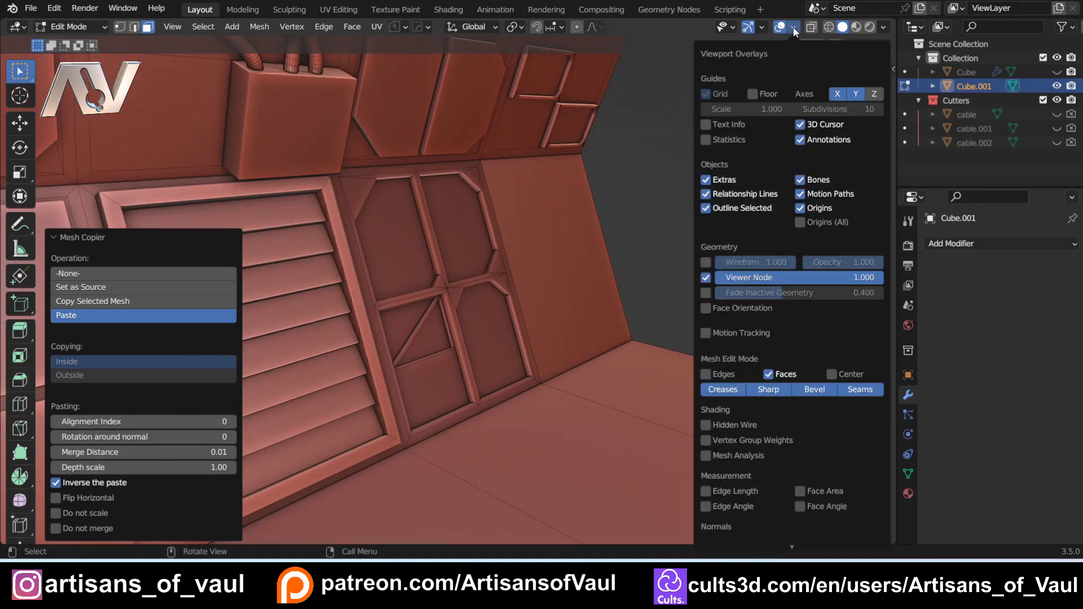
pyautogui.click(705, 309)
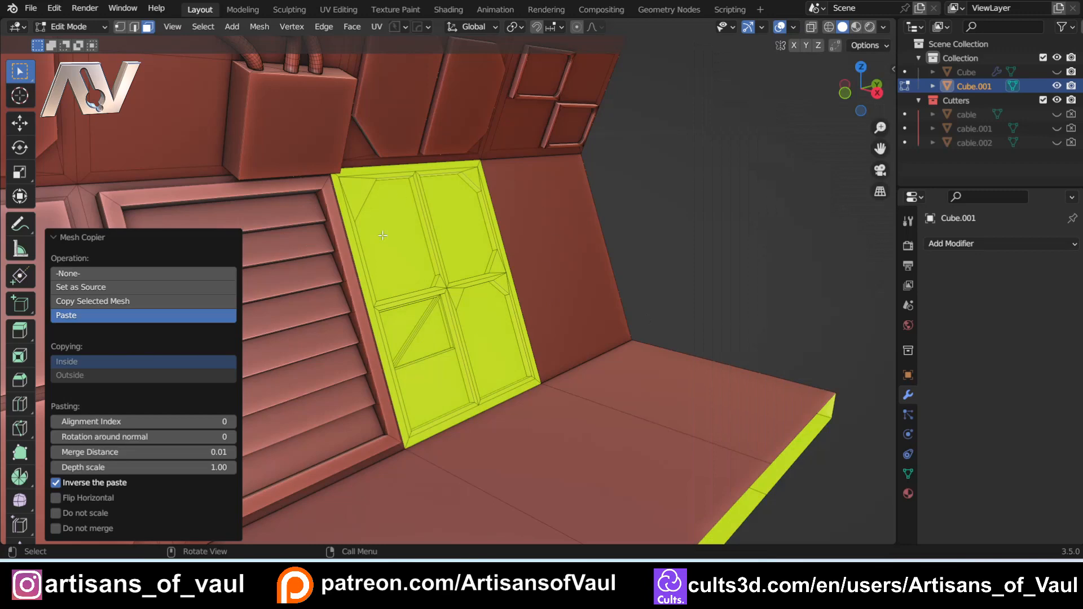
pyautogui.click(794, 27)
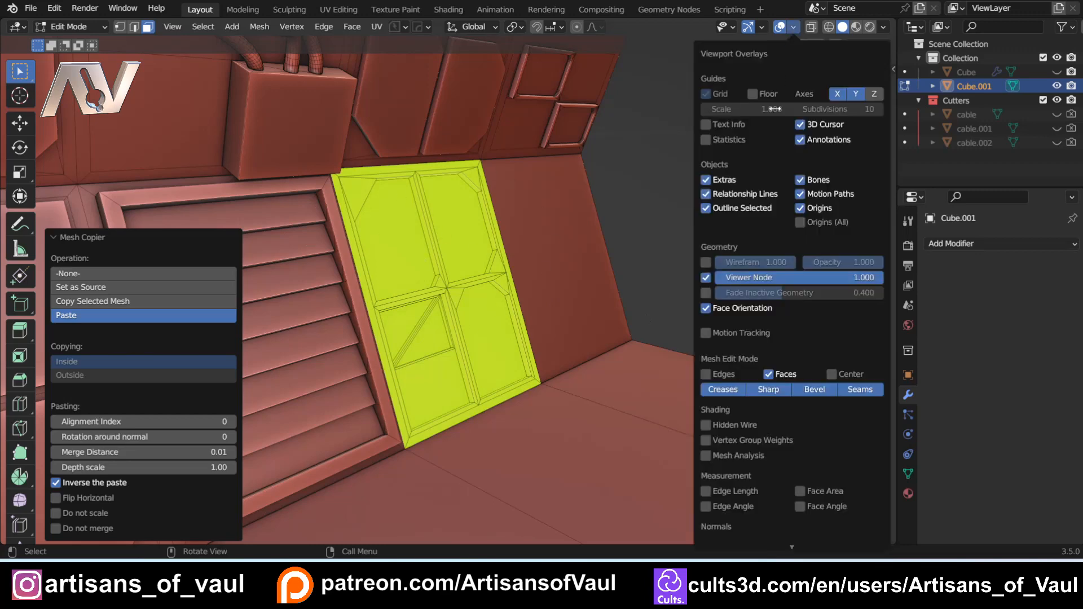
pyautogui.click(716, 311)
# - Select the whole corridor mesh in vertex selection and recalculate its normals
pyautogui.press('a')
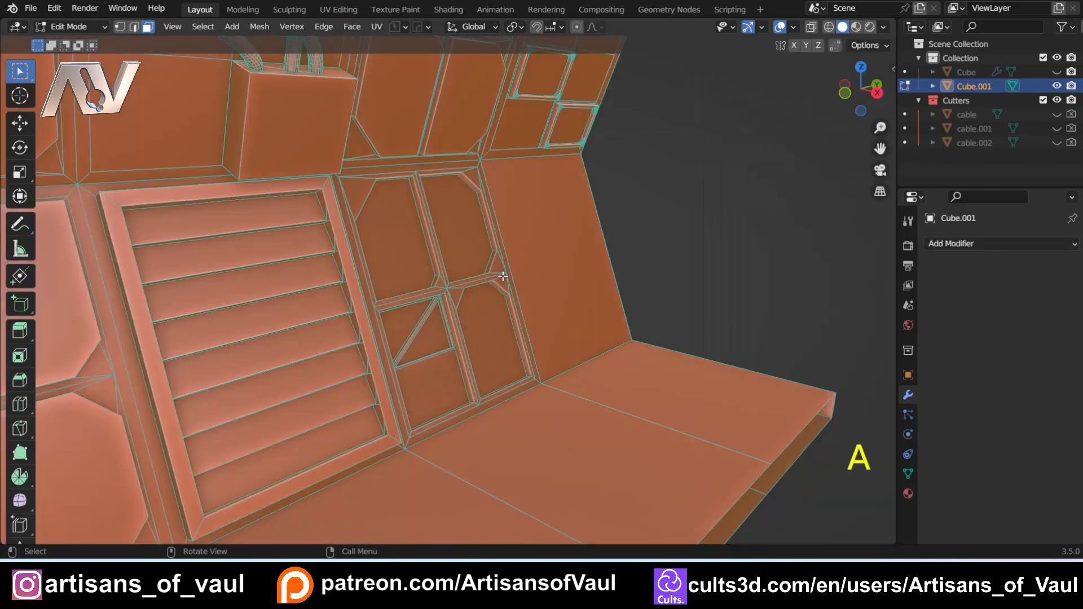
pyautogui.press('Tab')
pyautogui.click(404, 276)
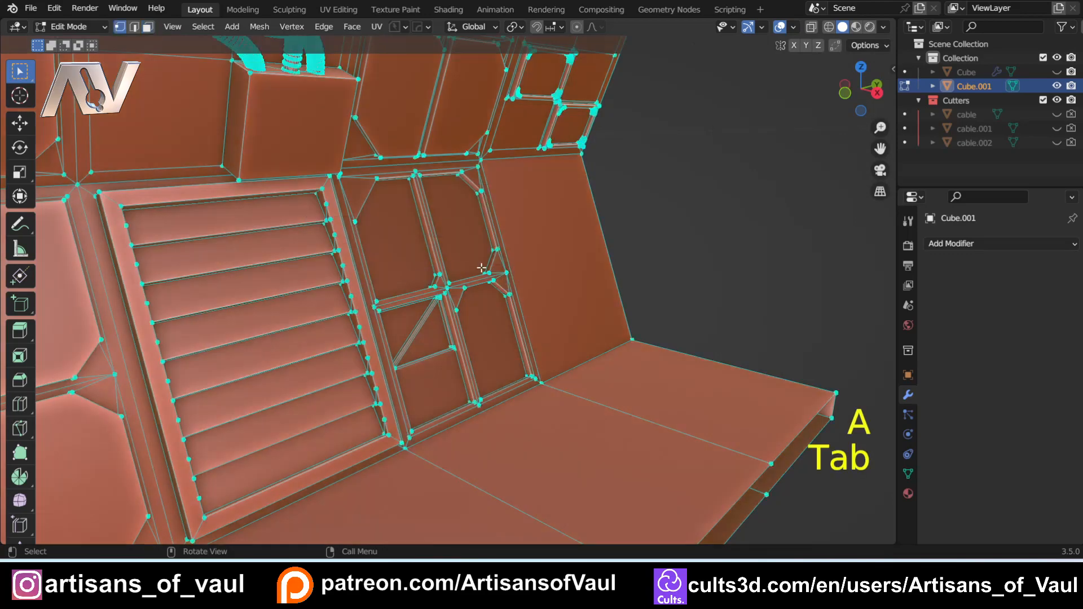
pyautogui.hotkey('shift', 'n')
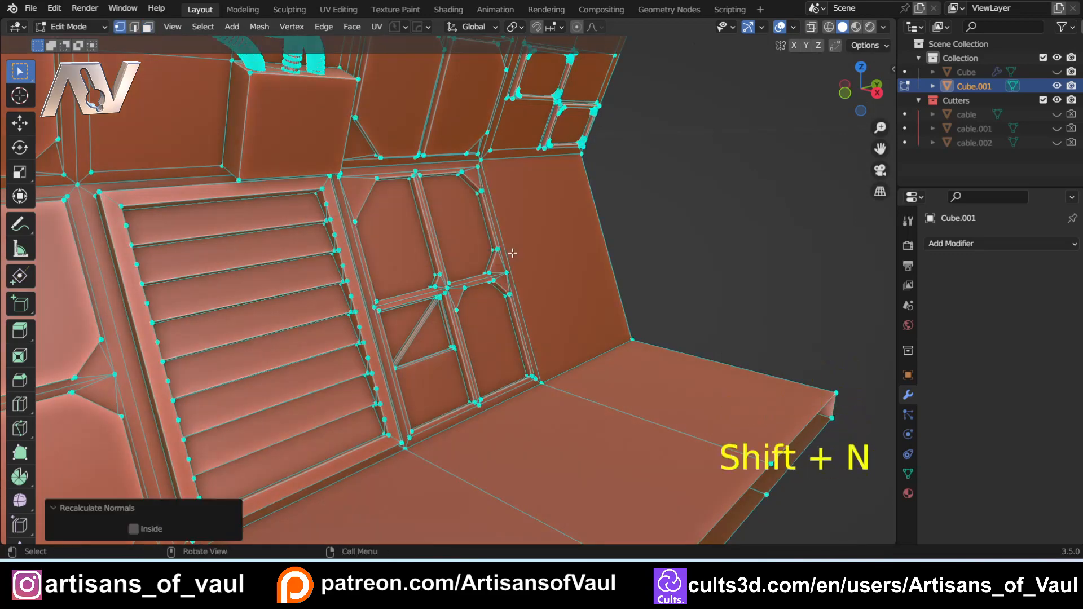
# - Switch to Object Mode and check the corridor's normals with the Face Orientation overlay, leaving it off
pyautogui.moveTo(507, 253); pyautogui.dragTo(378, 167, button='middle')
pyautogui.press('Tab')
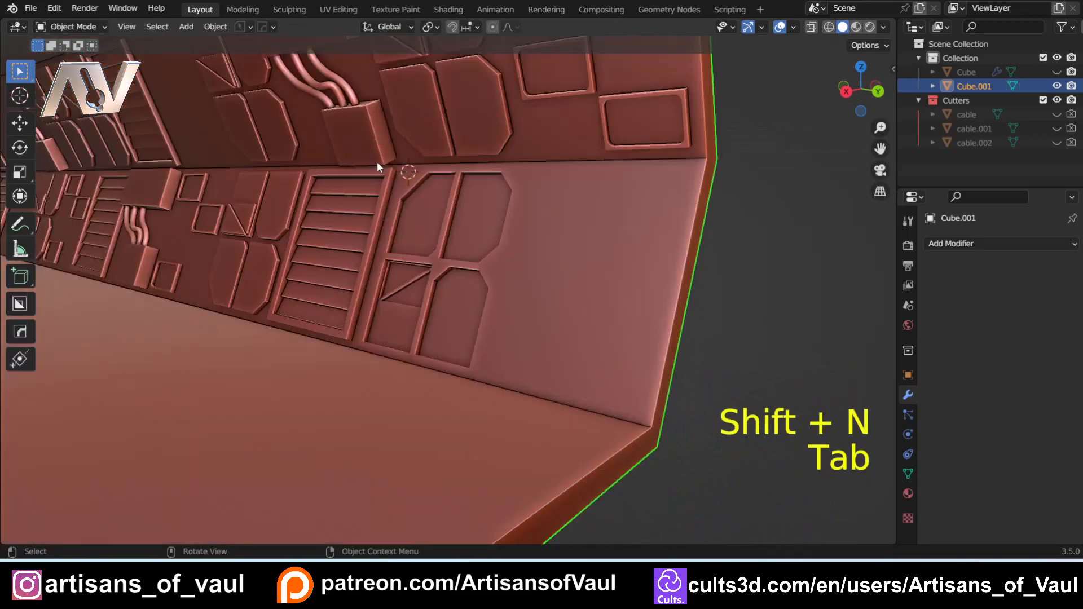
pyautogui.click(793, 27)
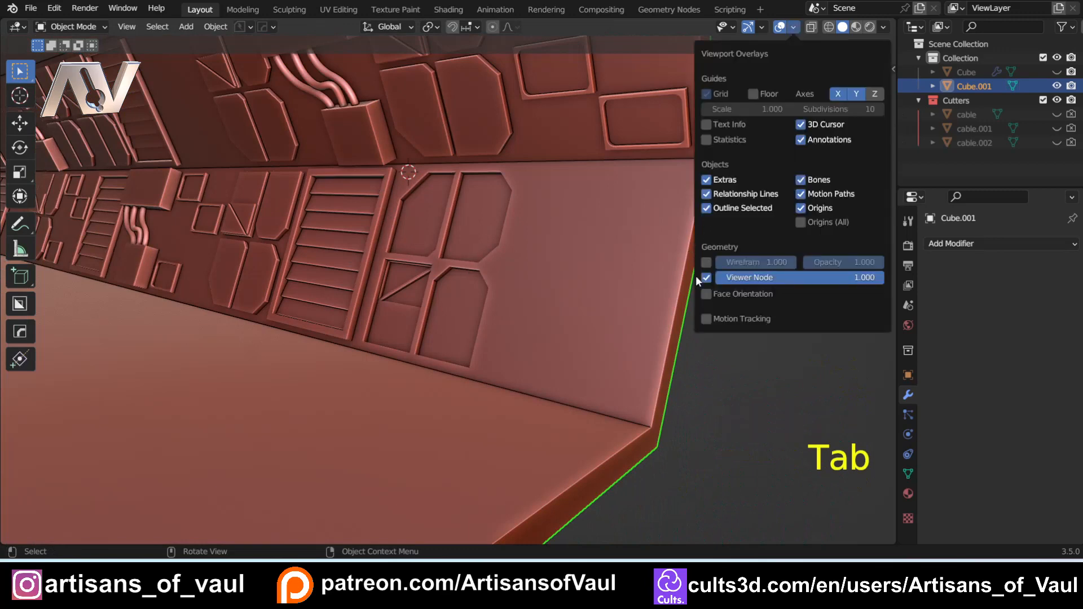
pyautogui.click(707, 294)
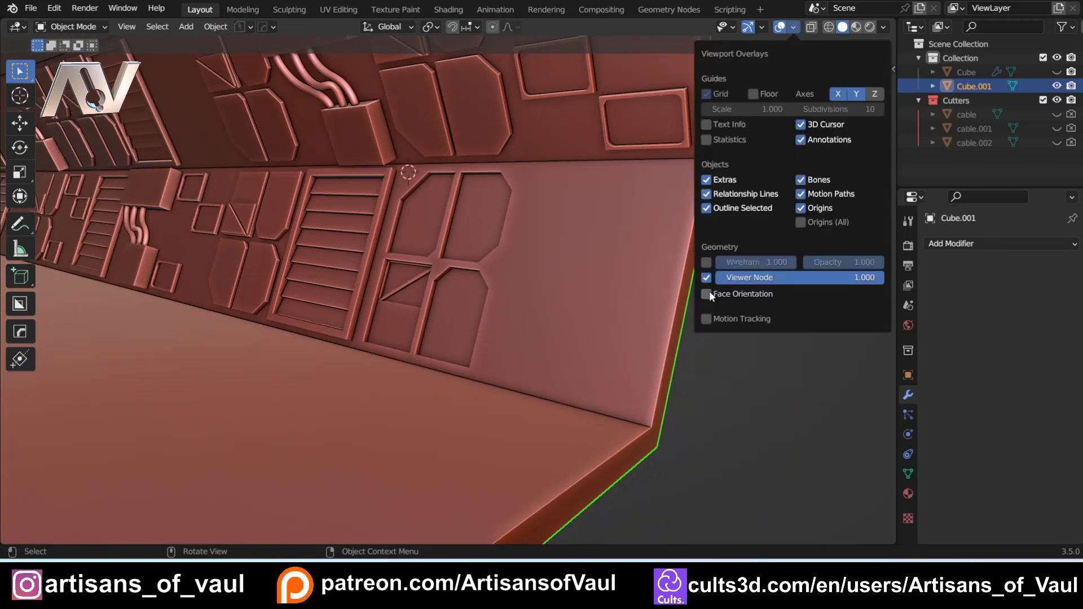
# - Return the corridor mesh to Edit Mode with edge selection
pyautogui.press('Tab')
pyautogui.click(469, 320)
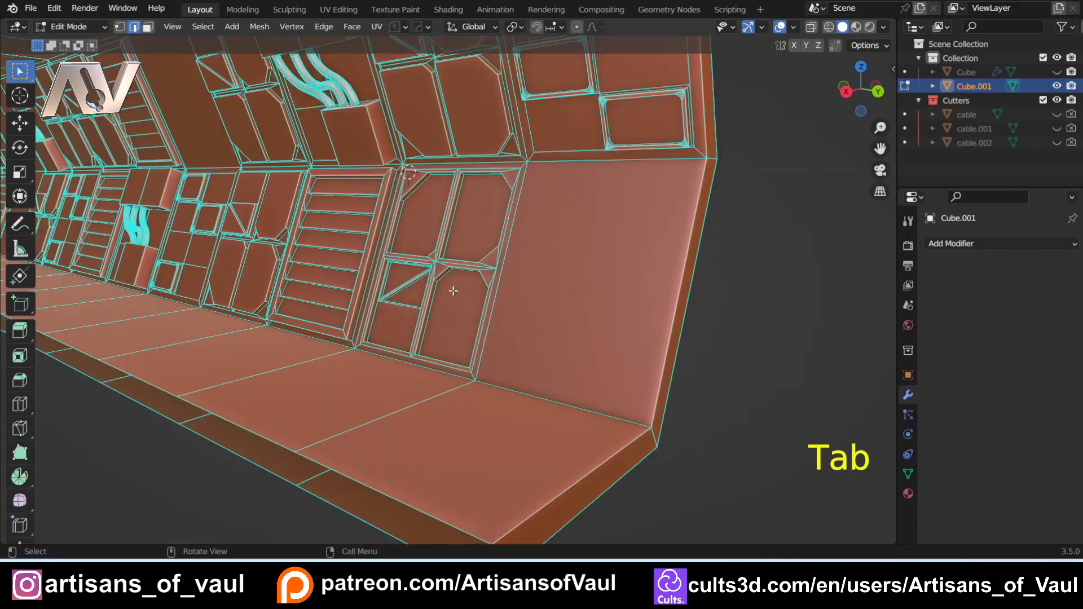
pyautogui.moveTo(454, 290); pyautogui.dragTo(395, 282, button='middle')
pyautogui.scroll(5, 393, 292)
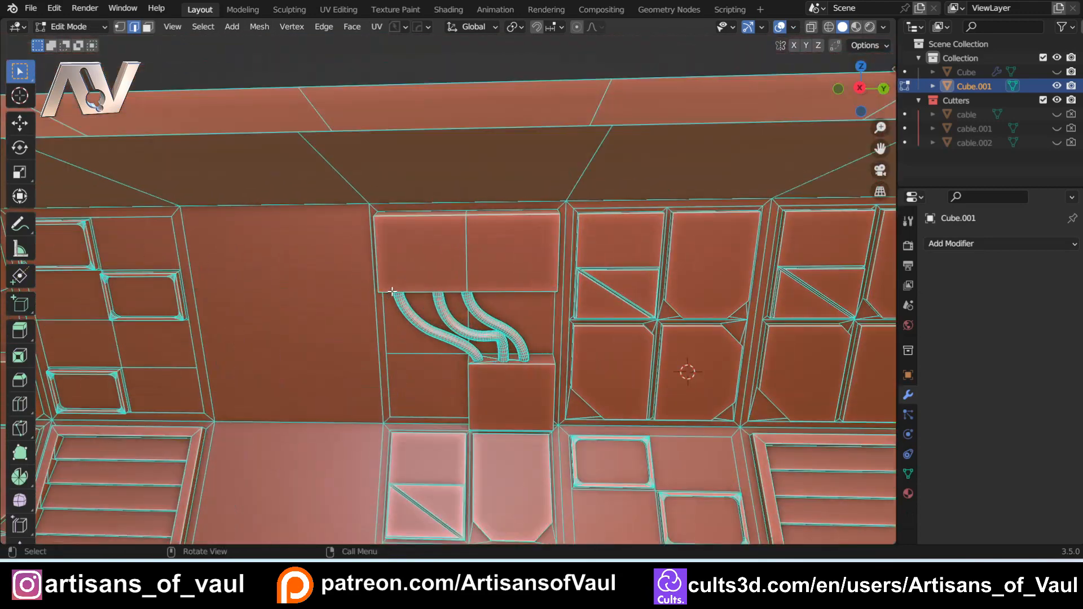
# - Select the boundary edges of the upper wall's cable panel and set it as the Mesh Copier source, copying inside
pyautogui.press('Tab')
pyautogui.click(394, 368)
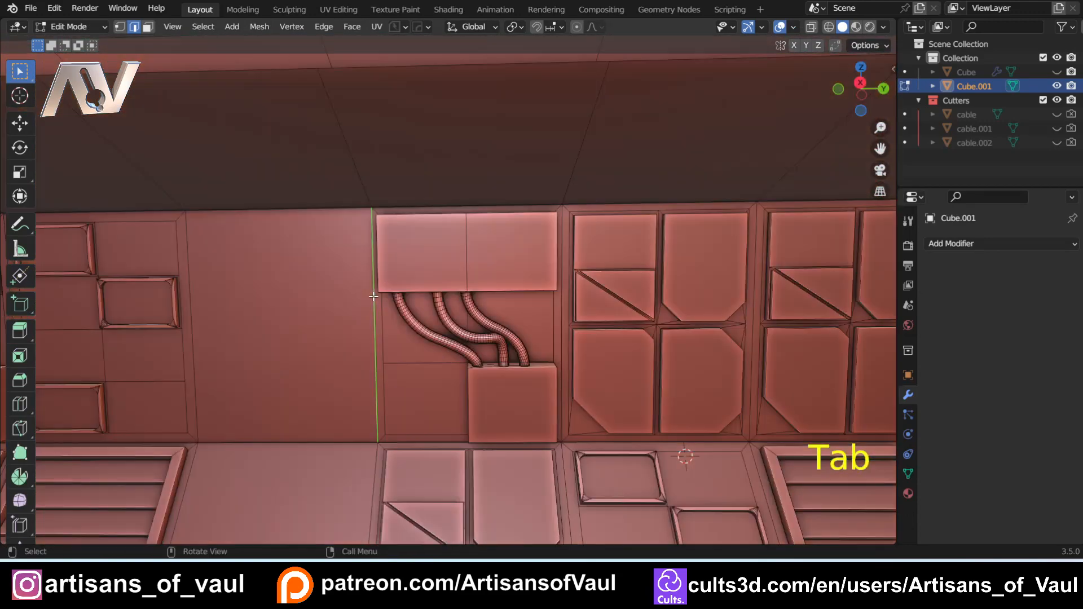
pyautogui.keyDown('shift'); pyautogui.click(559, 315); pyautogui.keyUp('shift')
pyautogui.keyDown('shift'); pyautogui.click(430, 442); pyautogui.keyUp('shift')
pyautogui.rightClick(421, 380)
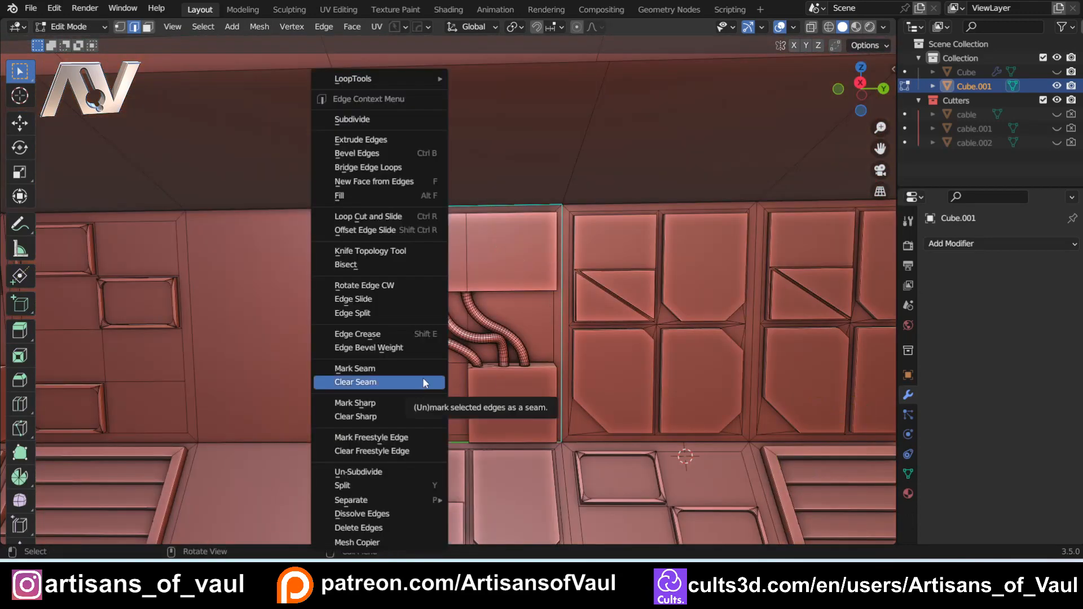
pyautogui.click(361, 542)
pyautogui.click(123, 288)
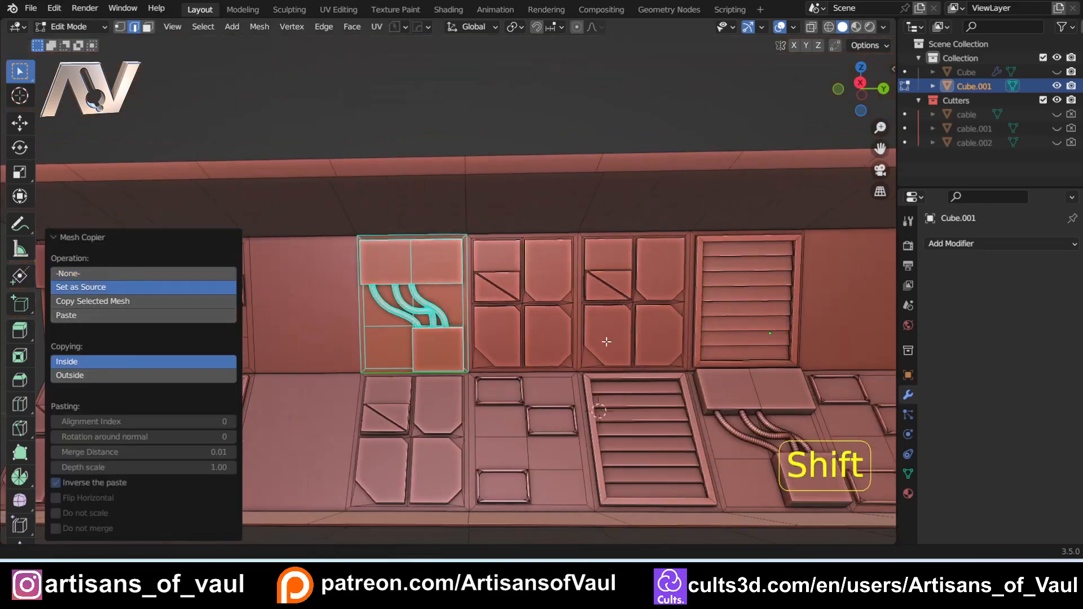
# - Paste the cable panel with Mesh Copier onto the plain upper wall face and the plain face at the end of the lower row
pyautogui.moveTo(607, 341); pyautogui.dragTo(531, 289, button='middle')
pyautogui.press('Tab')
pyautogui.click(585, 219)
pyautogui.click(454, 227)
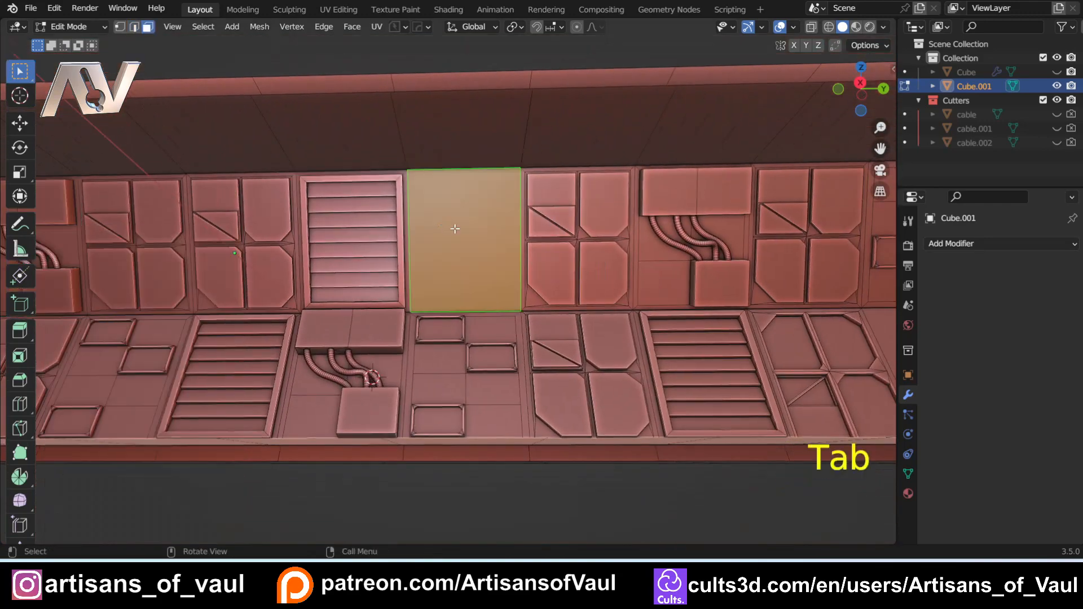
pyautogui.scroll(-3, 457, 229)
pyautogui.keyDown('shift'); pyautogui.moveTo(680, 320); pyautogui.dragTo(547, 368, button='middle'); pyautogui.keyUp('shift')
pyautogui.keyDown('shift'); pyautogui.click(531, 316); pyautogui.keyUp('shift')
pyautogui.rightClick(536, 352)
pyautogui.click(505, 544)
pyautogui.click(82, 315)
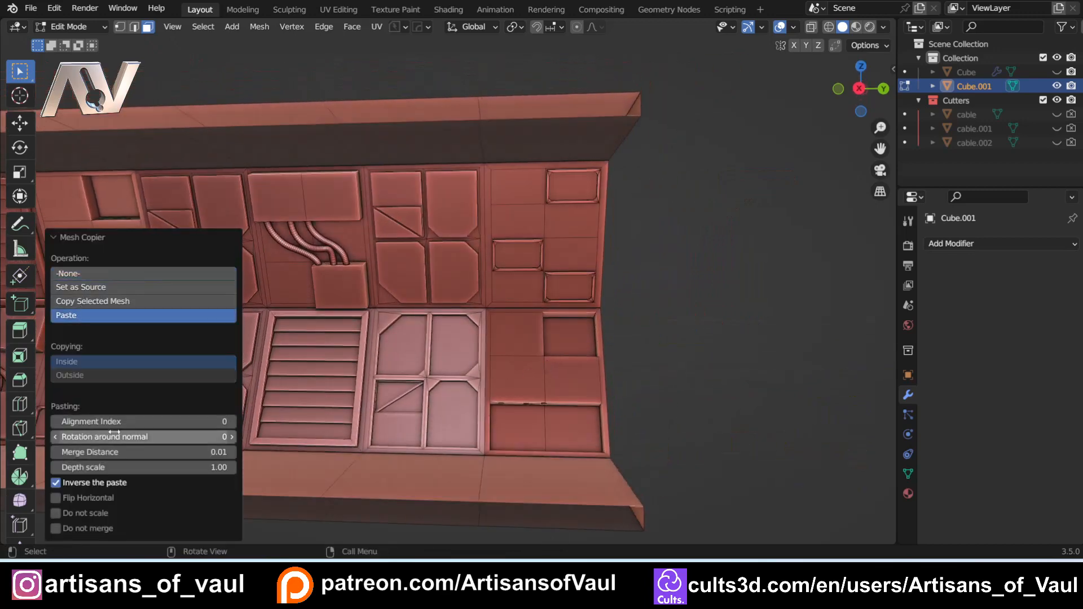
# - Turn off the inverse option for the pasted cable panels
pyautogui.scroll(3, 577, 408)
pyautogui.keyDown('shift'); pyautogui.moveTo(577, 409); pyautogui.dragTo(426, 265, button='middle'); pyautogui.keyUp('shift')
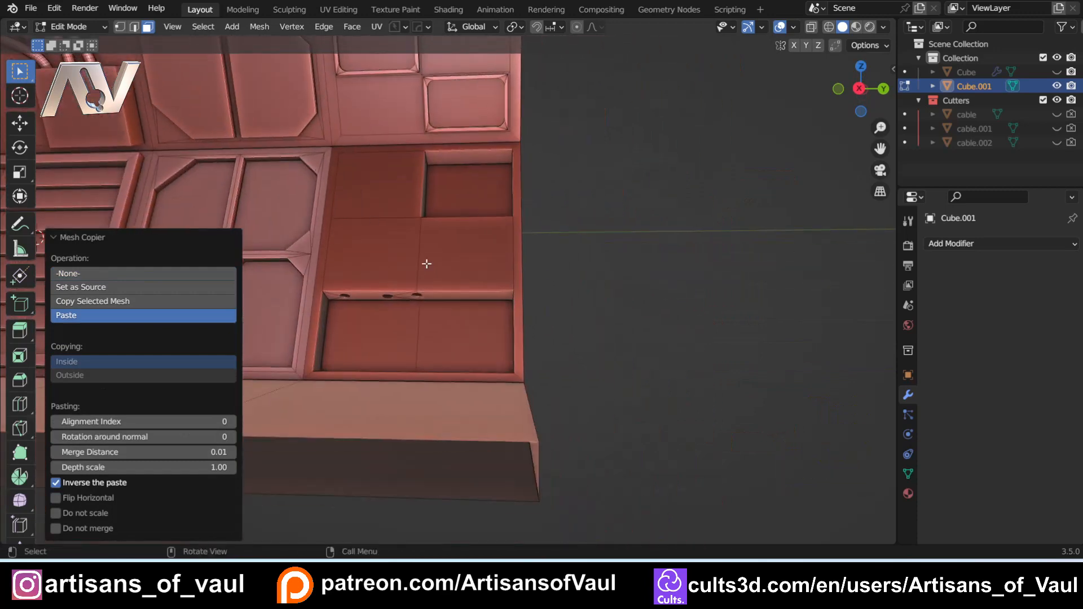
pyautogui.scroll(3, 389, 291)
pyautogui.moveTo(373, 293); pyautogui.dragTo(357, 275, button='middle')
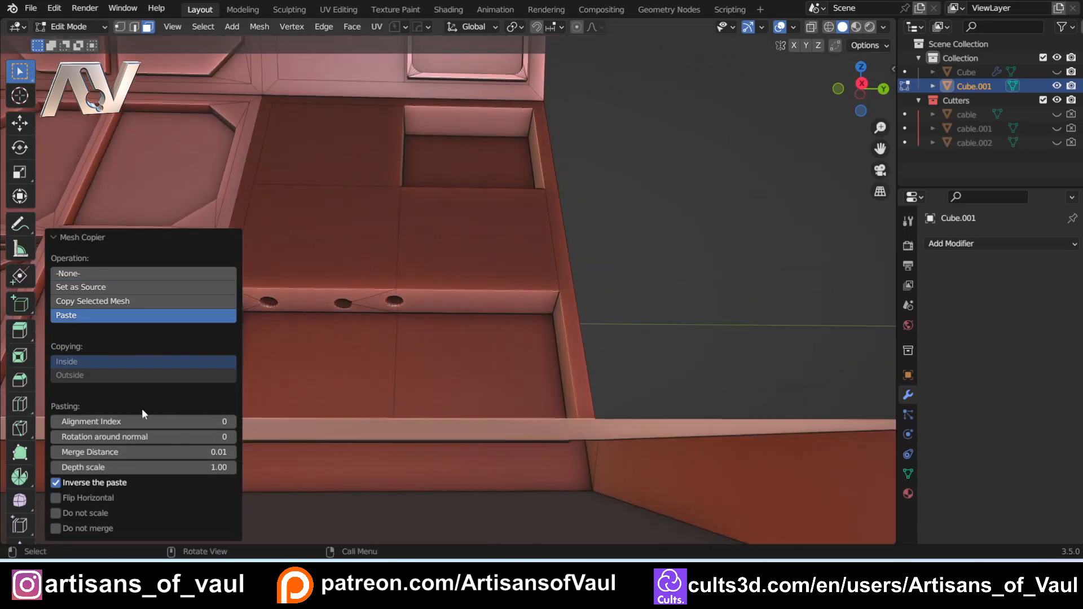
pyautogui.click(55, 483)
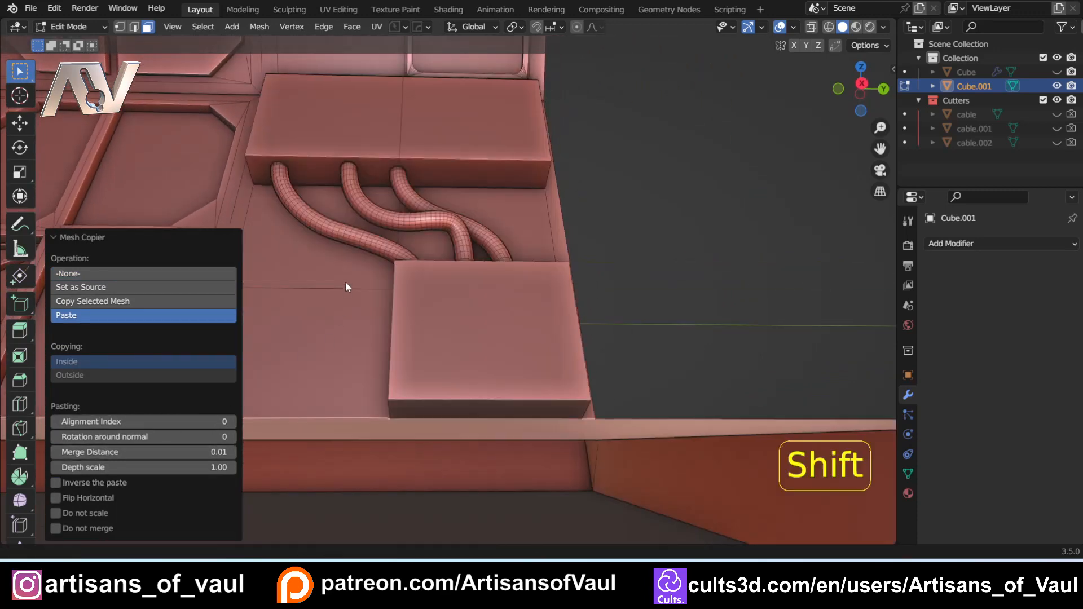
# - Flip the pasted cable panels horizontally
pyautogui.moveTo(345, 281); pyautogui.dragTo(471, 326, button='middle')
pyautogui.click(56, 498)
pyautogui.scroll(-3, 471, 325)
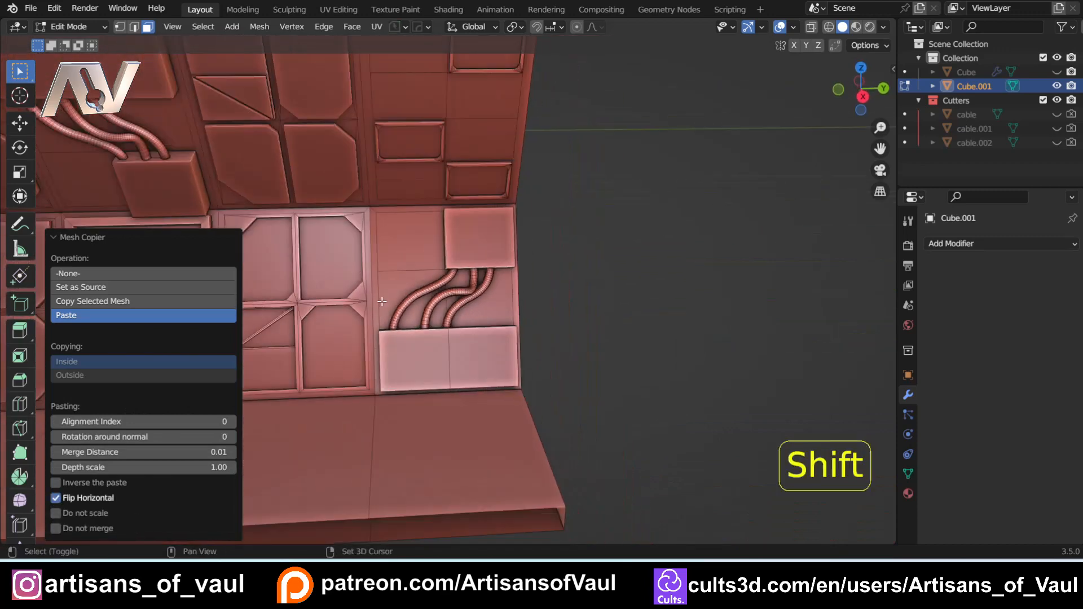
pyautogui.keyDown('shift'); pyautogui.moveTo(368, 284); pyautogui.dragTo(467, 271, button='middle'); pyautogui.keyUp('shift')
pyautogui.scroll(-1, 383, 217)
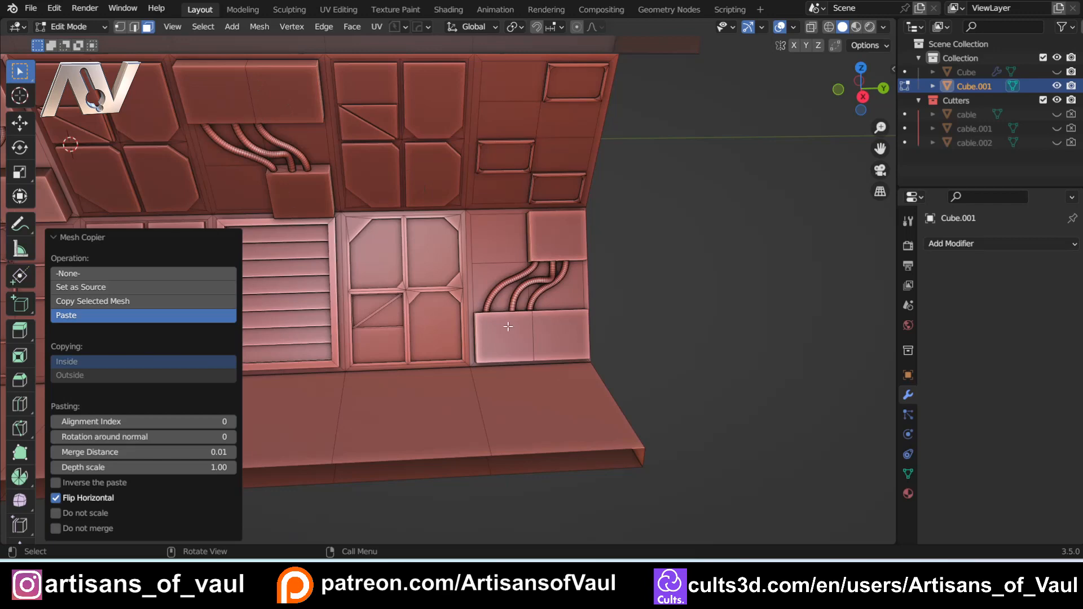
pyautogui.keyDown('shift'); pyautogui.moveTo(526, 351); pyautogui.dragTo(476, 399, button='middle'); pyautogui.keyUp('shift')
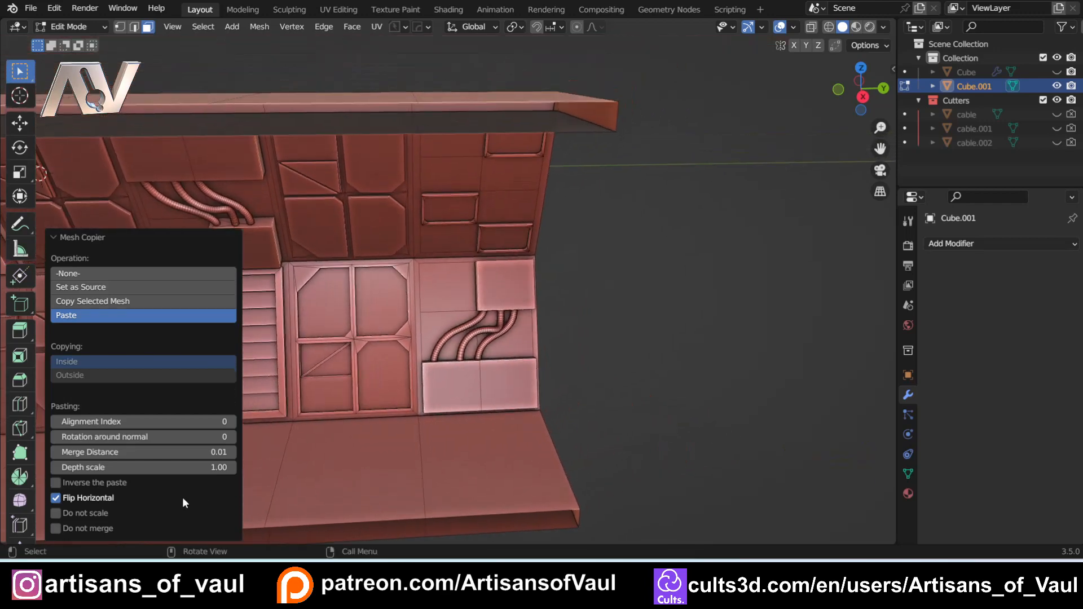
# - Set the pasted cable panels' rotation around normal to 2 and compare them with the original panel
pyautogui.click(230, 436)
pyautogui.click(231, 437)
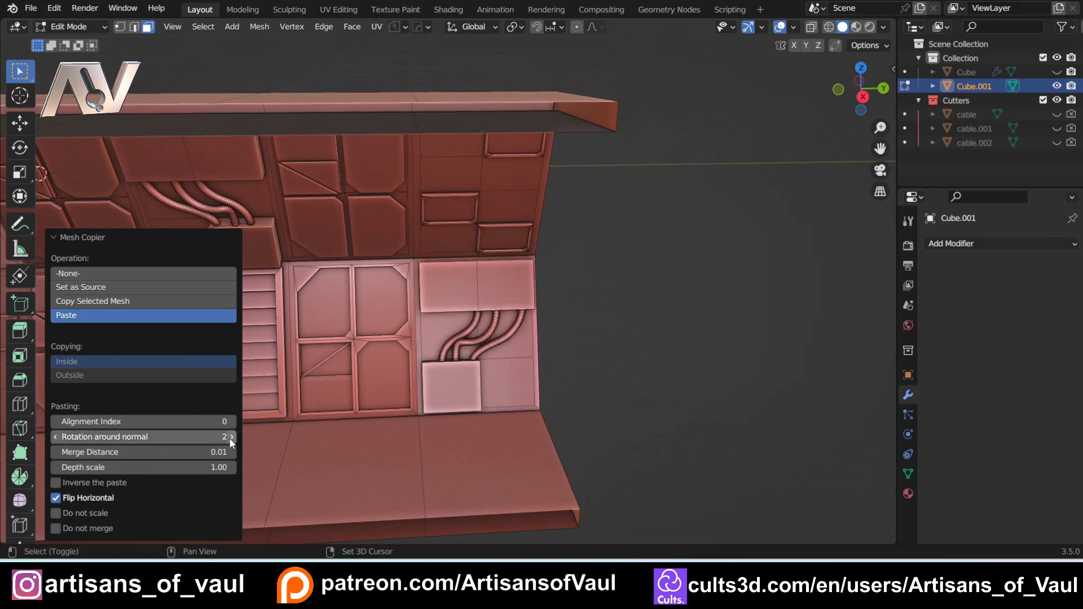
pyautogui.keyDown('shift'); pyautogui.moveTo(489, 314); pyautogui.dragTo(577, 226, button='middle'); pyautogui.keyUp('shift')
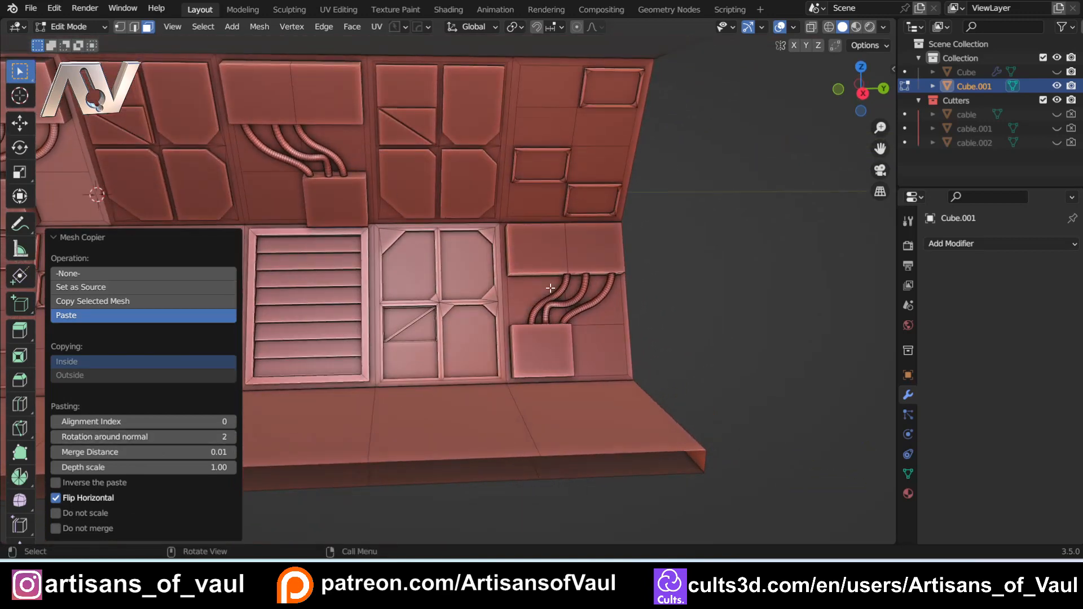
pyautogui.scroll(2, 550, 288)
pyautogui.scroll(-2, 568, 305)
pyautogui.keyDown('shift'); pyautogui.moveTo(361, 221); pyautogui.dragTo(312, 205, button='middle'); pyautogui.keyUp('shift')
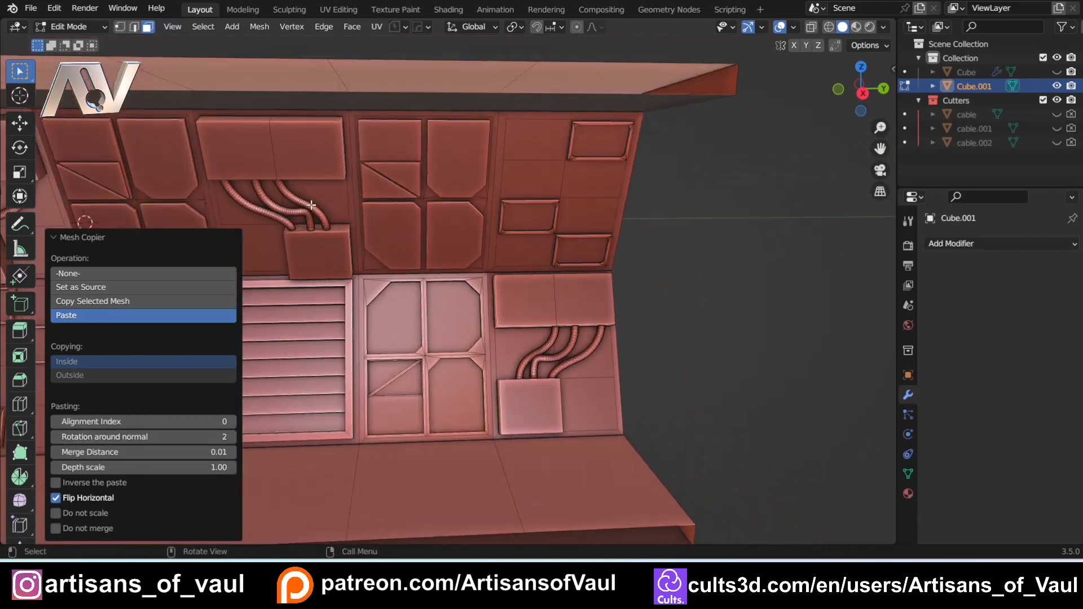
pyautogui.scroll(2, 535, 407)
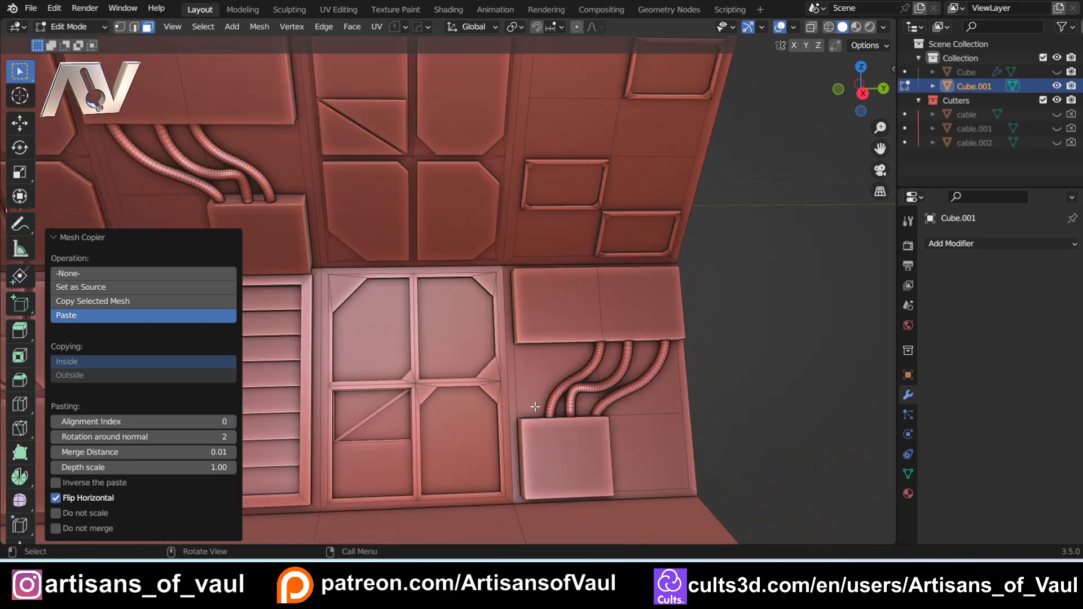
# - Try a rotation around normal of 3 on the pasted cable panels and set it back to 2
pyautogui.click(233, 438)
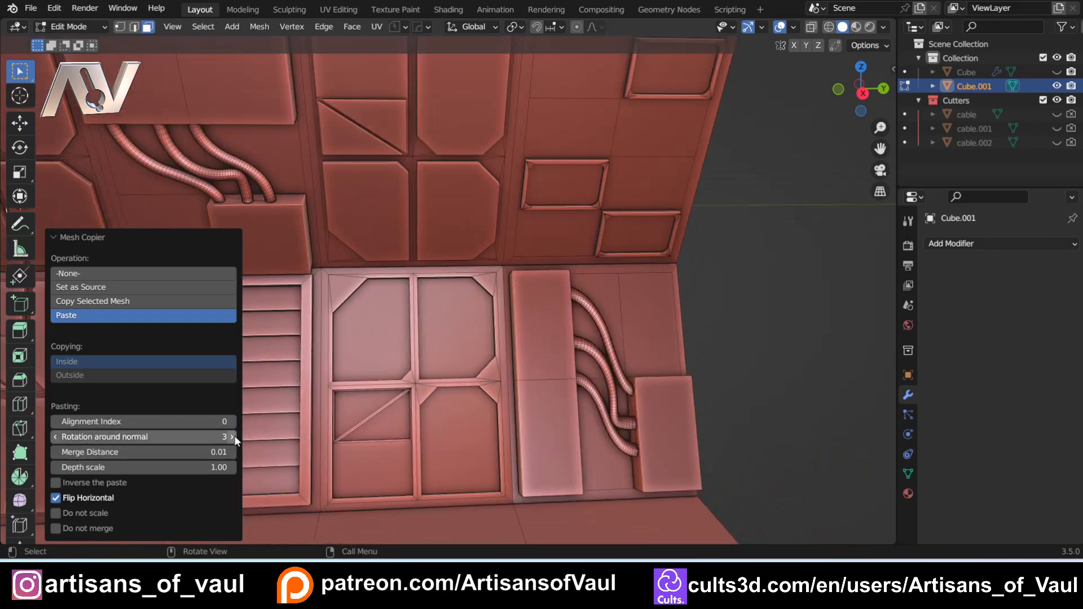
pyautogui.scroll(3, 412, 353)
pyautogui.keyDown('shift'); pyautogui.moveTo(634, 408); pyautogui.dragTo(461, 259, button='middle'); pyautogui.keyUp('shift')
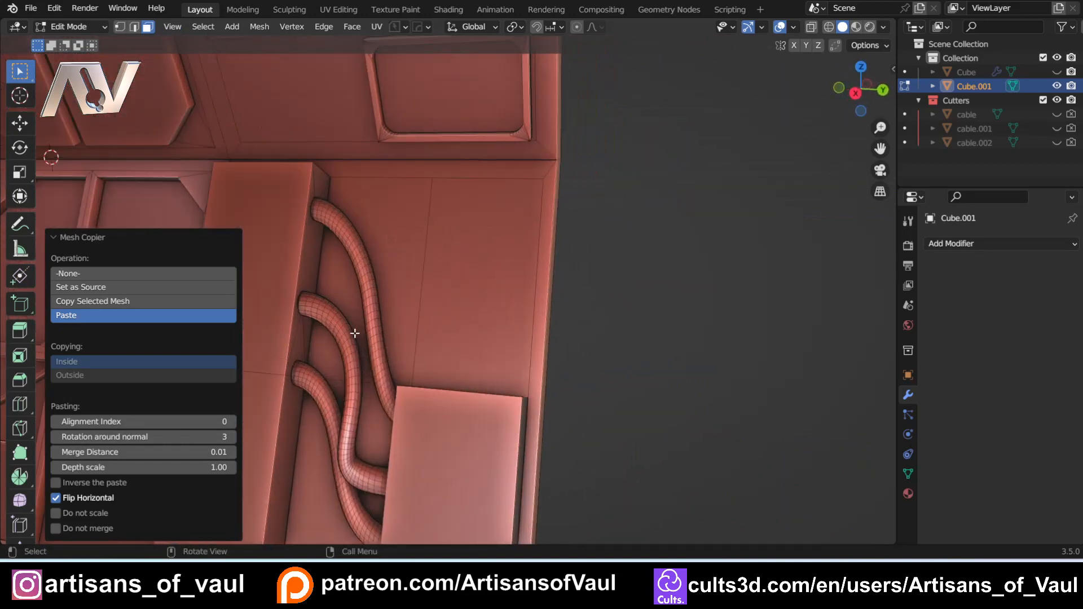
pyautogui.click(55, 438)
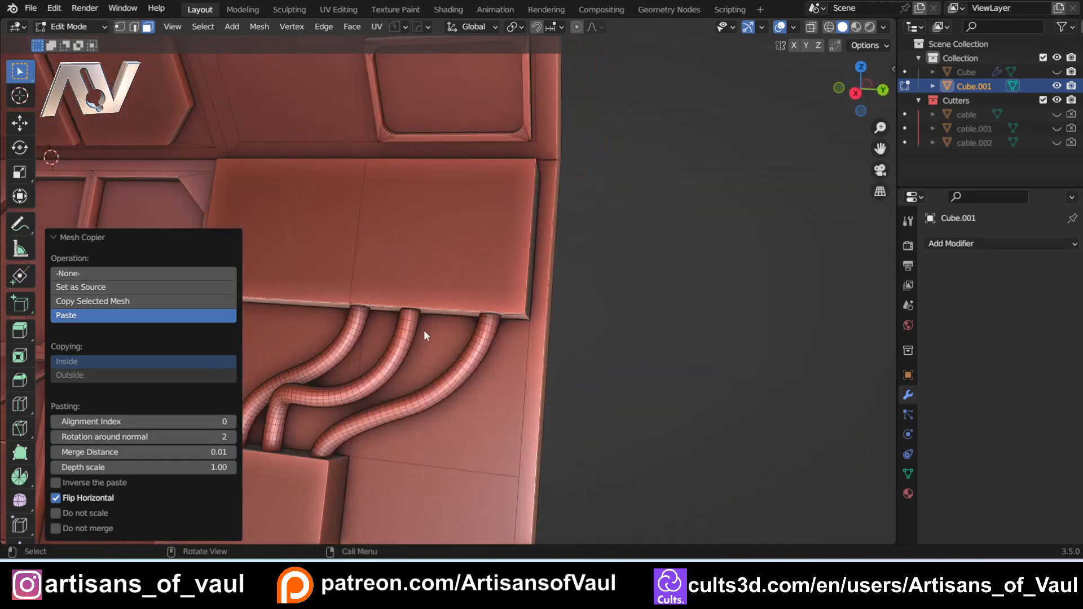
# - Leave mesh editing and return the corridor to Object Mode
pyautogui.scroll(-6, 424, 330)
pyautogui.moveTo(491, 292); pyautogui.dragTo(538, 267, button='middle')
pyautogui.press('Tab')
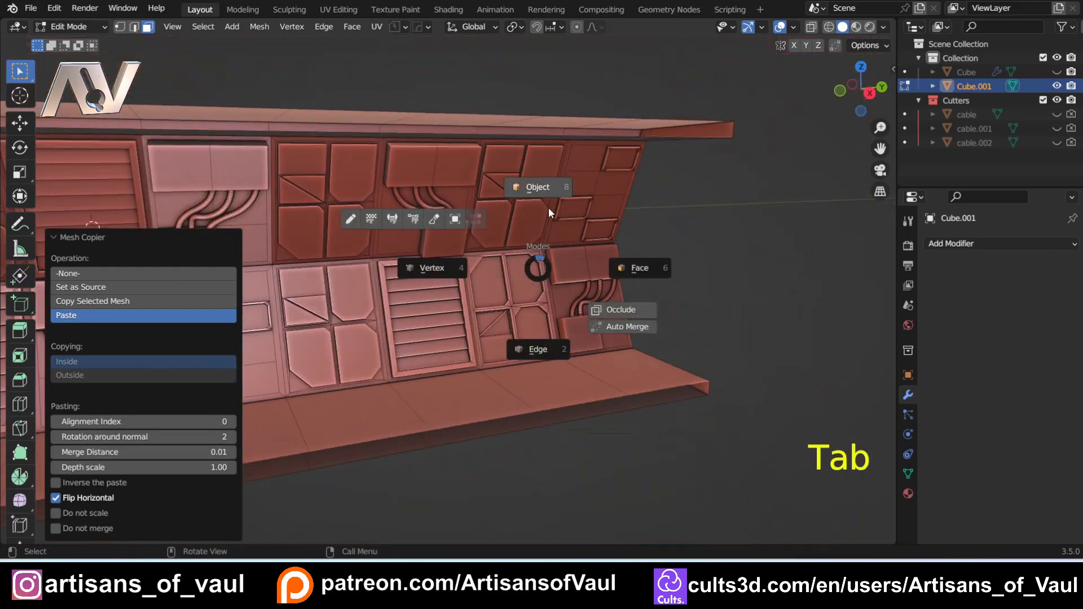
pyautogui.click(540, 187)
# - Examine the corridor's interior from its open end, checking how the varied wall panels look together
pyautogui.scroll(-2, 539, 186)
pyautogui.moveTo(242, 333); pyautogui.dragTo(485, 302, button='middle')
pyautogui.keyDown('shift'); pyautogui.moveTo(485, 302); pyautogui.dragTo(596, 264, button='middle'); pyautogui.keyUp('shift')
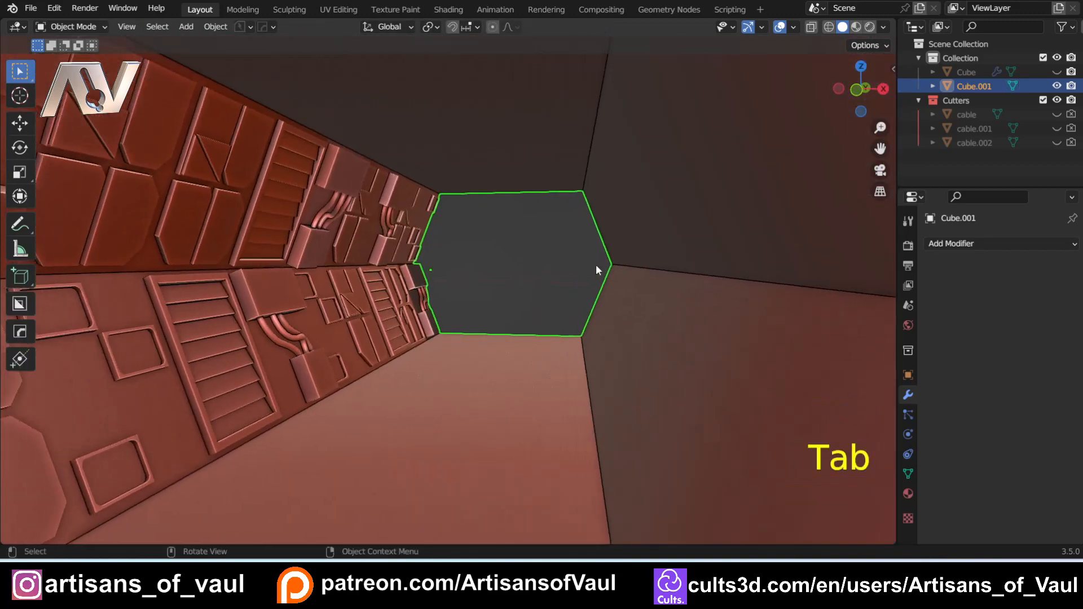
pyautogui.scroll(-2, 596, 264)
pyautogui.keyDown('shift'); pyautogui.moveTo(323, 334); pyautogui.dragTo(365, 316, button='middle'); pyautogui.keyUp('shift')
pyautogui.scroll(-2, 462, 298)
pyautogui.scroll(2, 369, 293)
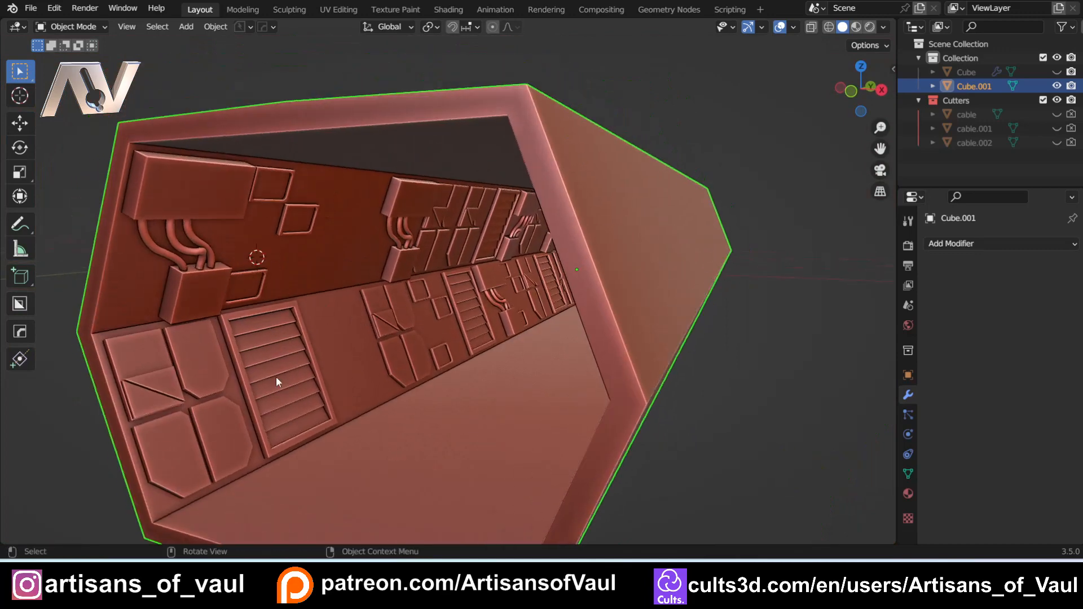
pyautogui.scroll(-2, 334, 387)
pyautogui.moveTo(334, 388); pyautogui.dragTo(337, 365, button='middle')
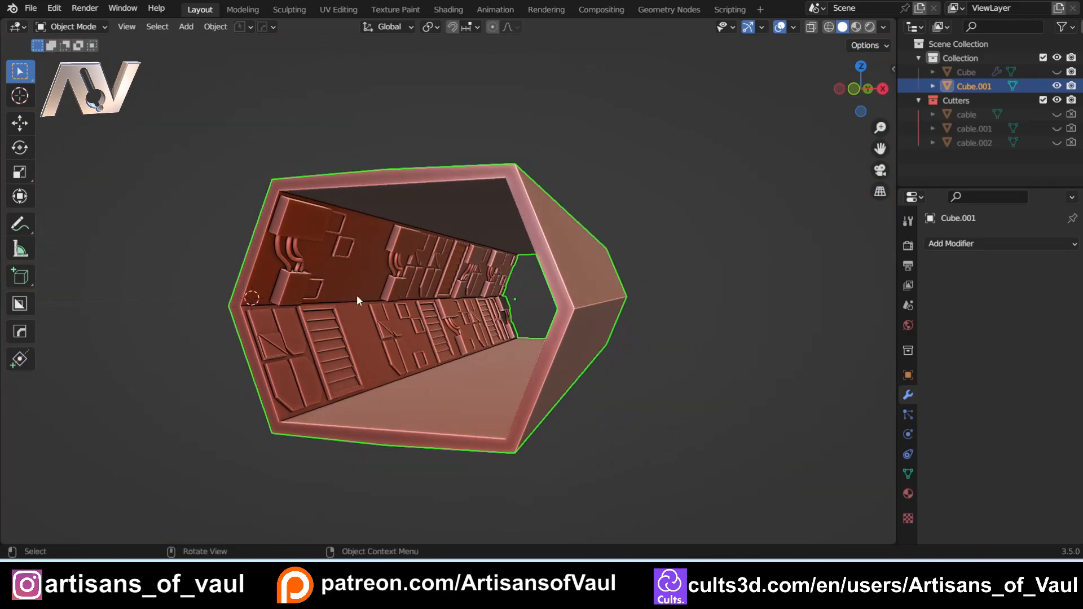
pyautogui.moveTo(316, 363); pyautogui.dragTo(357, 338, button='middle')
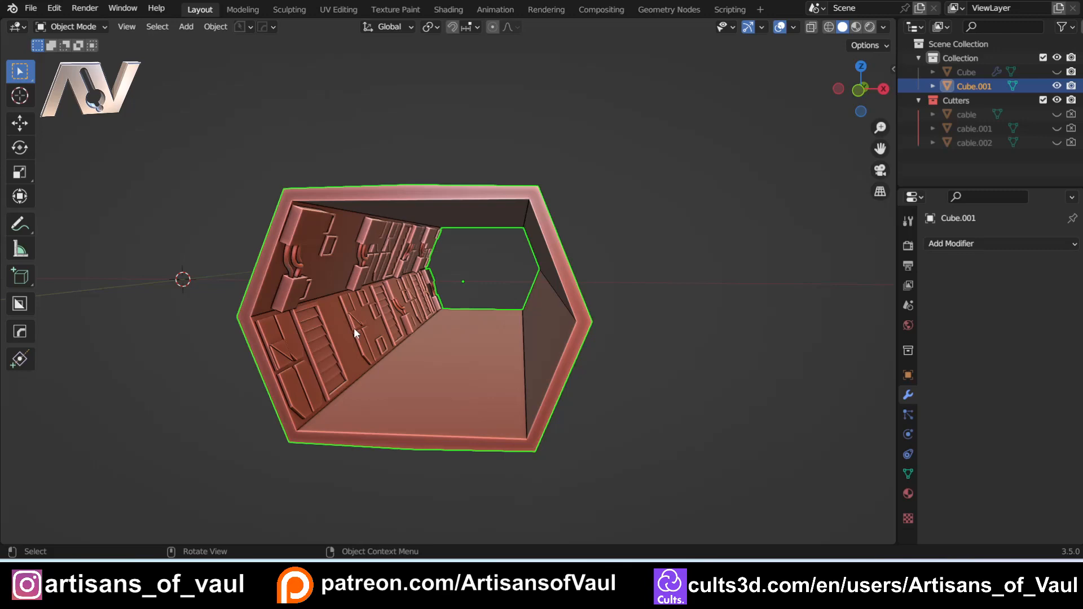
pyautogui.moveTo(278, 358)
pyautogui.mouseDown(button='middle')
pyautogui.moveTo(295, 346)
pyautogui.moveTo(269, 362)
pyautogui.mouseUp(button='middle')
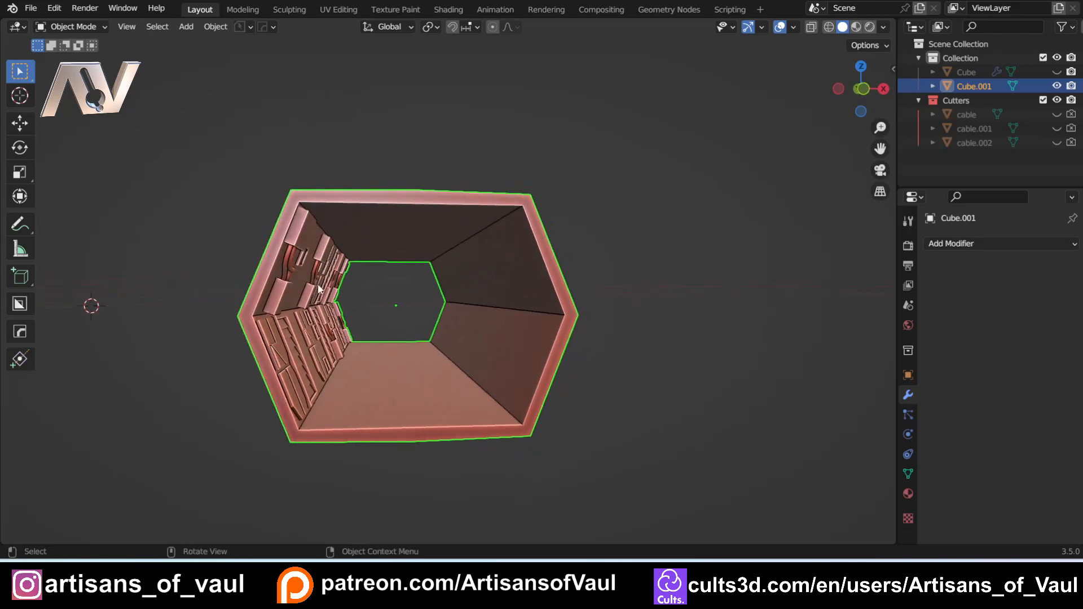
pyautogui.moveTo(347, 297); pyautogui.dragTo(317, 329, button='middle')
pyautogui.scroll(2, 257, 314)
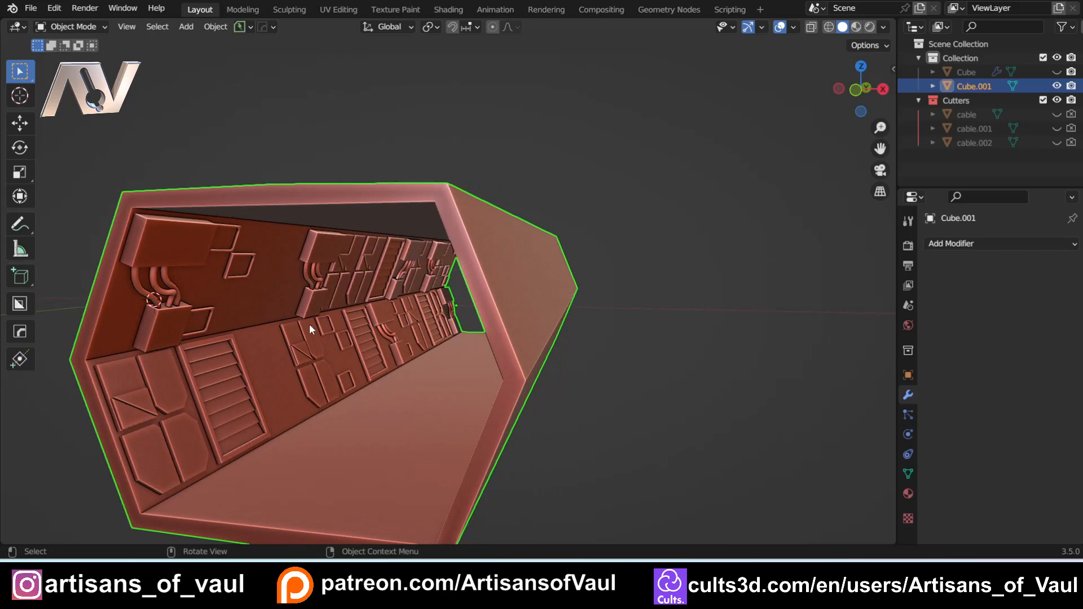
pyautogui.moveTo(309, 324); pyautogui.dragTo(297, 316, button='middle')
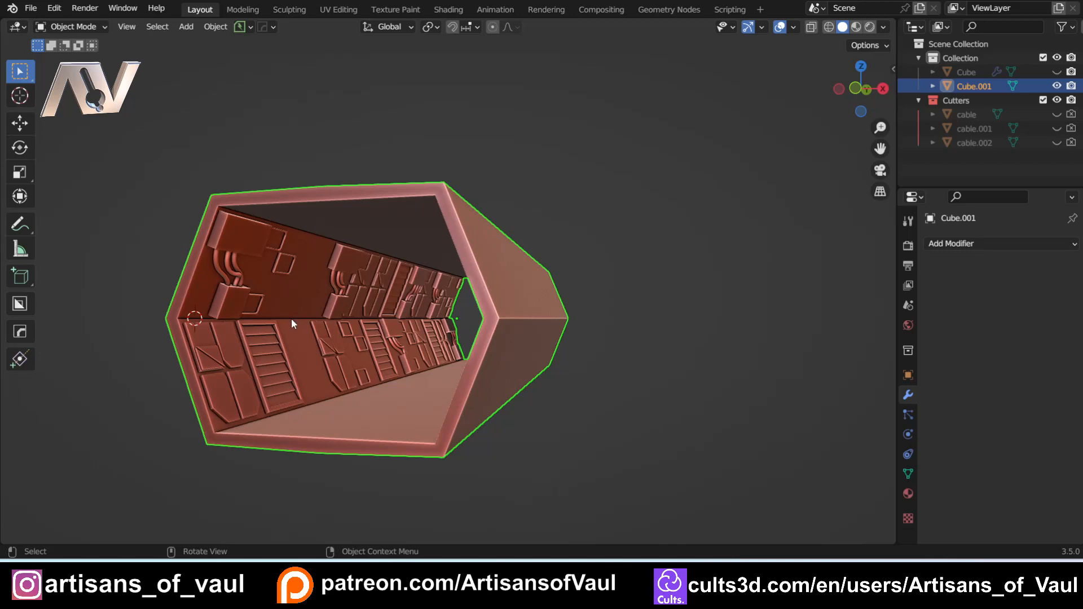
pyautogui.moveTo(279, 321); pyautogui.dragTo(268, 325, button='middle')
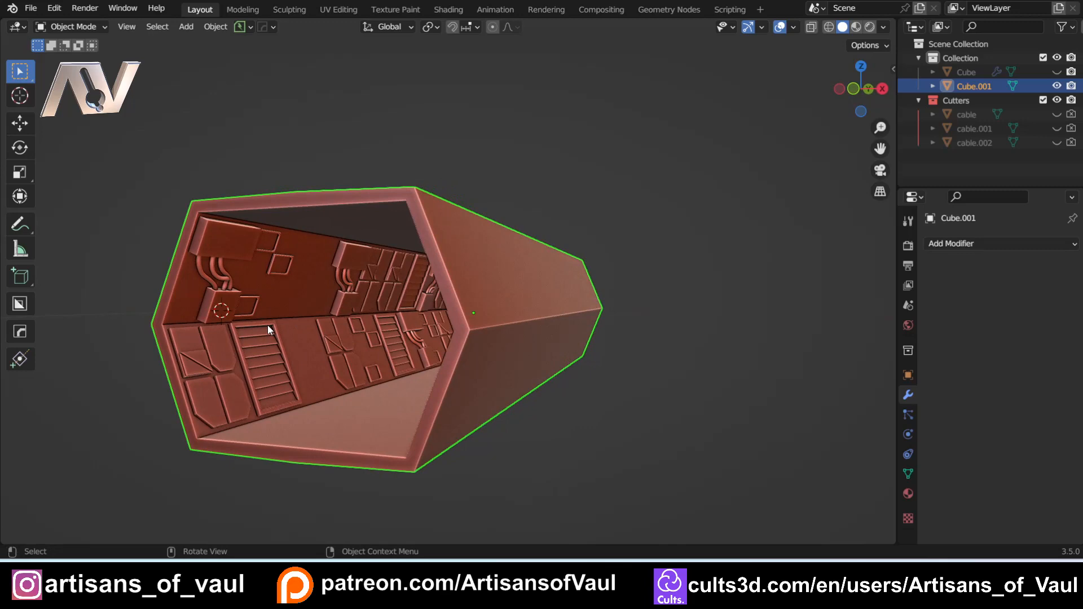